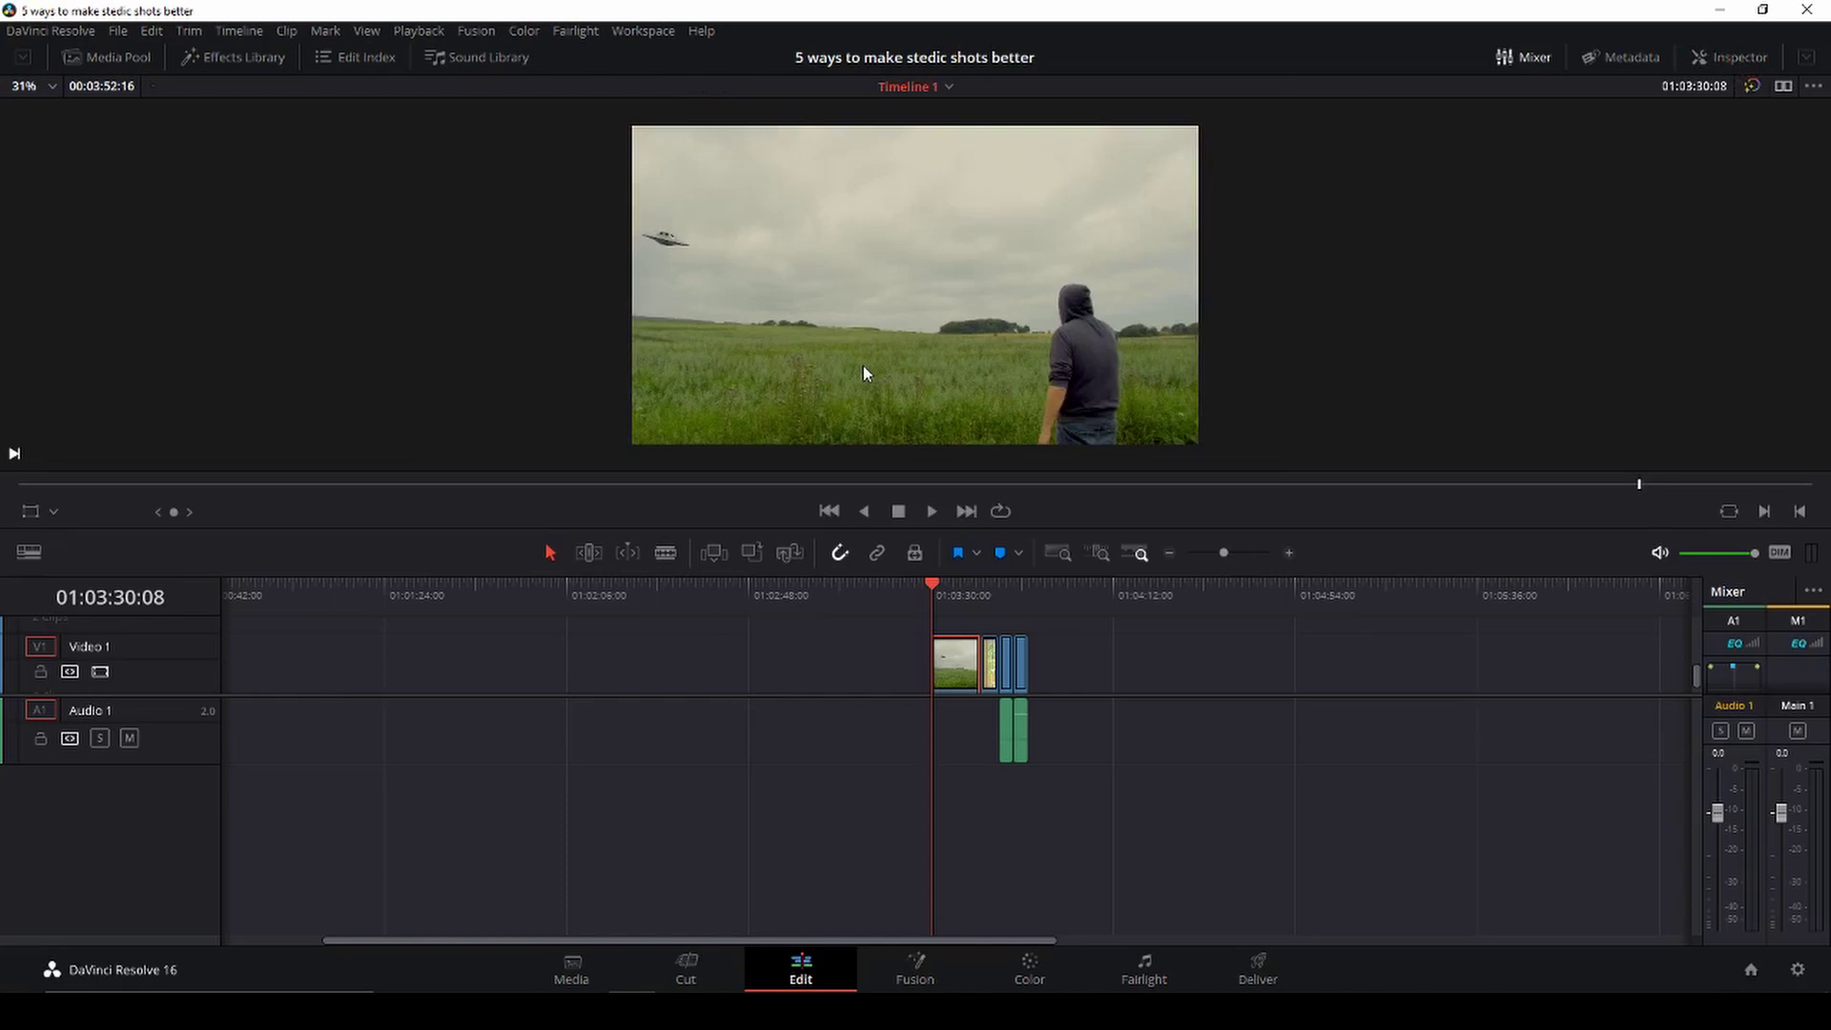
Turn on Dynamic Zoom for the UFO clip in the Inspector and preview it
{"action": "left_click", "coordinate": [1719, 55]}
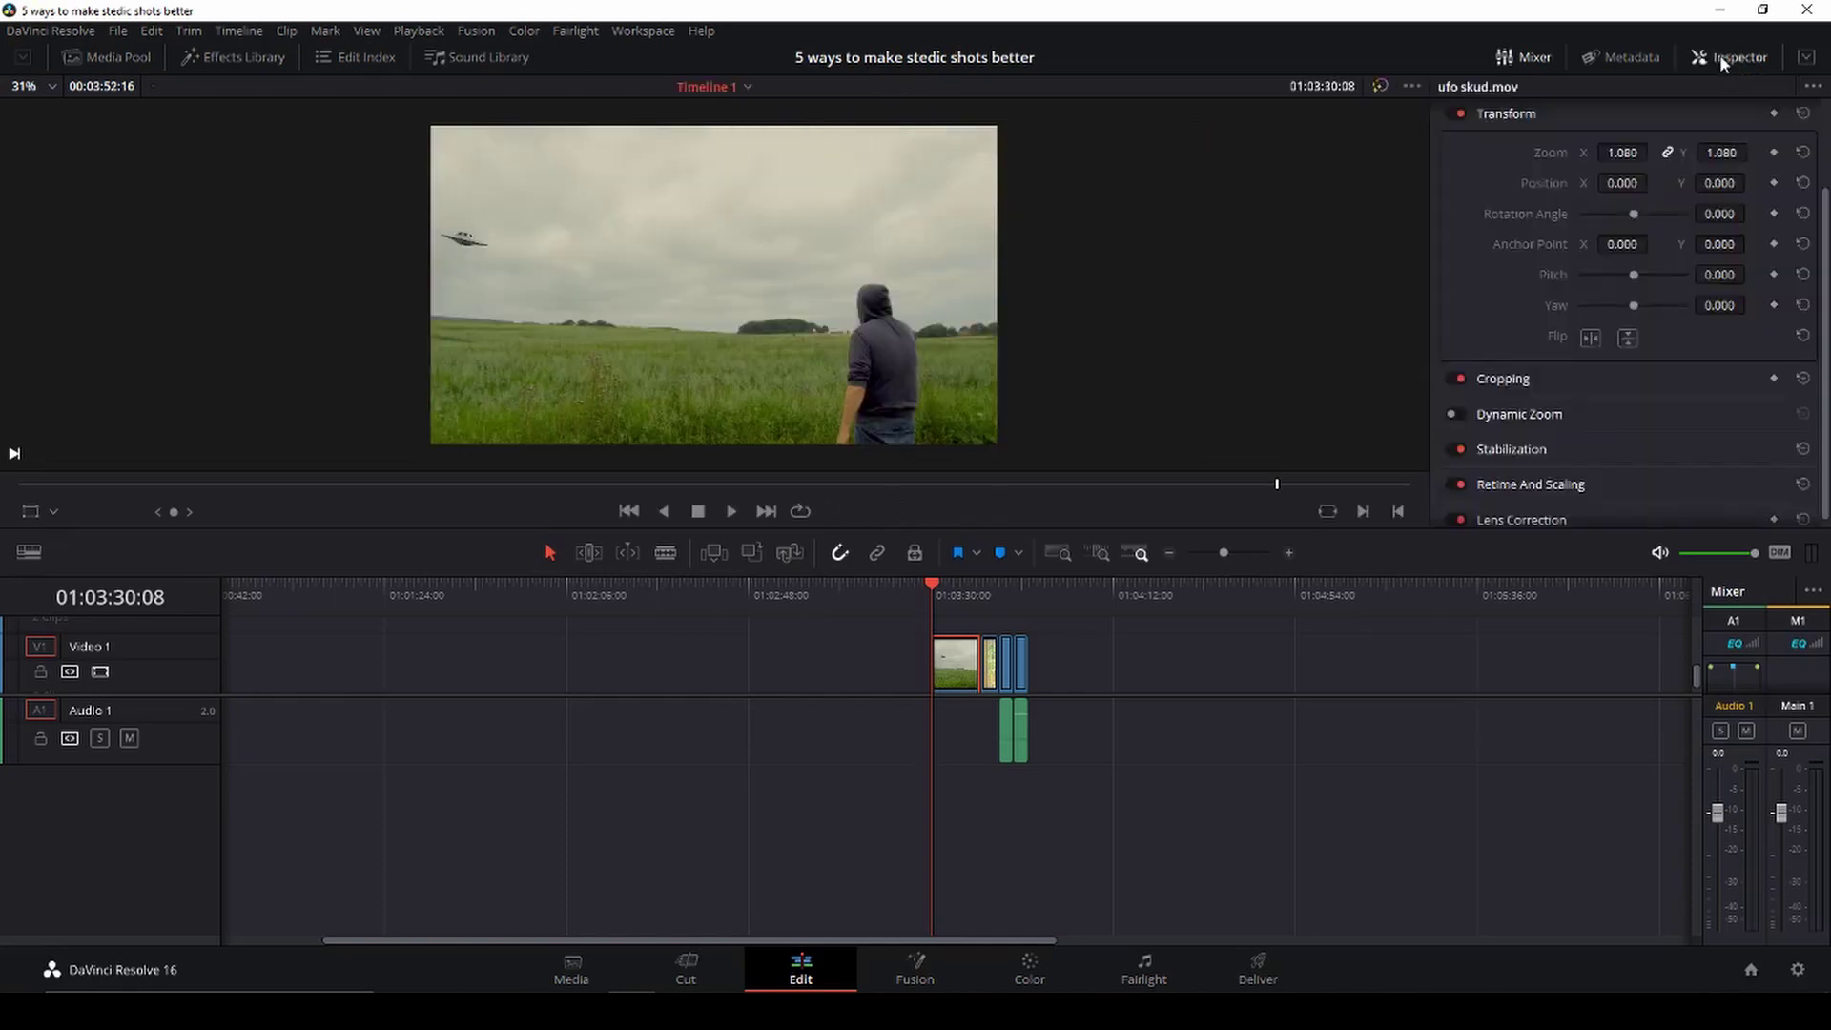
{"action": "left_click", "coordinate": [1606, 416]}
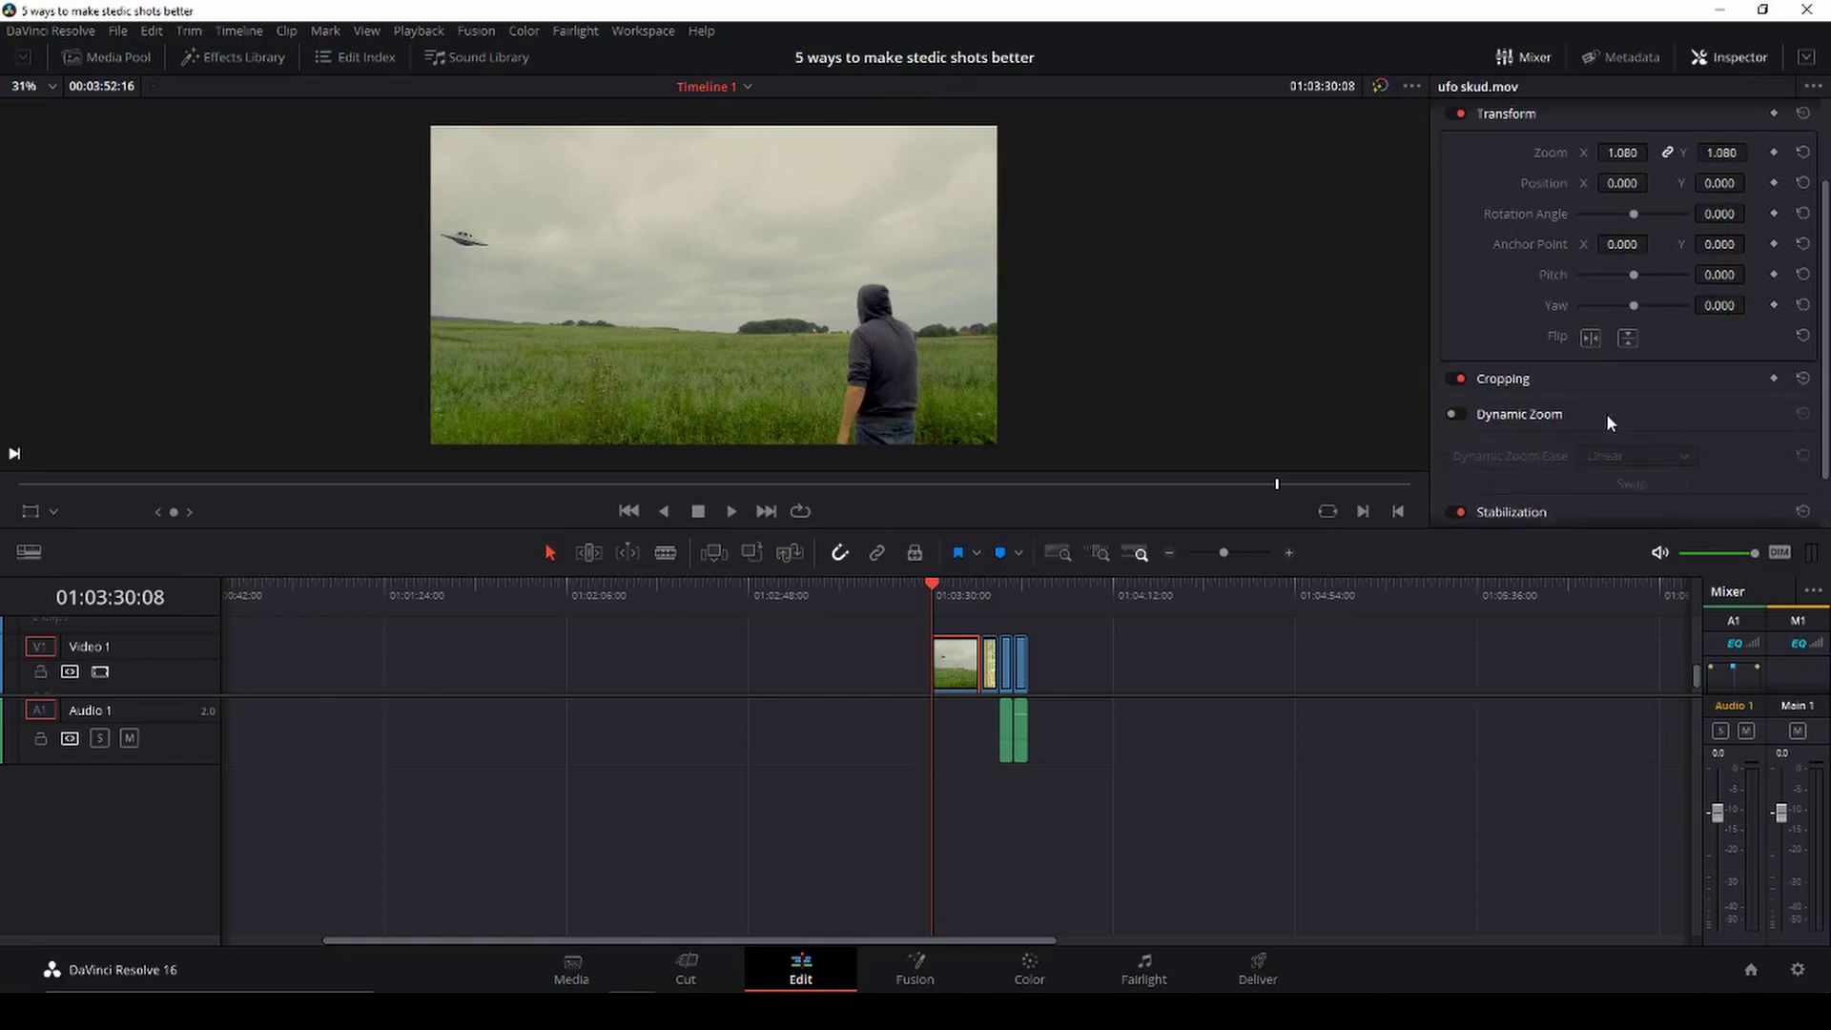
{"action": "left_click", "coordinate": [1459, 416]}
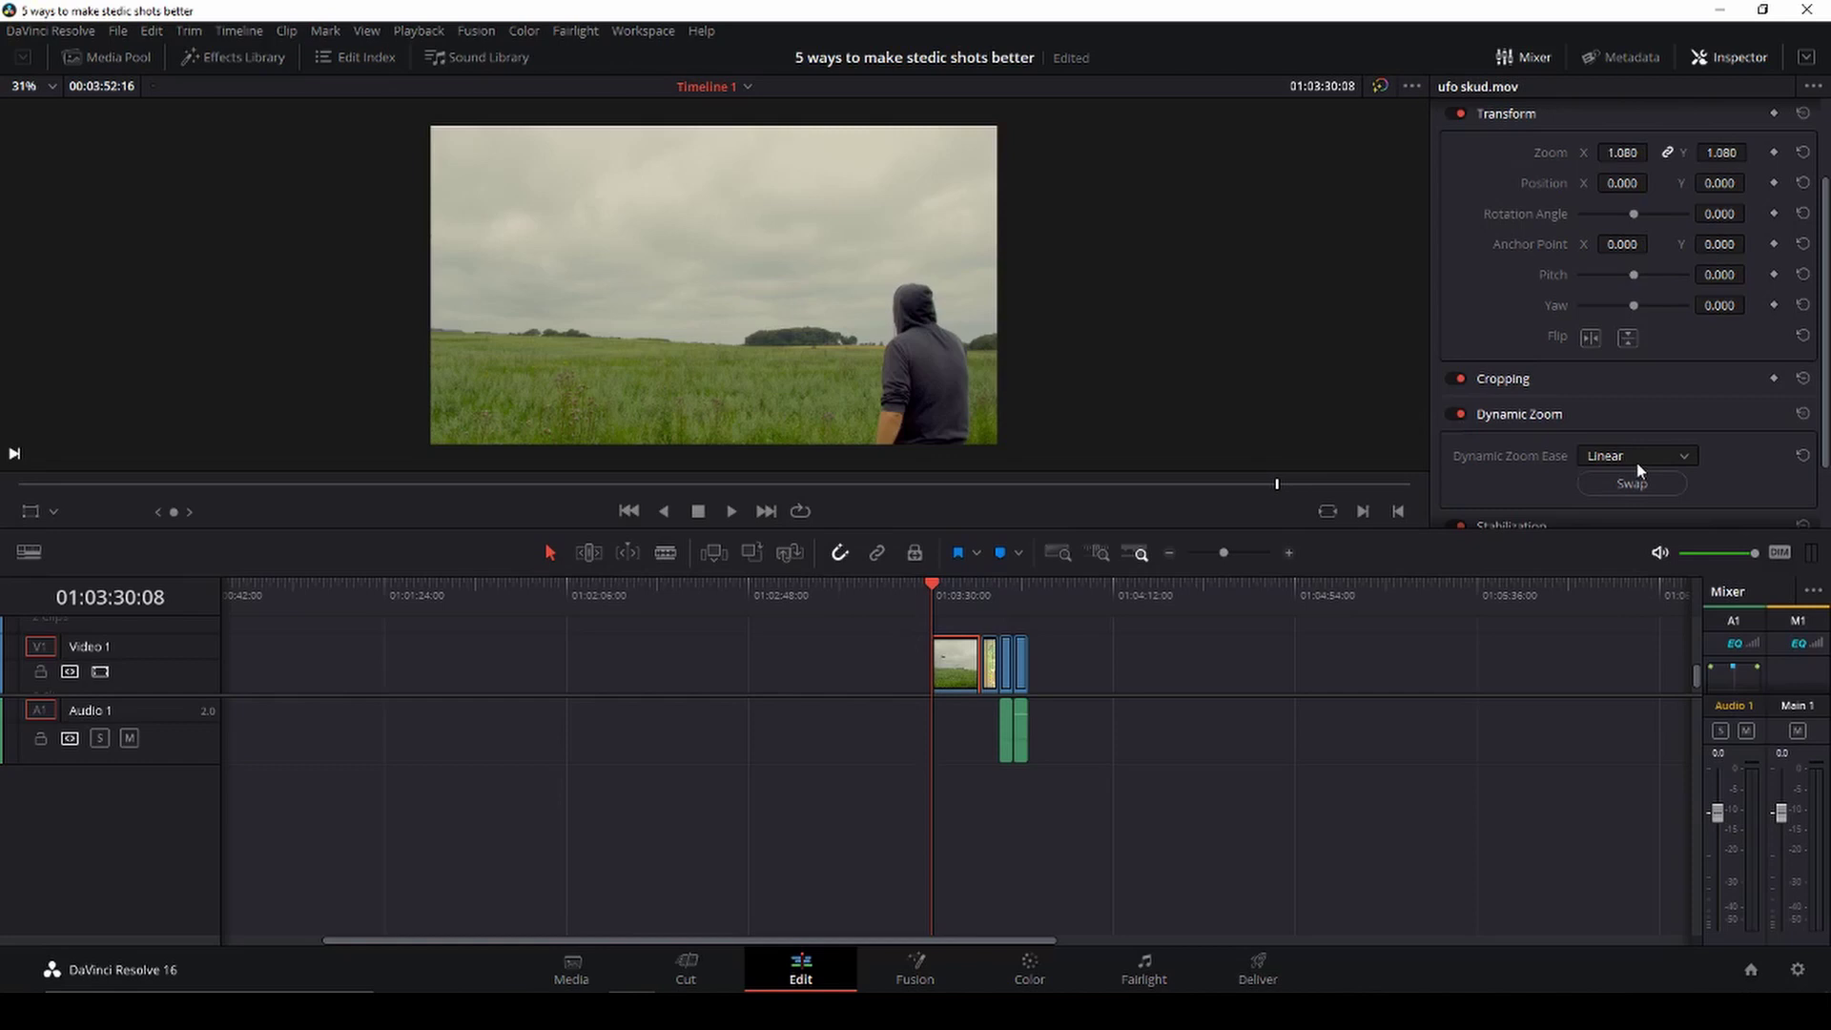
{"action": "key", "text": "space"}
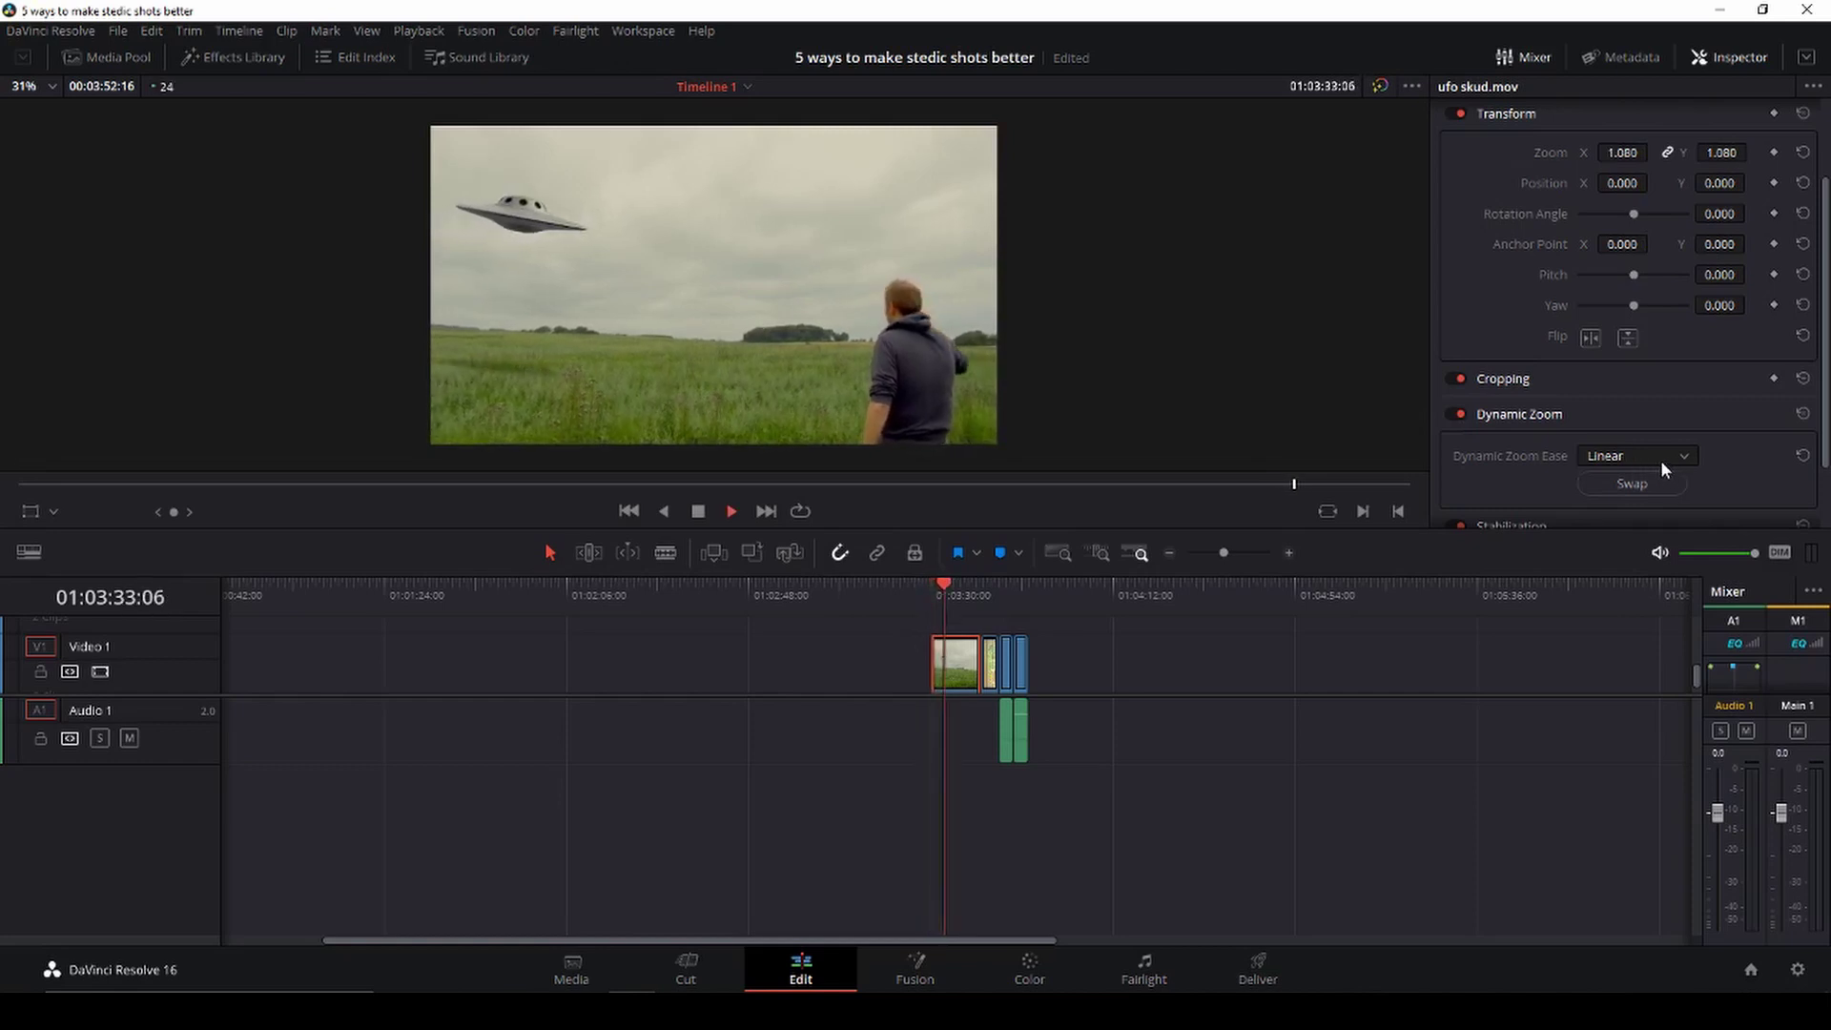
{"action": "key", "text": "space"}
Try the Ease Out and Ease In Dynamic Zoom easing options, previewing the results
{"action": "left_click", "coordinate": [1660, 459]}
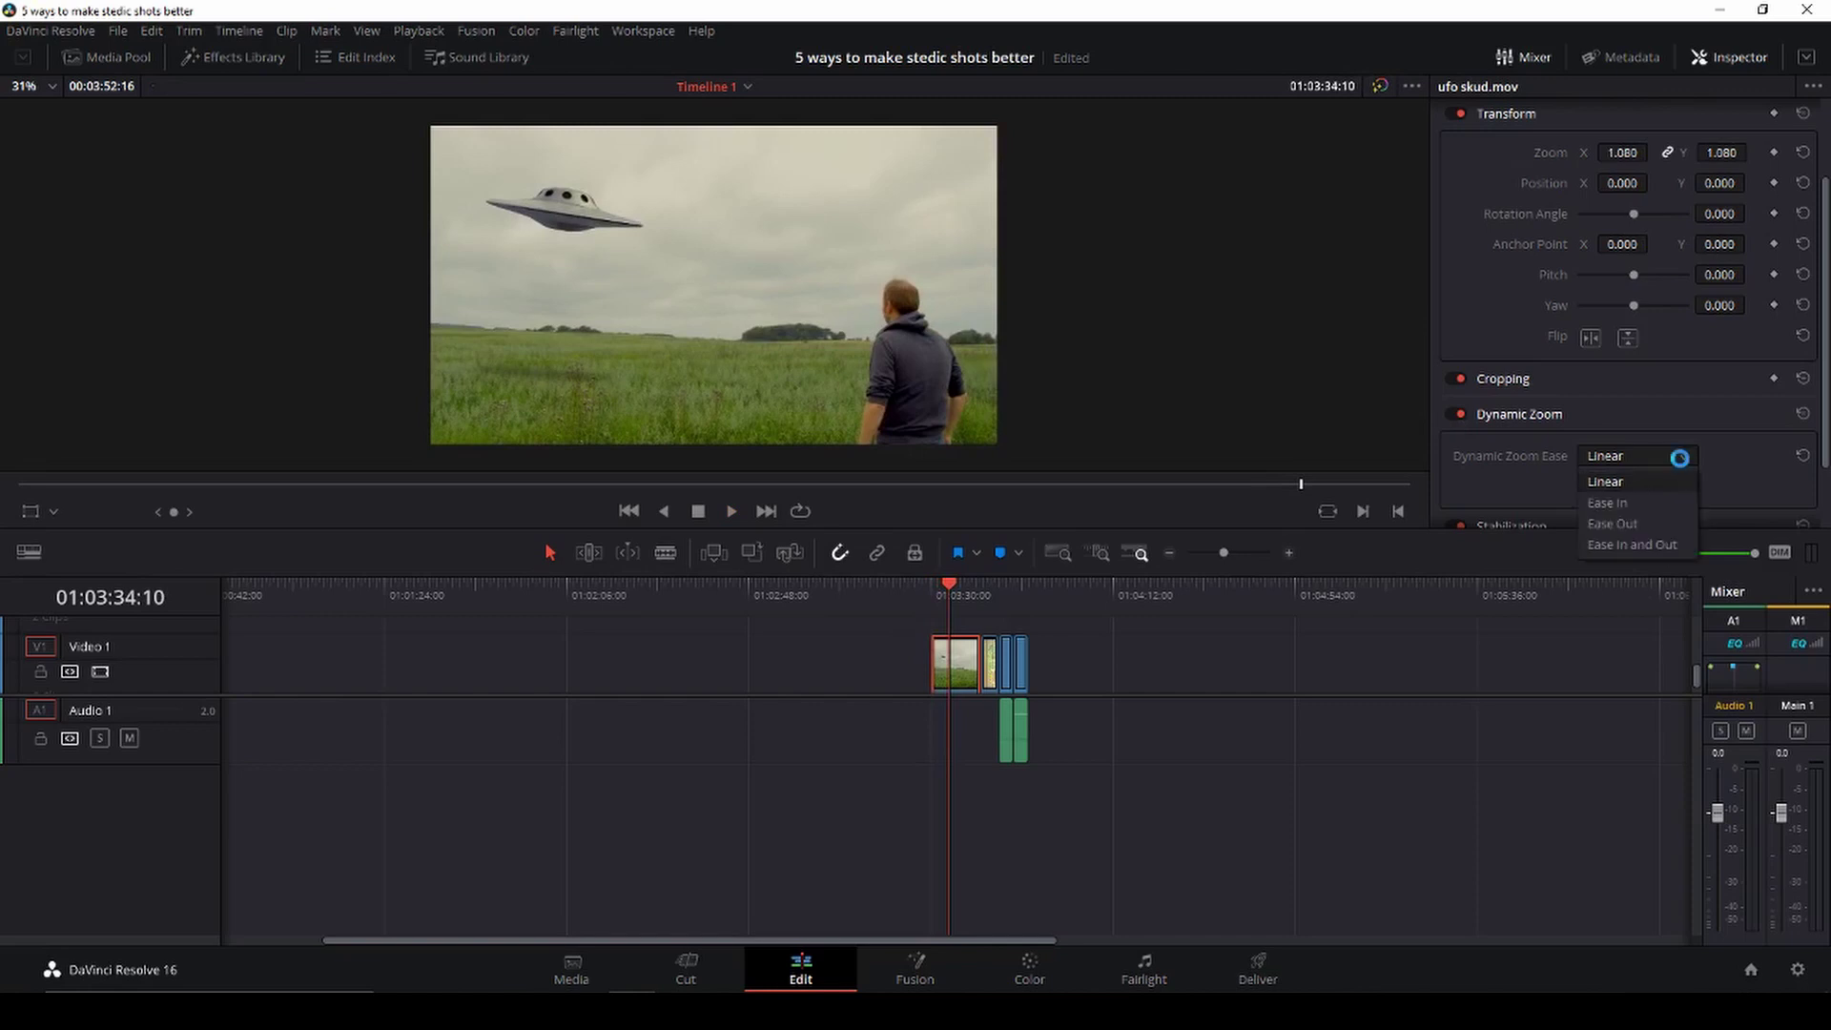
{"action": "left_click", "coordinate": [1611, 523]}
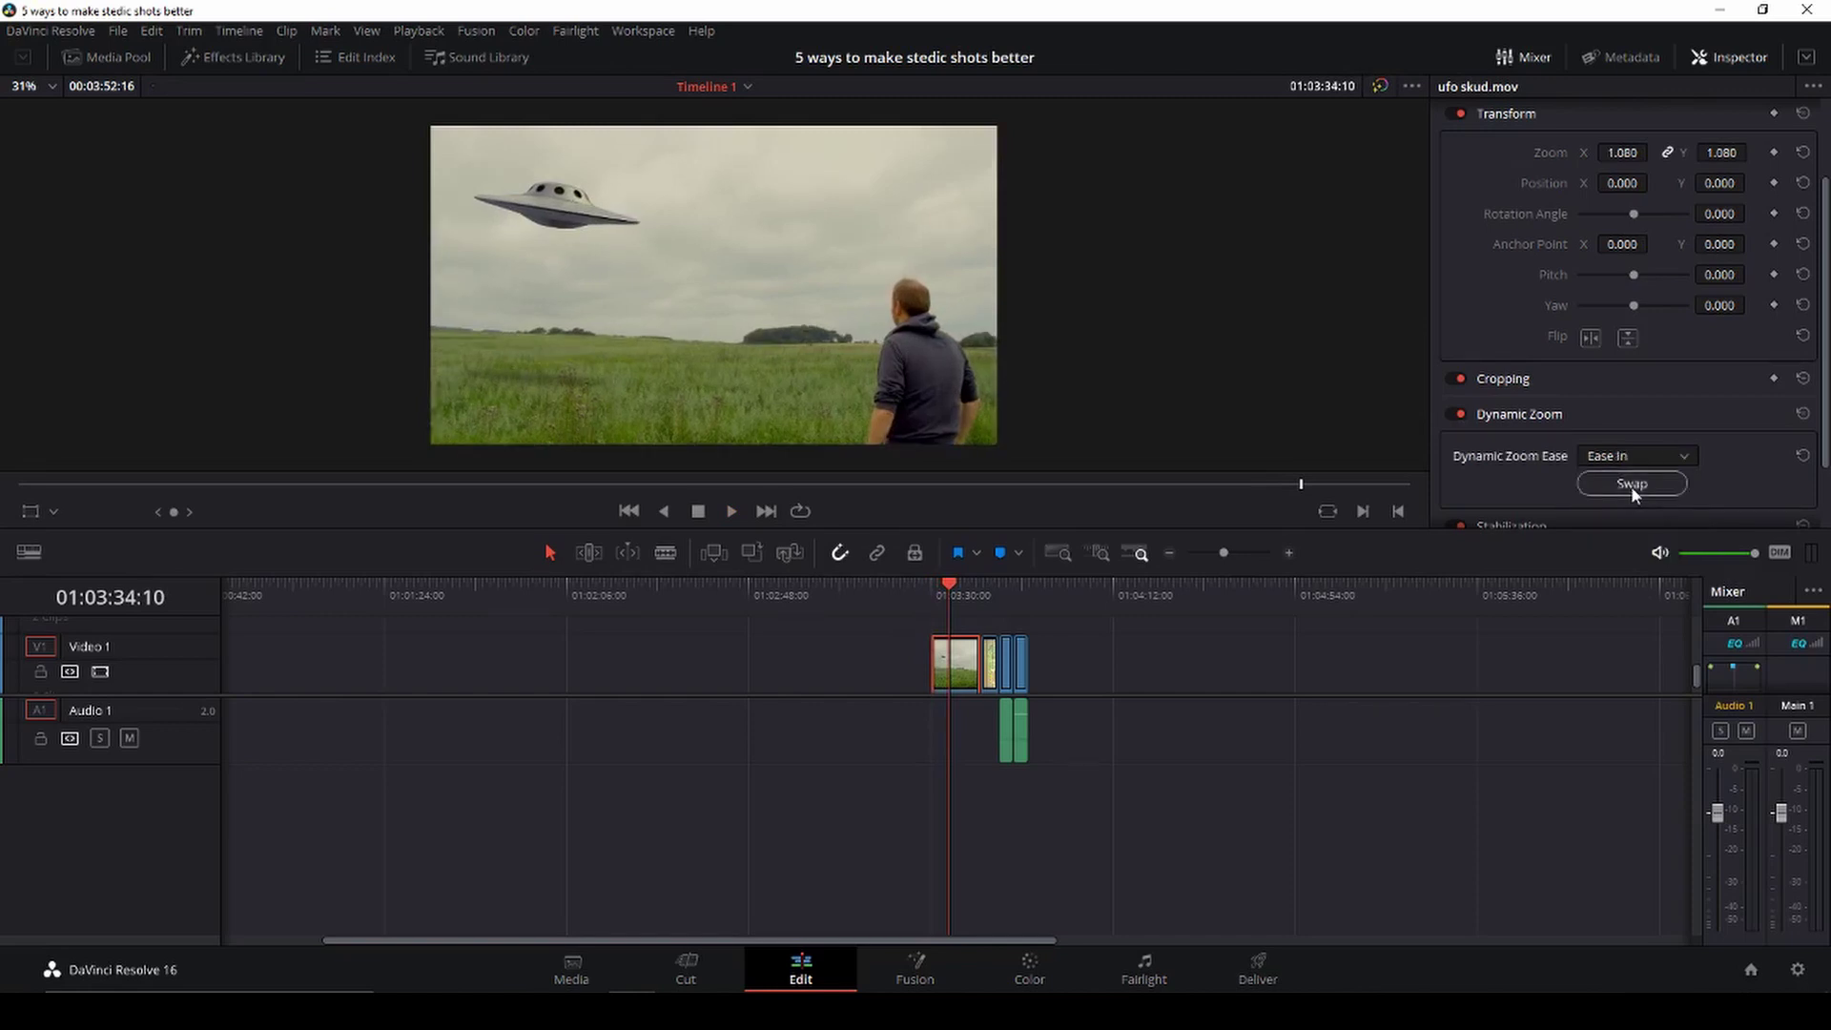
{"action": "left_click", "coordinate": [1678, 459]}
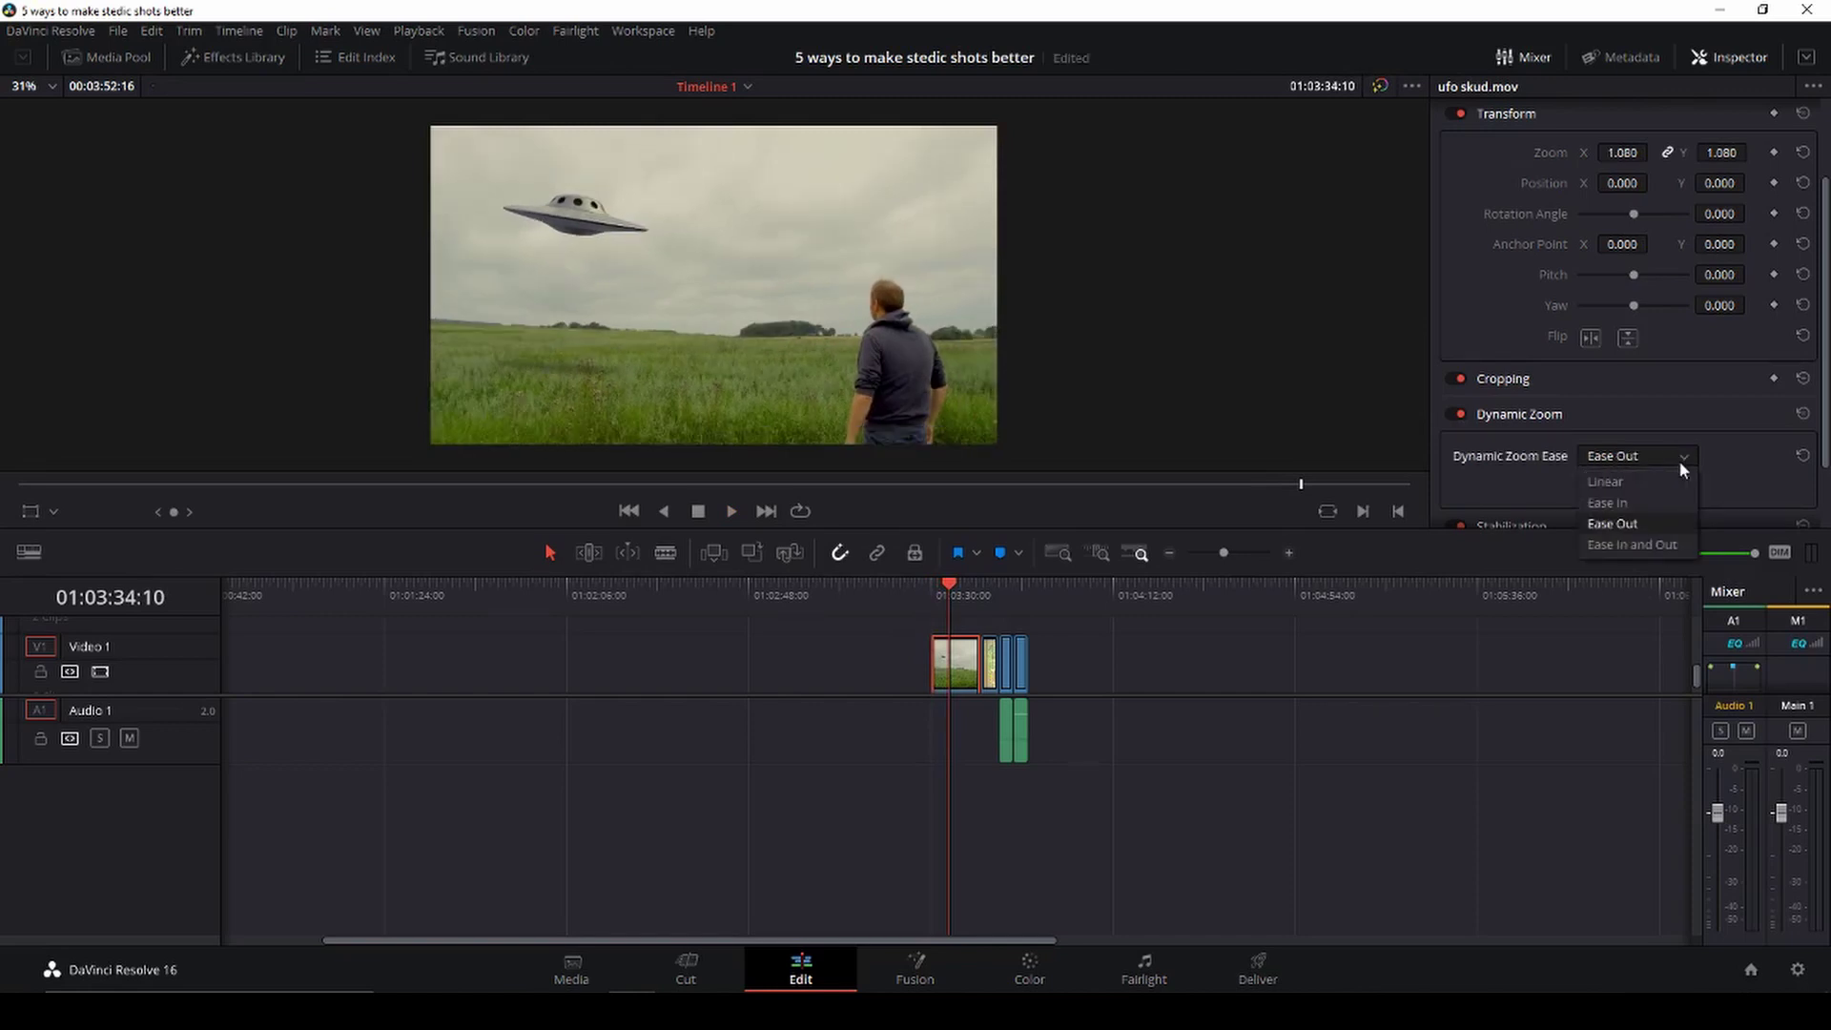
{"action": "left_click", "coordinate": [1659, 502]}
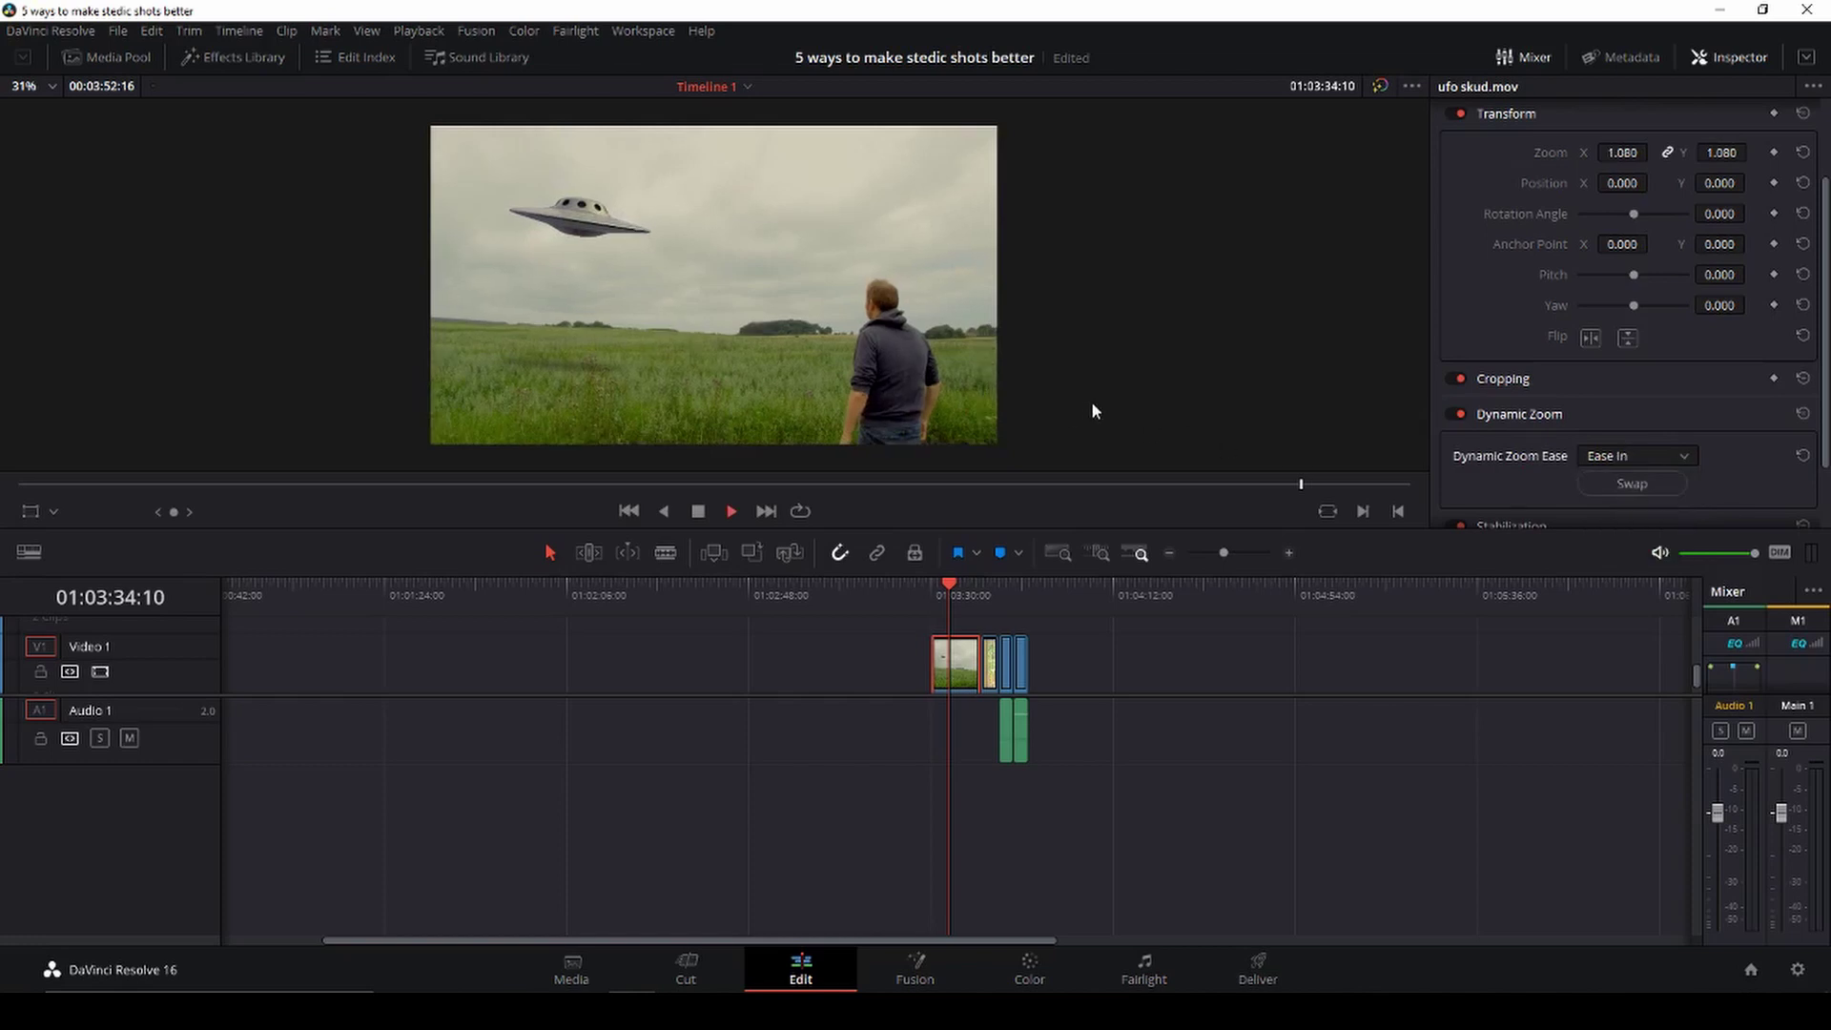
{"action": "key", "text": "space"}
{"action": "left_click", "coordinate": [1665, 458]}
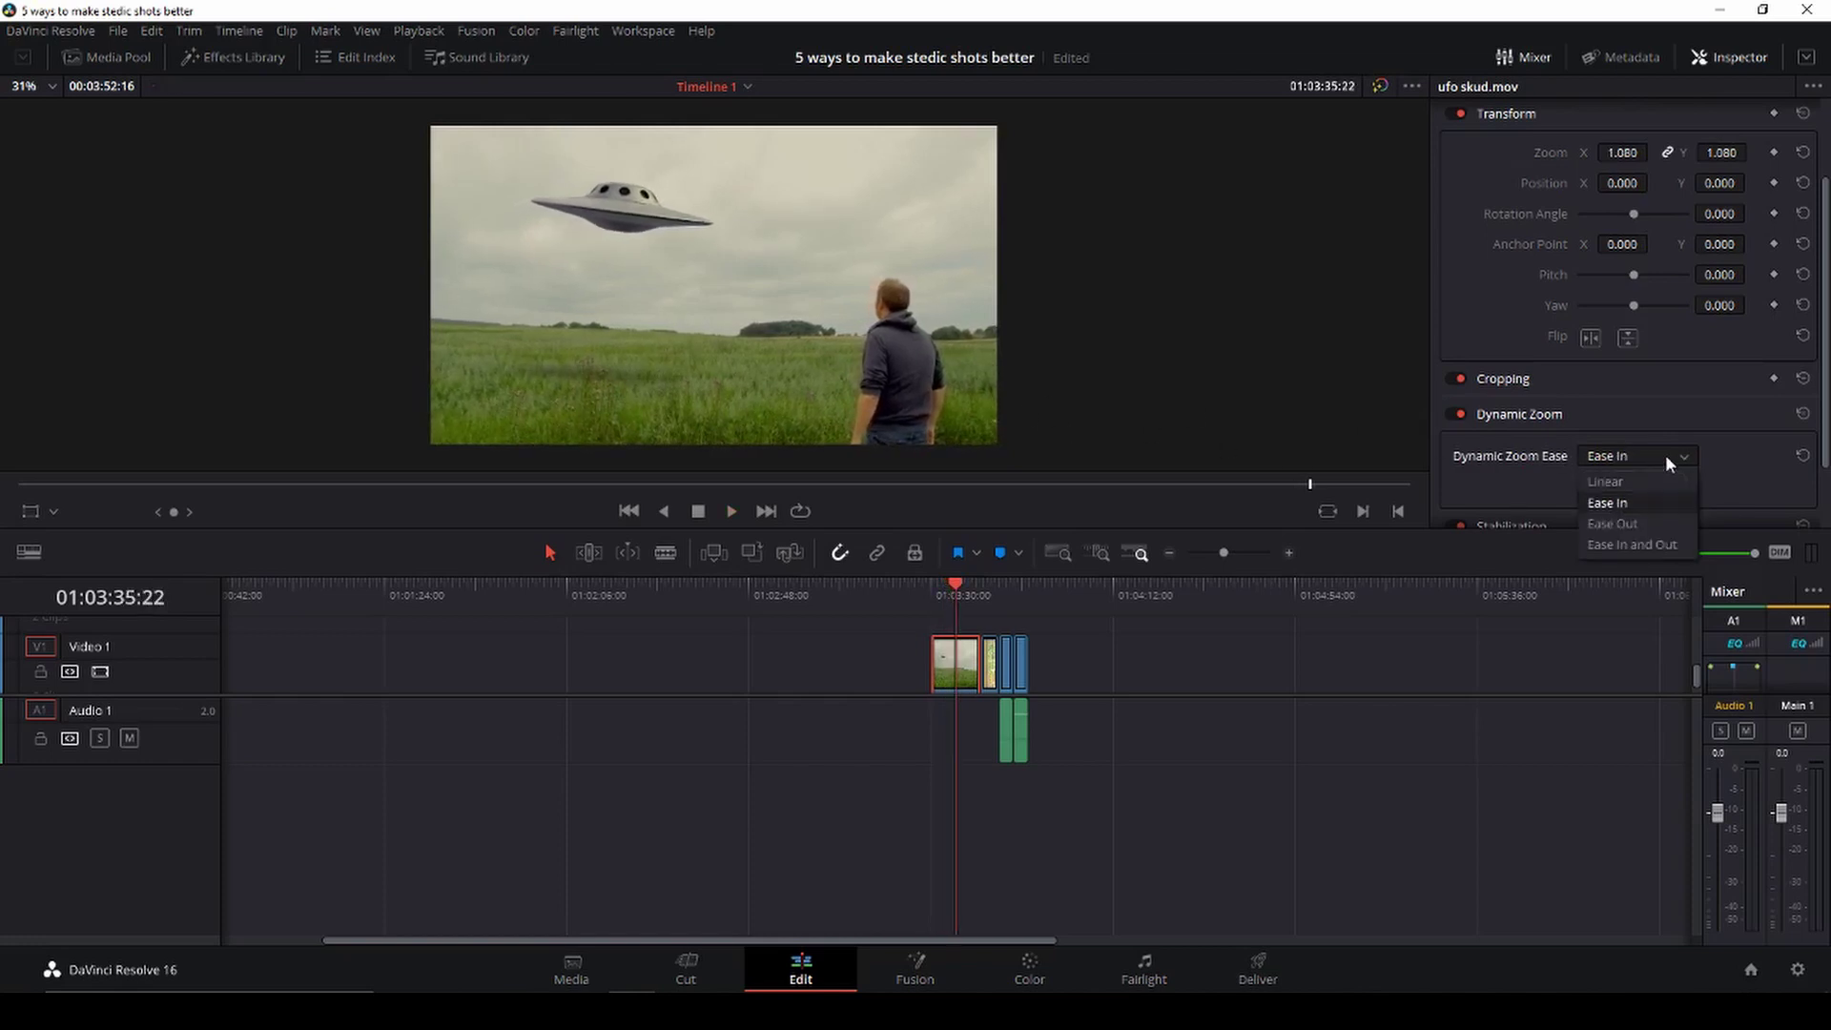
{"action": "left_click", "coordinate": [1621, 523]}
{"action": "key", "text": "space"}
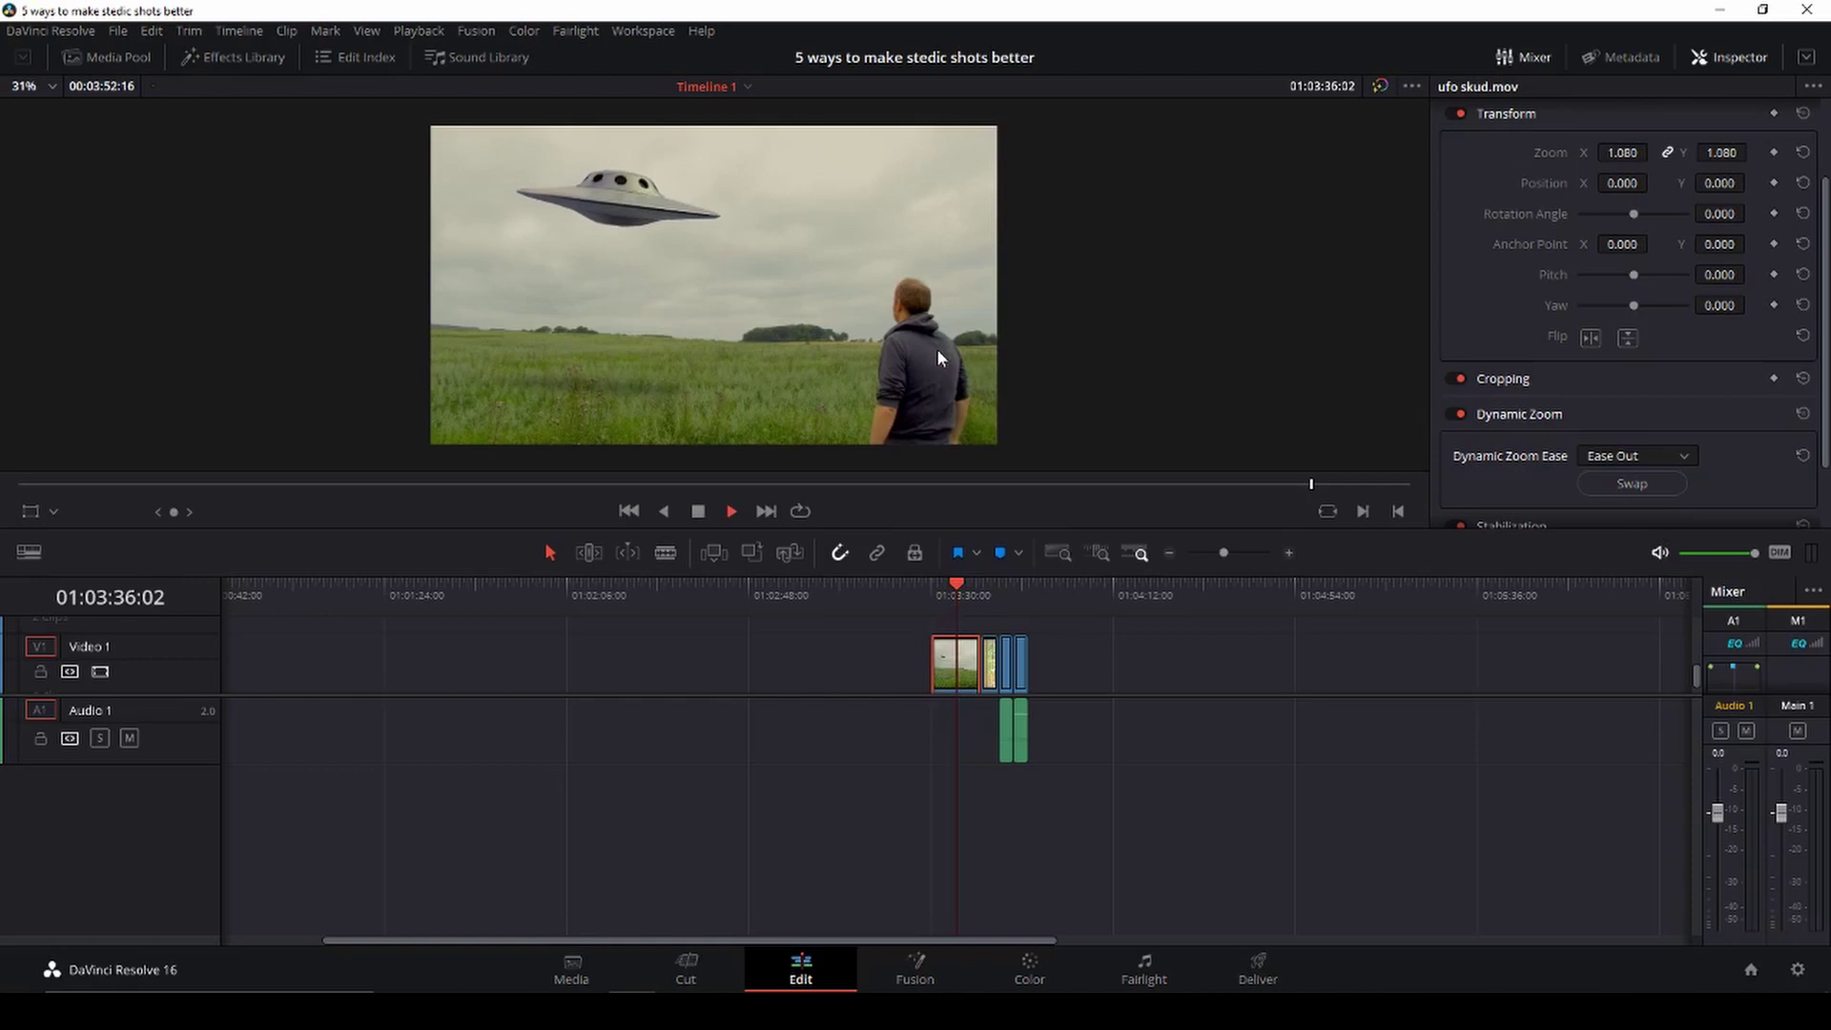
{"action": "key", "text": "space"}
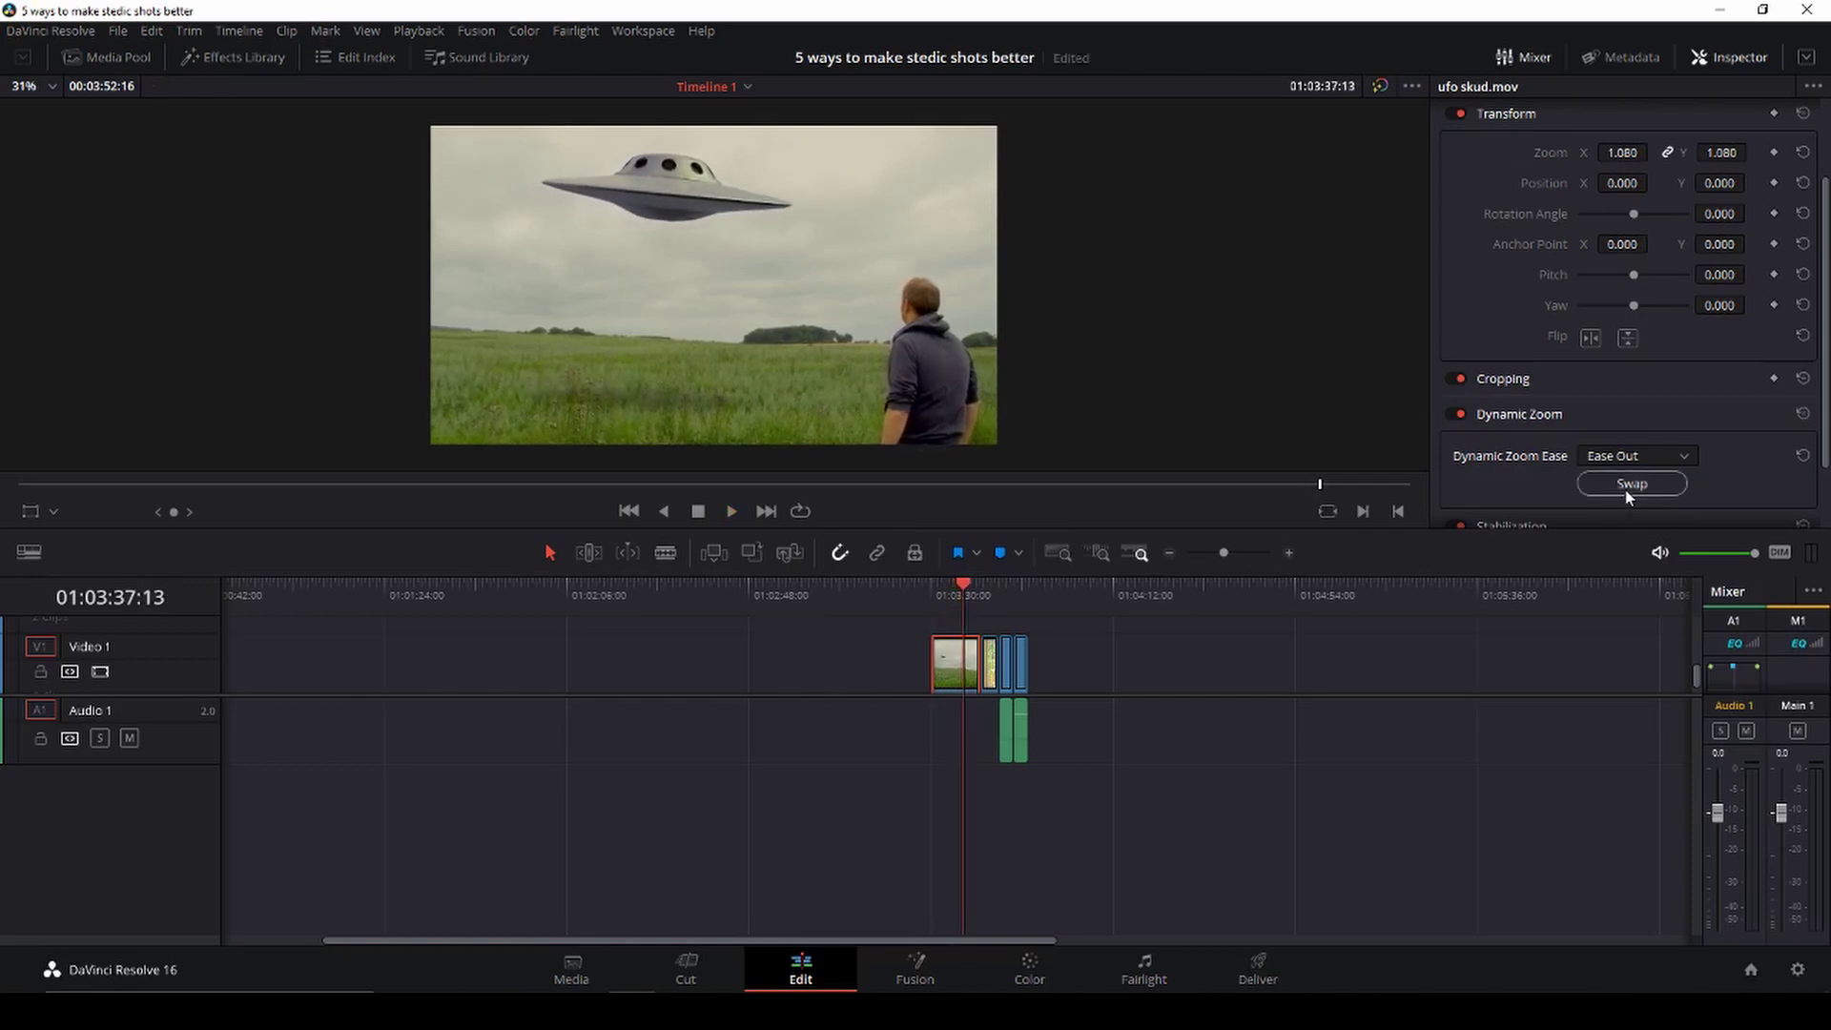
Settle on Ease In and Out easing and replay the UFO clip from its start
{"action": "left_click", "coordinate": [1640, 458]}
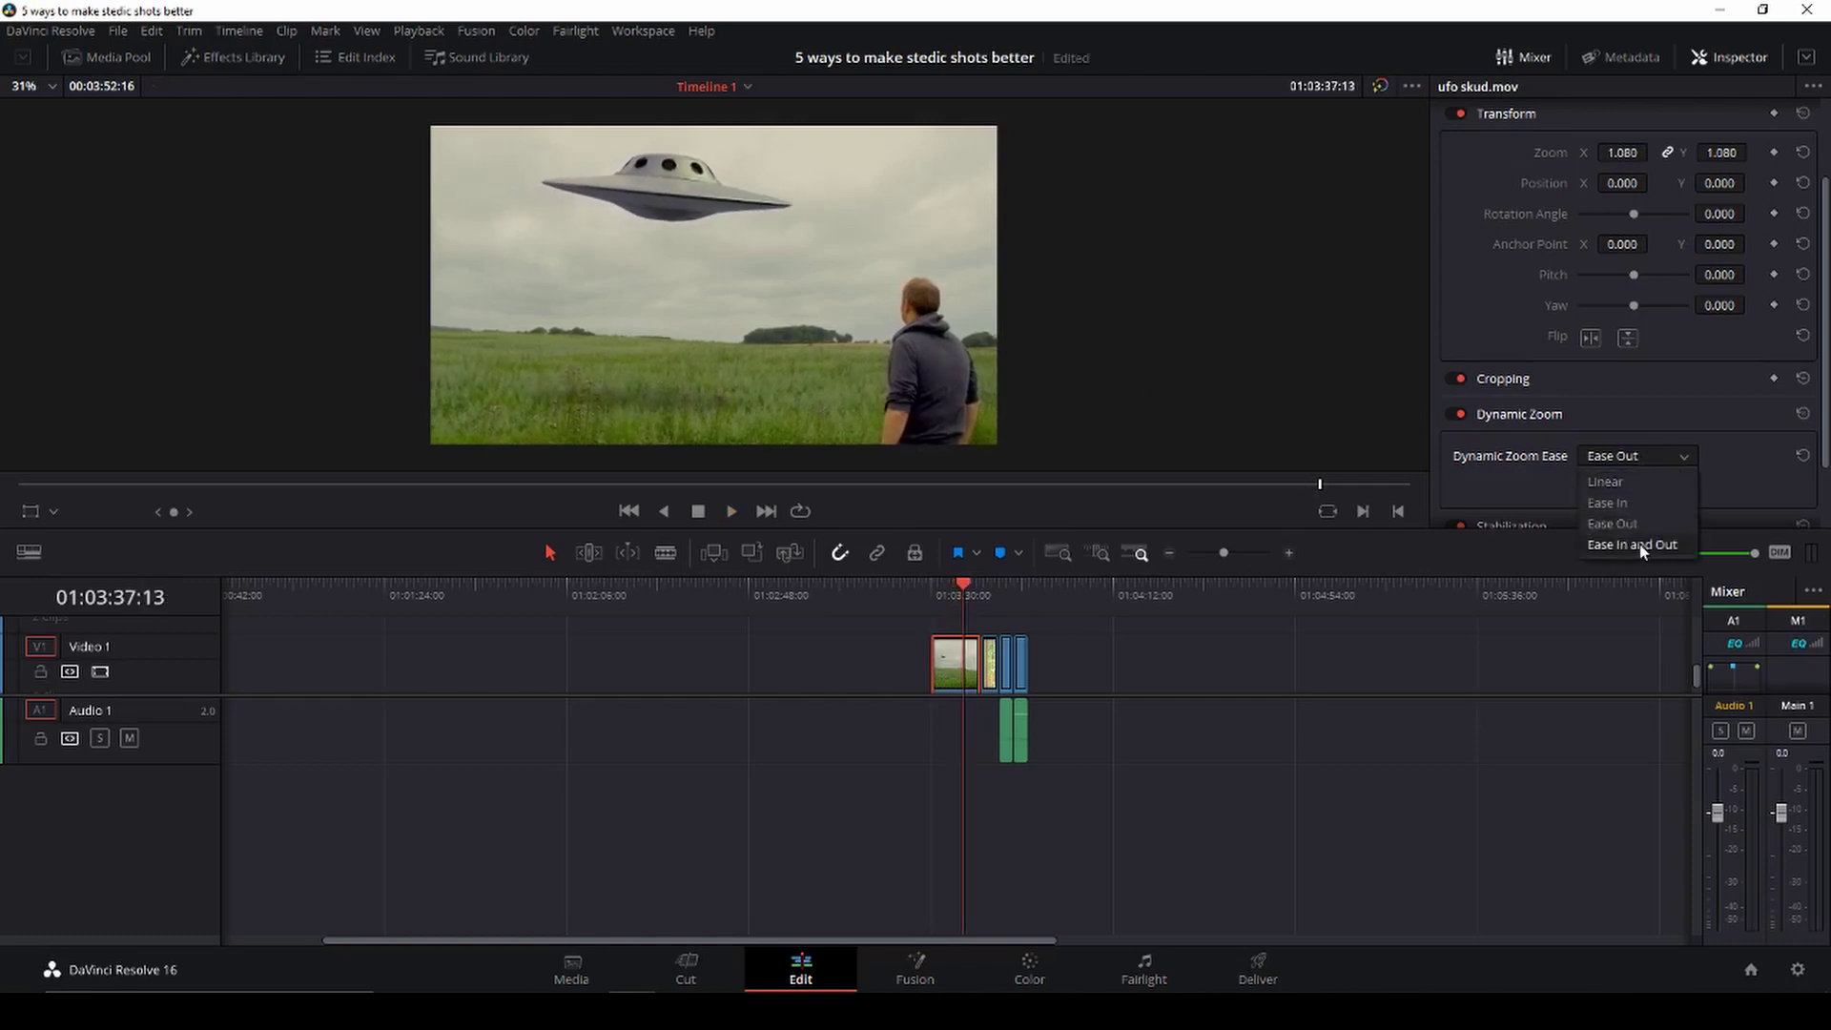
{"action": "left_click", "coordinate": [1642, 545]}
{"action": "left_click_drag", "start_coordinate": [971, 596], "coordinate": [936, 587]}
{"action": "key", "text": "space"}
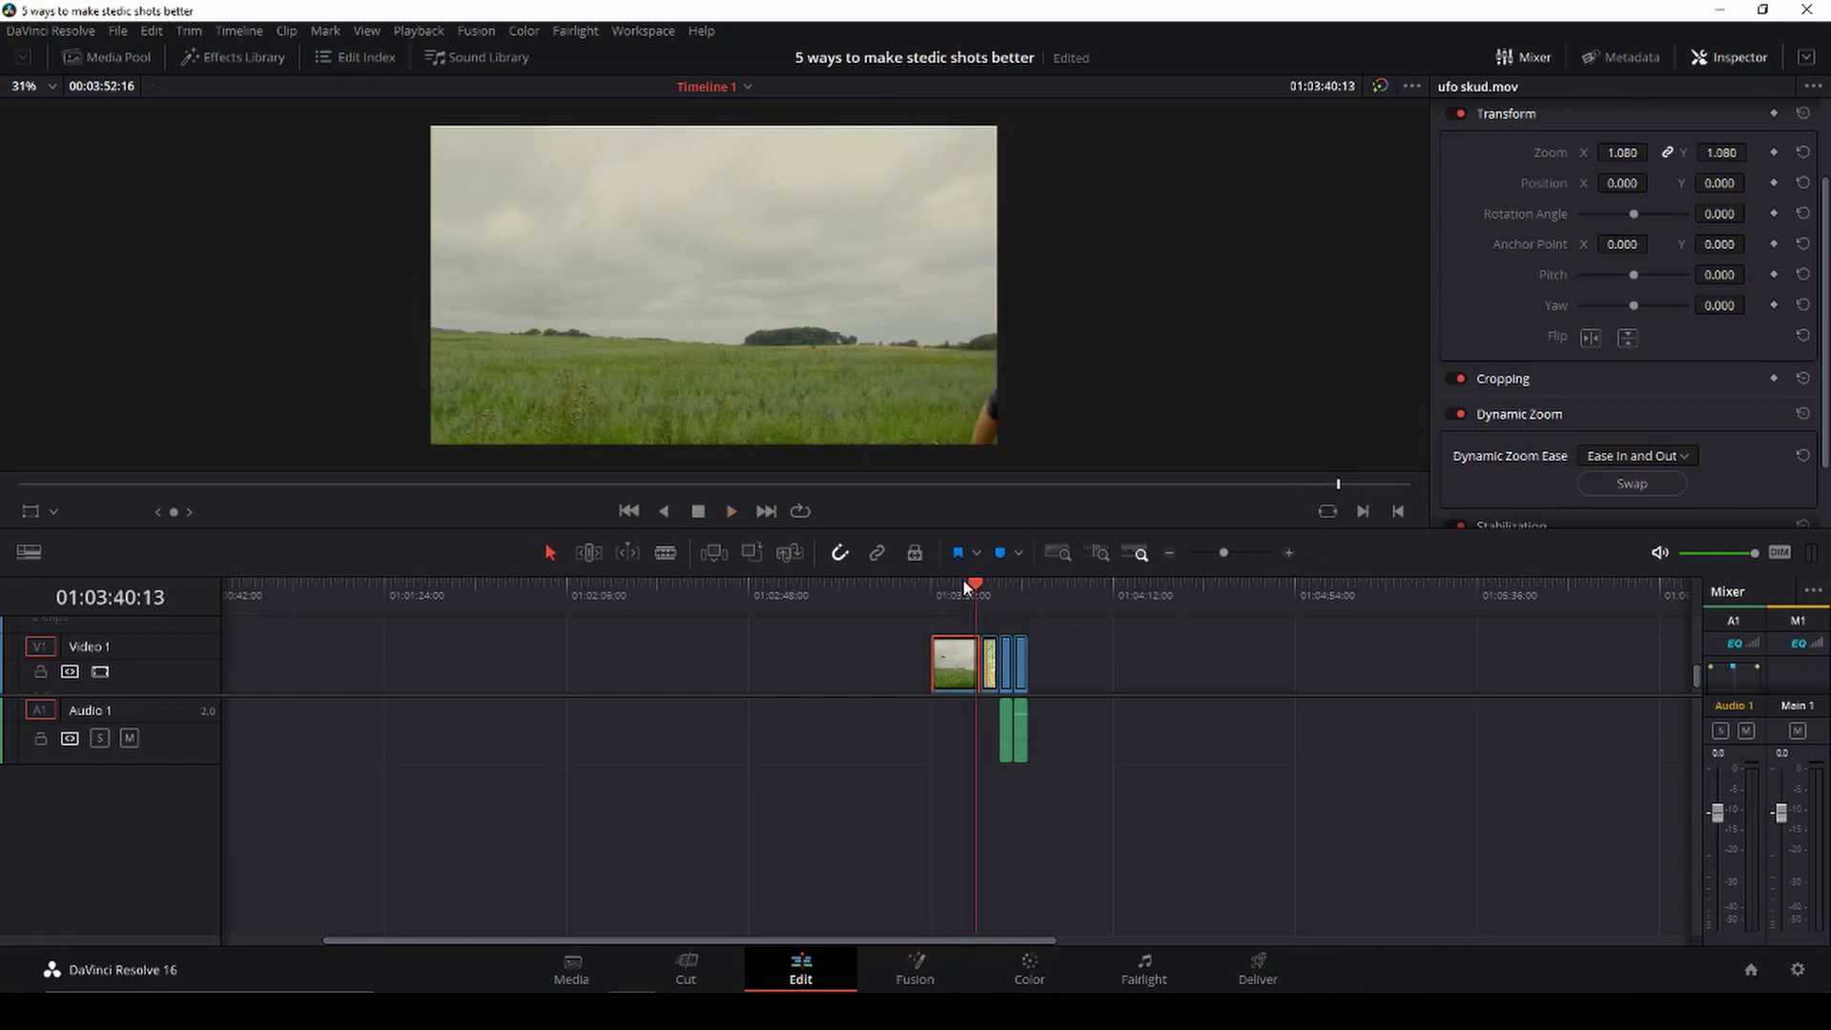
{"action": "left_click_drag", "start_coordinate": [965, 583], "coordinate": [932, 589]}
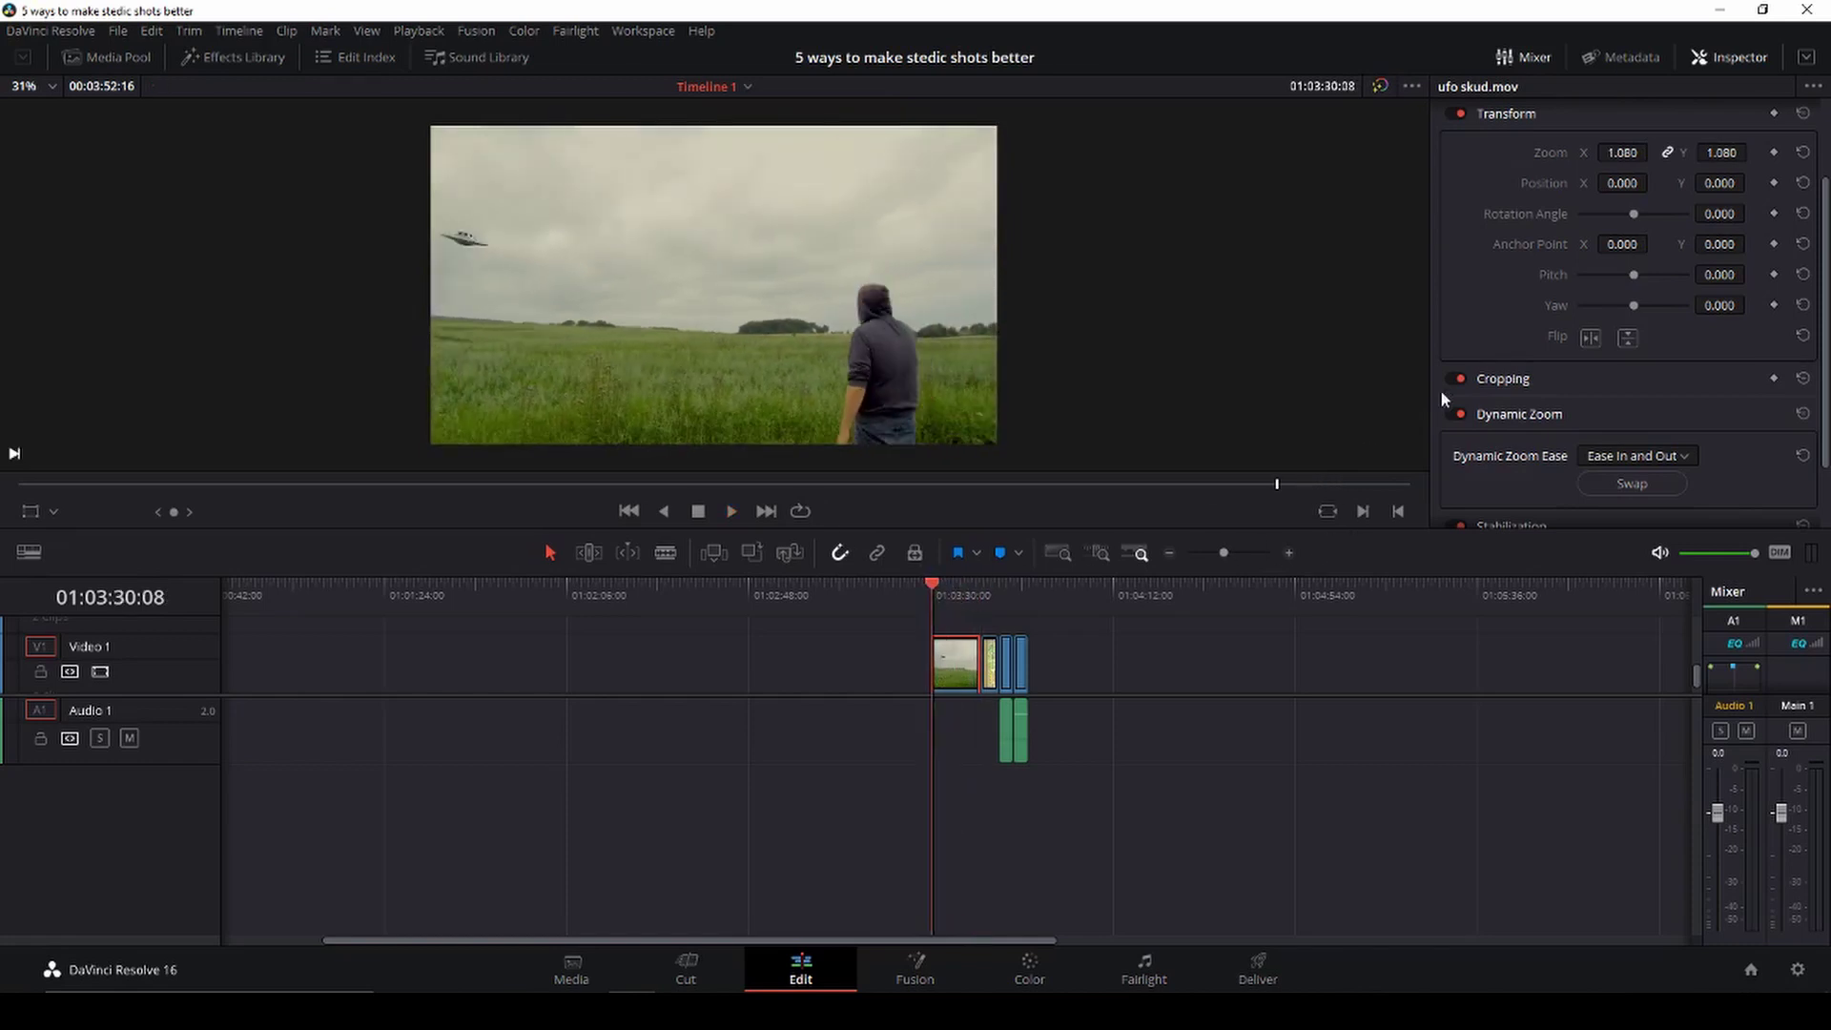
Switch the zoom easing to Linear and show the Dynamic Zoom framing boxes in the viewer
{"action": "left_click", "coordinate": [1688, 457]}
{"action": "left_click", "coordinate": [1670, 472]}
{"action": "key", "text": "space"}
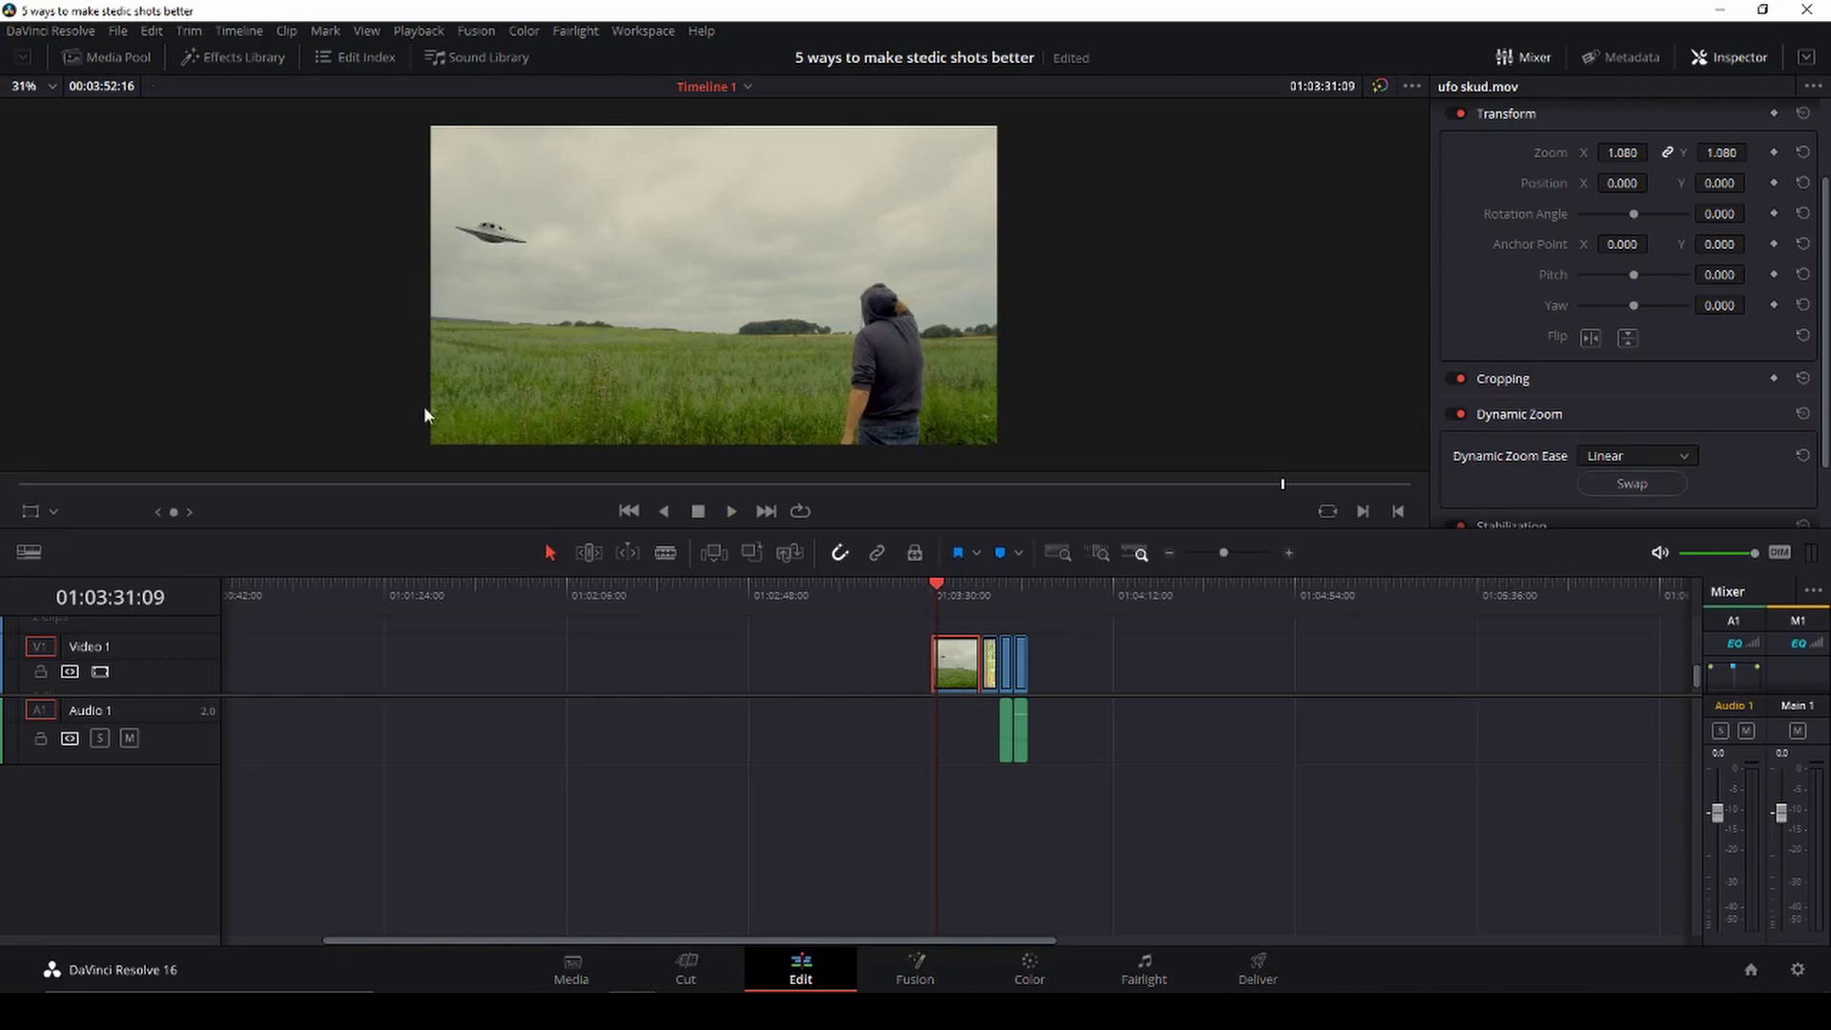
{"action": "left_click", "coordinate": [55, 511]}
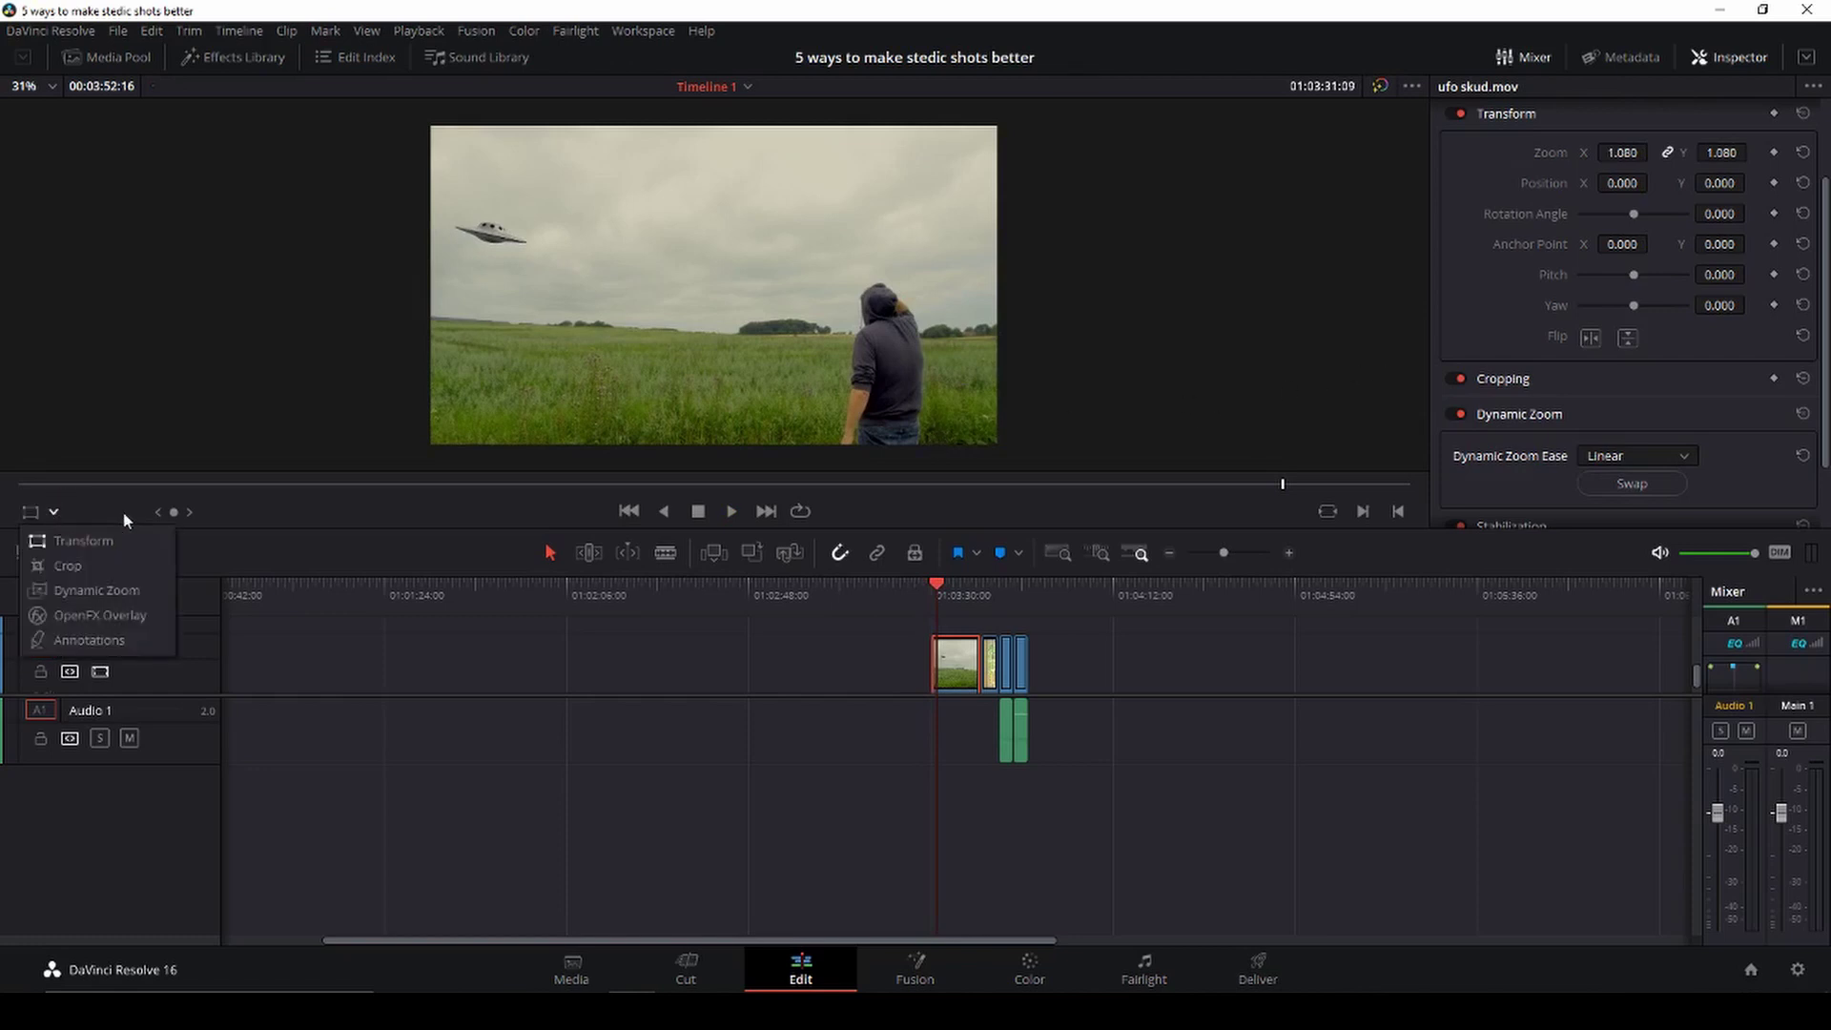
{"action": "left_click", "coordinate": [106, 589]}
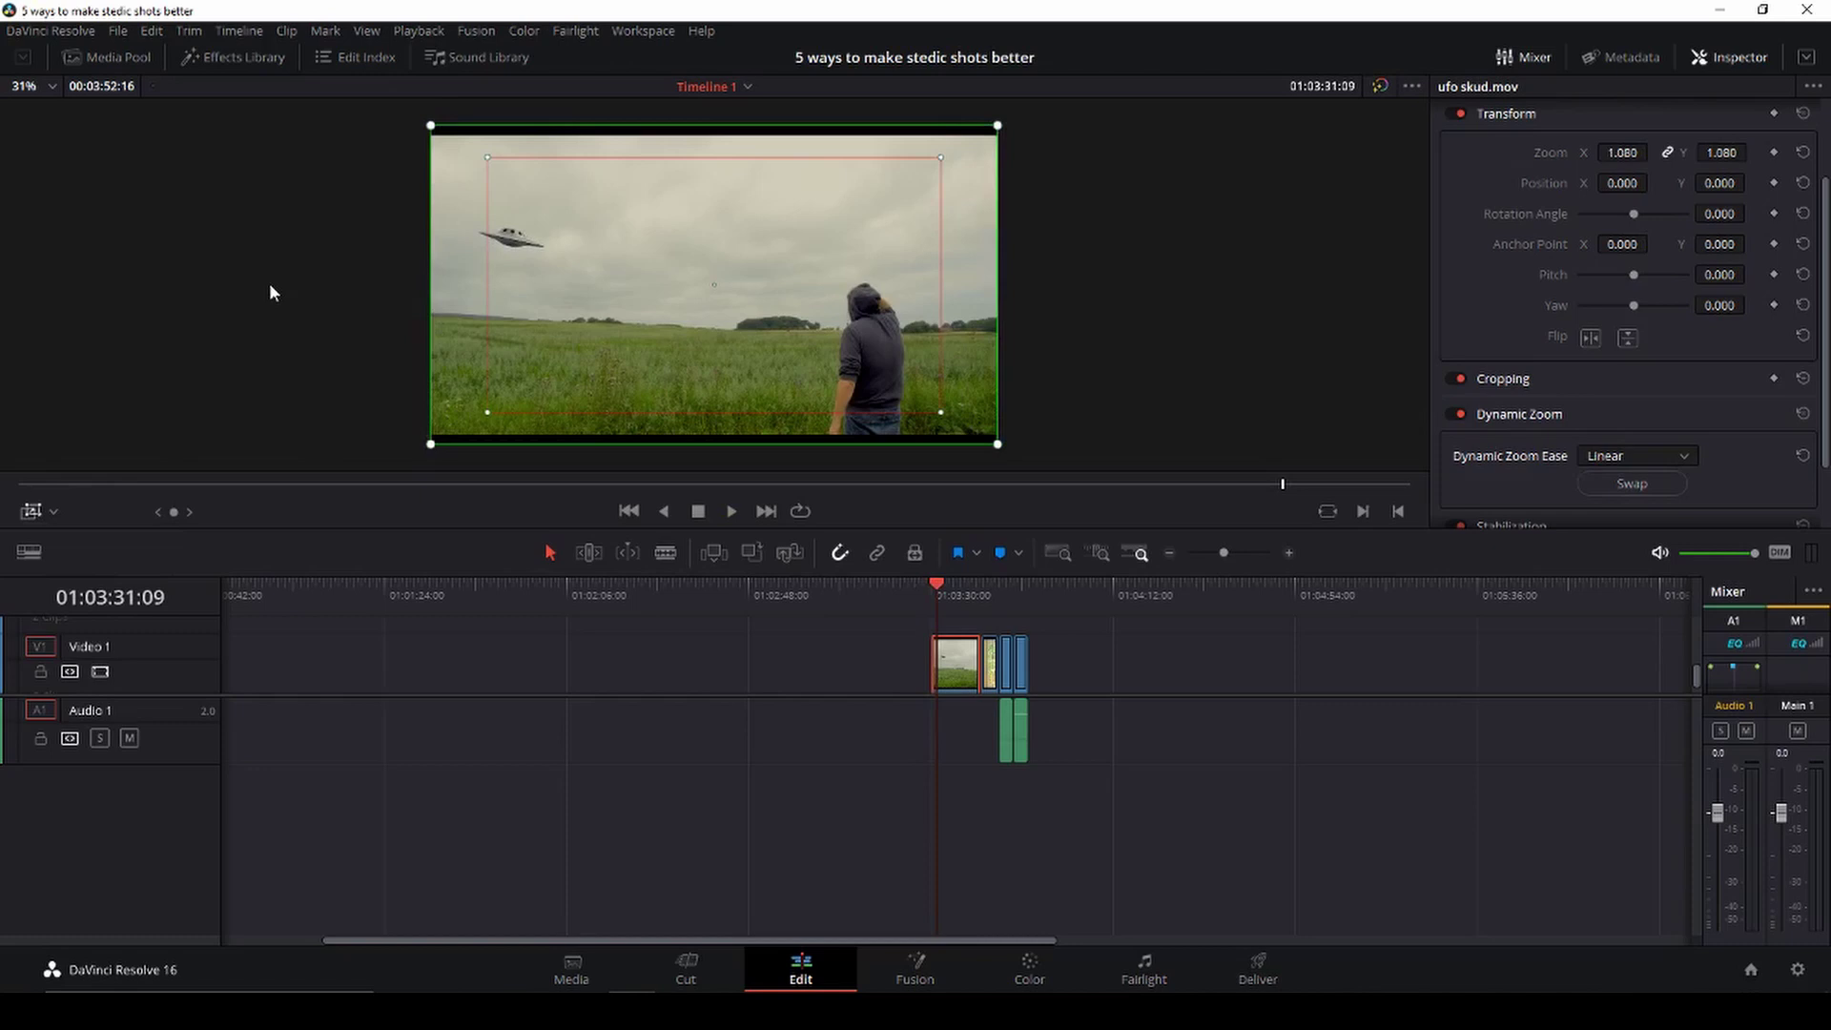
{"action": "key", "text": "space"}
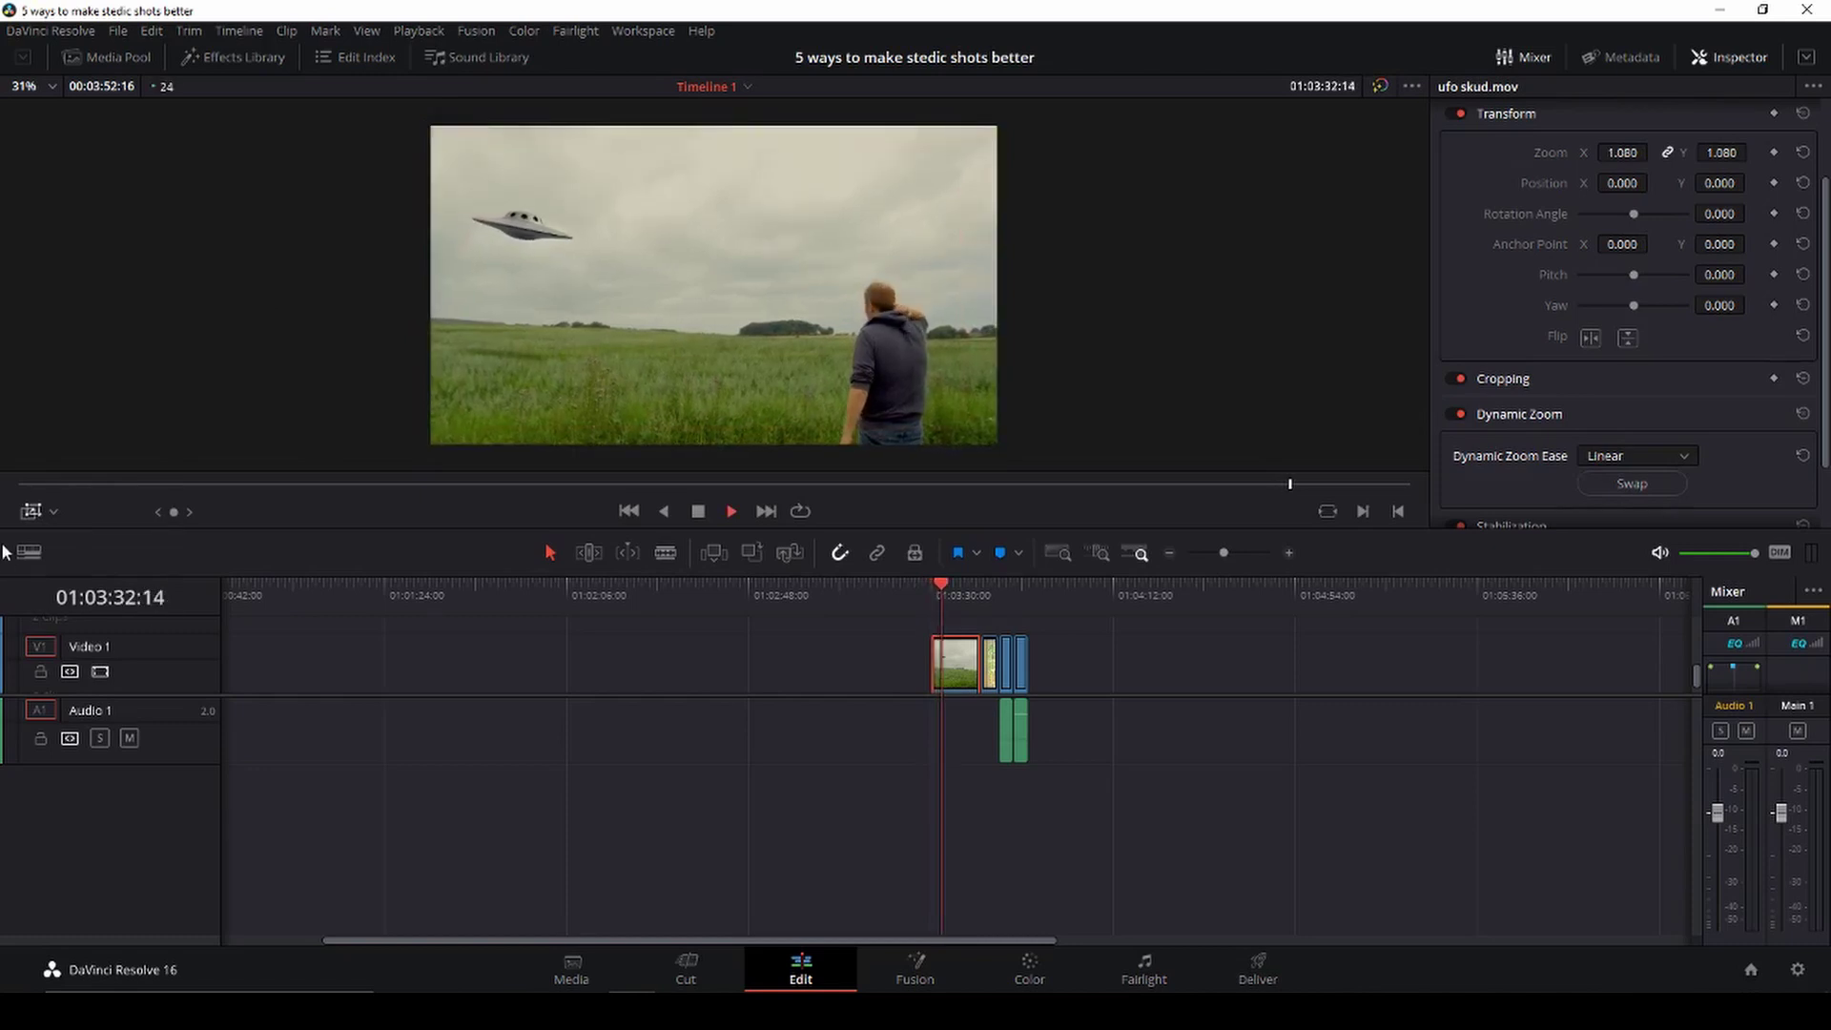
{"action": "key", "text": "space"}
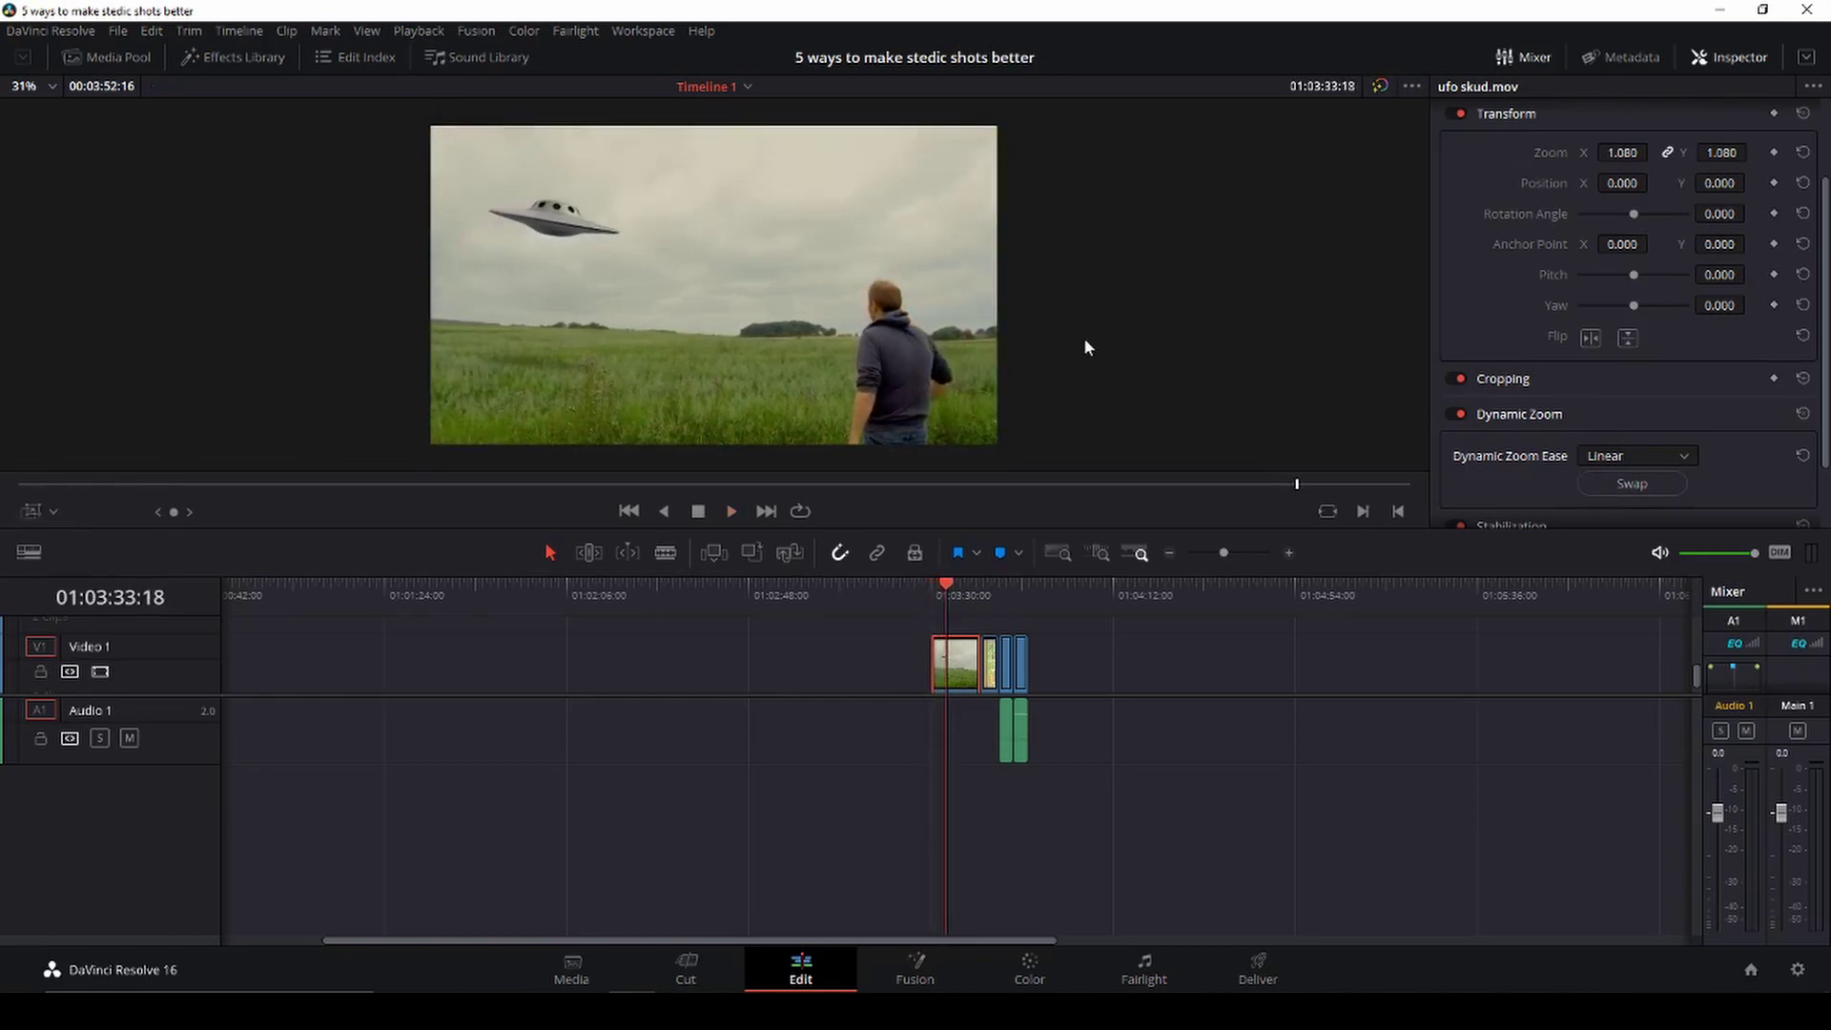
Keep Linear easing and bring the Dynamic Zoom framing overlay back up
{"action": "left_click", "coordinate": [1673, 456]}
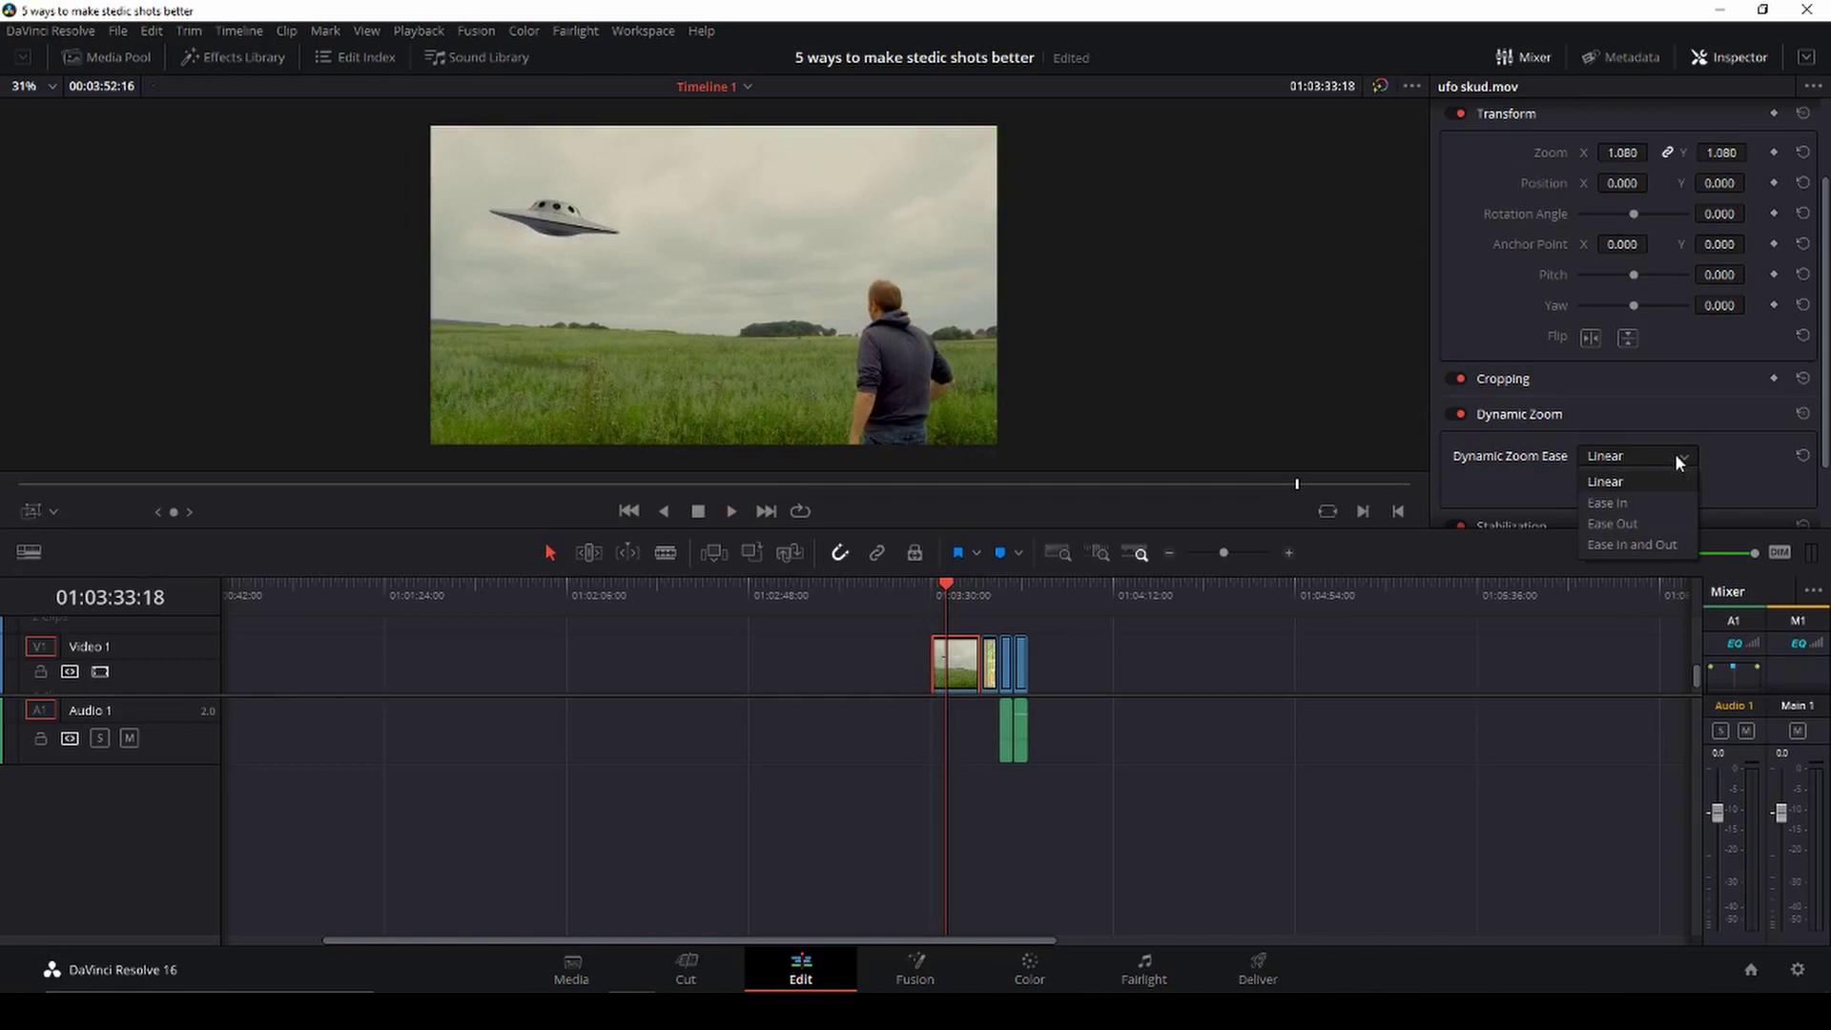
{"action": "left_click", "coordinate": [1808, 460]}
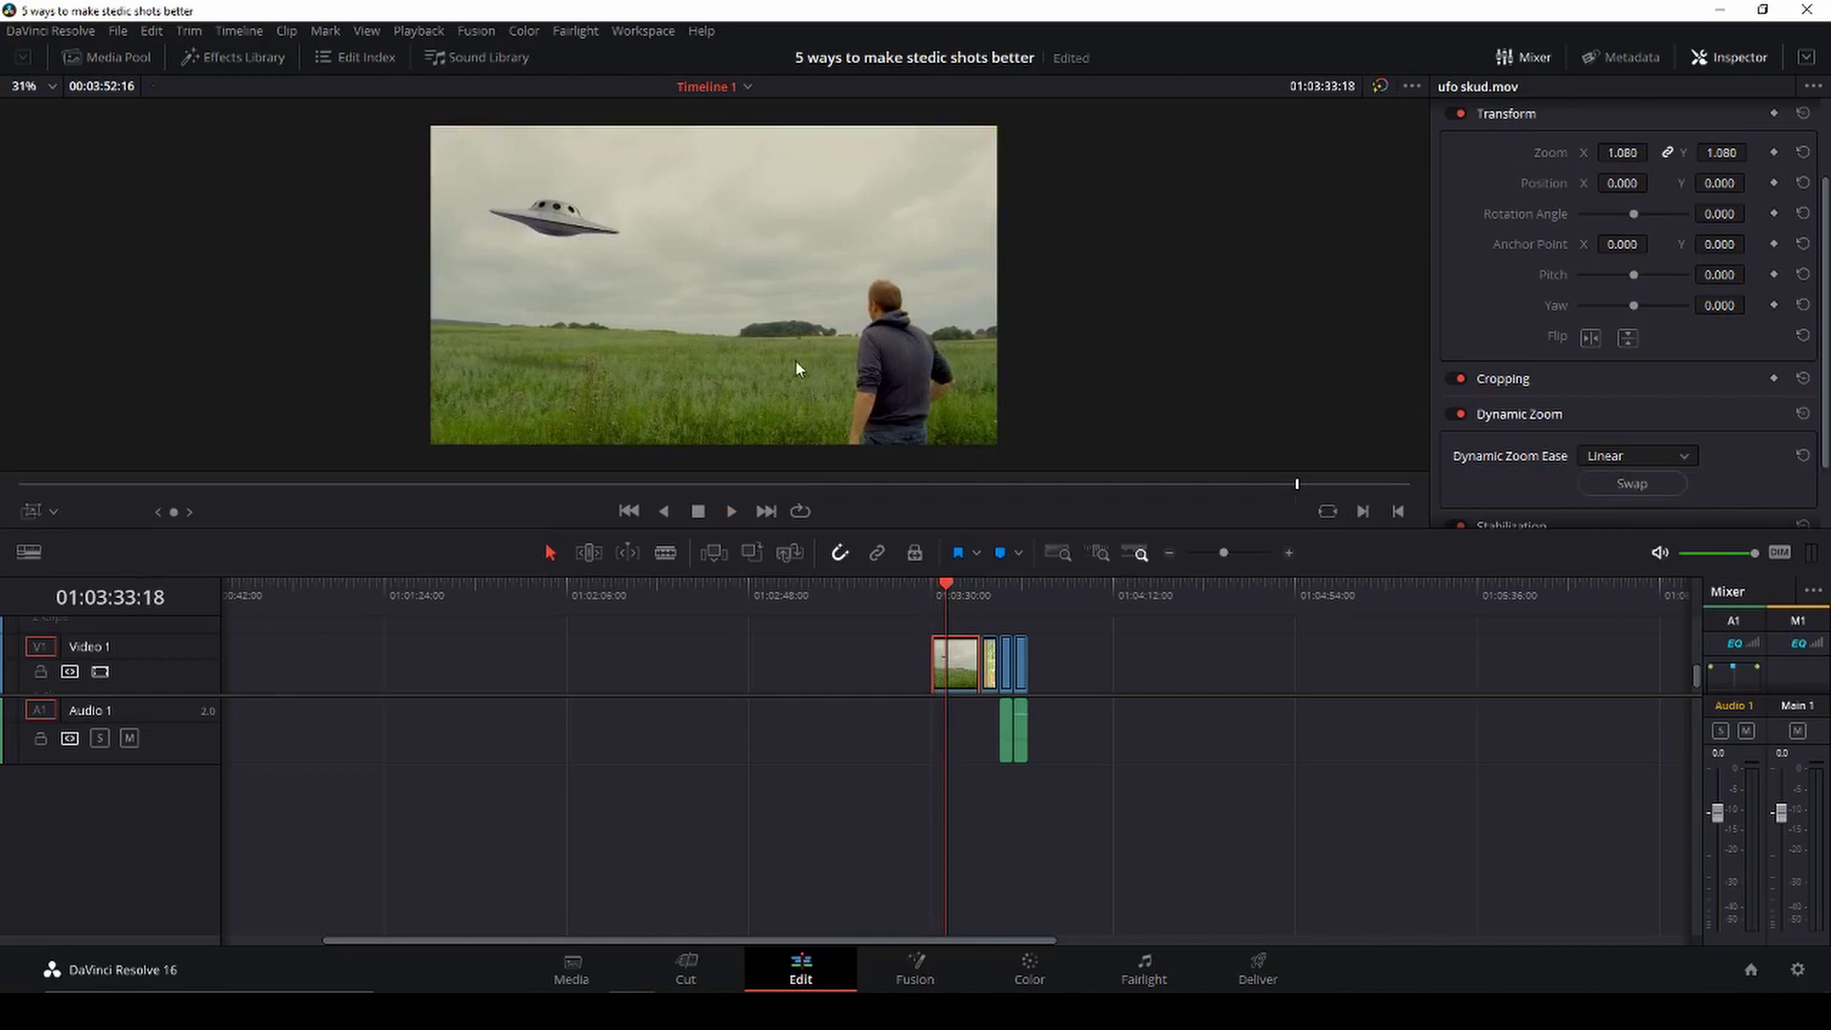
{"action": "left_click", "coordinate": [55, 511]}
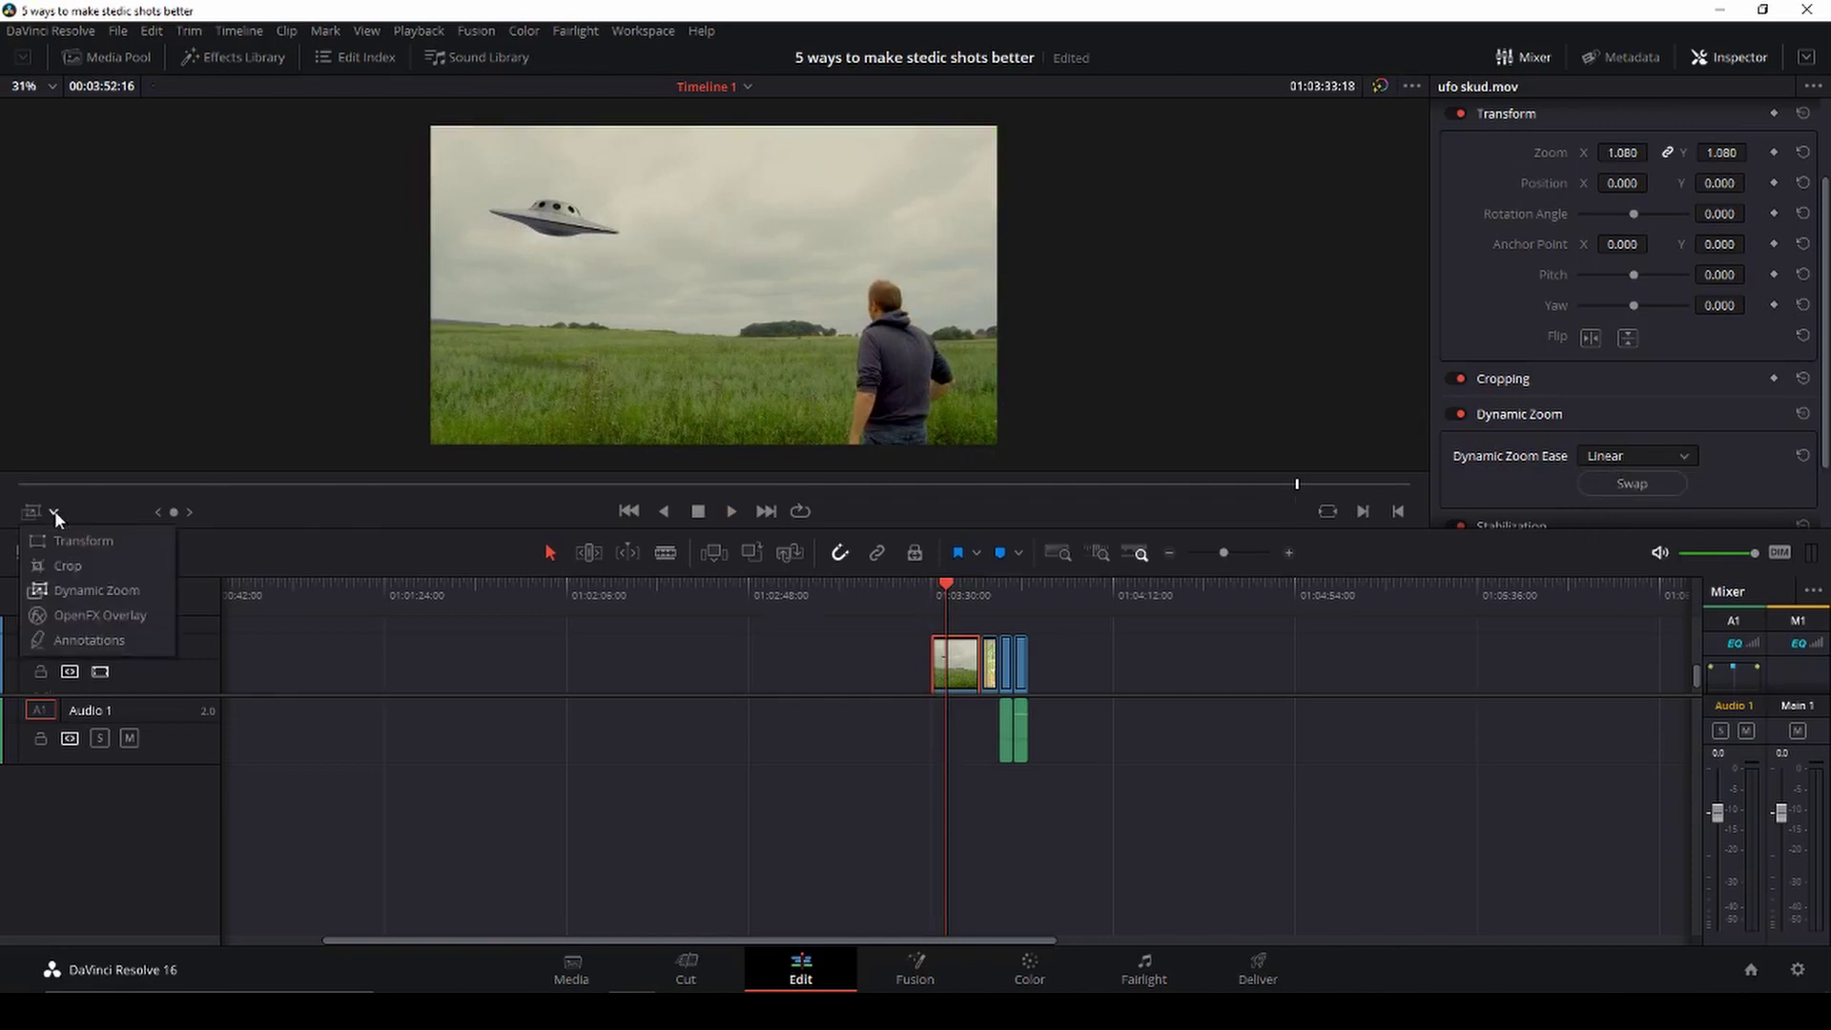
{"action": "left_click", "coordinate": [72, 587]}
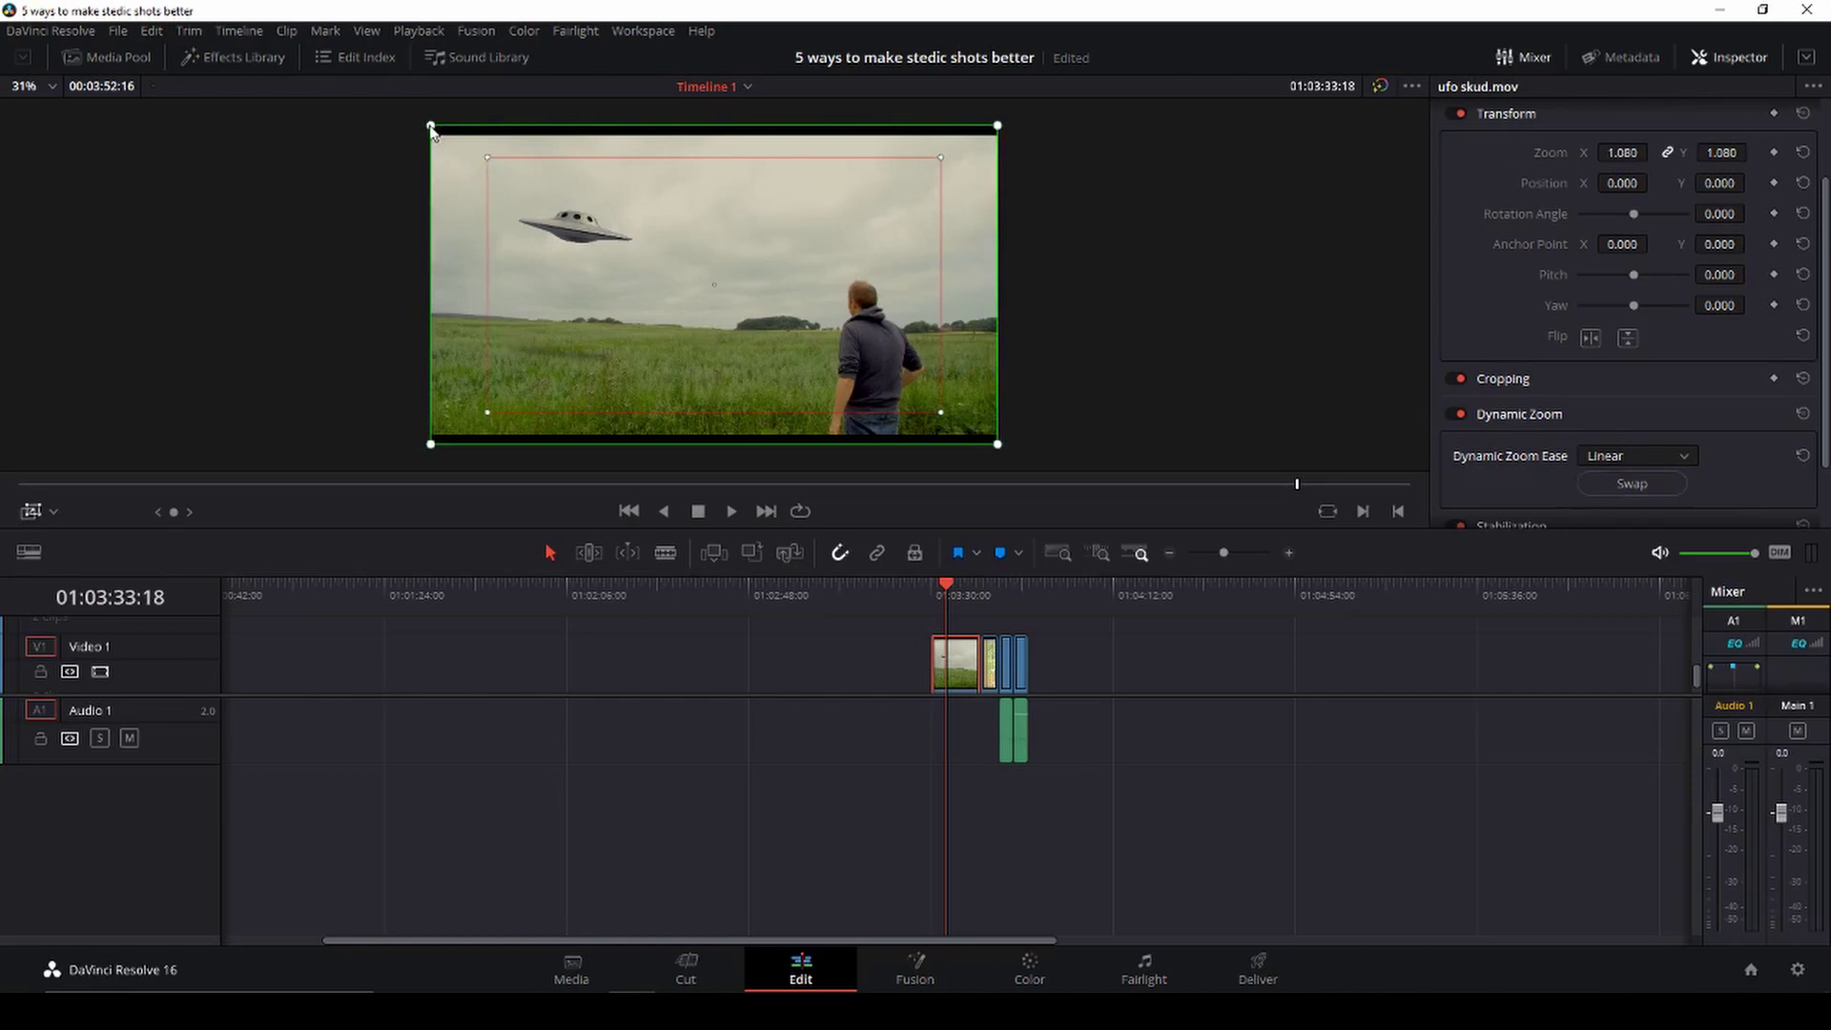
Resize the zoom start and end framing boxes so the end frame is larger, then preview
{"action": "left_click_drag", "start_coordinate": [431, 126], "coordinate": [536, 181]}
{"action": "key", "text": "space"}
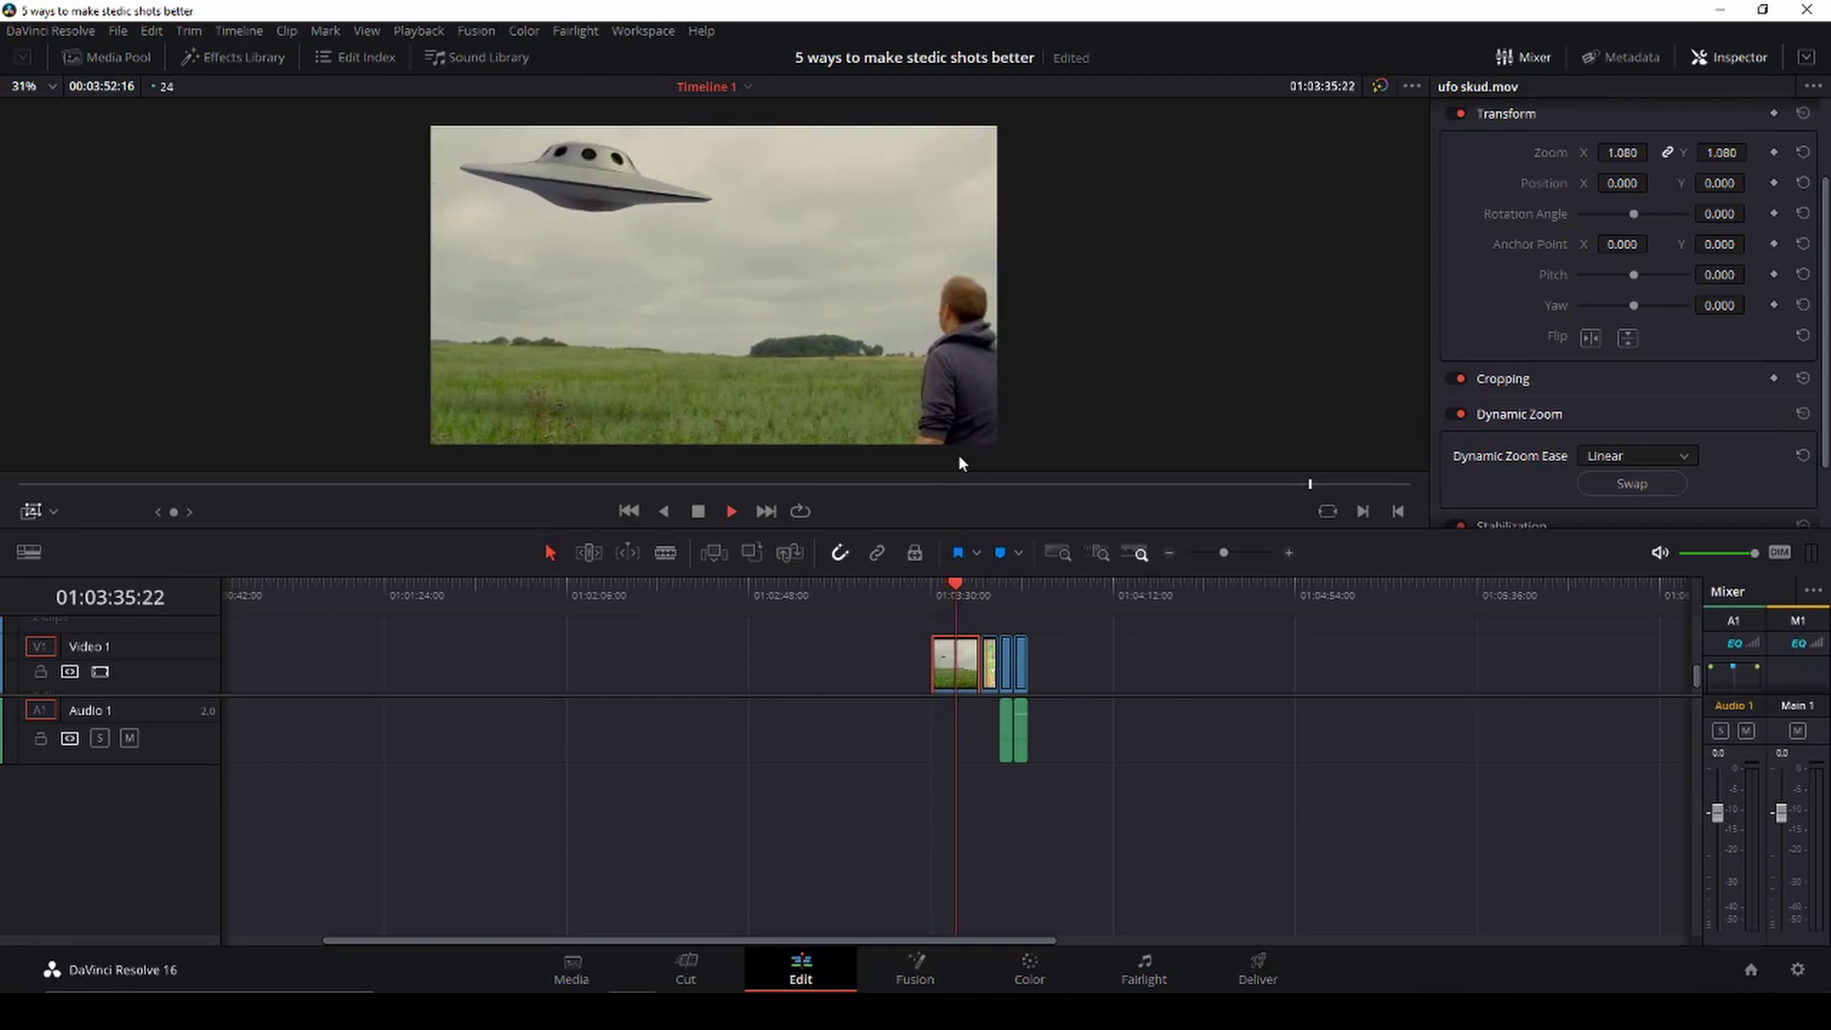
{"action": "key", "text": "space"}
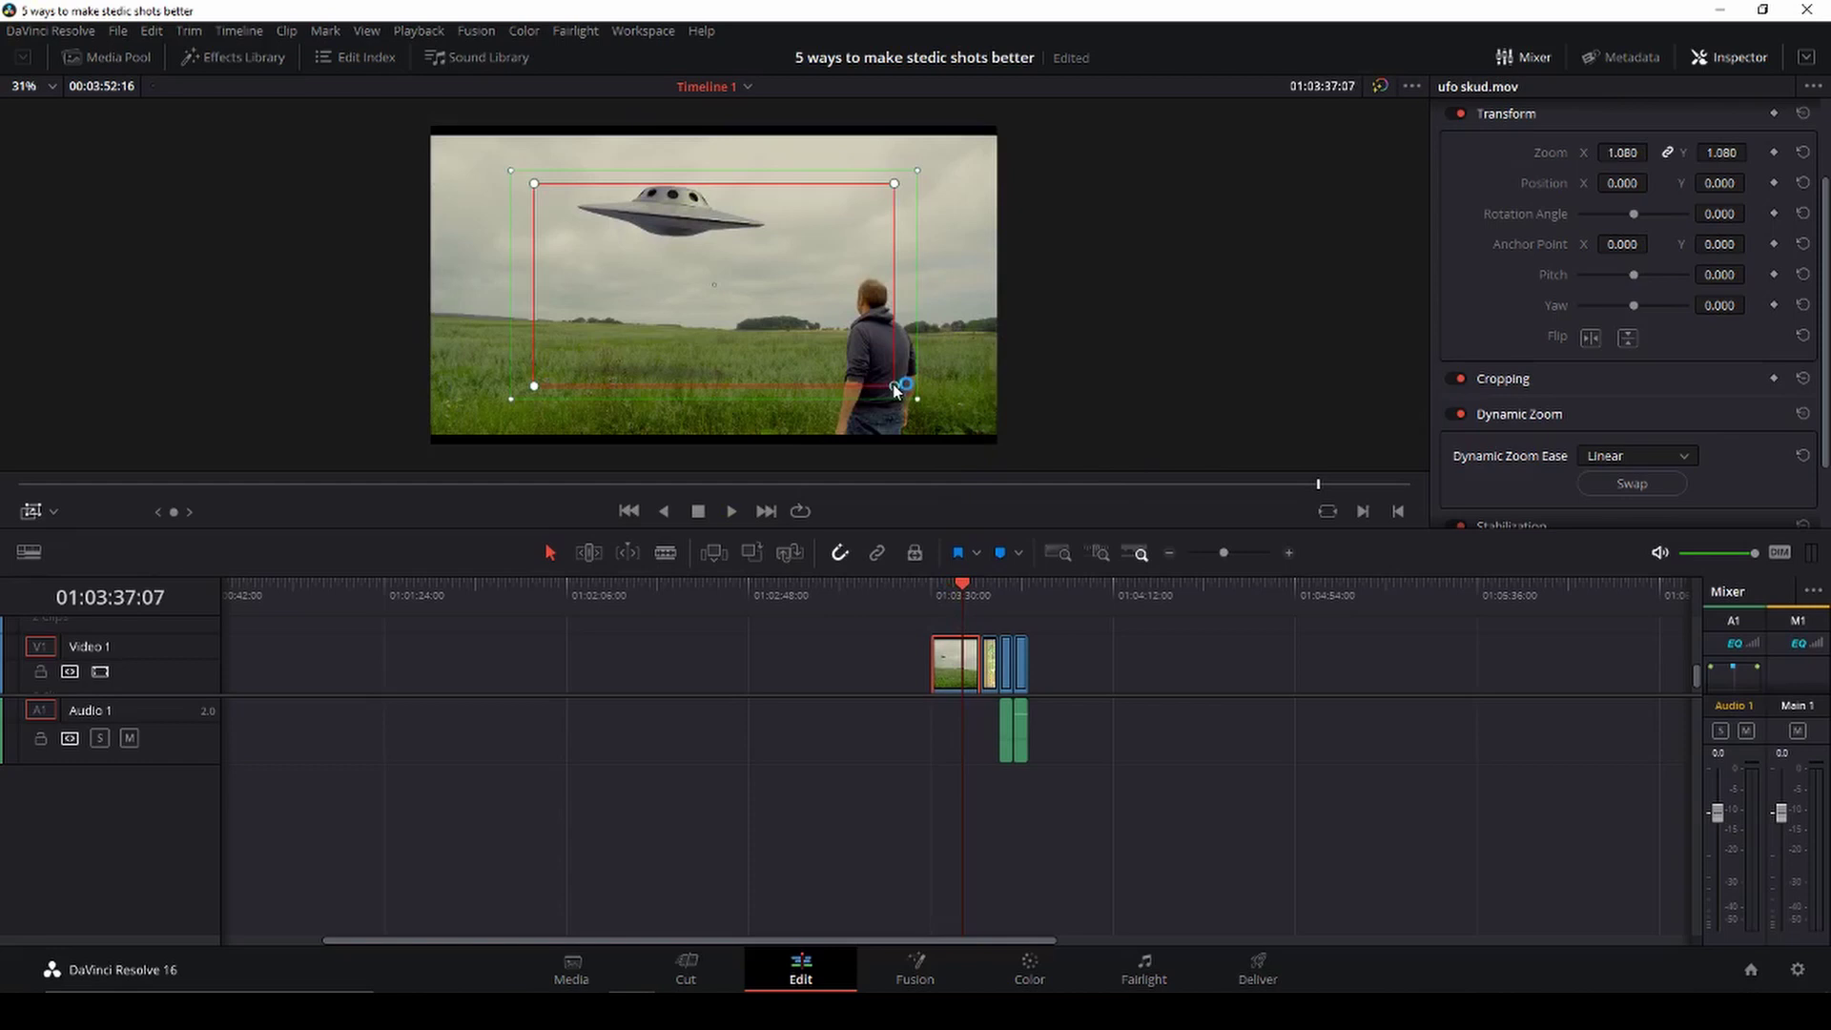
{"action": "left_click_drag", "start_coordinate": [895, 385], "coordinate": [964, 427]}
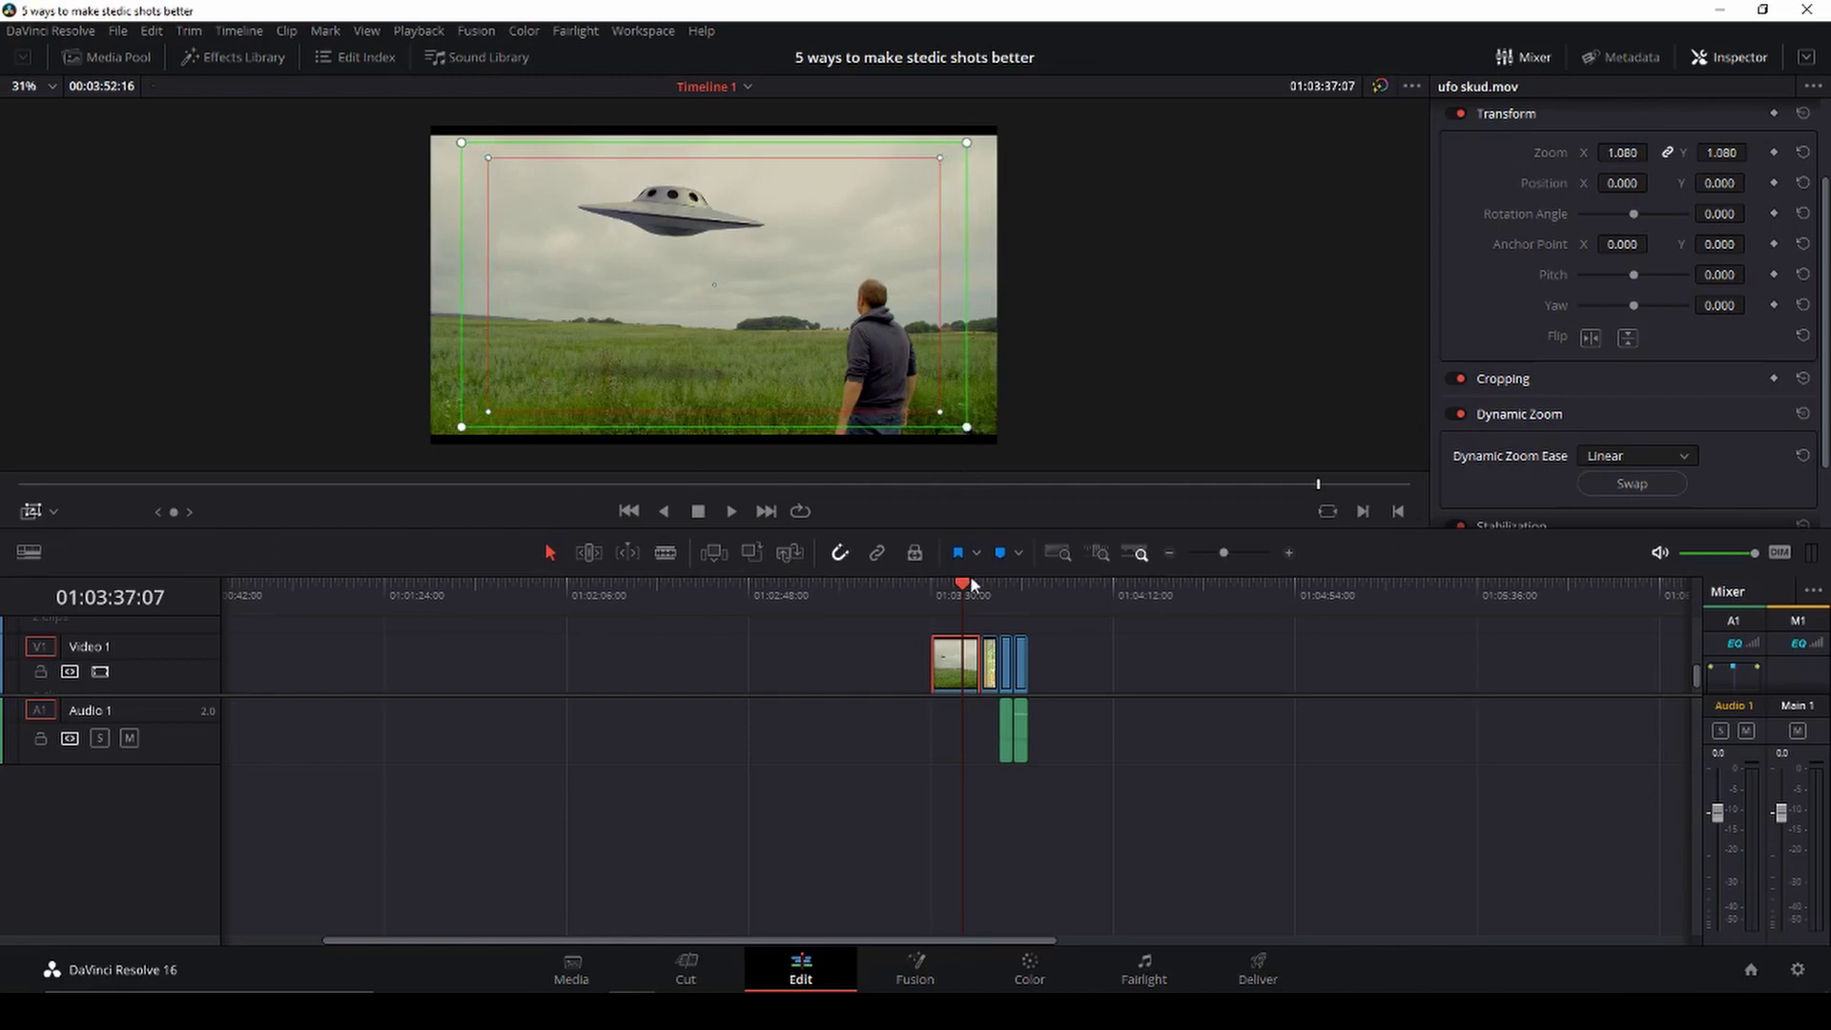
{"action": "left_click_drag", "start_coordinate": [970, 576], "coordinate": [948, 591]}
{"action": "key", "text": "space"}
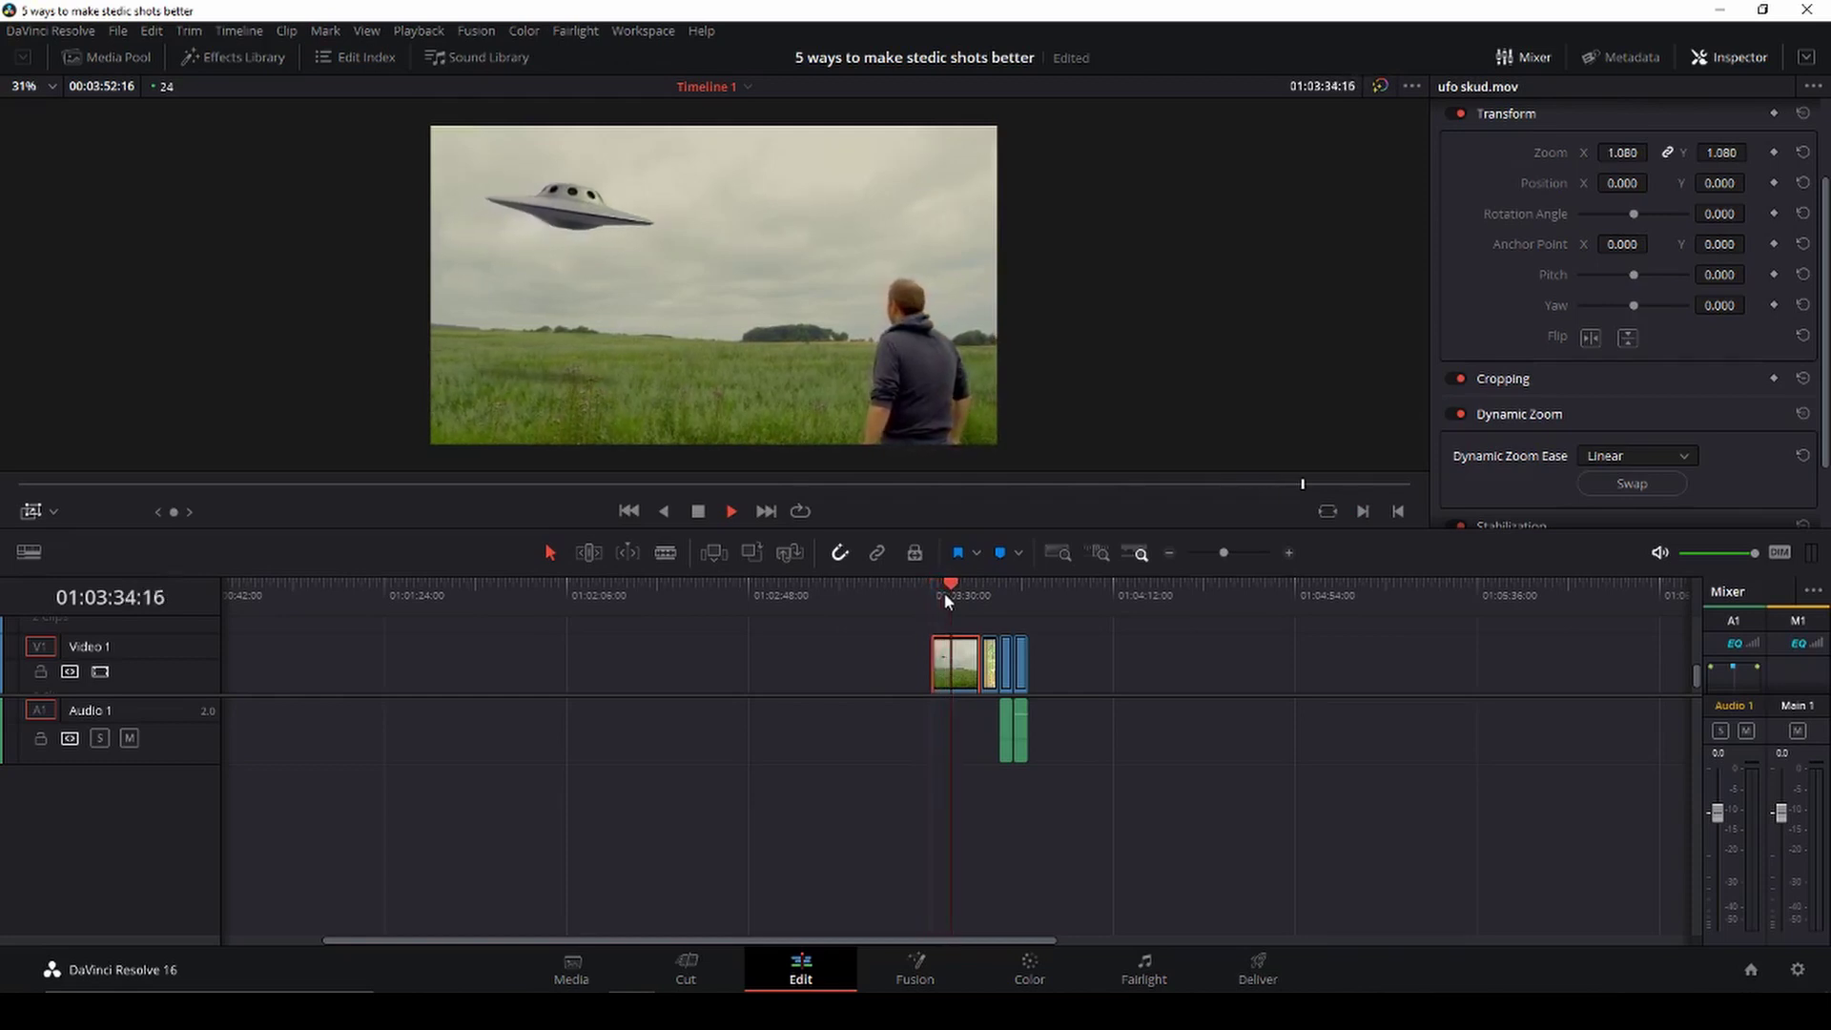
{"action": "key", "text": "space"}
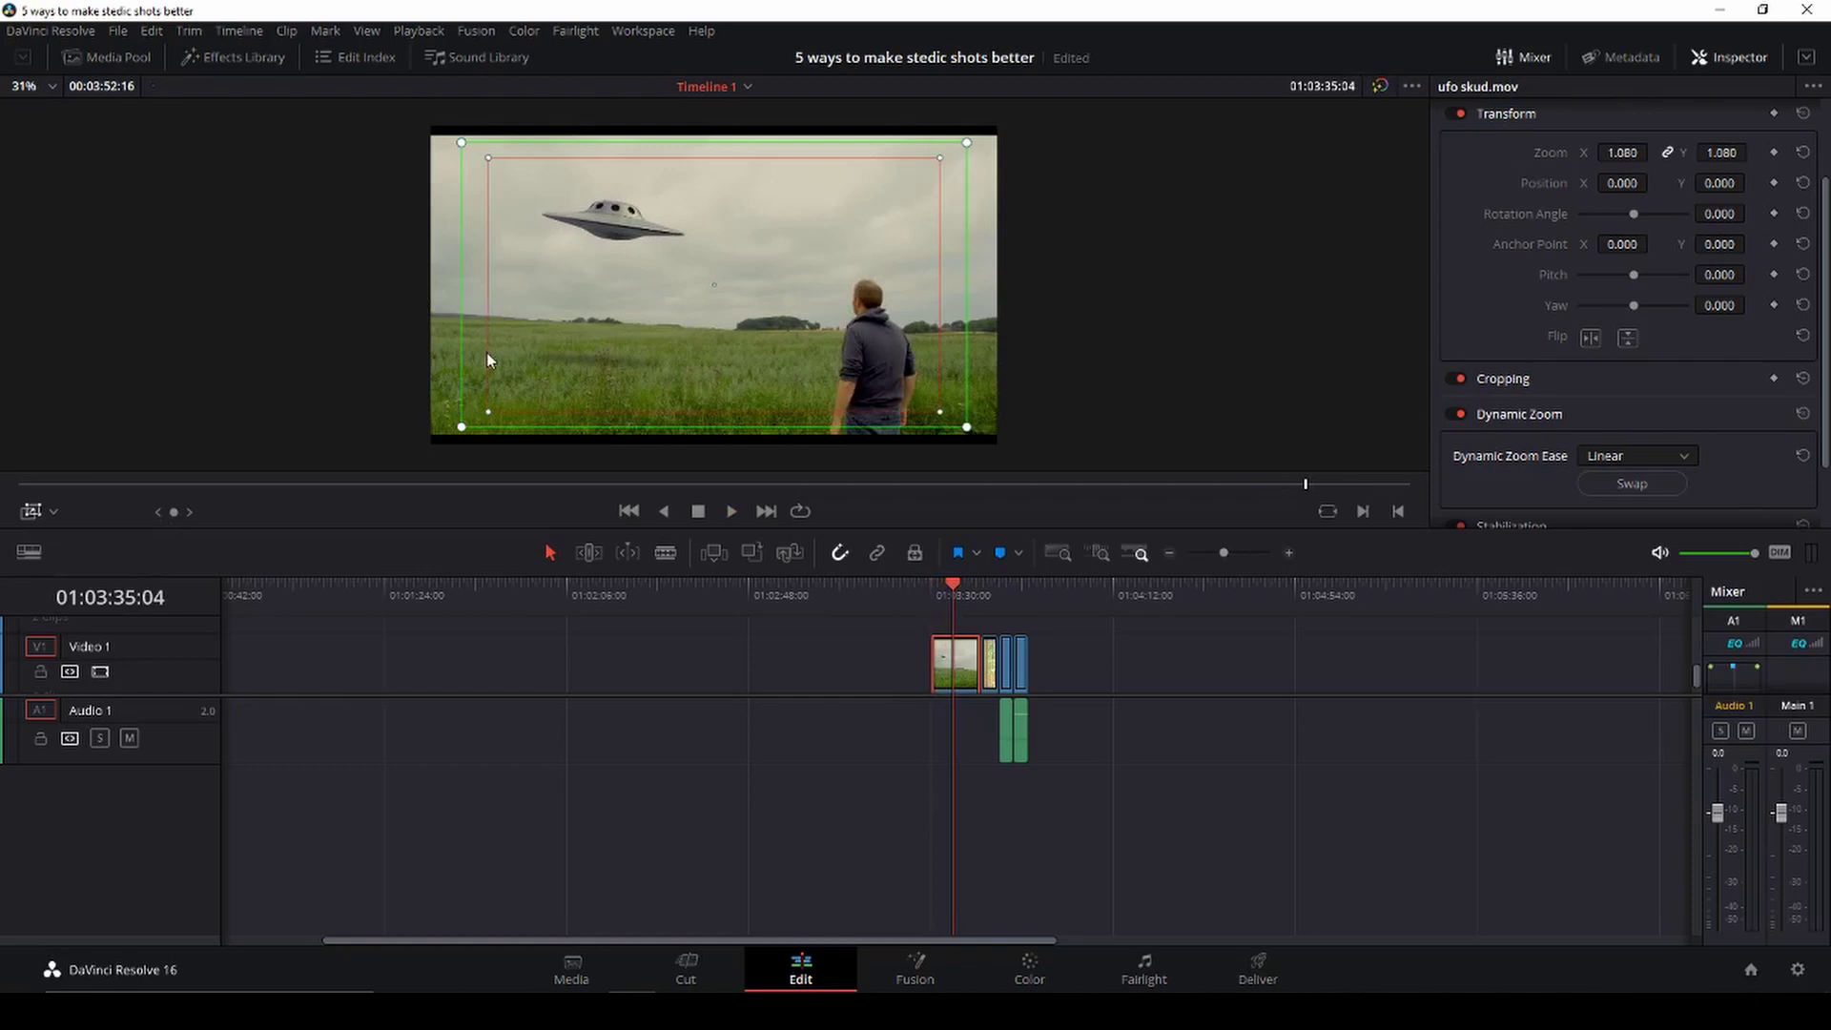
Replay the UFO clip, step to its last frame, and play again to review the zoom
{"action": "key", "text": "space"}
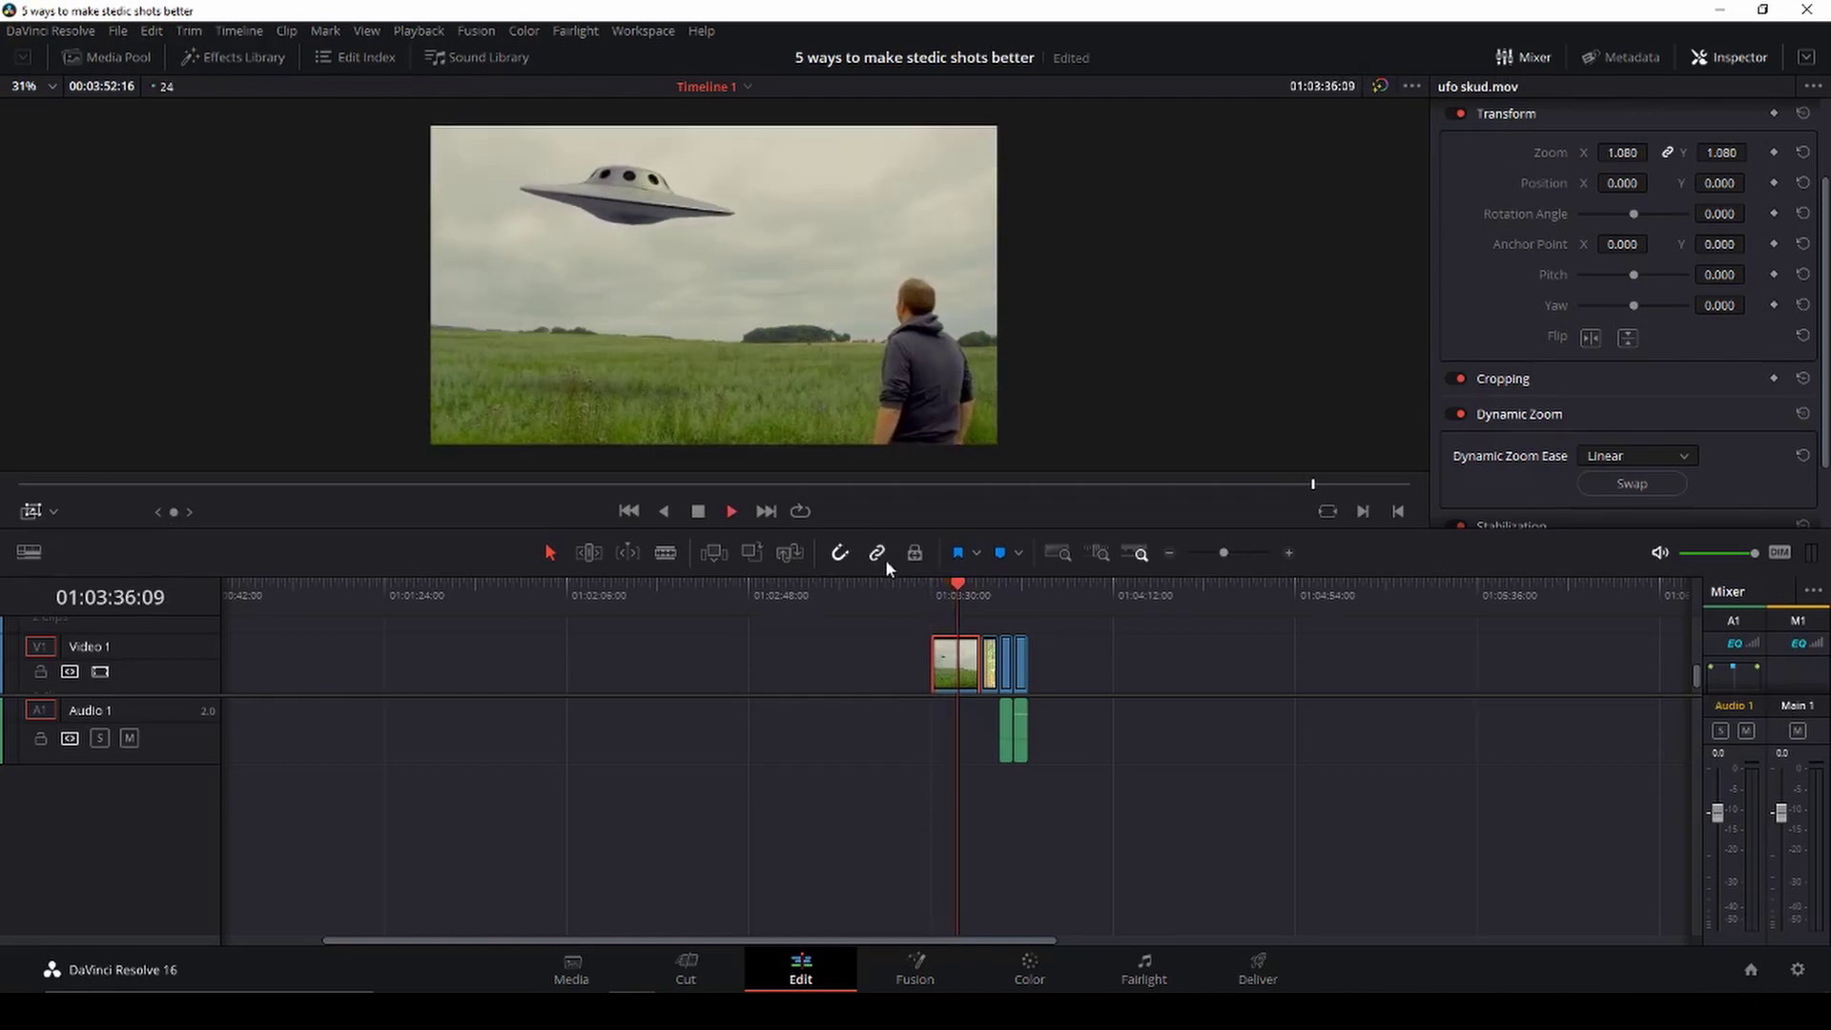
{"action": "key", "text": "space"}
{"action": "key", "text": "Down"}
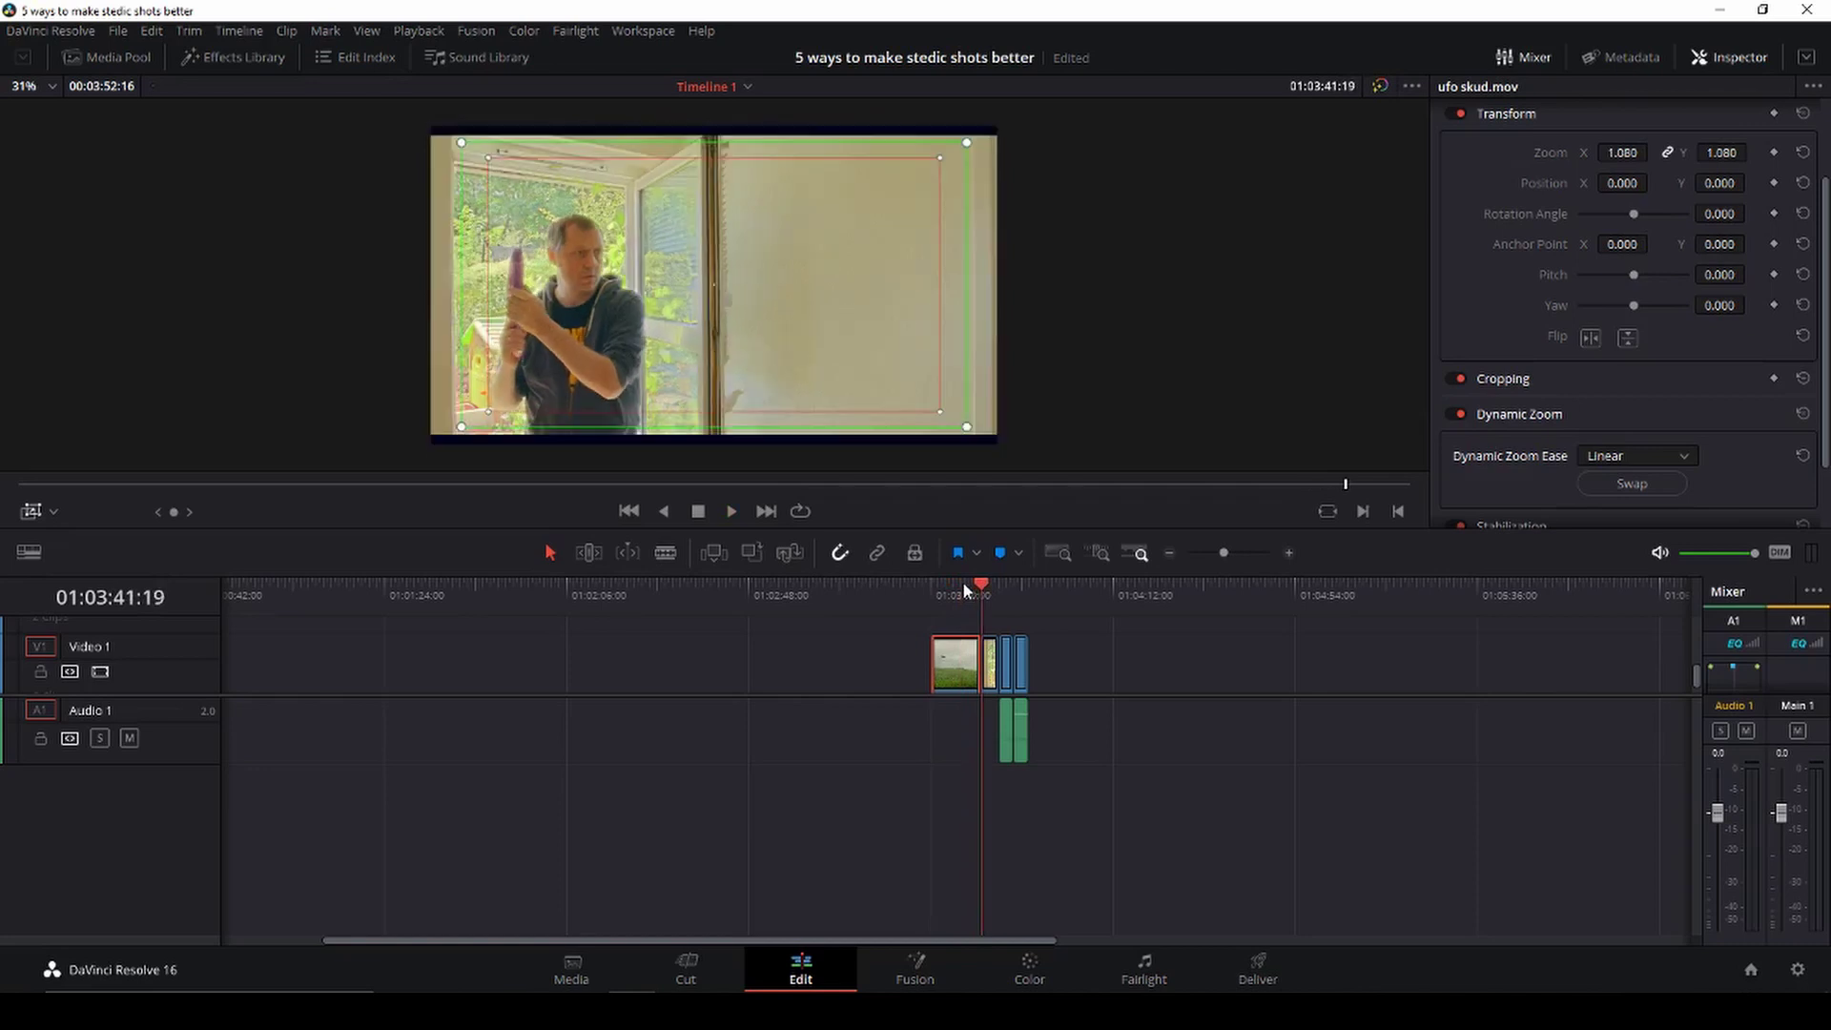
{"action": "key", "text": "Left"}
{"action": "key", "text": "Left"}
{"action": "key", "text": "Left"}
{"action": "key", "text": "Left"}
{"action": "key", "text": "Left"}
{"action": "key", "text": "Left"}
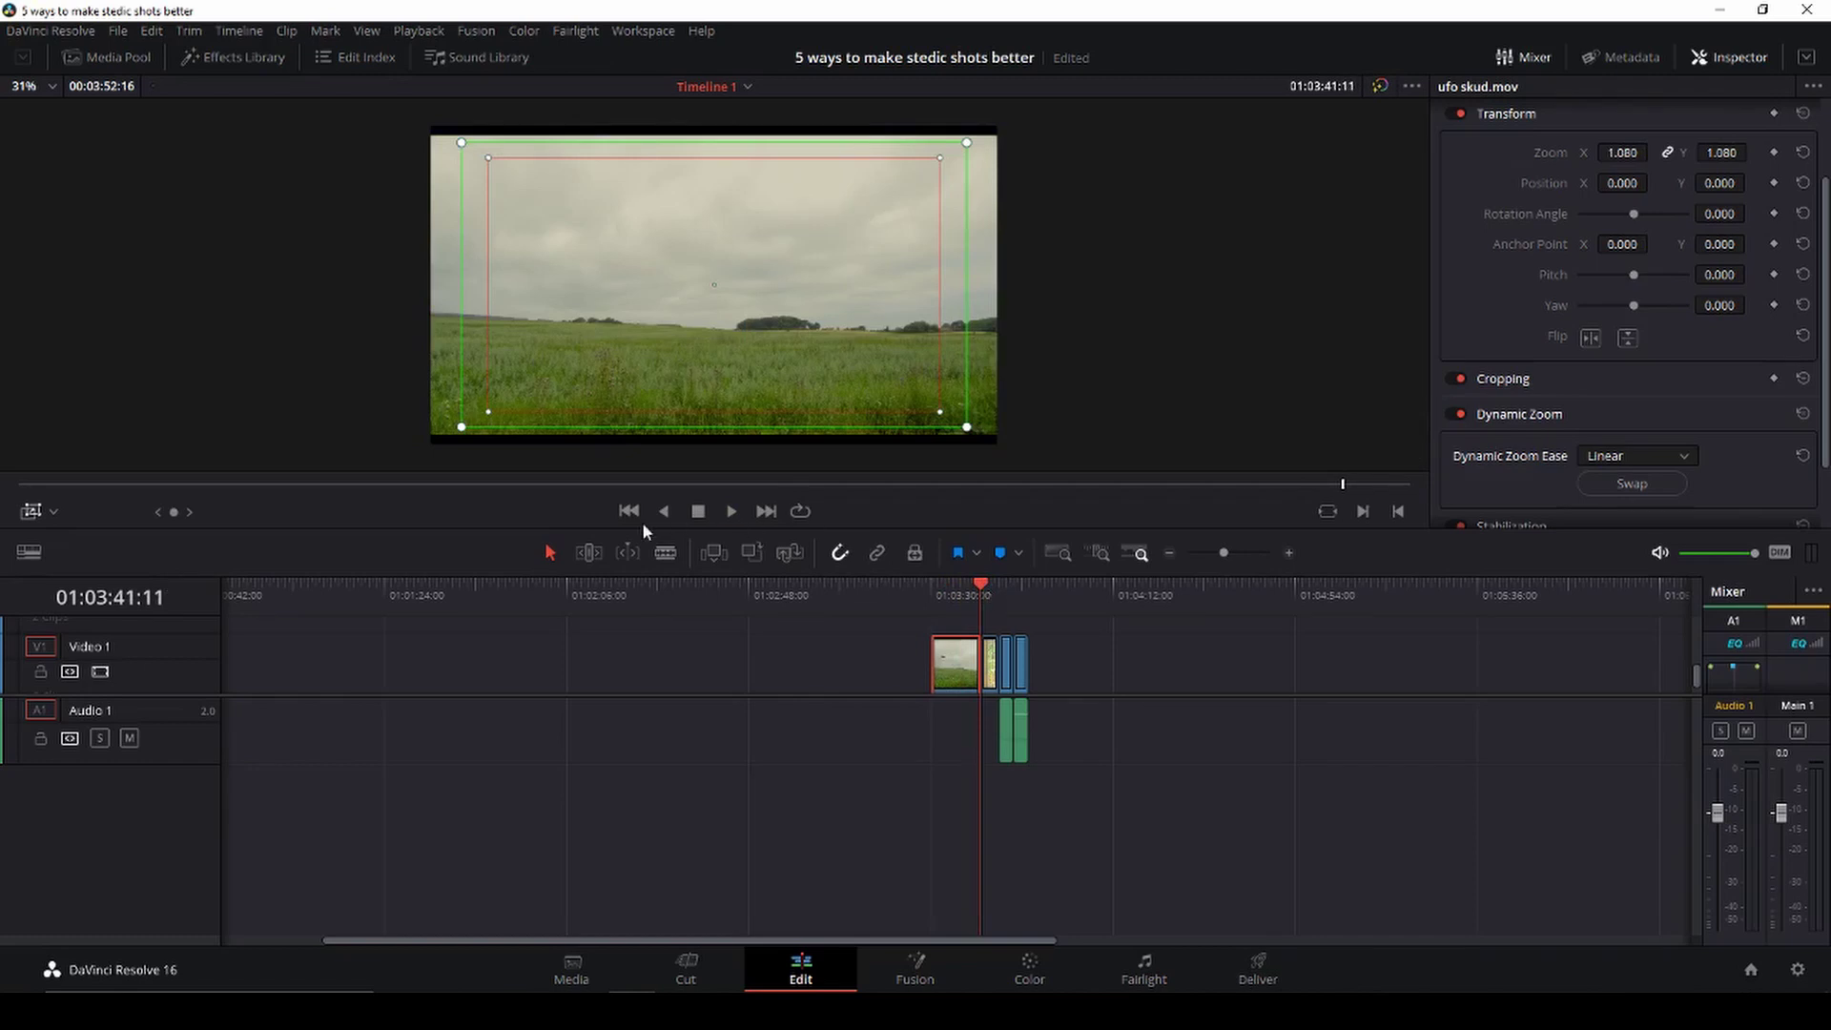
{"action": "left_click", "coordinate": [978, 586]}
{"action": "left_click", "coordinate": [961, 592]}
{"action": "key", "text": "space"}
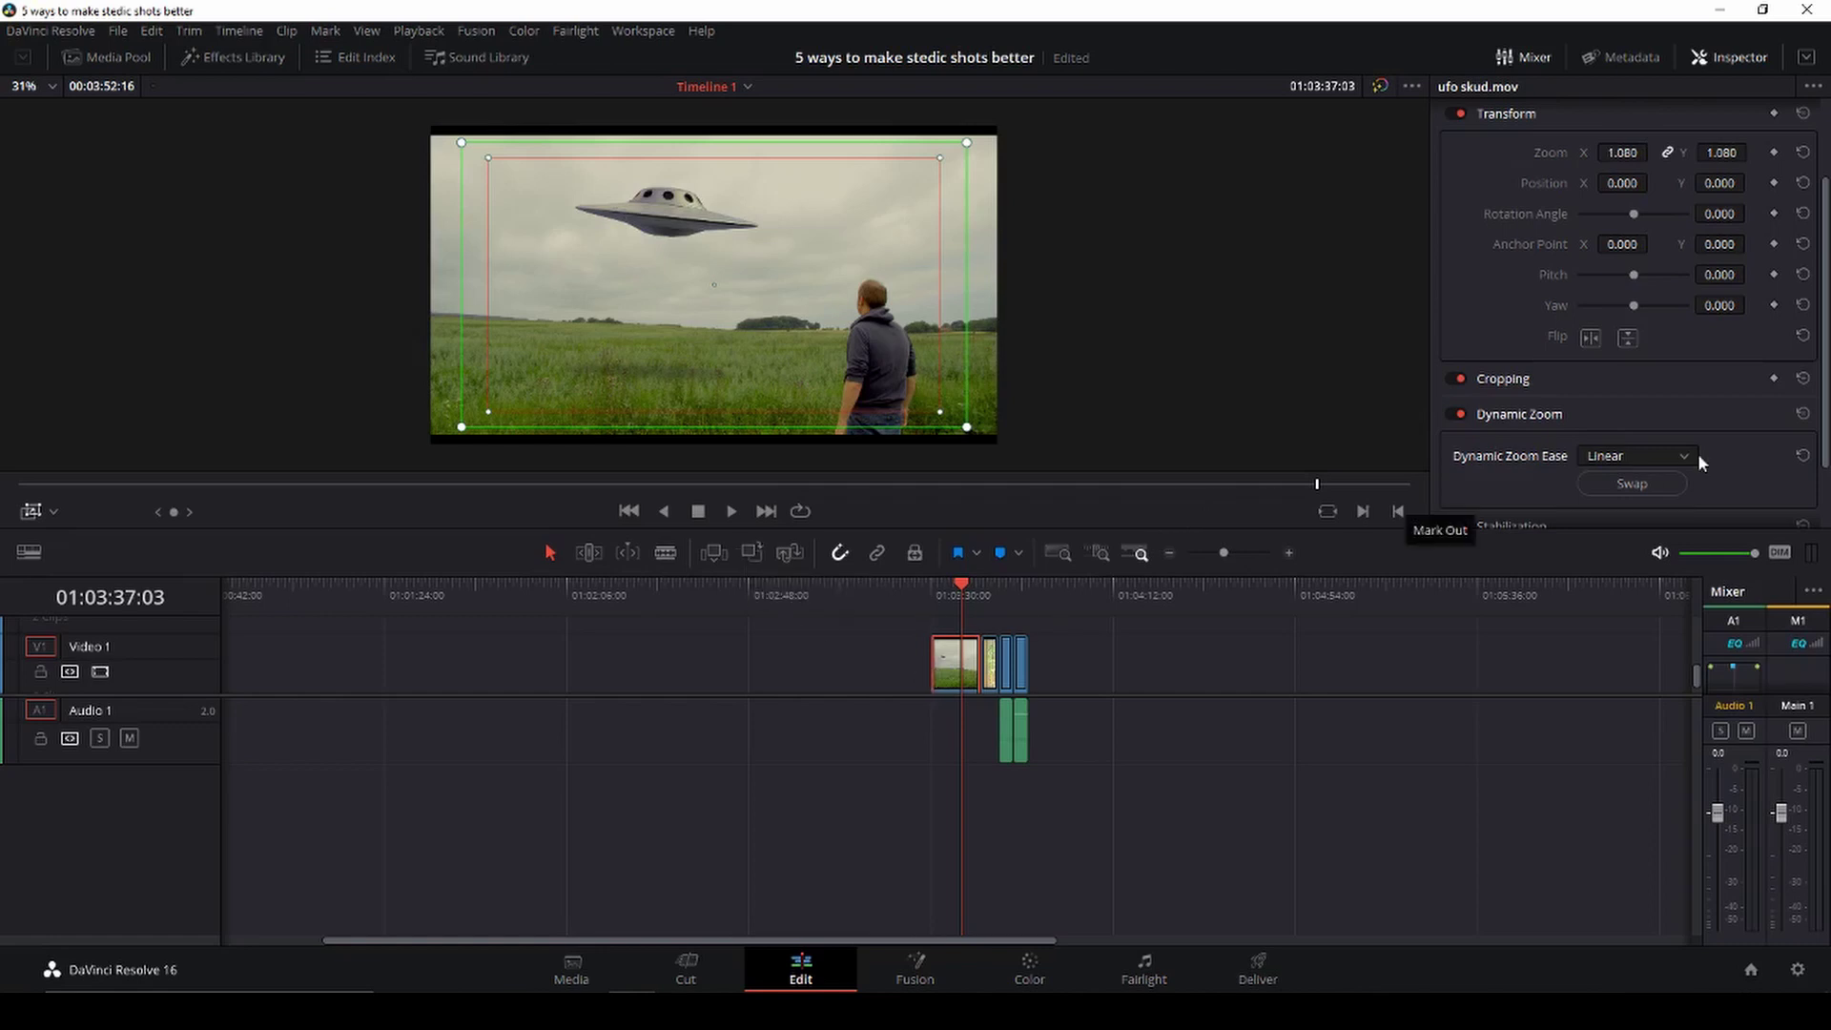
Reset and disable Dynamic Zoom, switch the viewer overlay to Transform, and save the project
{"action": "left_click", "coordinate": [1802, 413]}
{"action": "left_click", "coordinate": [1446, 412]}
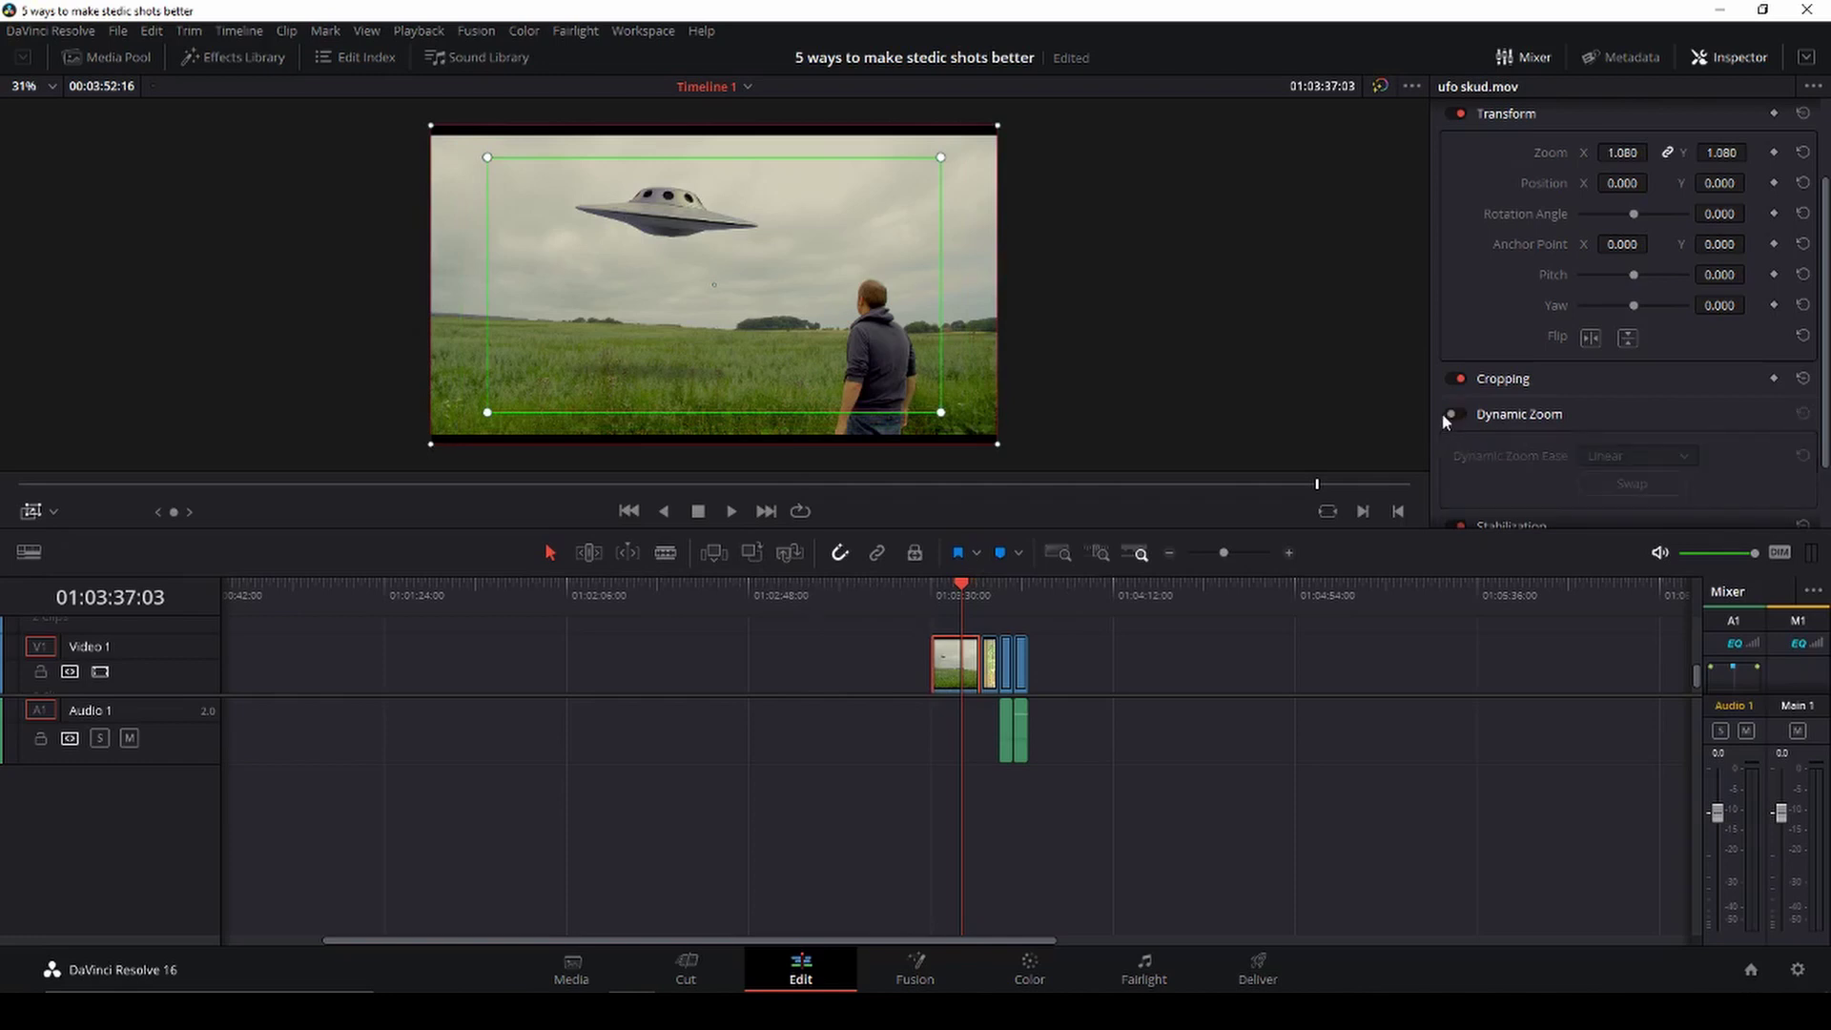
{"action": "left_click", "coordinate": [50, 512]}
{"action": "left_click", "coordinate": [76, 545]}
{"action": "key", "text": "ctrl+s"}
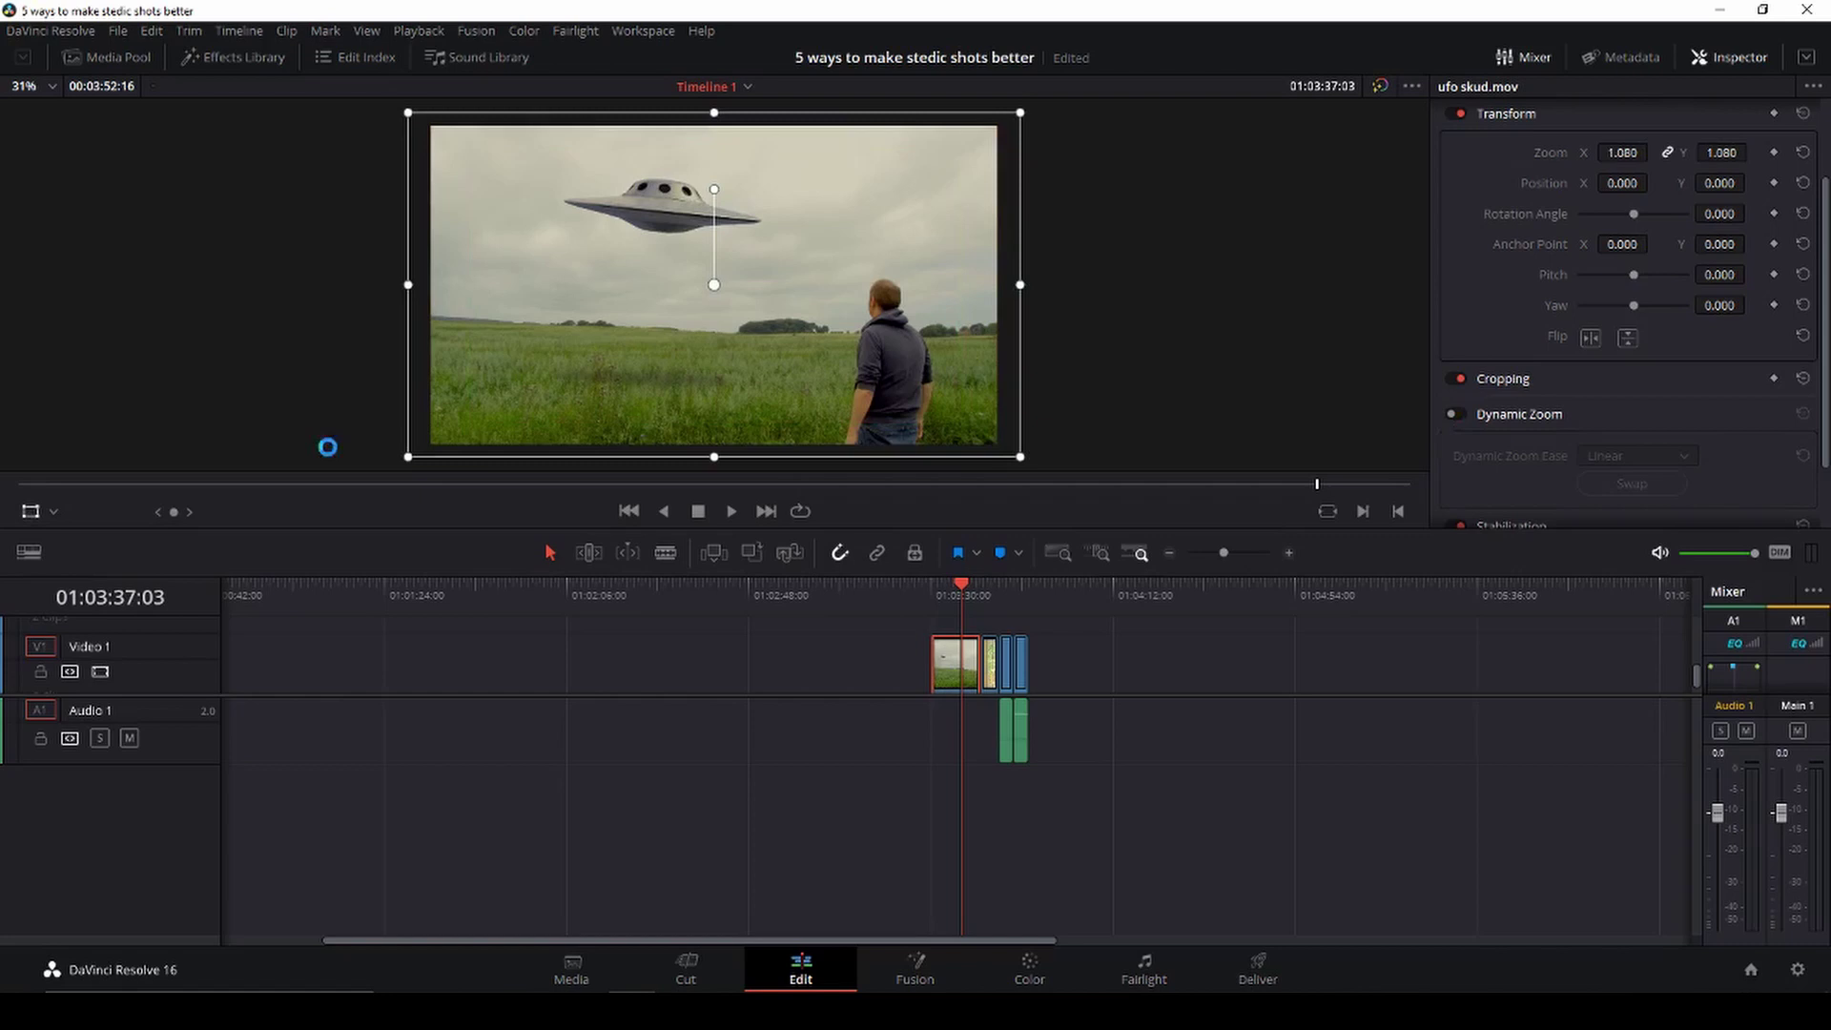
{"action": "scroll", "coordinate": [1627, 386], "scroll_direction": "up", "scroll_amount": 3}
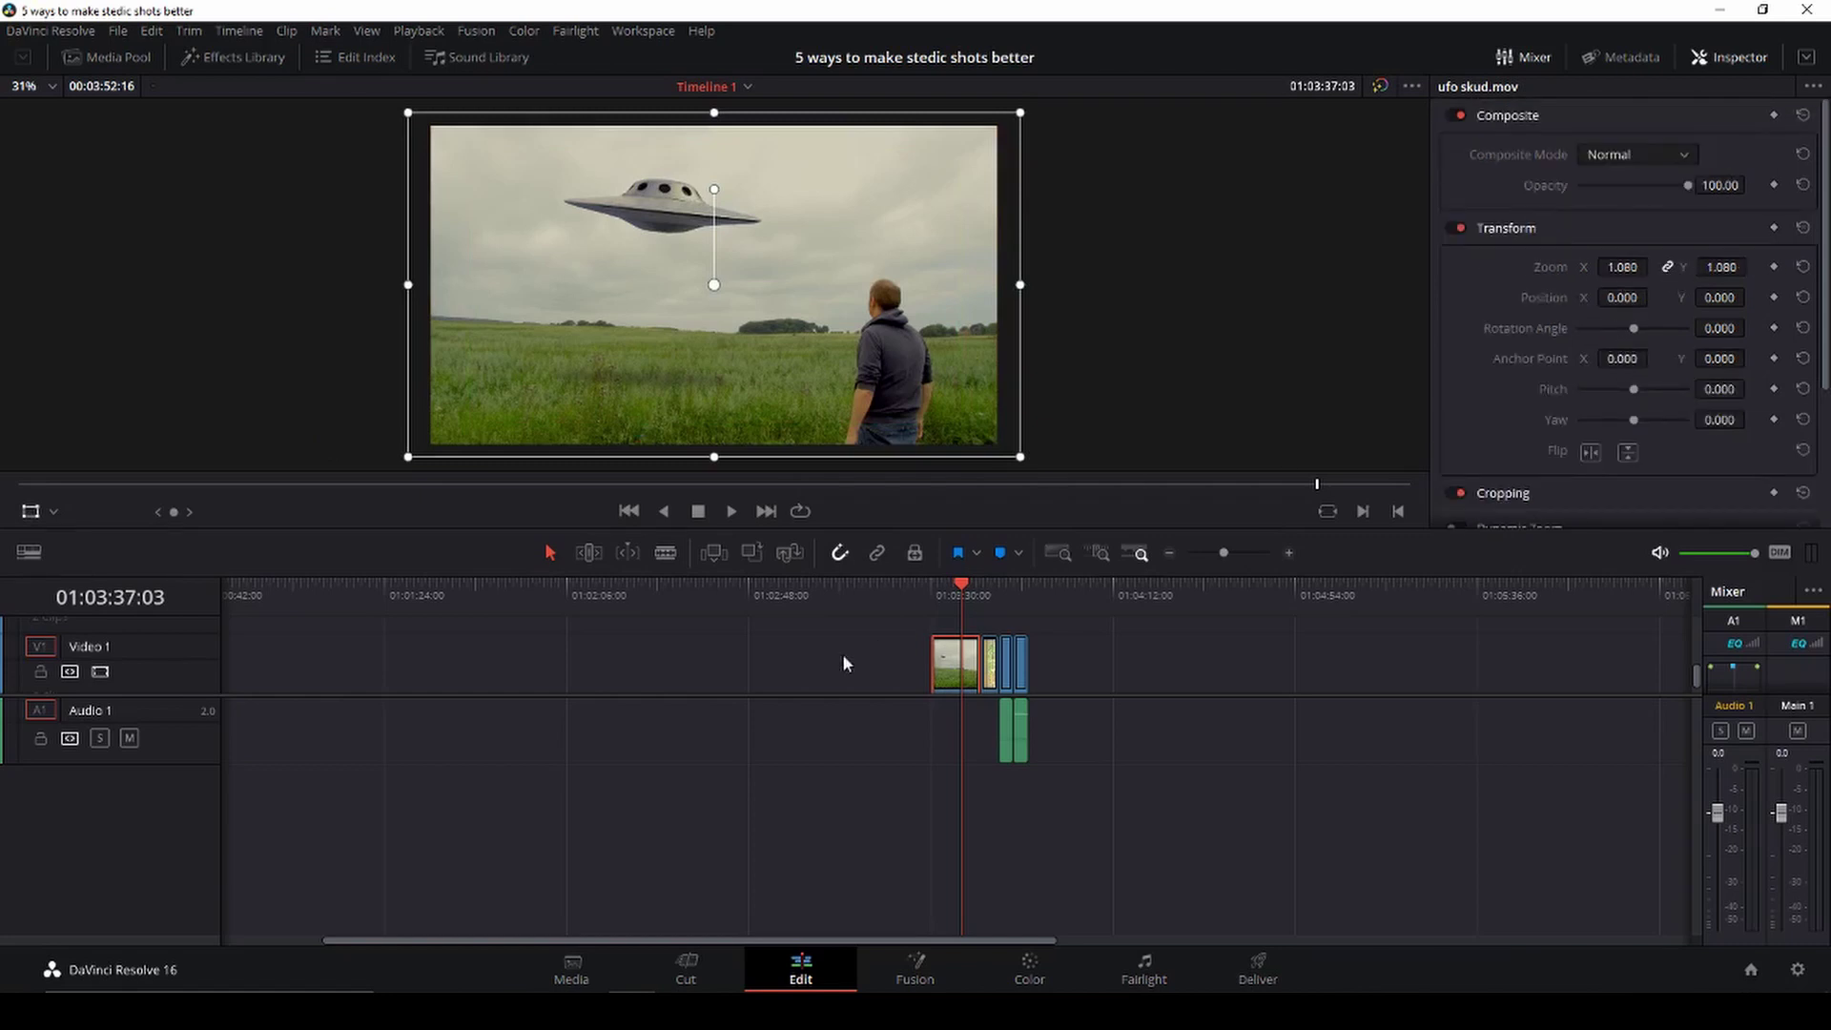
Keyframe the Zoom at the clip start and zoom to about 1.2 near the end, then preview
{"action": "left_click_drag", "start_coordinate": [951, 589], "coordinate": [932, 589]}
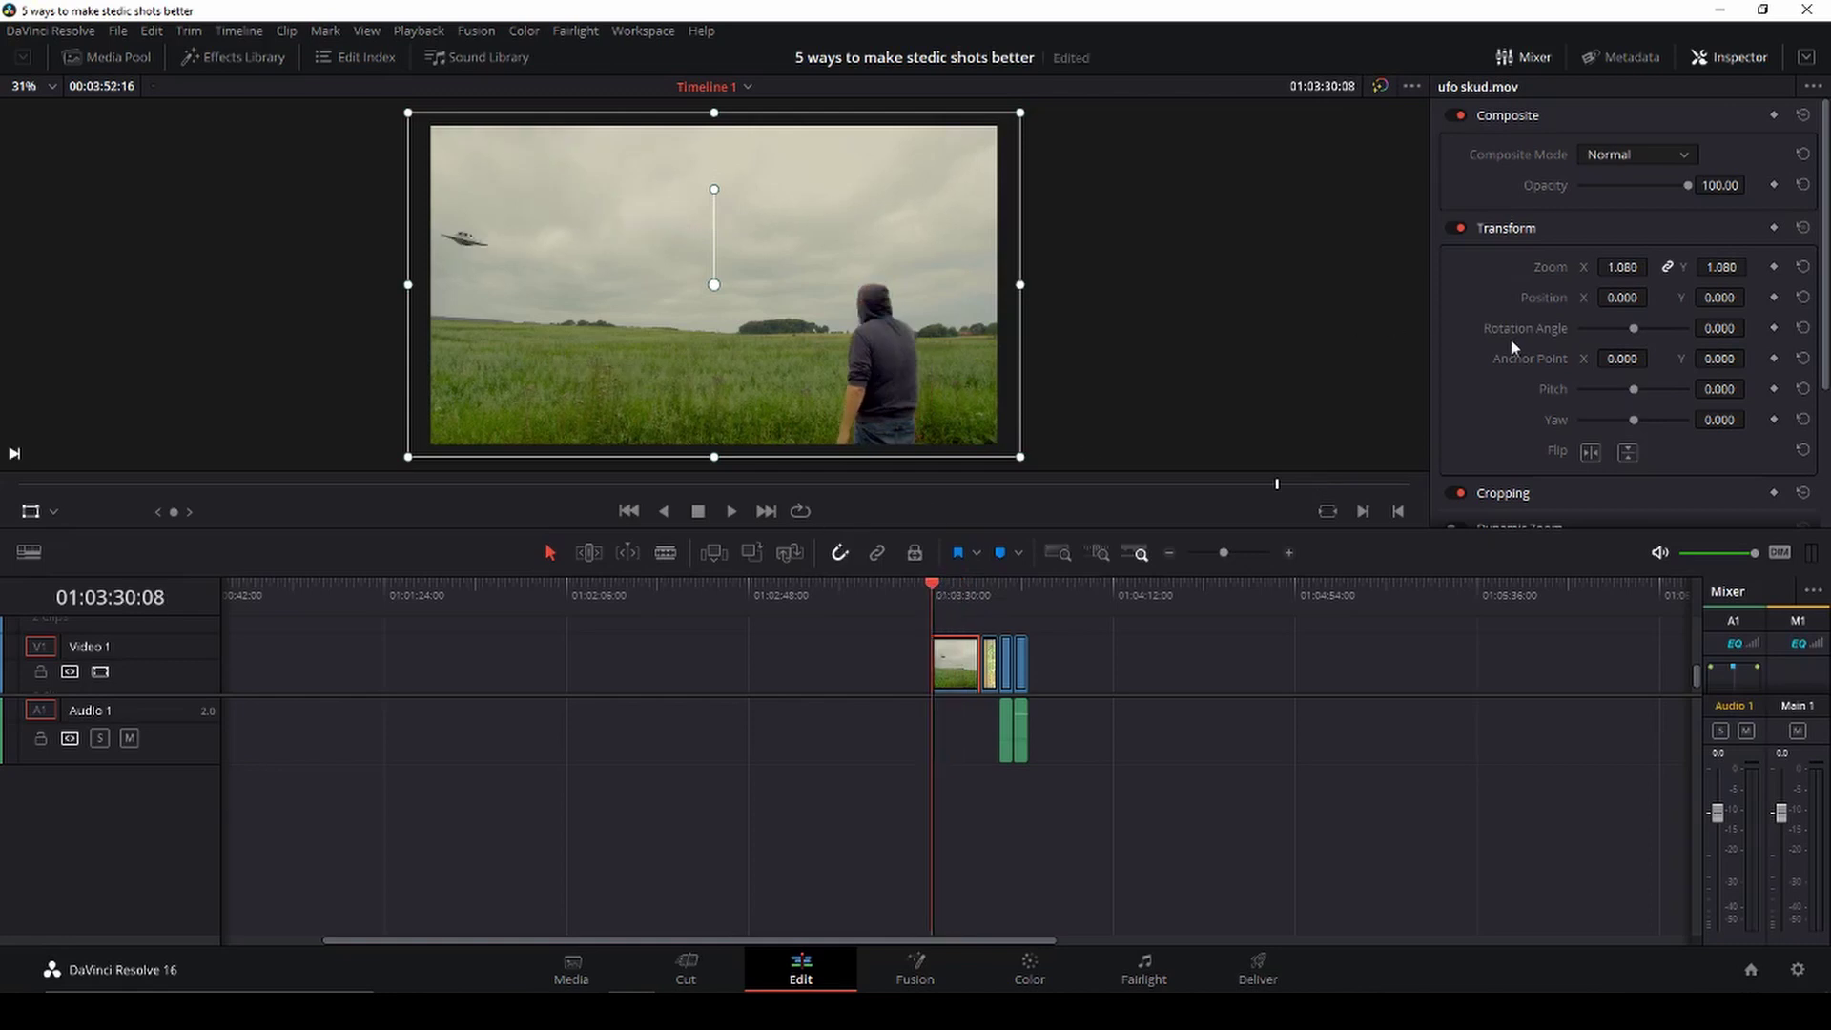
{"action": "left_click", "coordinate": [1774, 268]}
{"action": "left_click_drag", "start_coordinate": [936, 585], "coordinate": [965, 586]}
{"action": "key", "text": "Left"}
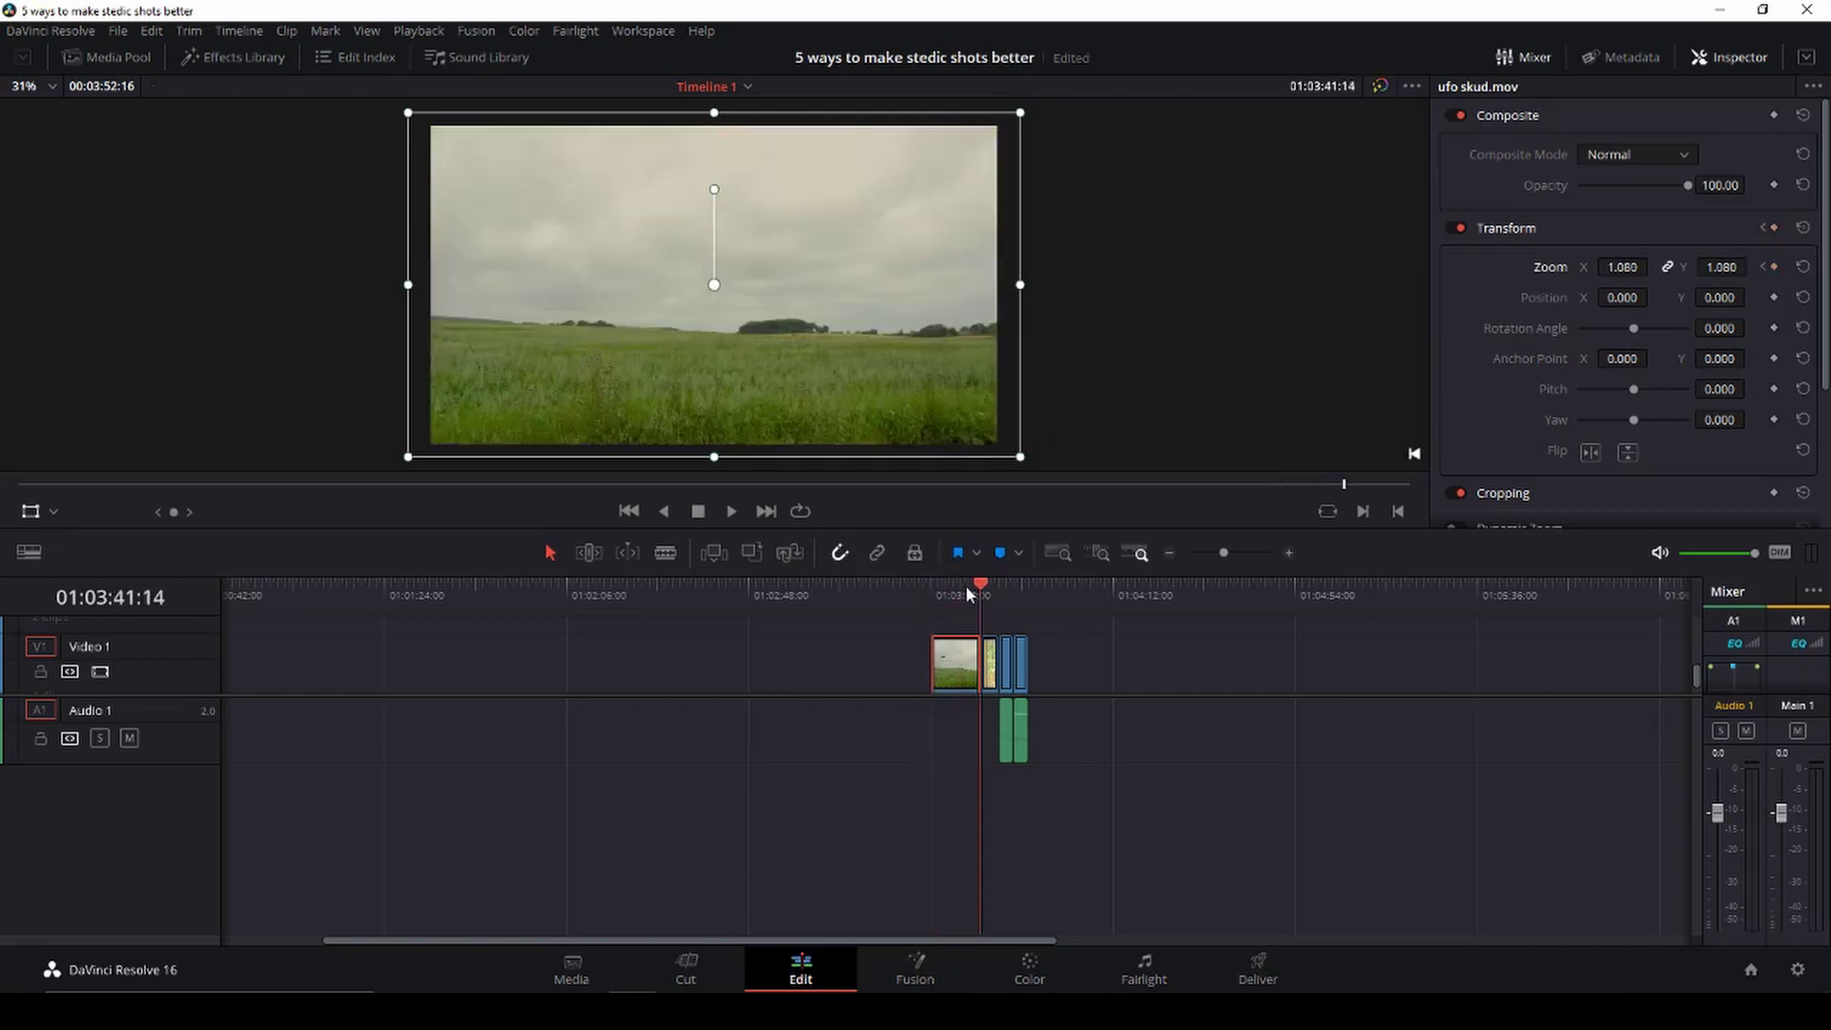
{"action": "key", "text": "Left"}
{"action": "key", "text": "Left"}
{"action": "key", "text": "Left"}
{"action": "key", "text": "Left"}
{"action": "key", "text": "Left"}
{"action": "key", "text": "Left"}
{"action": "key", "text": "Left"}
{"action": "key", "text": "Left"}
{"action": "key", "text": "Left"}
{"action": "key", "text": "Left"}
{"action": "key", "text": "Left"}
{"action": "key", "text": "Left"}
{"action": "key", "text": "Left"}
{"action": "key", "text": "Left"}
{"action": "key", "text": "Left"}
{"action": "key", "text": "Left"}
{"action": "key", "text": "Left"}
{"action": "key", "text": "Left"}
{"action": "key", "text": "Left"}
{"action": "key", "text": "Left"}
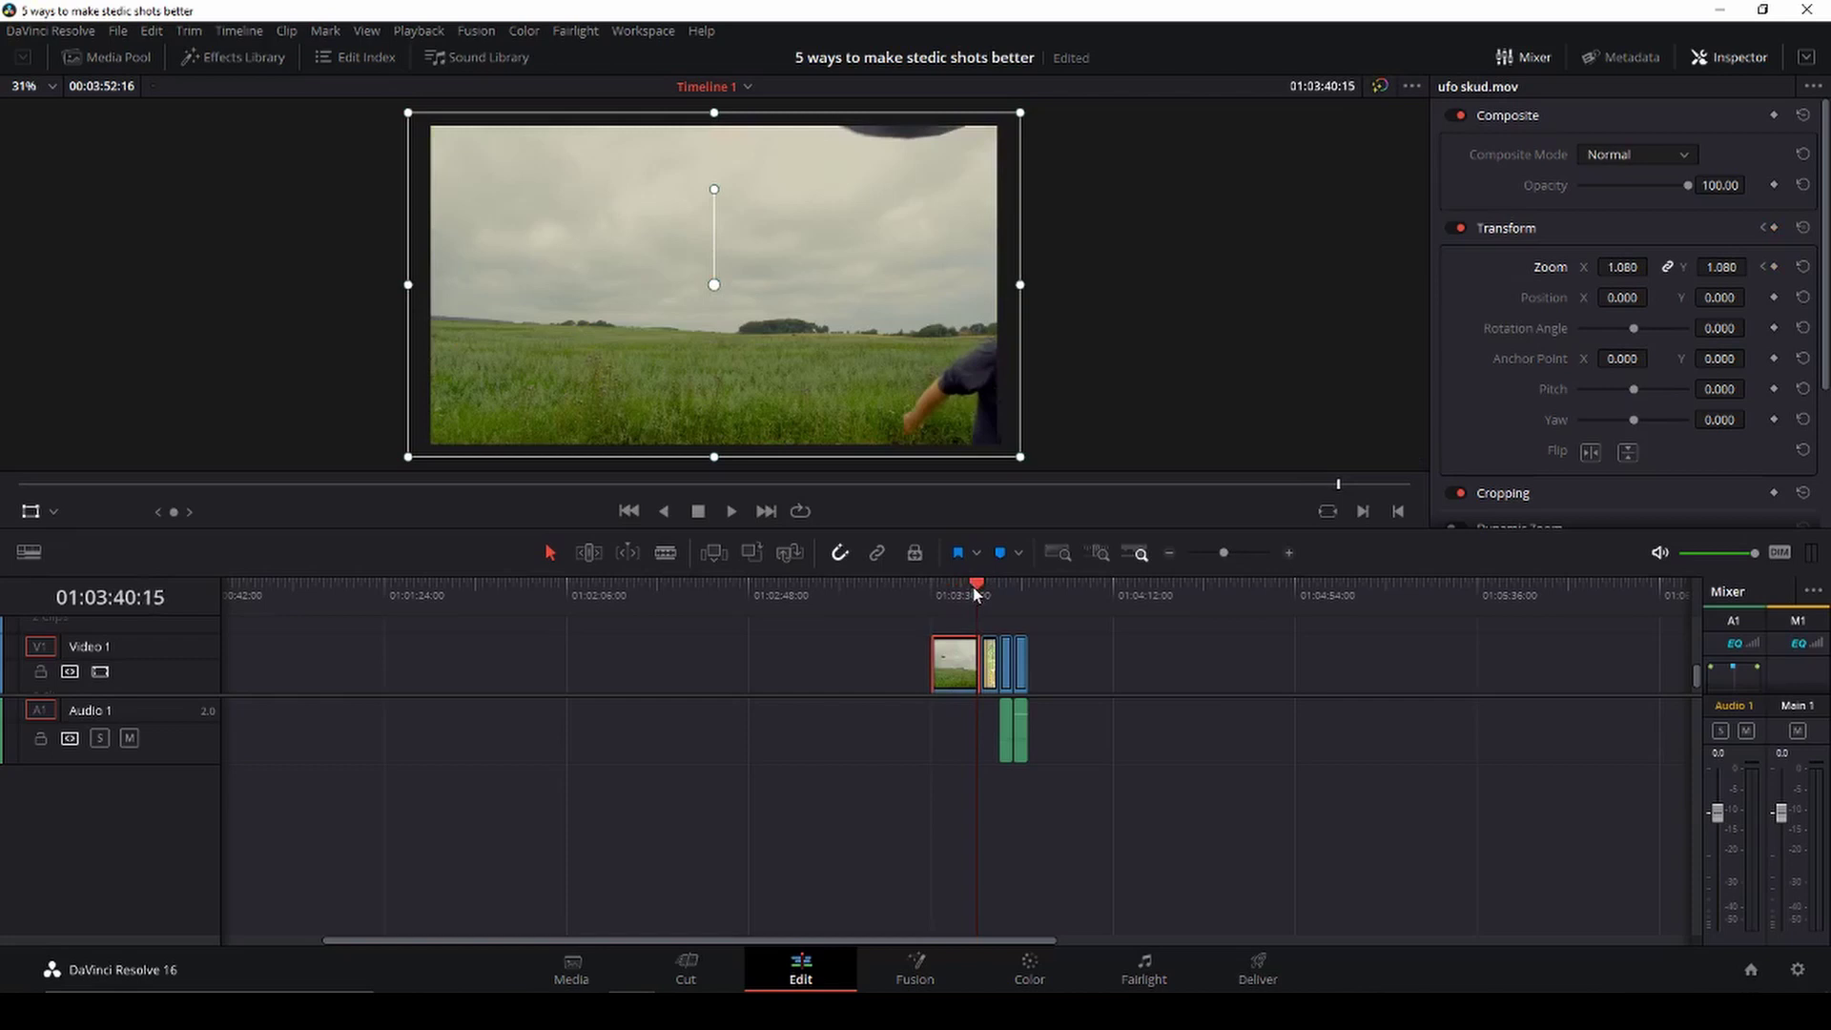
{"action": "key", "text": "Left"}
{"action": "key", "text": "Left"}
{"action": "key", "text": "Left"}
{"action": "key", "text": "Left"}
{"action": "key", "text": "Left"}
{"action": "key", "text": "Left"}
{"action": "key", "text": "Left"}
{"action": "key", "text": "Left"}
{"action": "key", "text": "Left"}
{"action": "key", "text": "Left"}
{"action": "key", "text": "Left"}
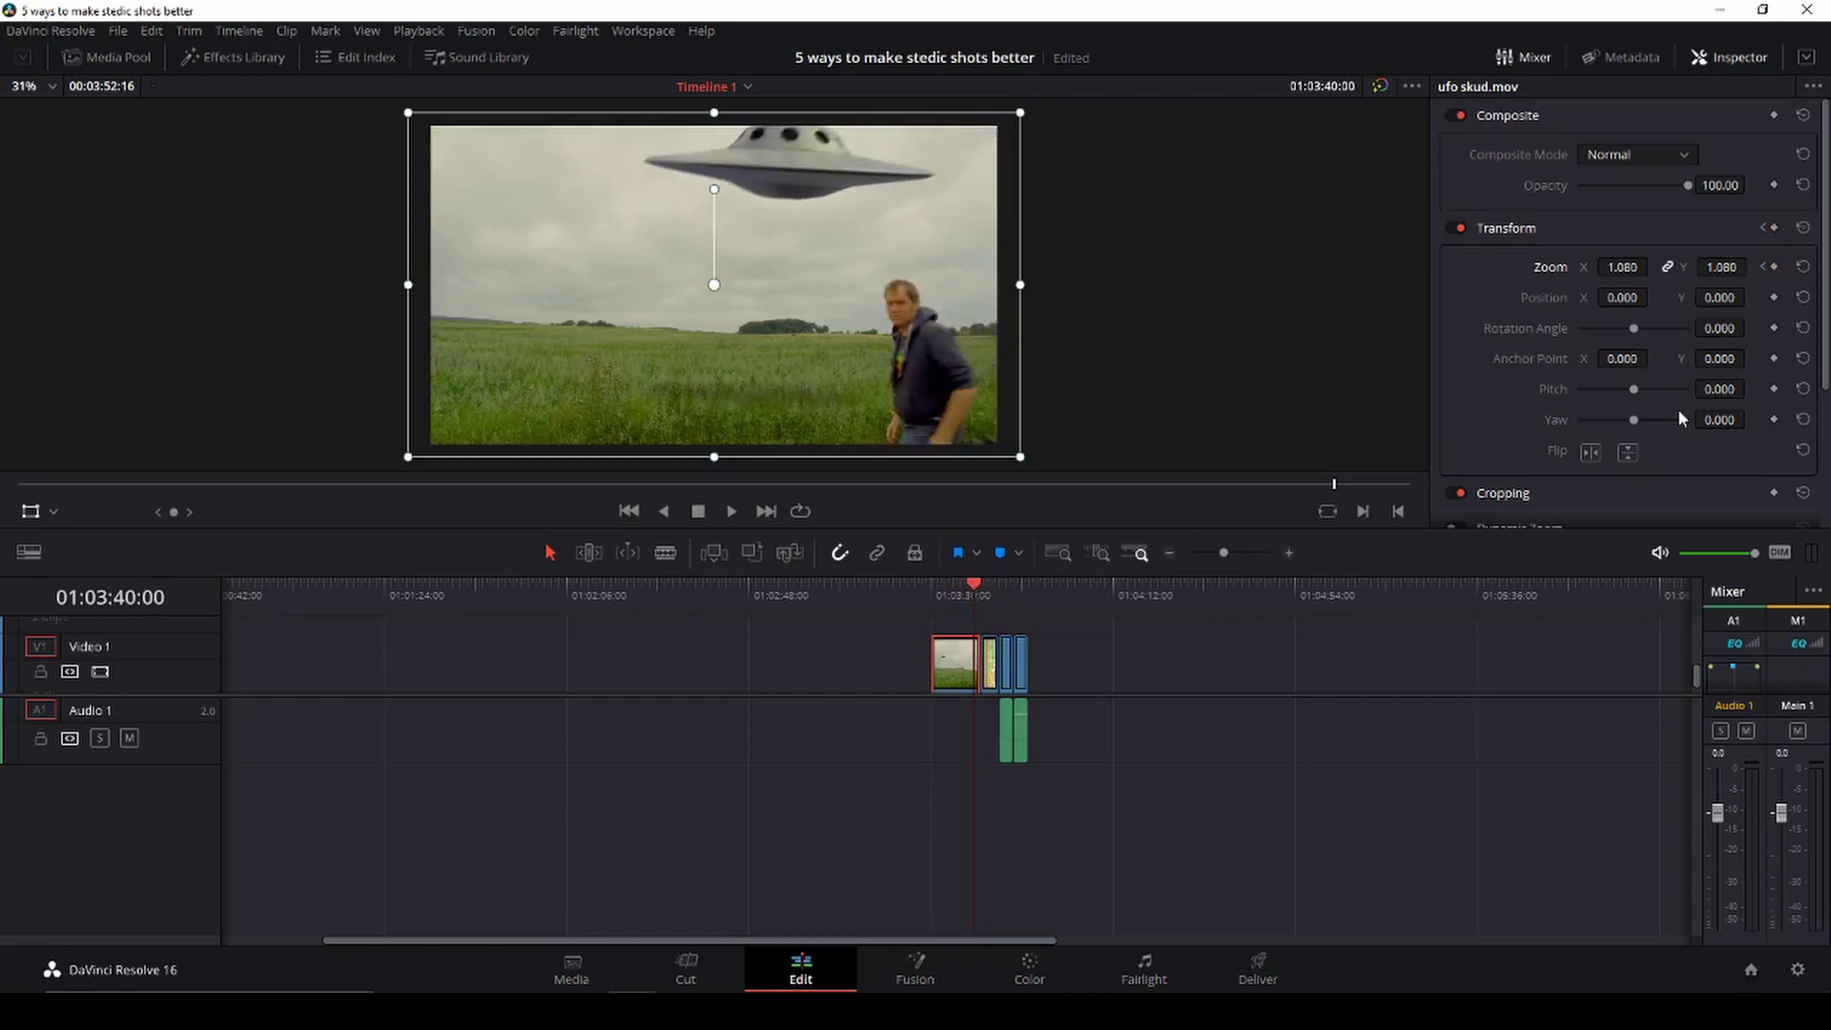
{"action": "left_click_drag", "start_coordinate": [1622, 267], "coordinate": [1659, 266]}
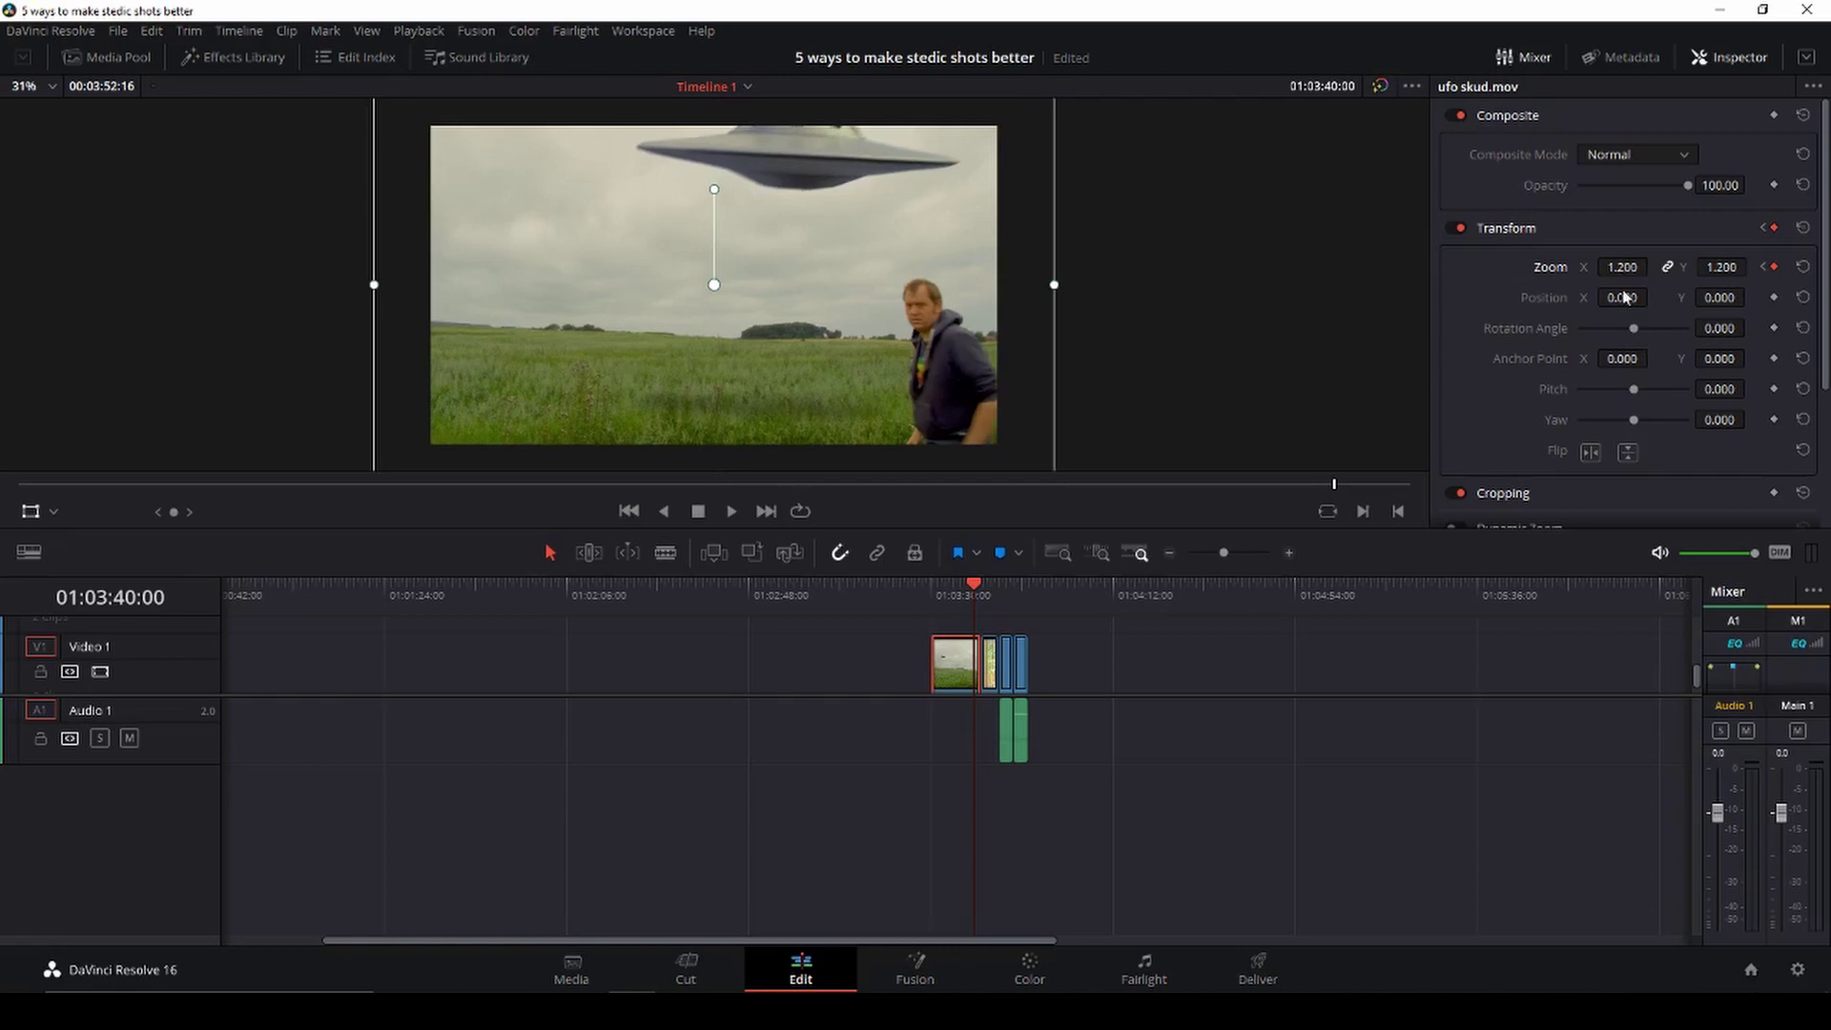
{"action": "left_click_drag", "start_coordinate": [980, 596], "coordinate": [940, 593]}
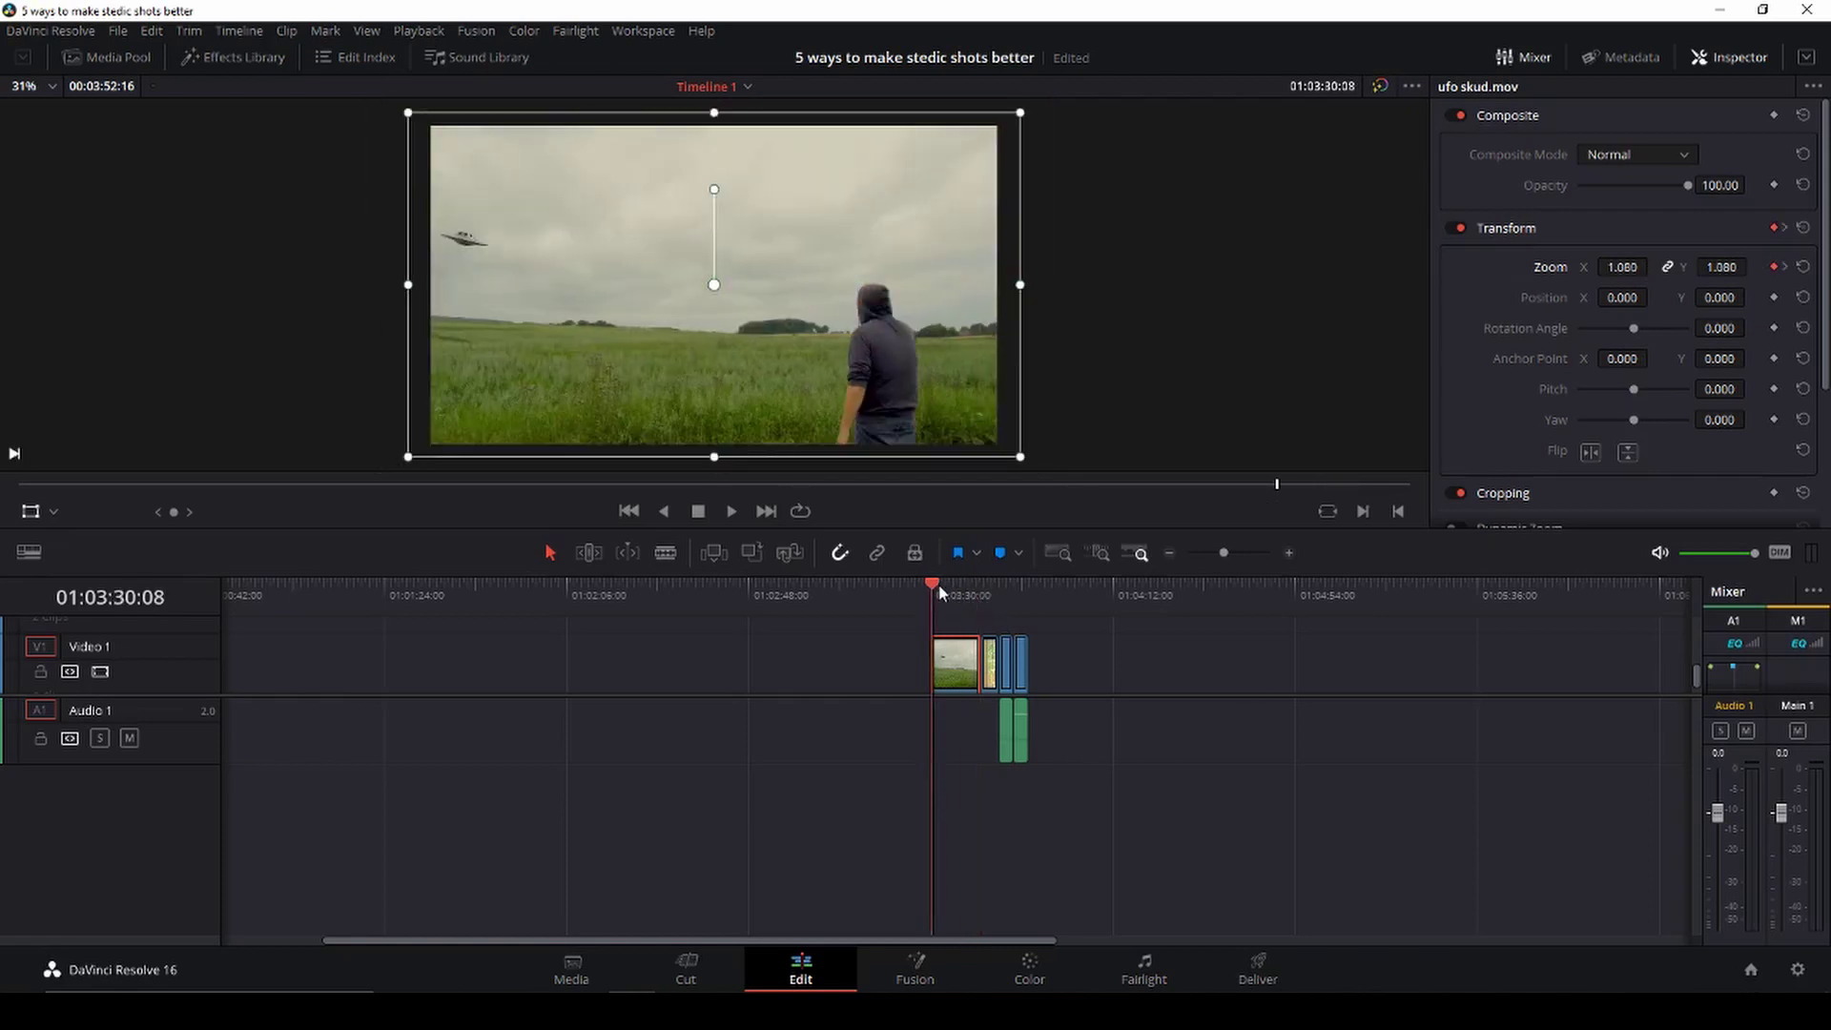
{"action": "key", "text": "space"}
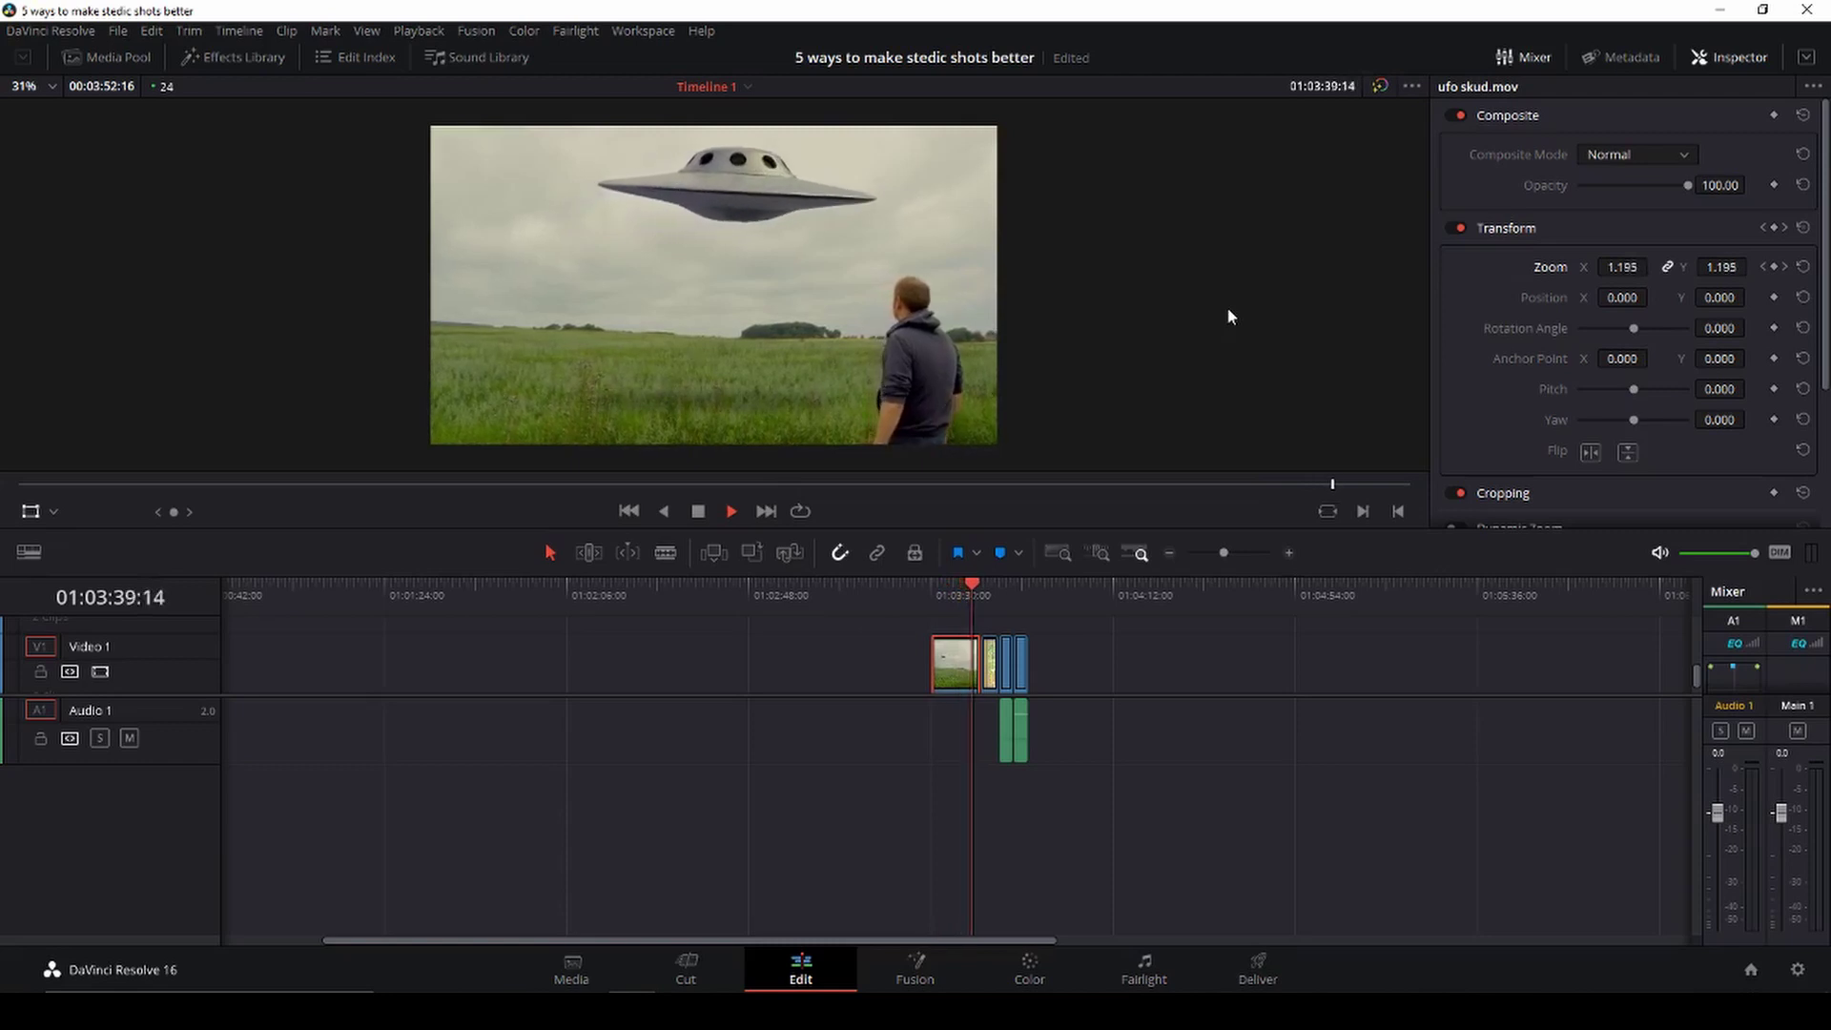
{"action": "key", "text": "space"}
Reset the UFO clip's Zoom to 1.000, clearing its keyframes
{"action": "left_click", "coordinate": [979, 586]}
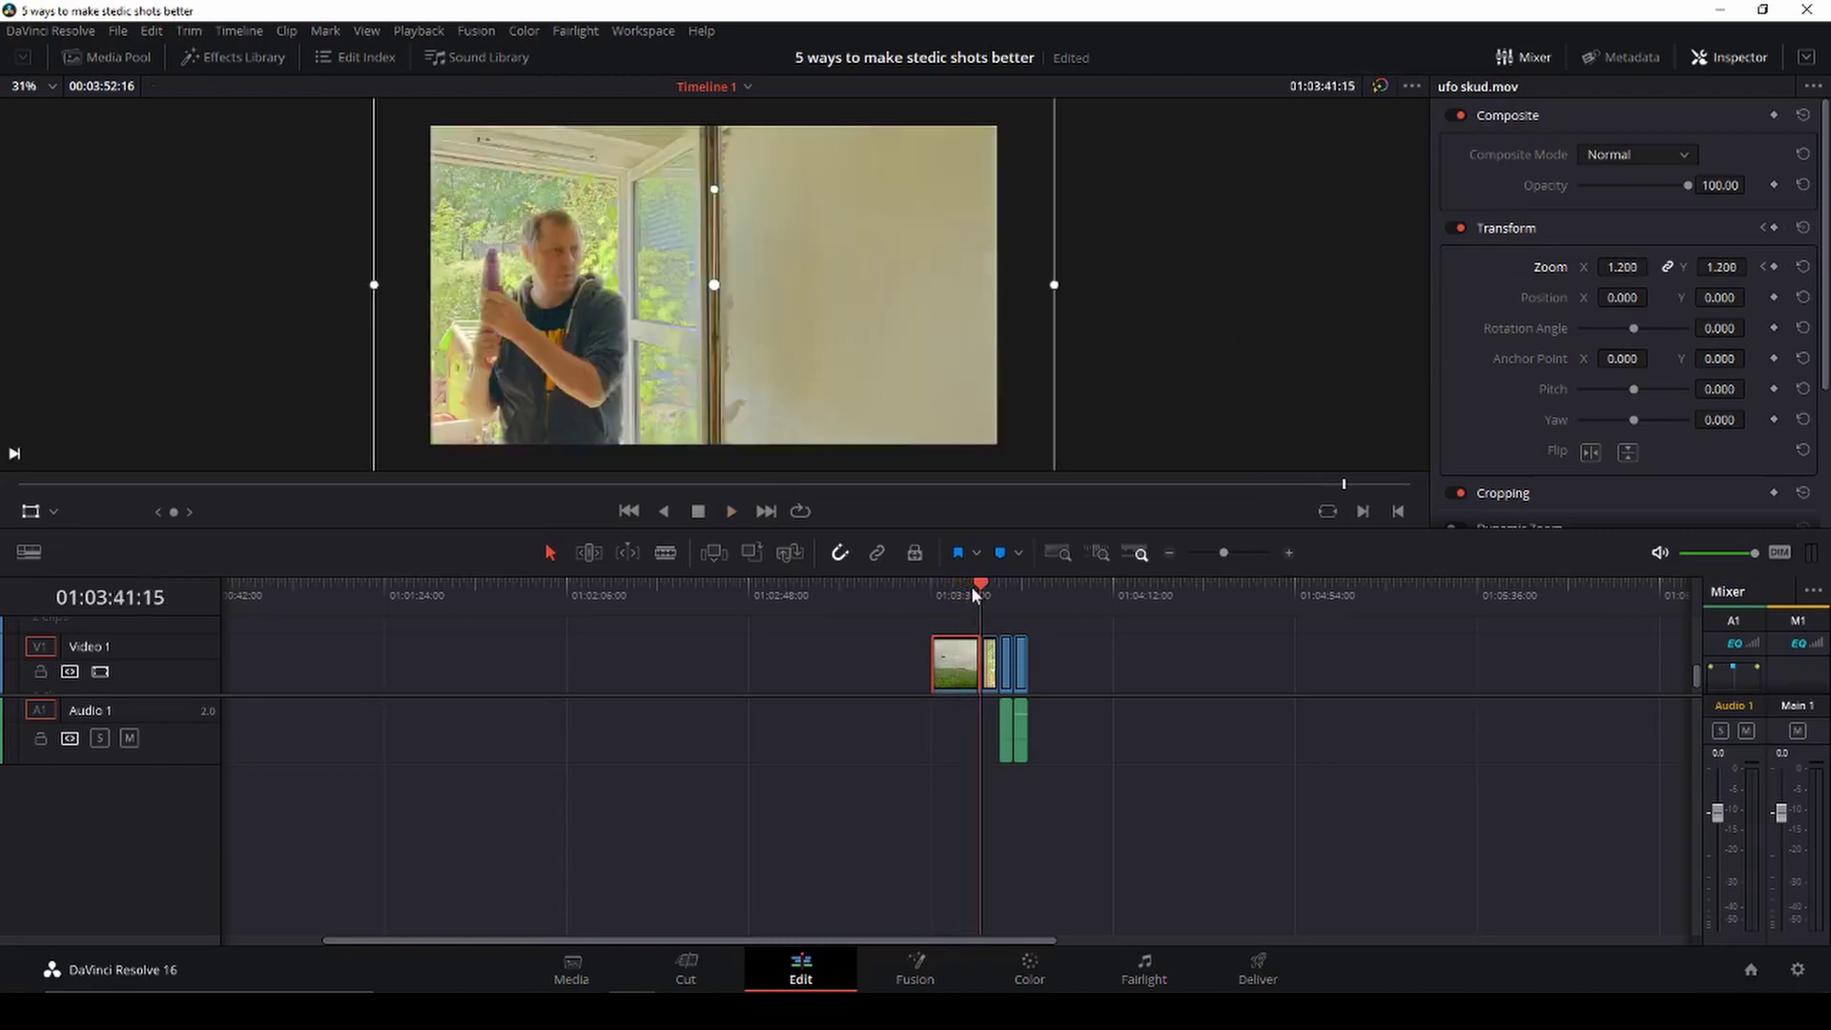
{"action": "left_click", "coordinate": [932, 588]}
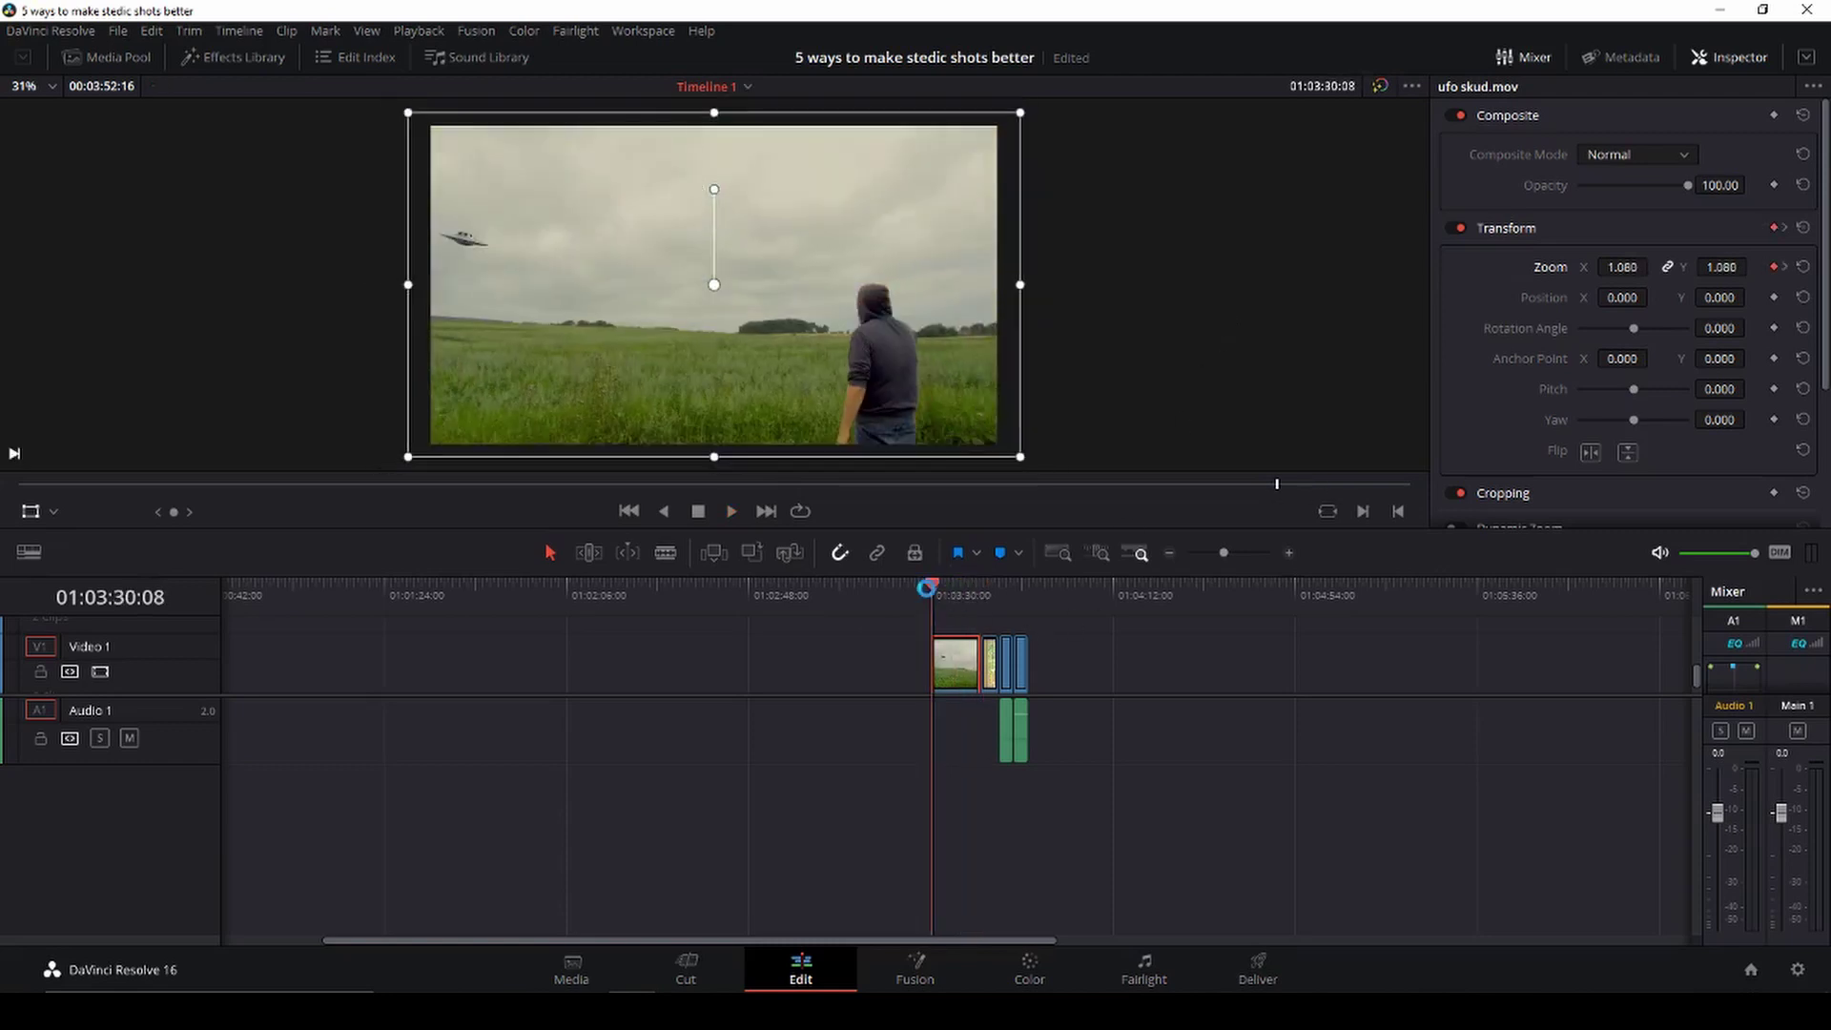
{"action": "left_click", "coordinate": [1802, 268]}
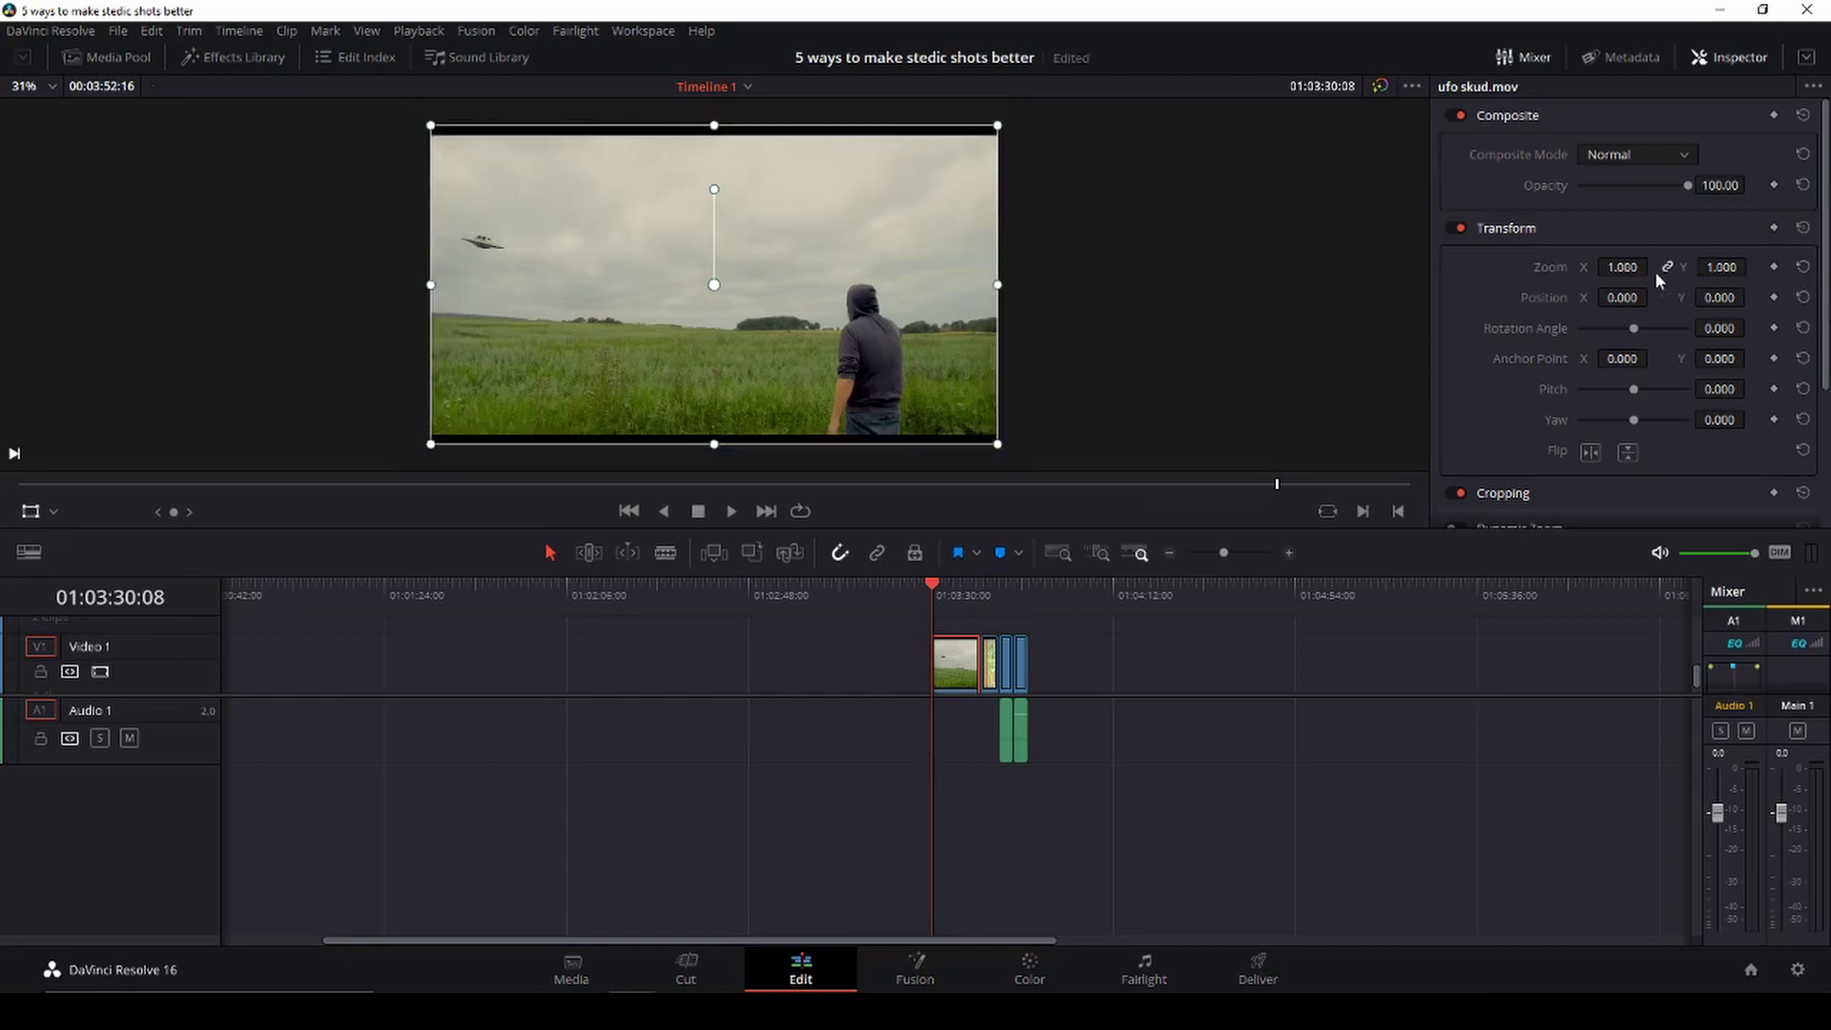
Set Zoom to 1.520 at the UFO clip start and add a keyframe
{"action": "left_click_drag", "start_coordinate": [1624, 266], "coordinate": [1652, 266]}
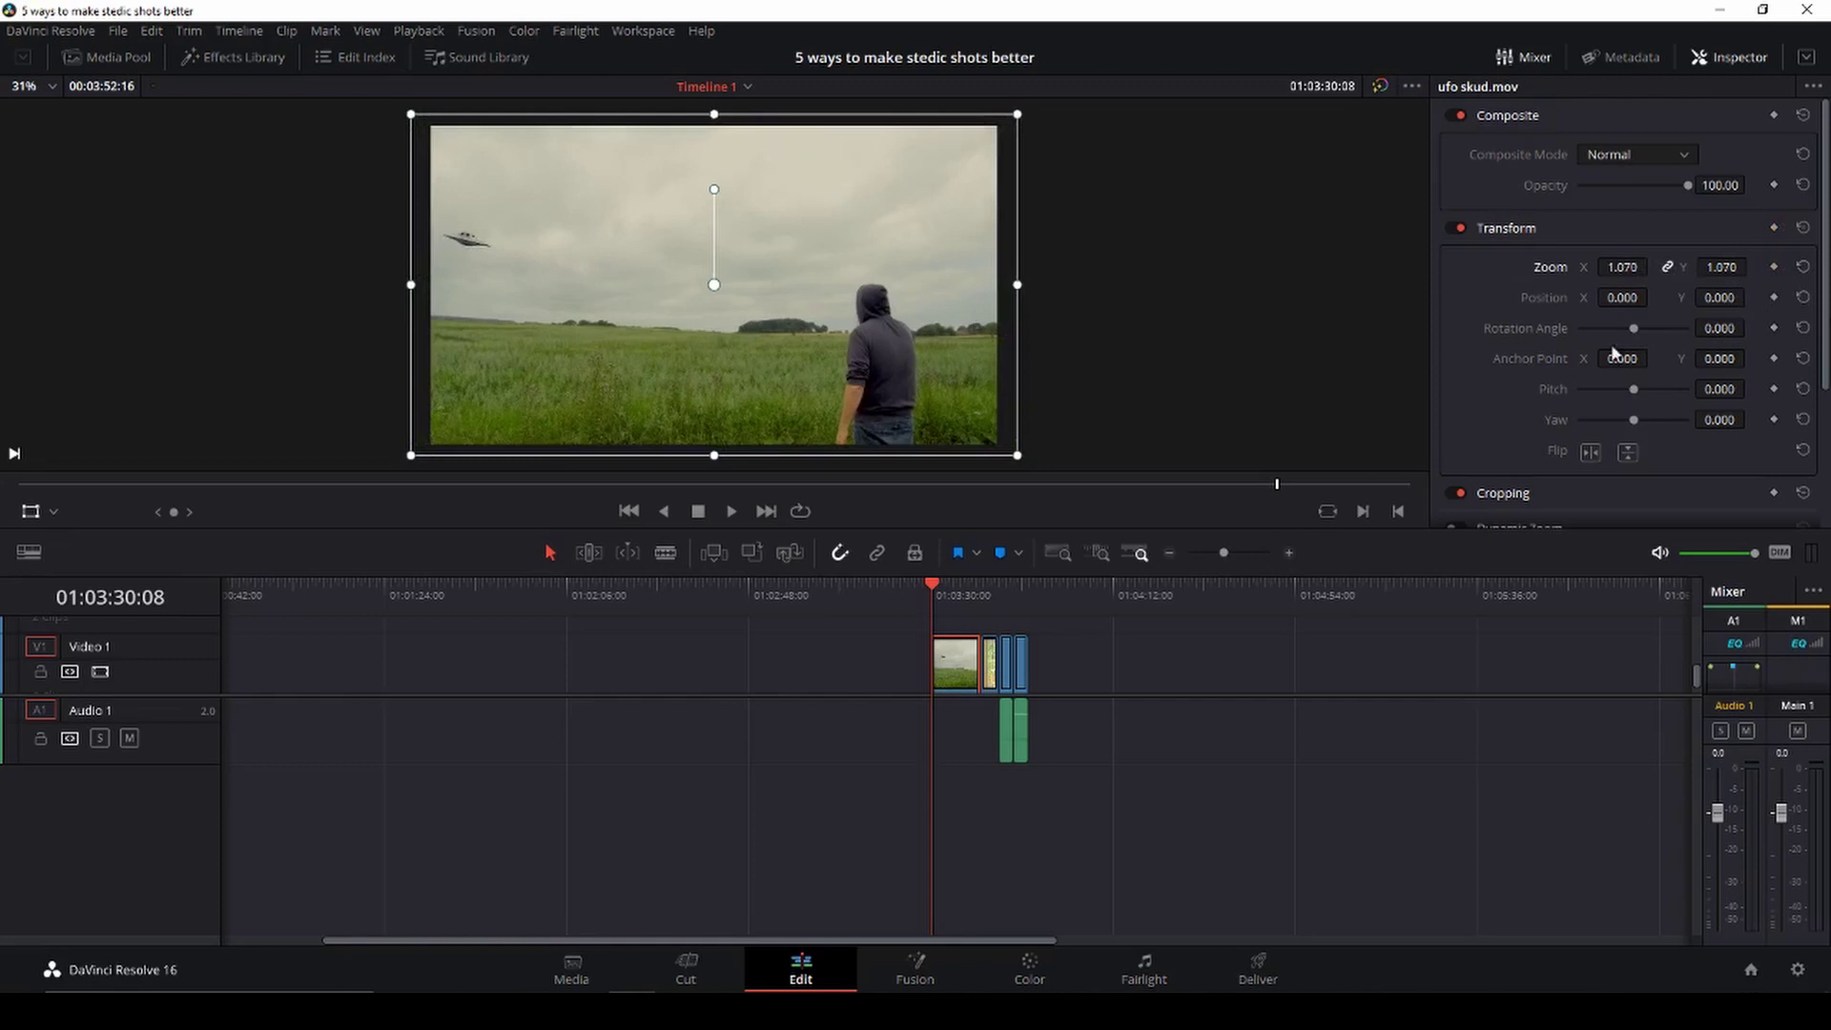
{"action": "left_click_drag", "start_coordinate": [1624, 267], "coordinate": [1653, 266]}
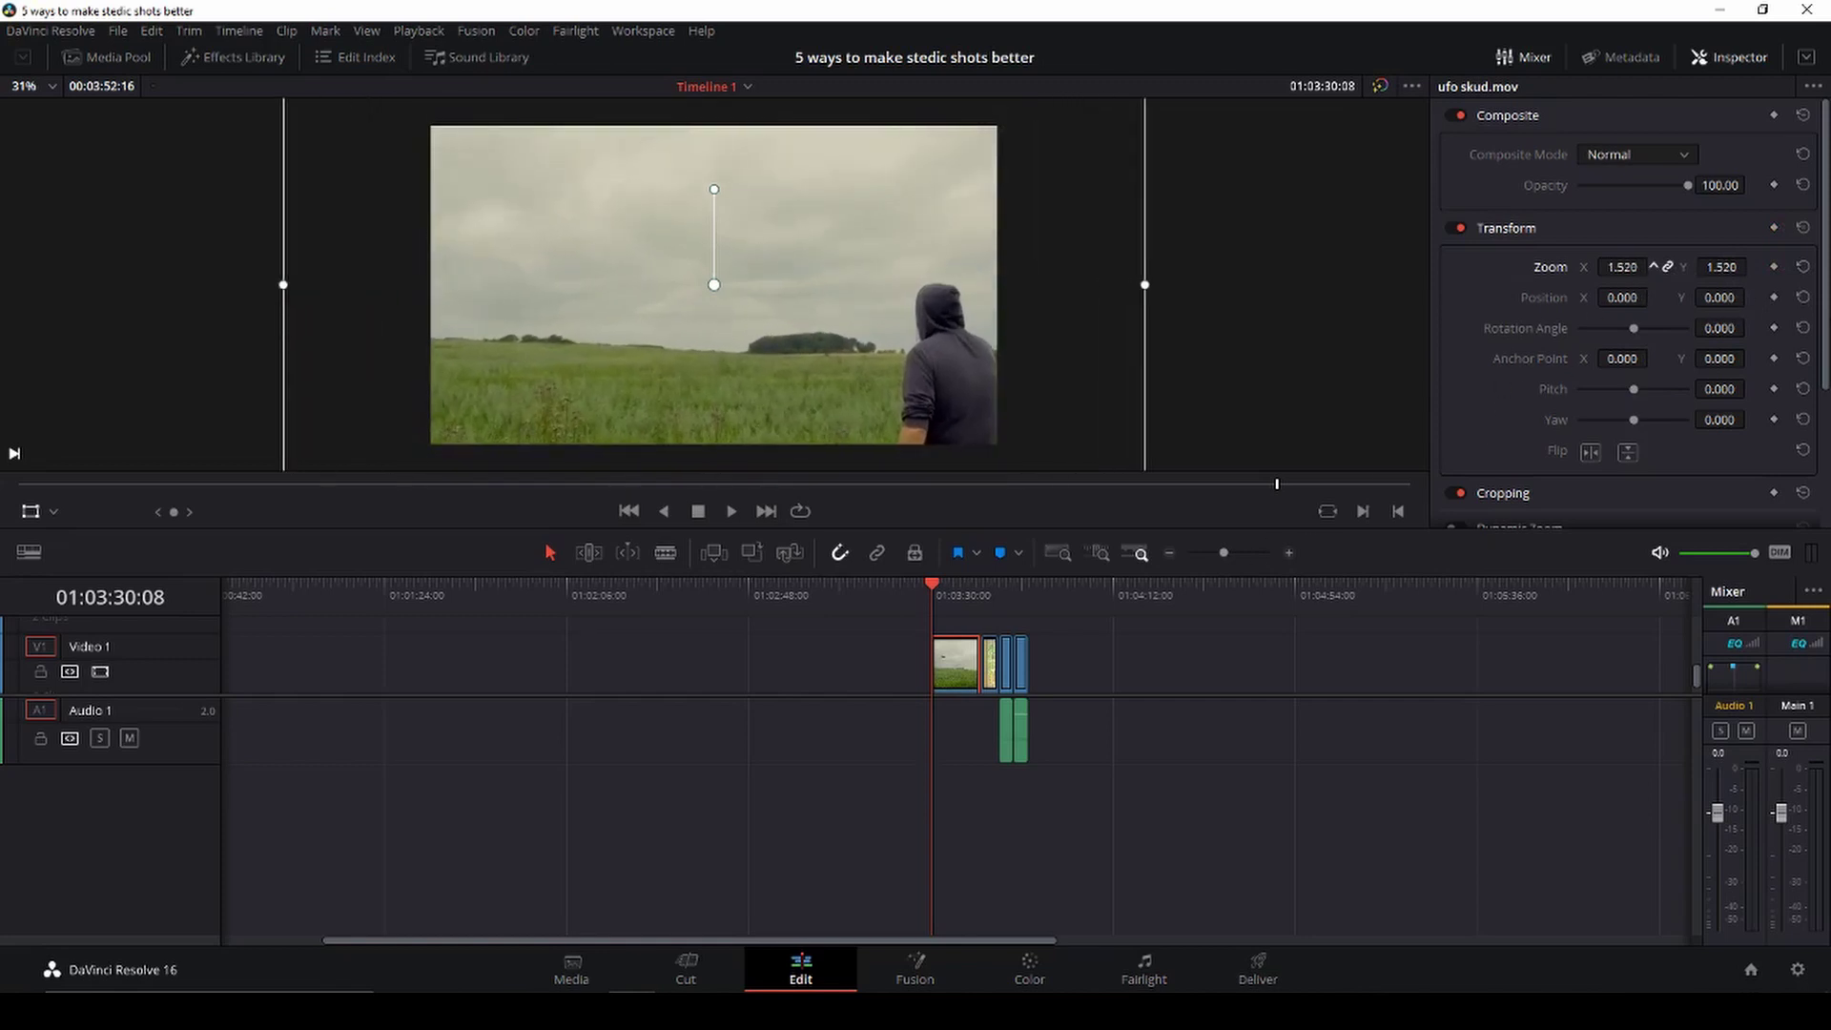
{"action": "left_click", "coordinate": [1773, 266]}
Set the last frame's Zoom to 1.140, preview the zoom-out, and save
{"action": "left_click_drag", "start_coordinate": [939, 589], "coordinate": [980, 584]}
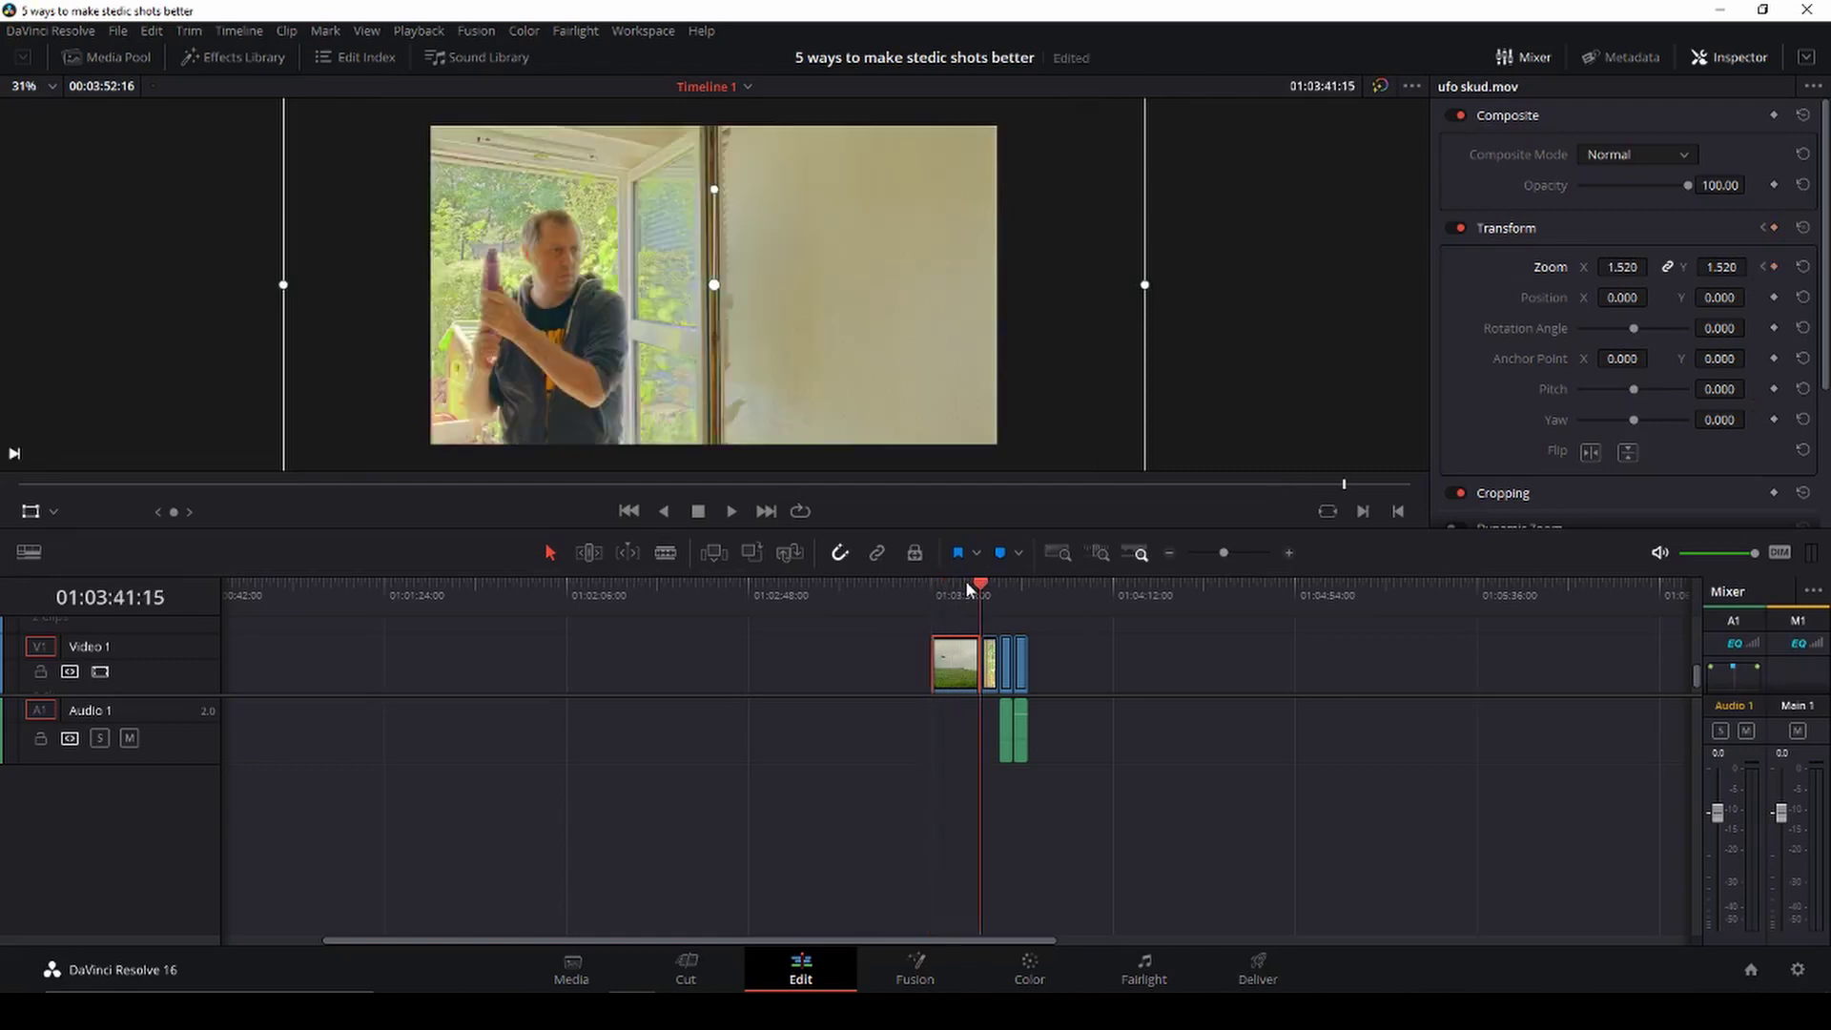
{"action": "key", "text": "Right"}
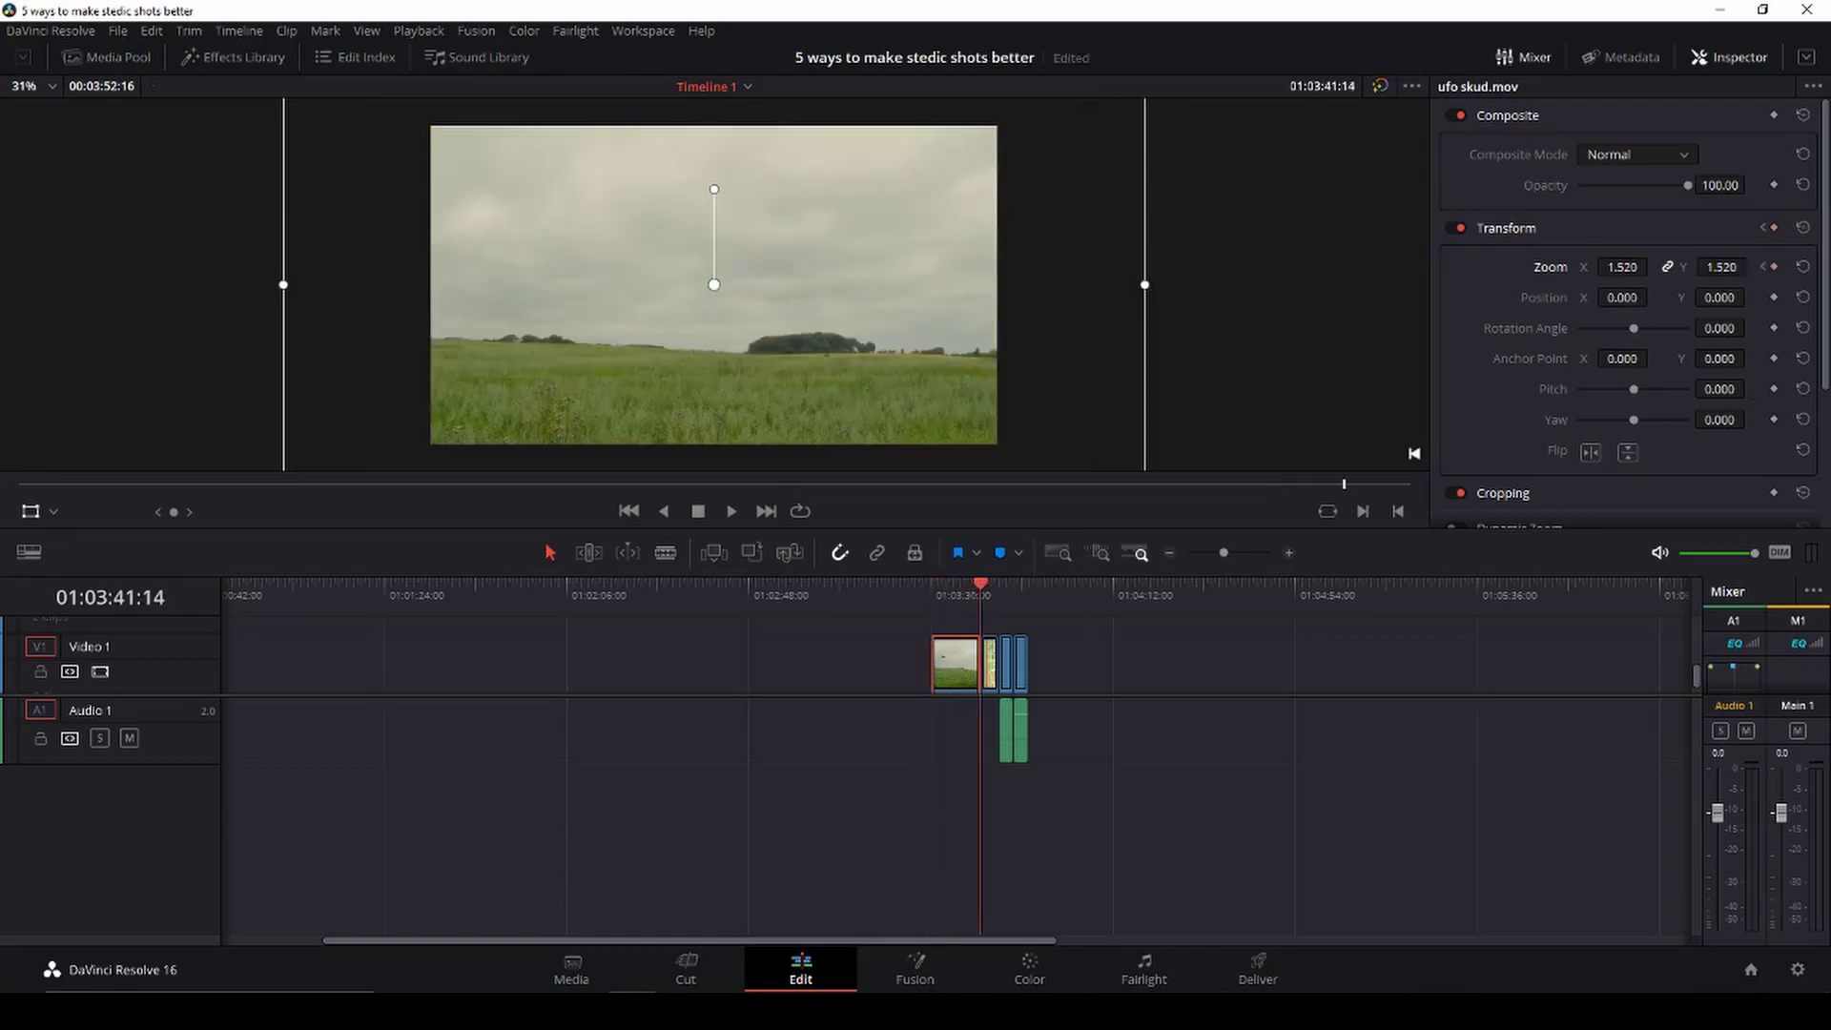
{"action": "left_click_drag", "start_coordinate": [1721, 267], "coordinate": [1676, 267]}
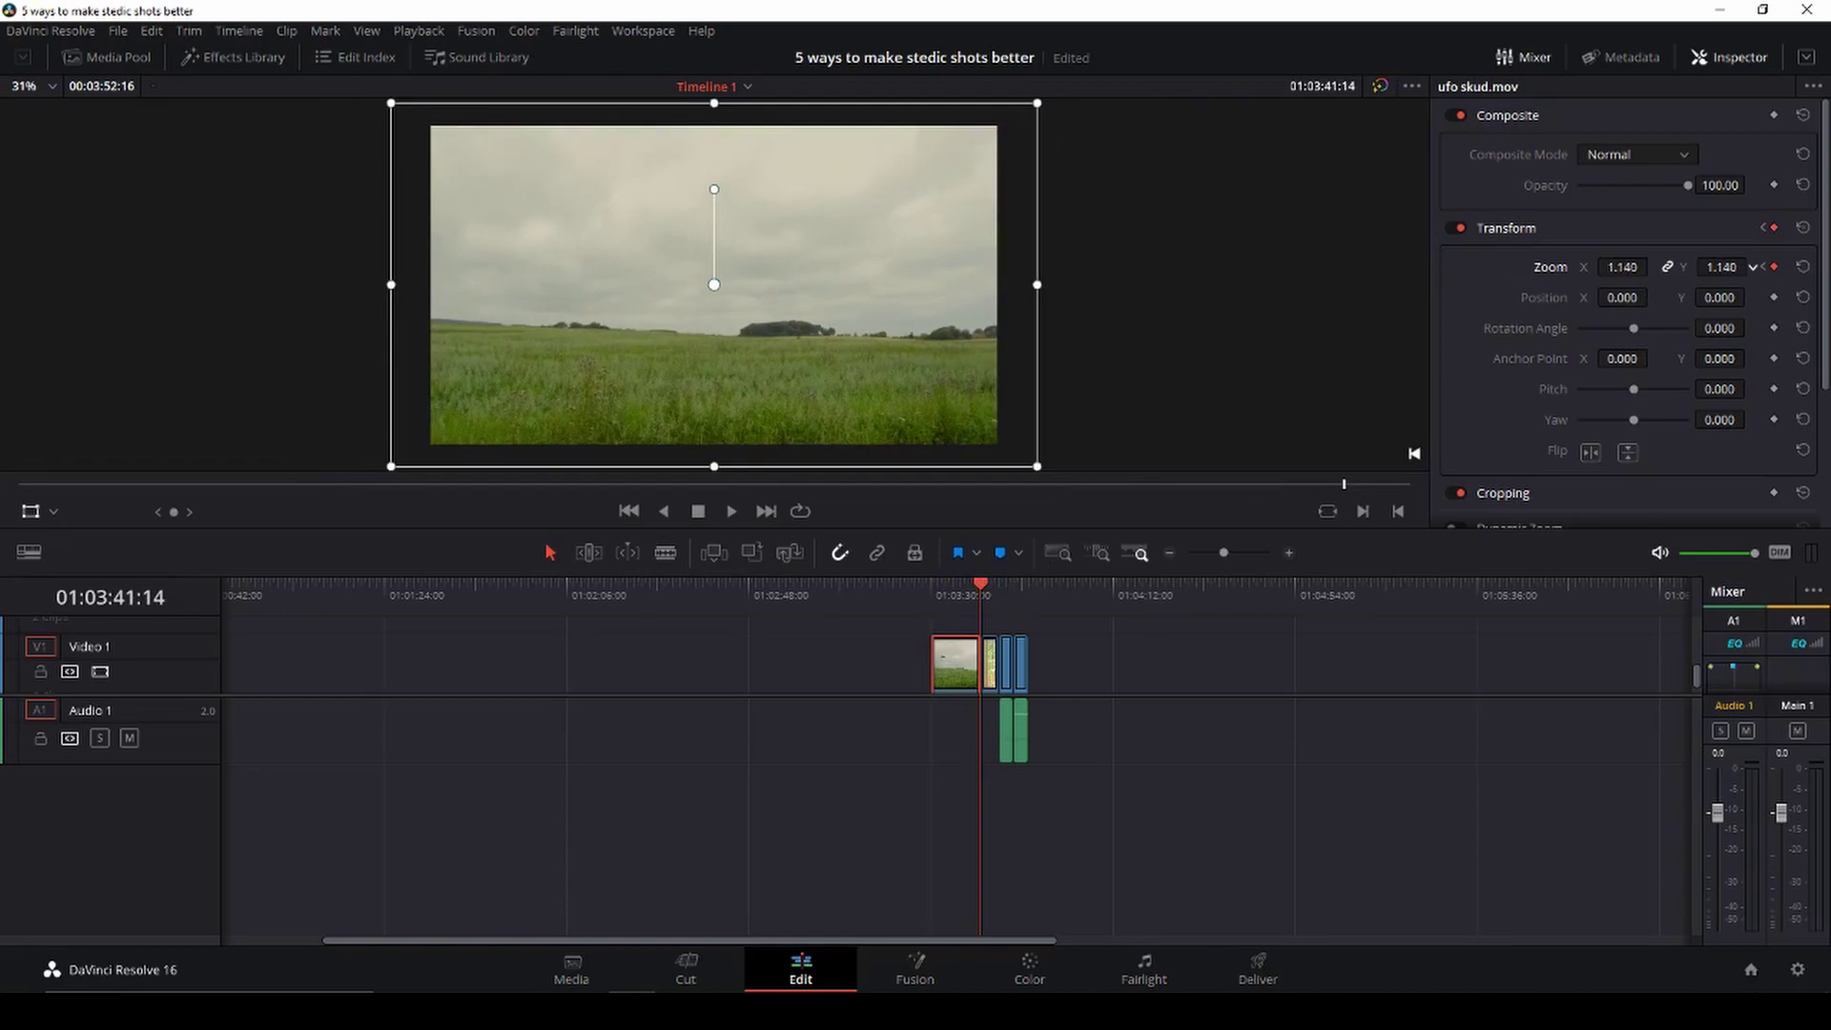
{"action": "left_click", "coordinate": [937, 609]}
{"action": "key", "text": "space"}
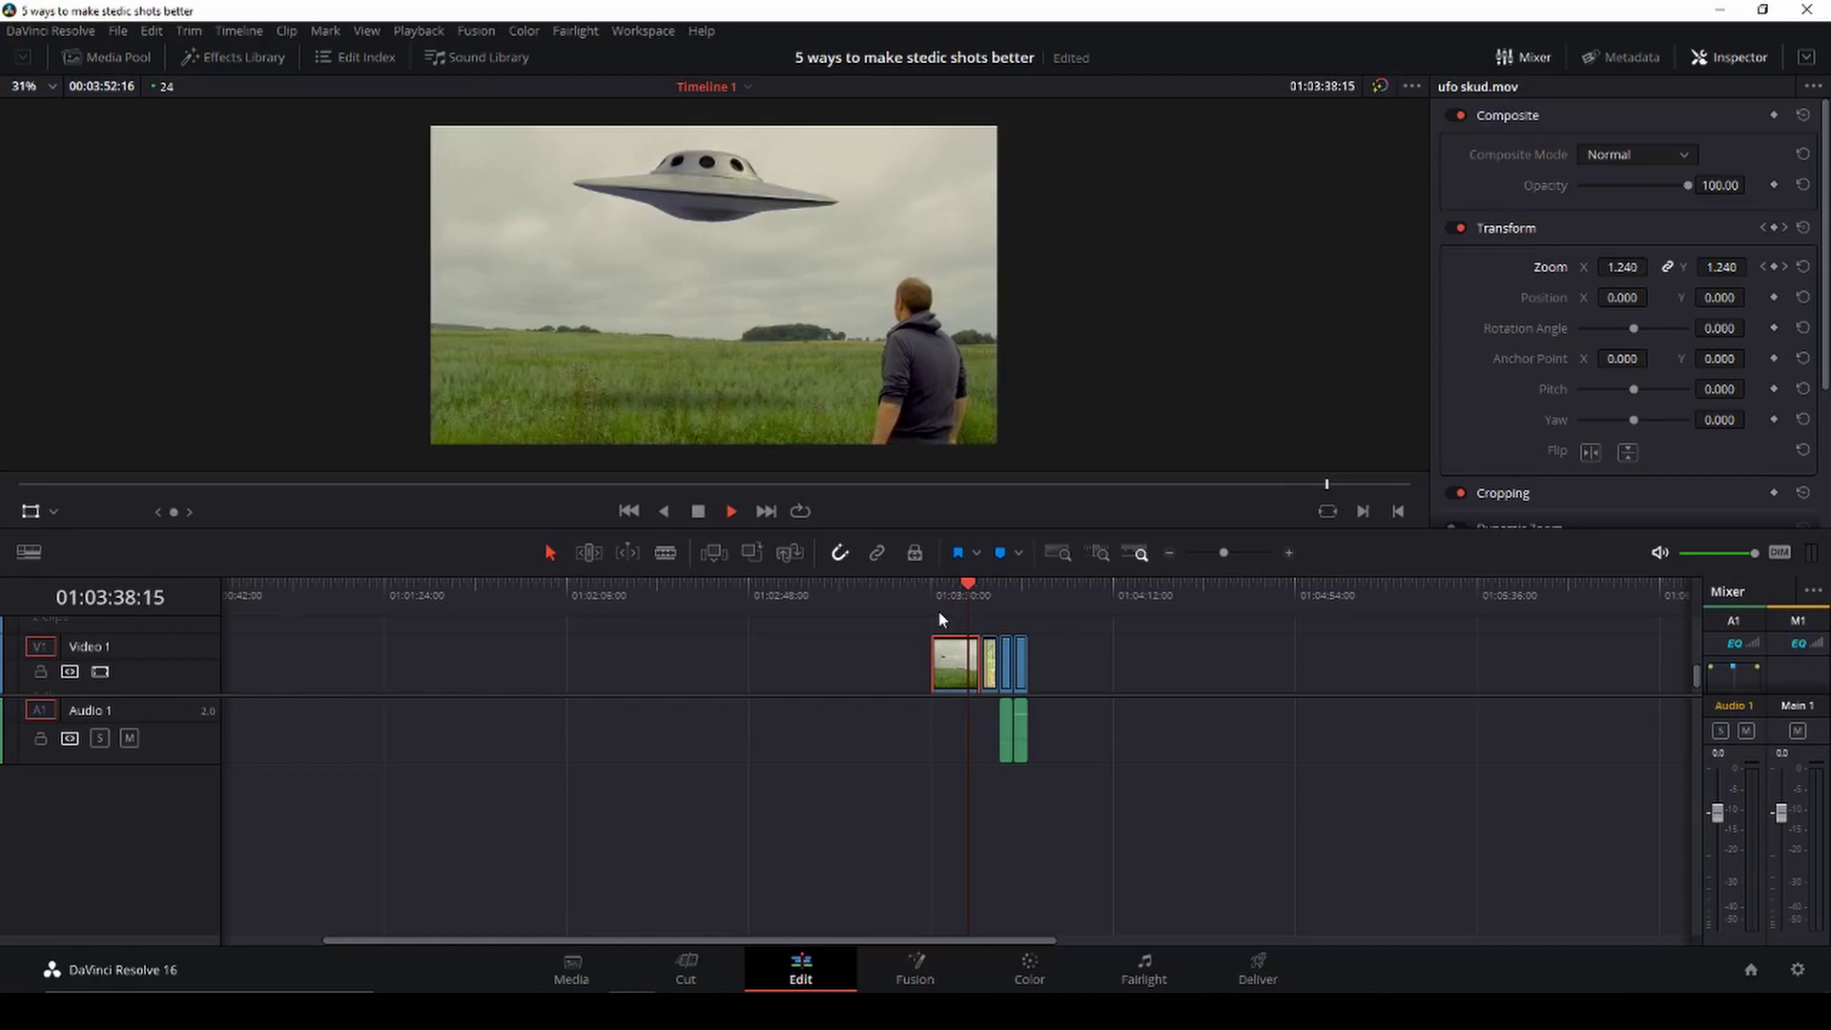
{"action": "key", "text": "space"}
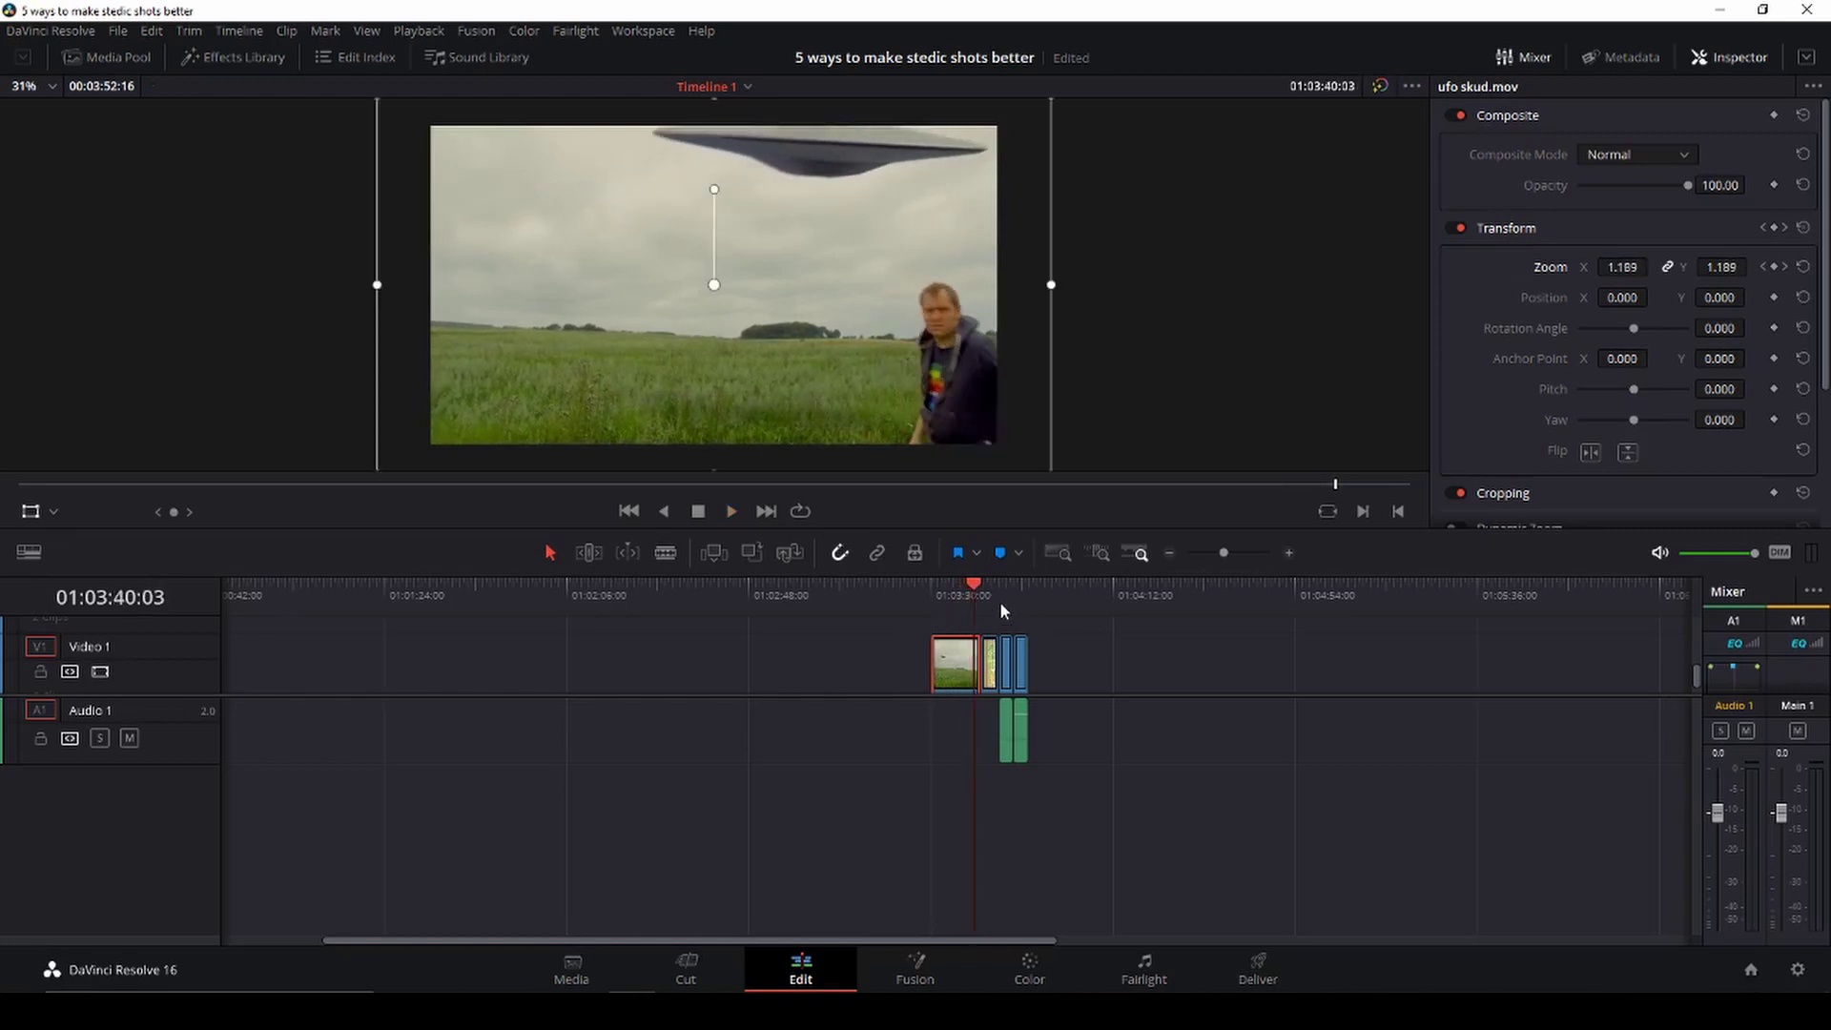
{"action": "key", "text": "ctrl+s"}
Hide the transform overlay, zoom the timeline in on the fight clips, and review them
{"action": "left_click", "coordinate": [975, 586]}
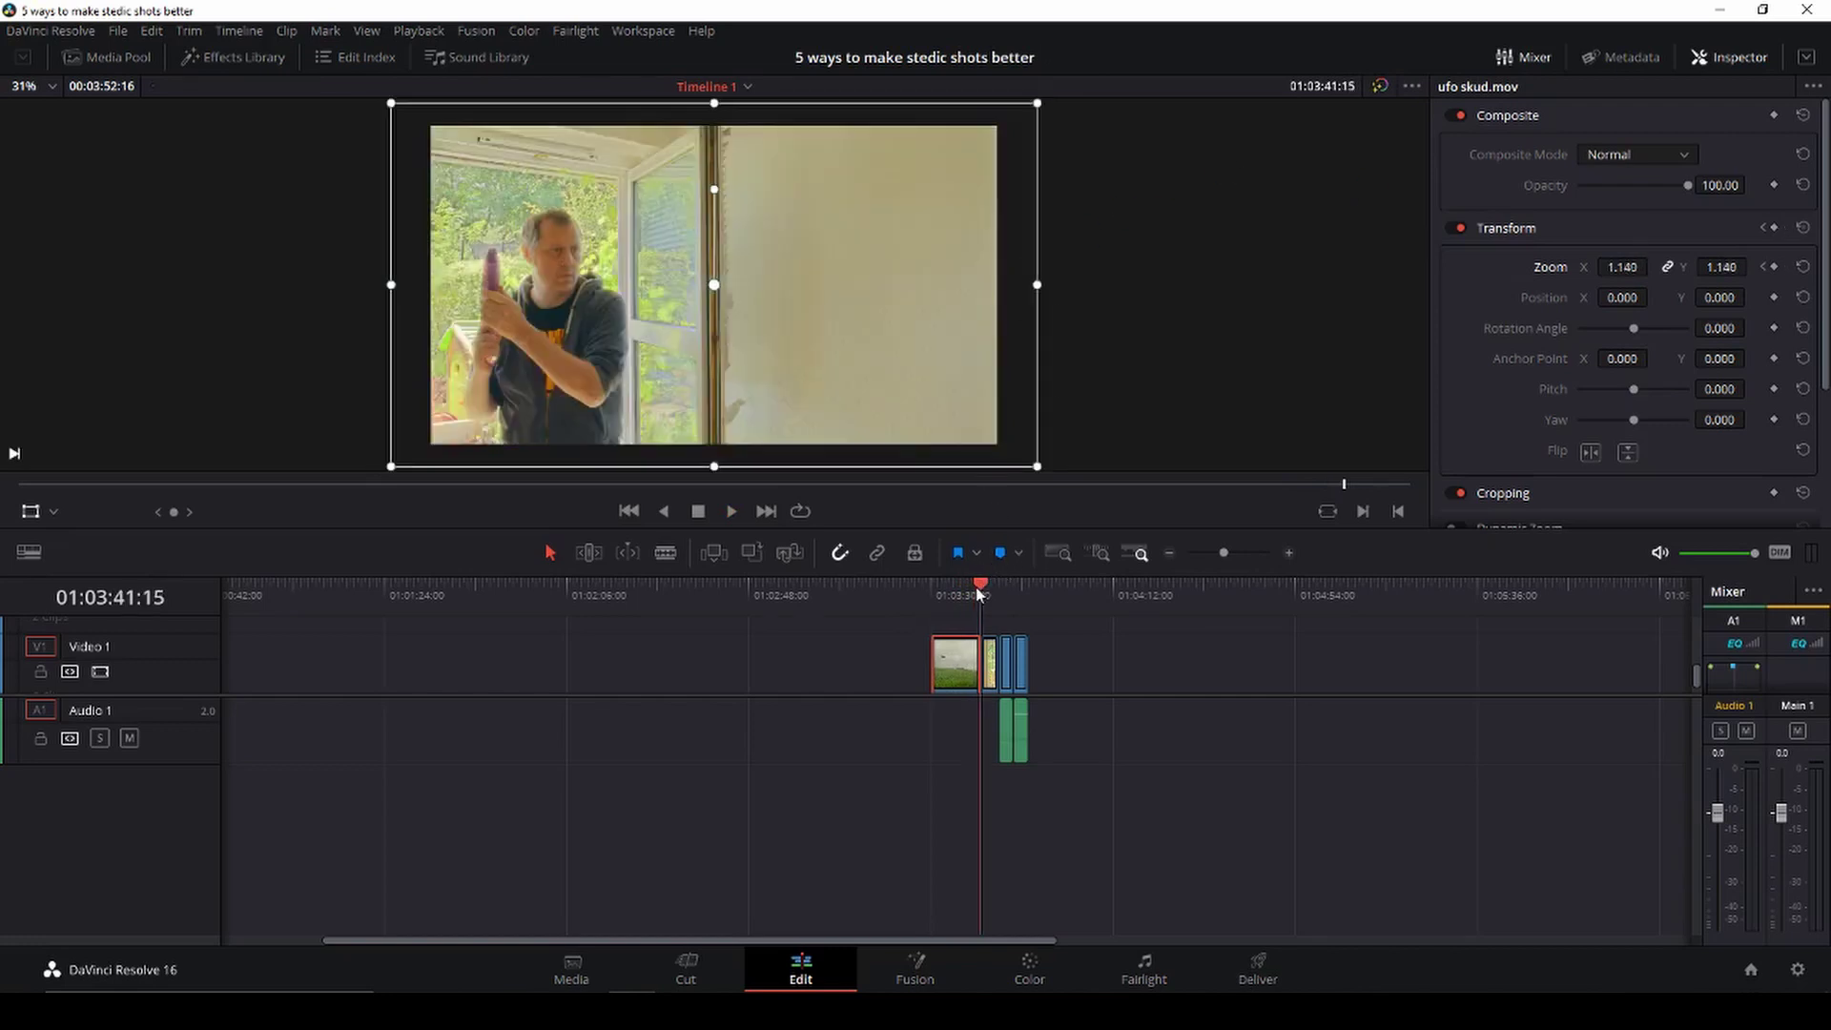
{"action": "left_click", "coordinate": [998, 588]}
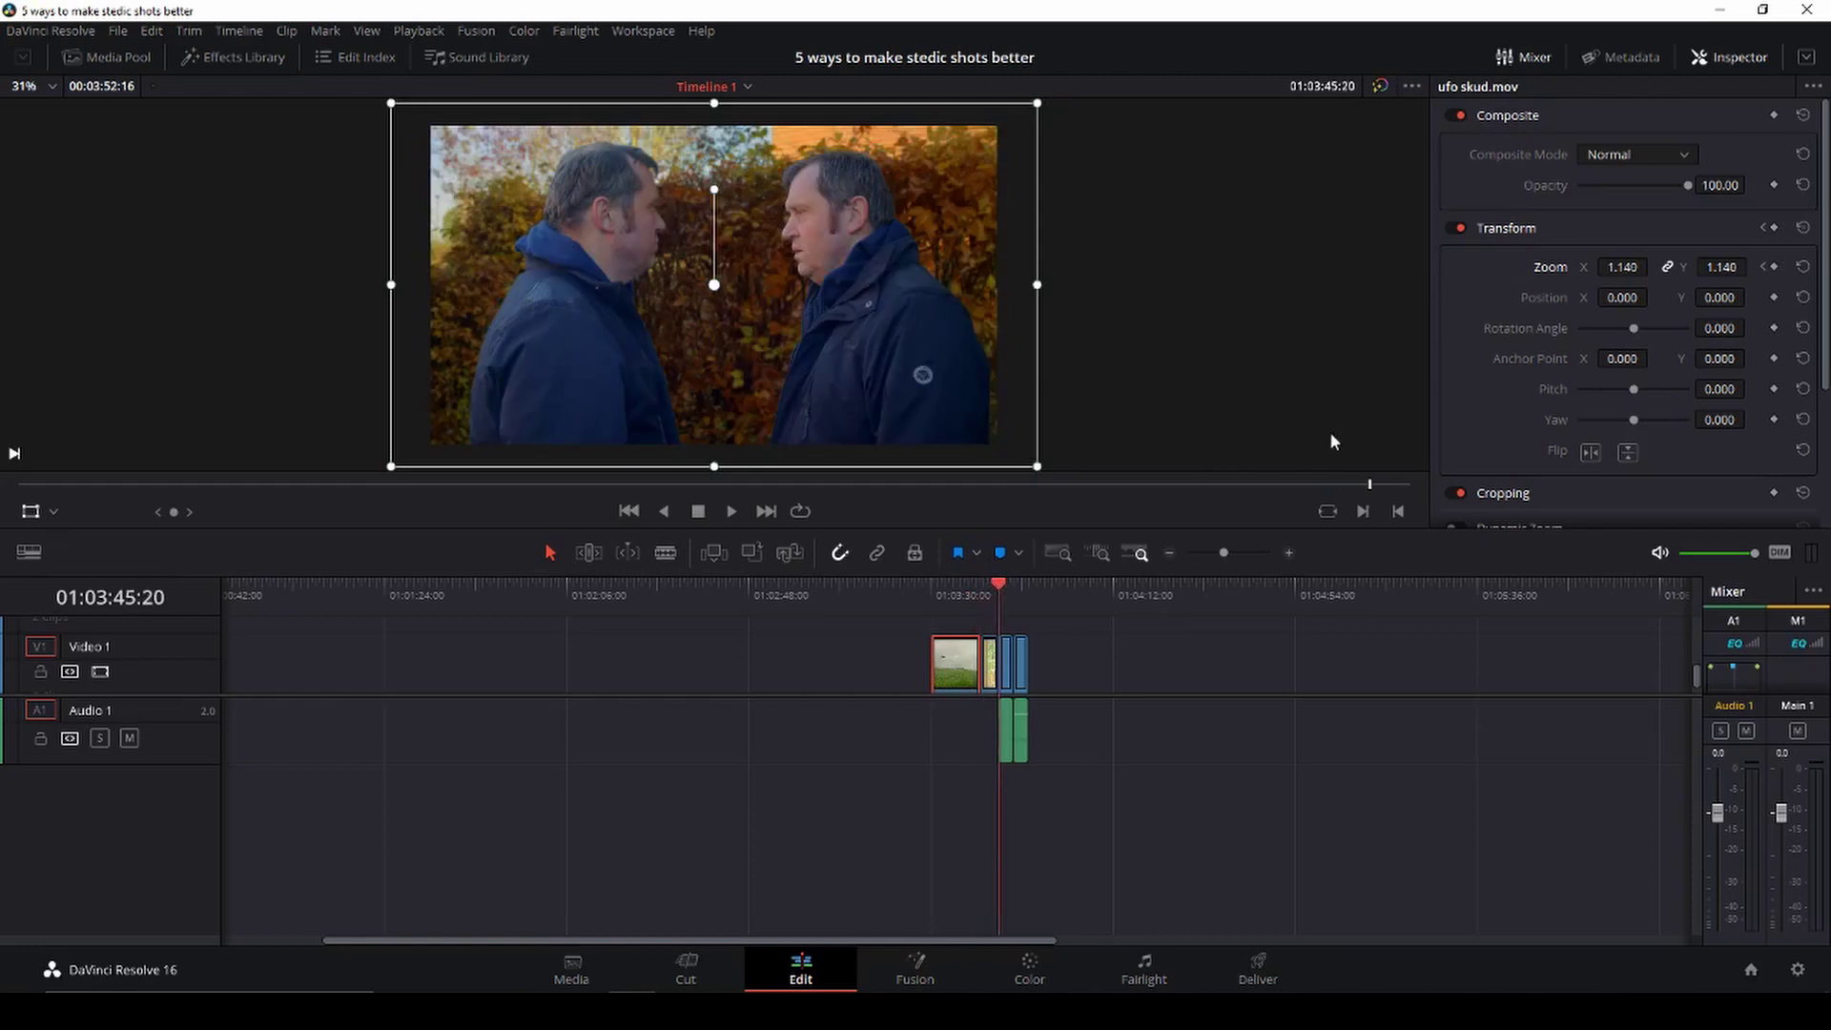
{"action": "left_click", "coordinate": [30, 512]}
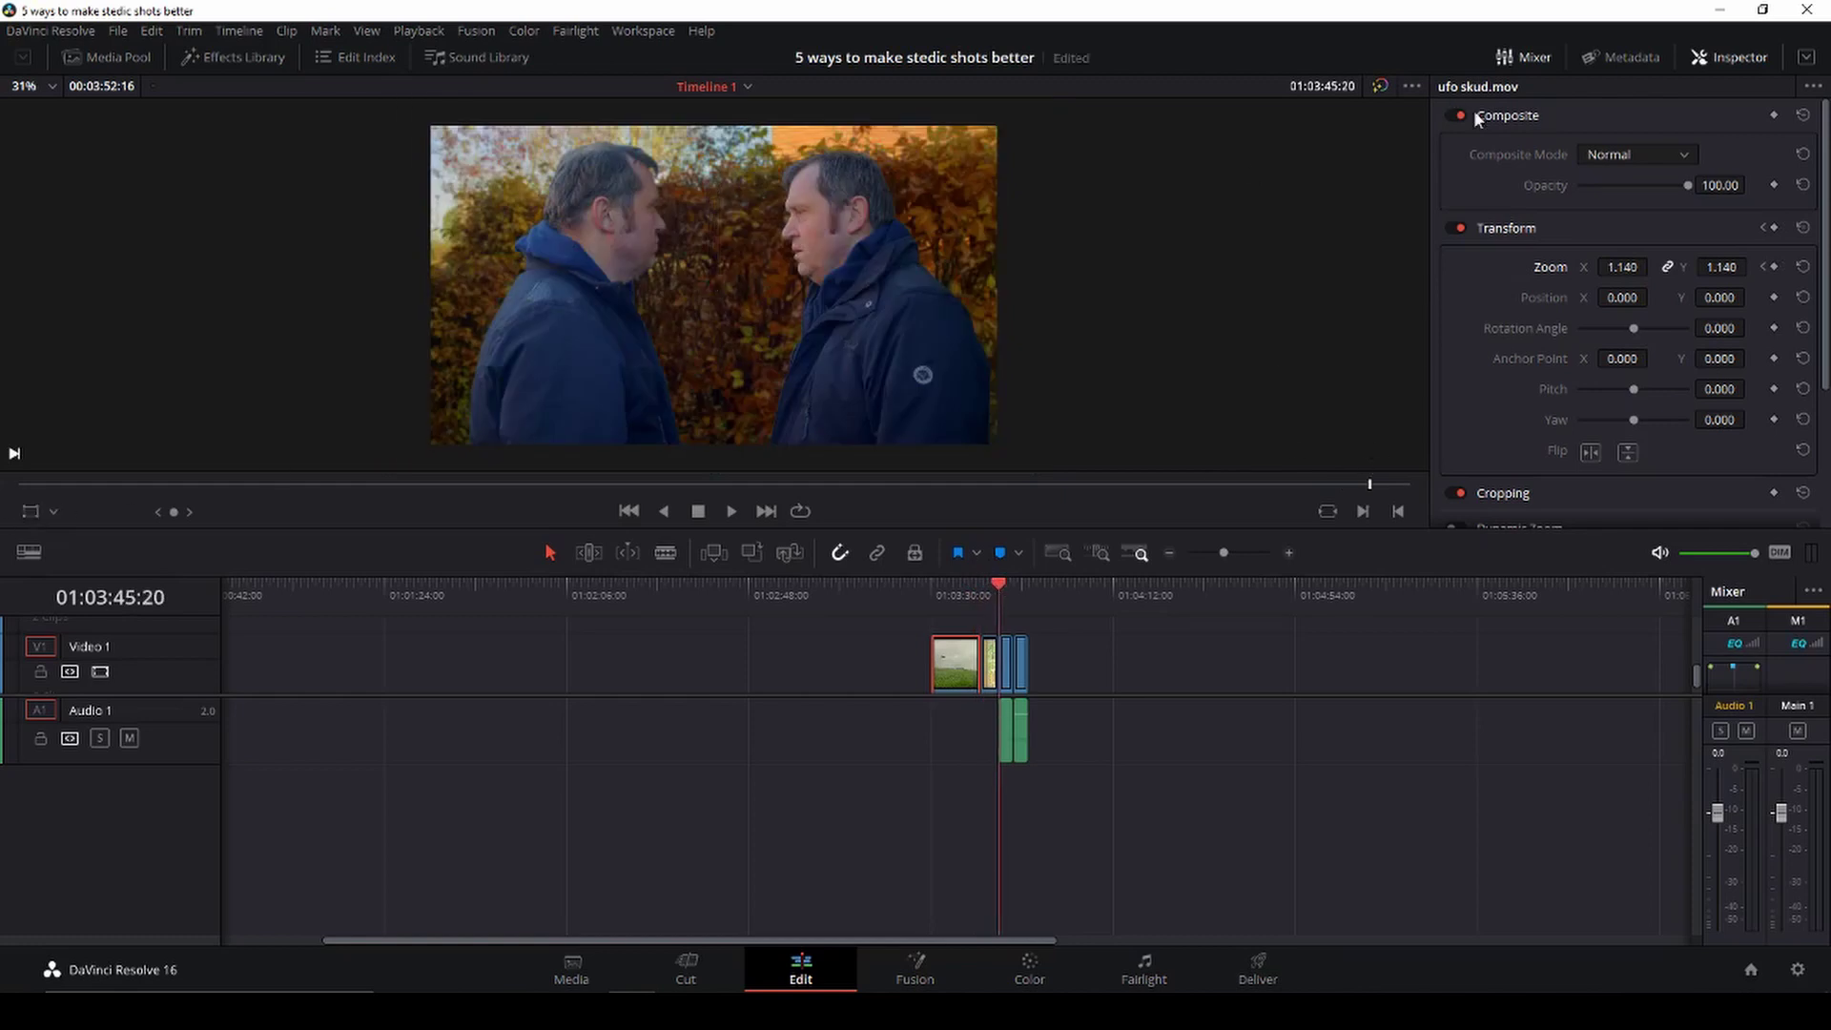
{"action": "scroll", "coordinate": [1125, 317], "scroll_direction": "up", "scroll_amount": 2}
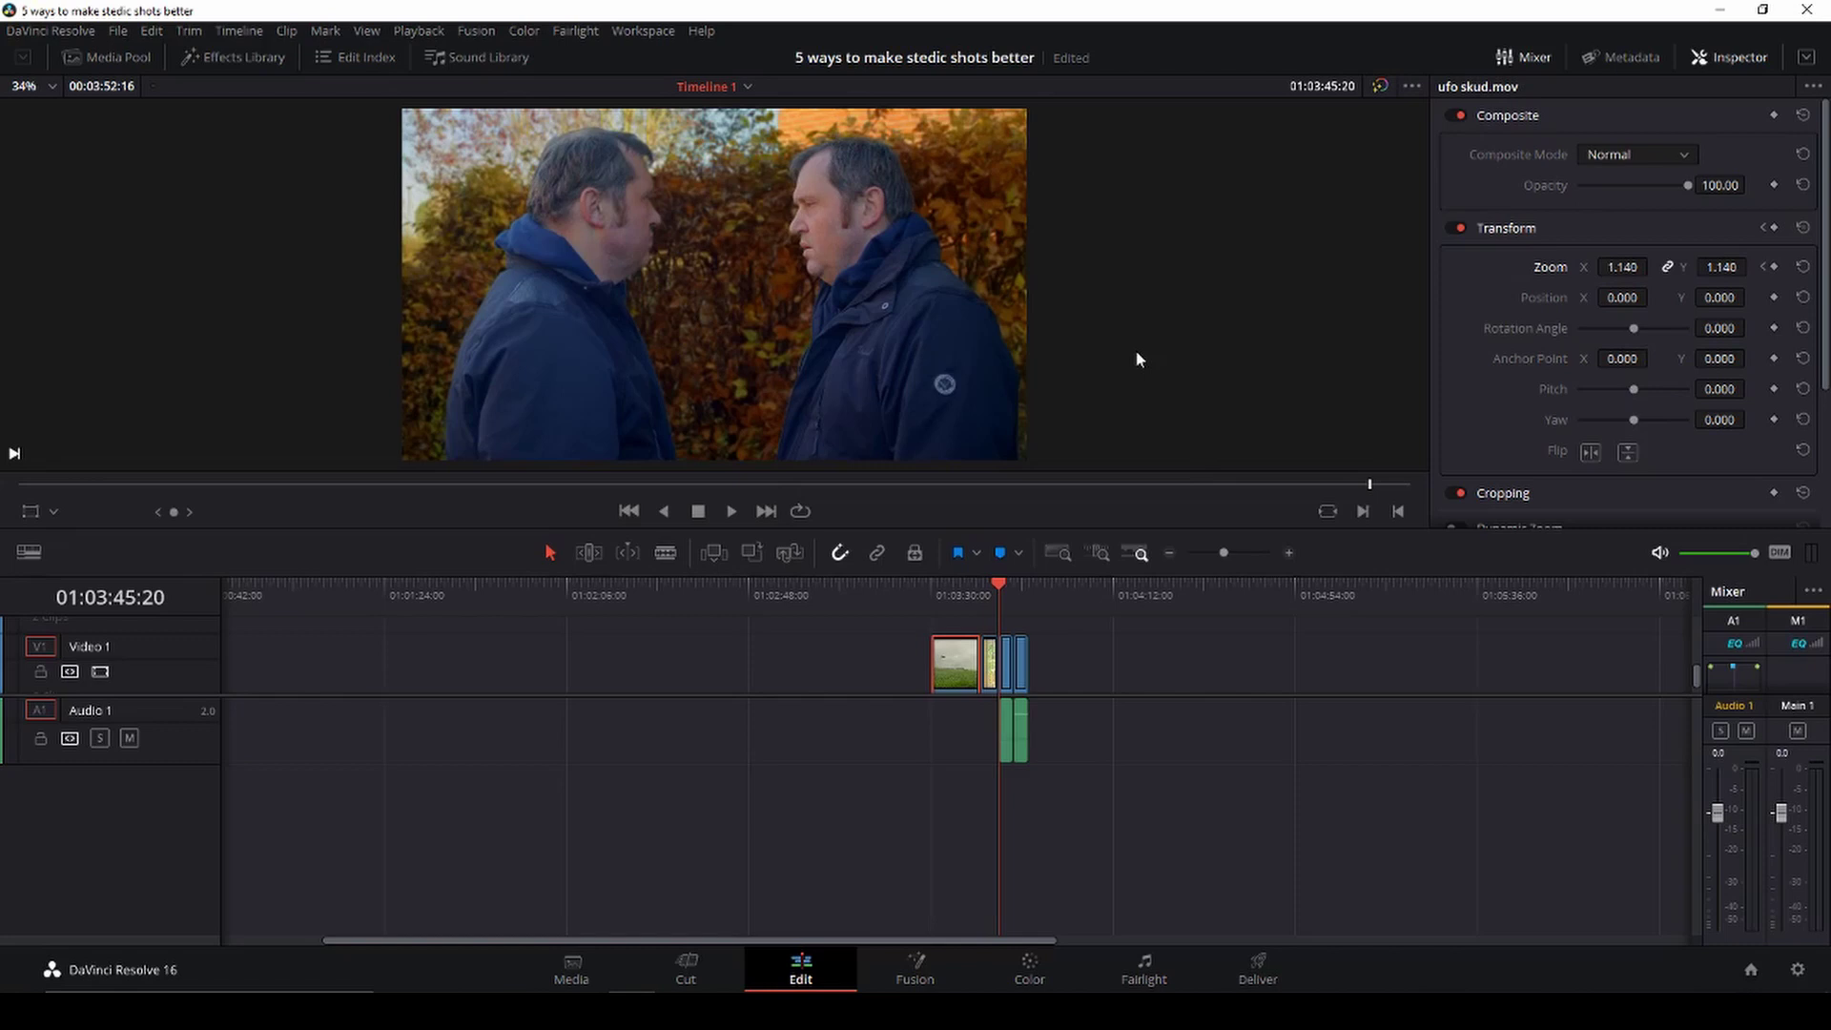
{"action": "left_click_drag", "start_coordinate": [1223, 553], "coordinate": [1243, 555]}
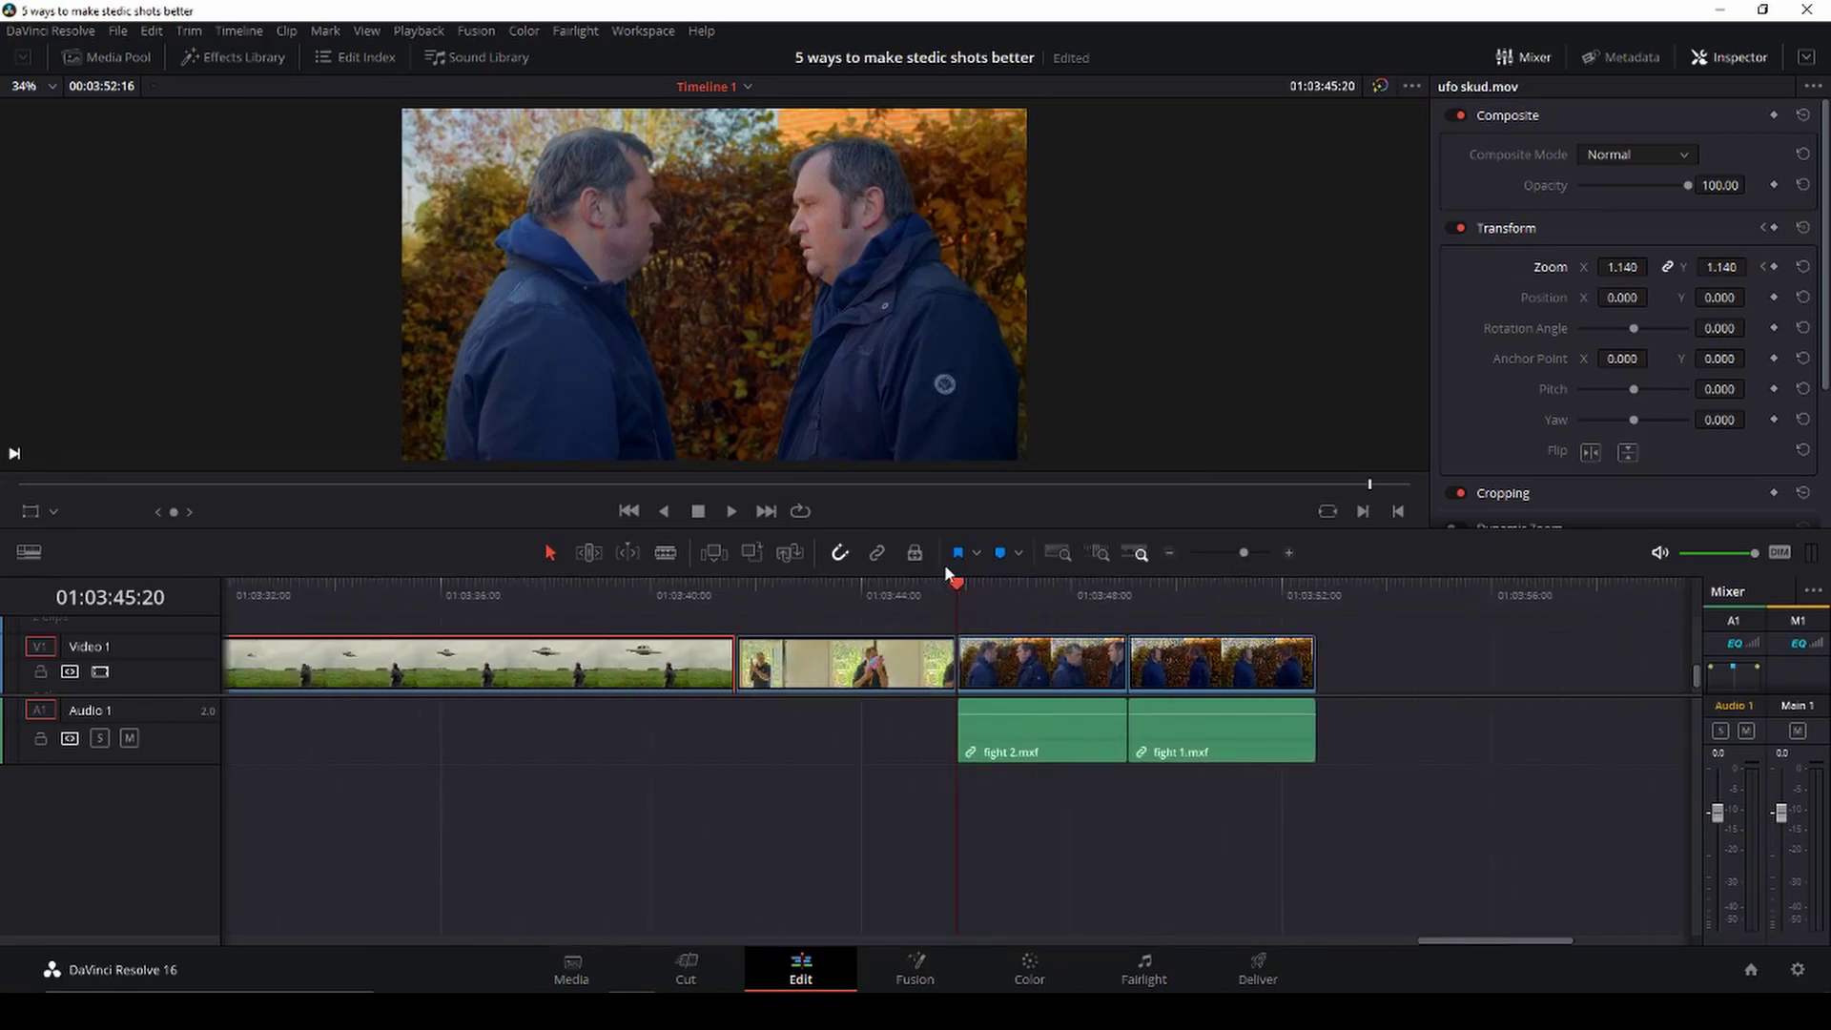
{"action": "key", "text": "space"}
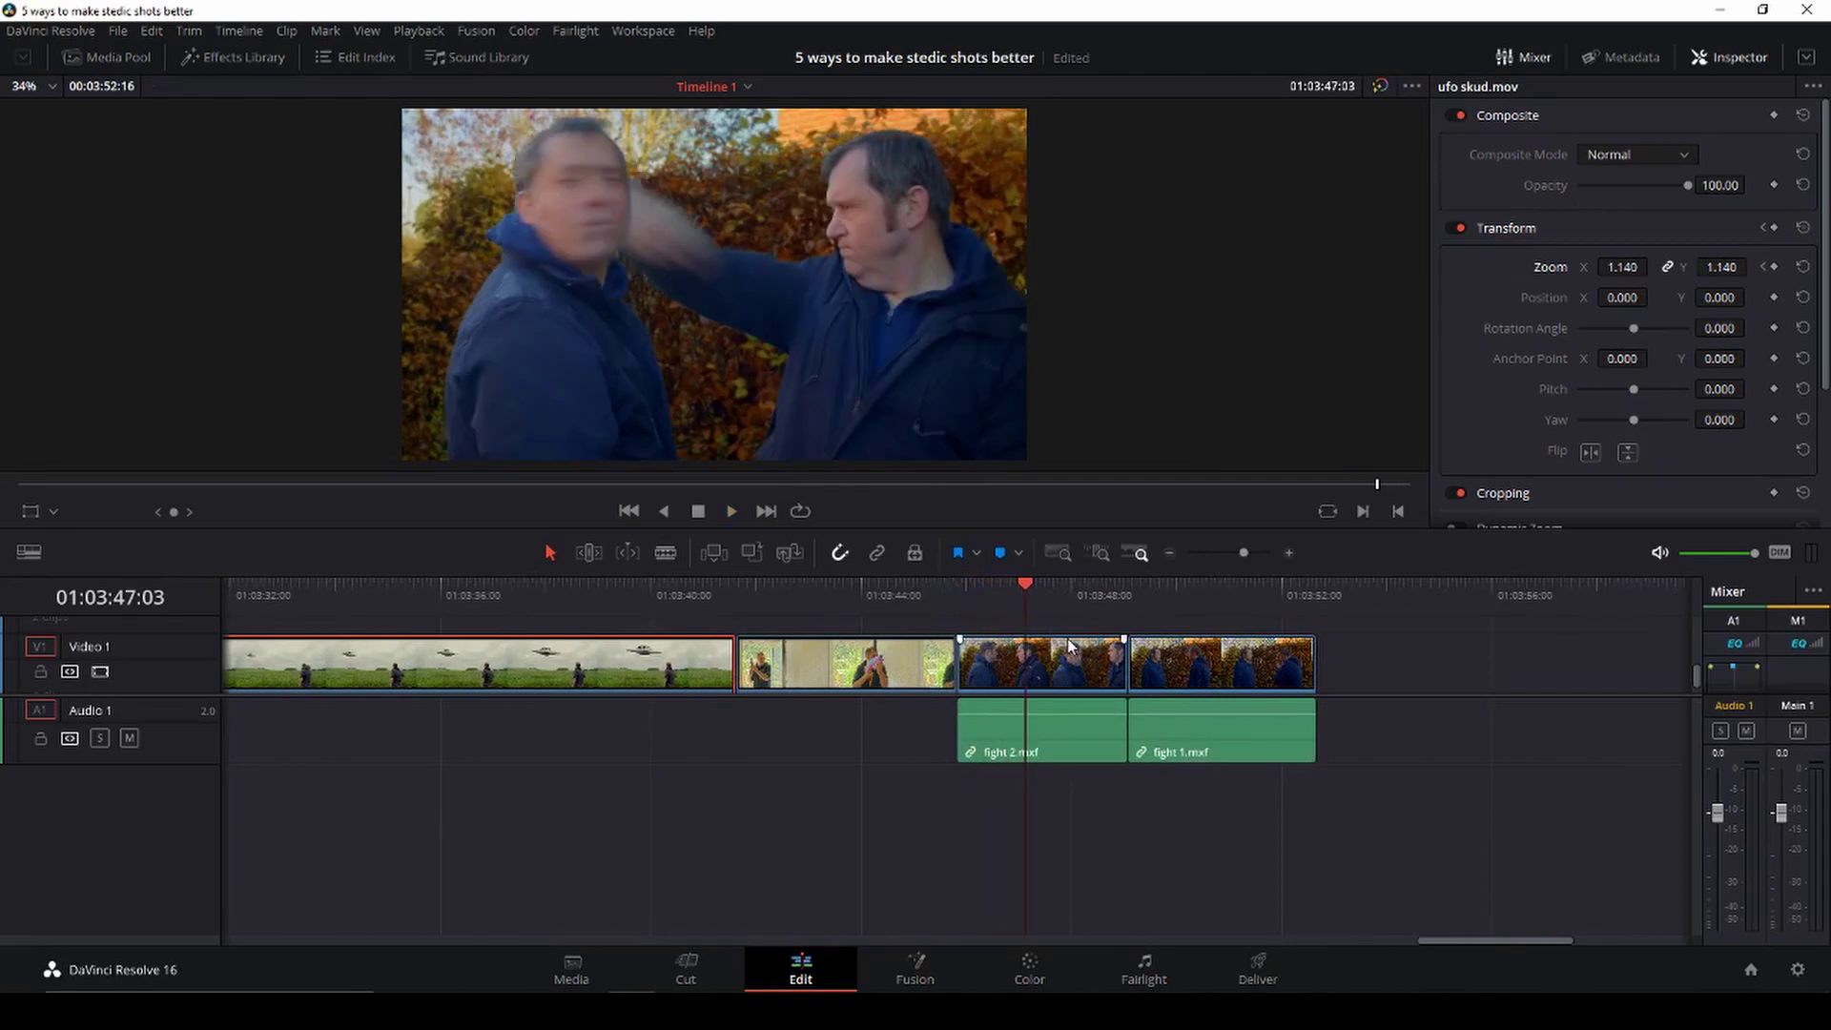
Cut fight 2 at the punch and reframe that piece to Zoom 1.390, Position 127, -213
{"action": "key", "text": "b"}
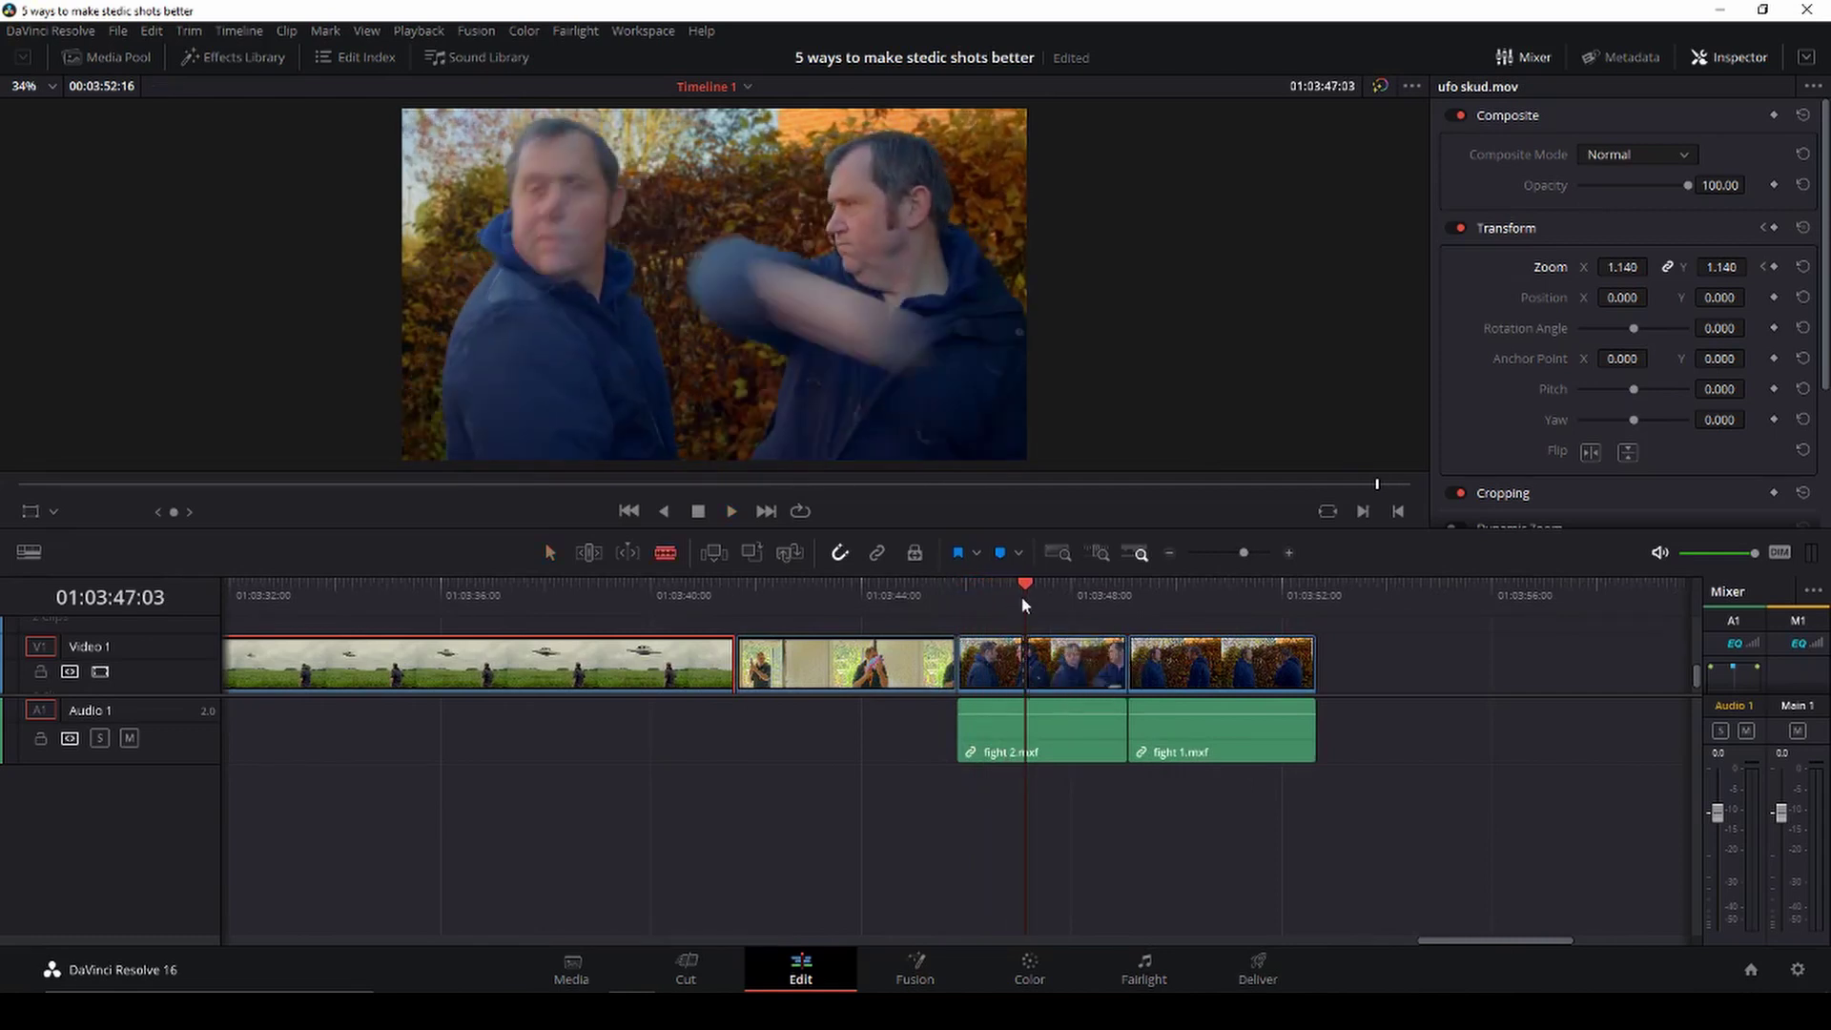
{"action": "key", "text": "a"}
{"action": "left_click", "coordinate": [1069, 662]}
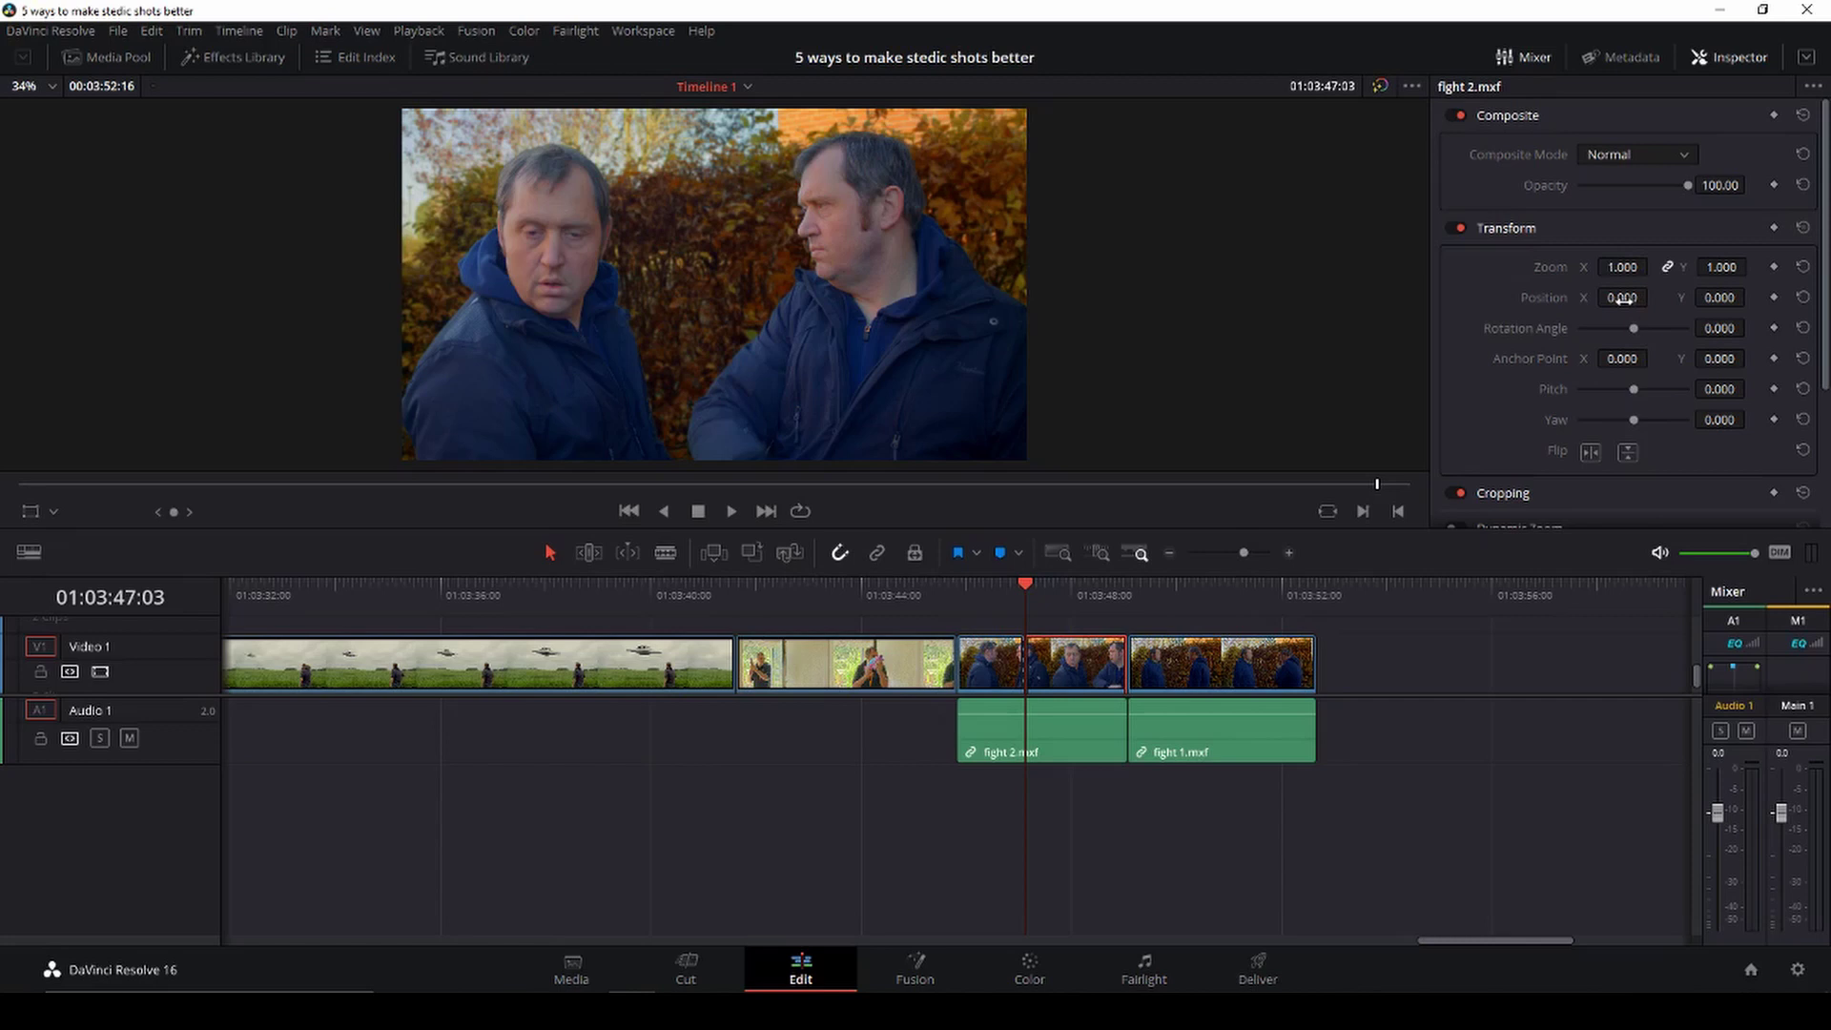
{"action": "left_click_drag", "start_coordinate": [1624, 267], "coordinate": [1657, 267]}
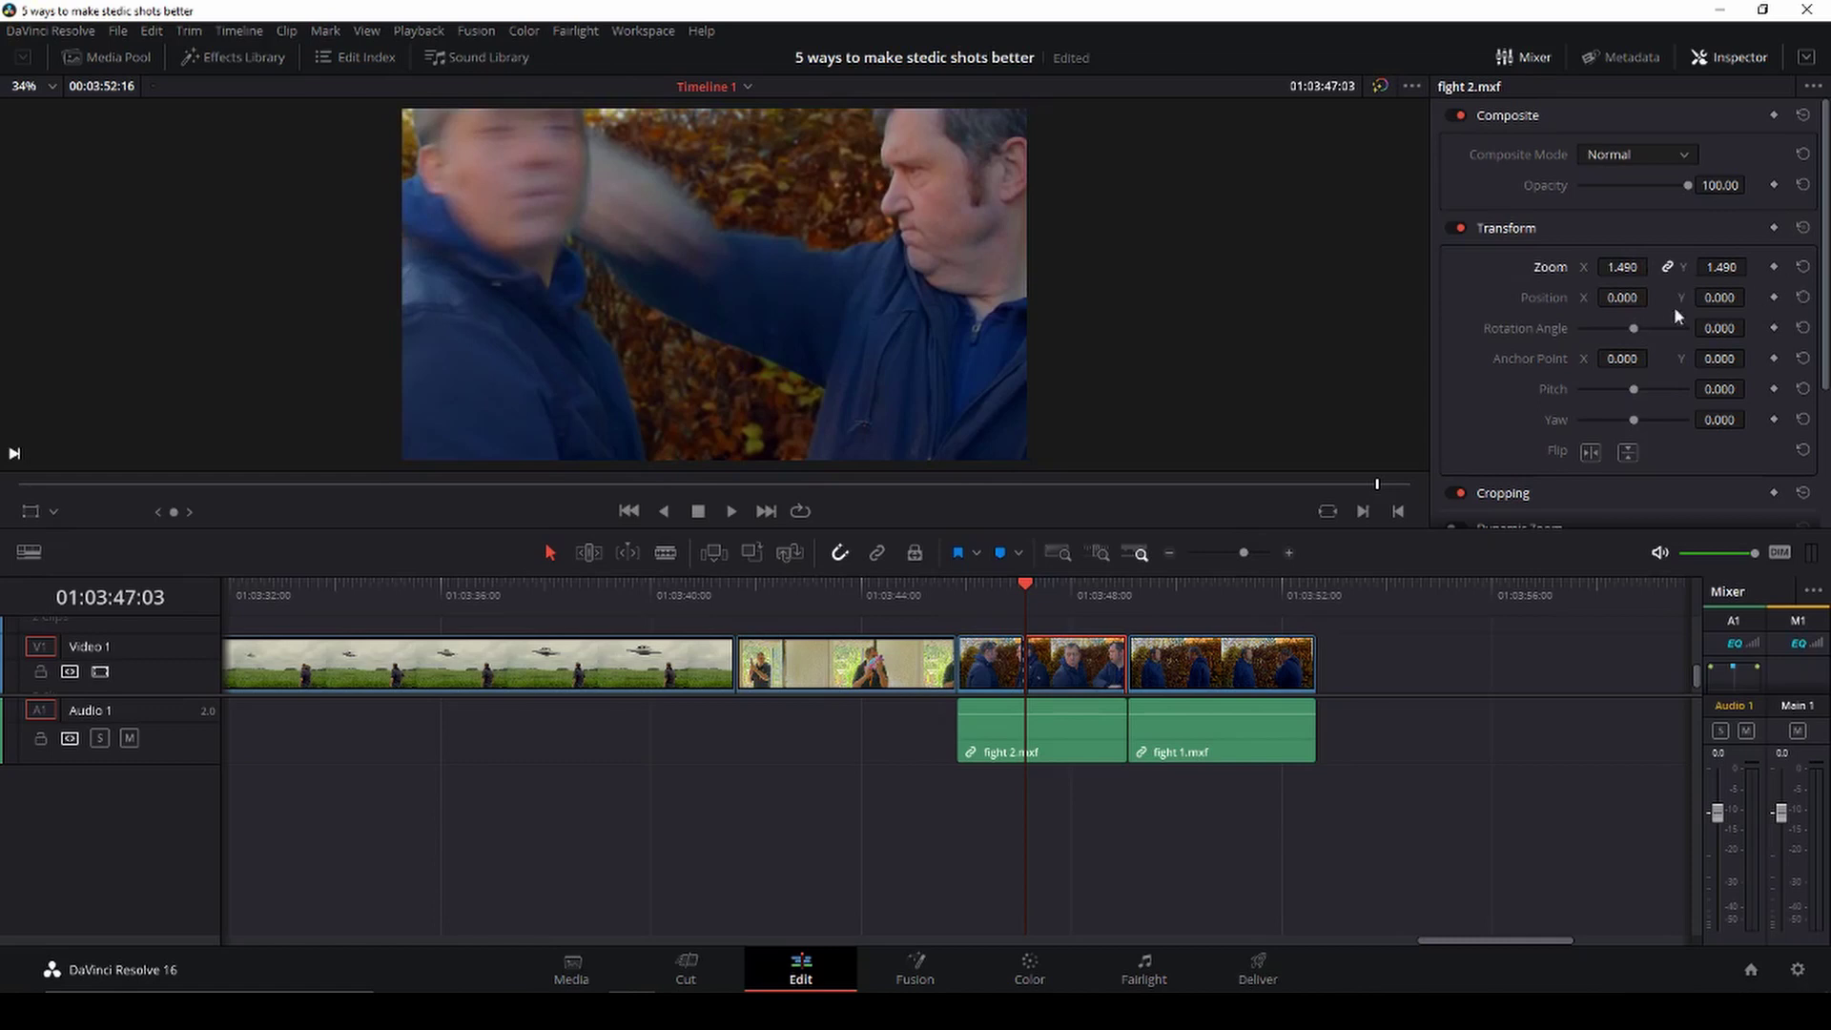
{"action": "left_click_drag", "start_coordinate": [1624, 298], "coordinate": [1724, 294]}
{"action": "left_click_drag", "start_coordinate": [1621, 266], "coordinate": [1609, 267]}
{"action": "left_click_drag", "start_coordinate": [1727, 298], "coordinate": [1750, 297]}
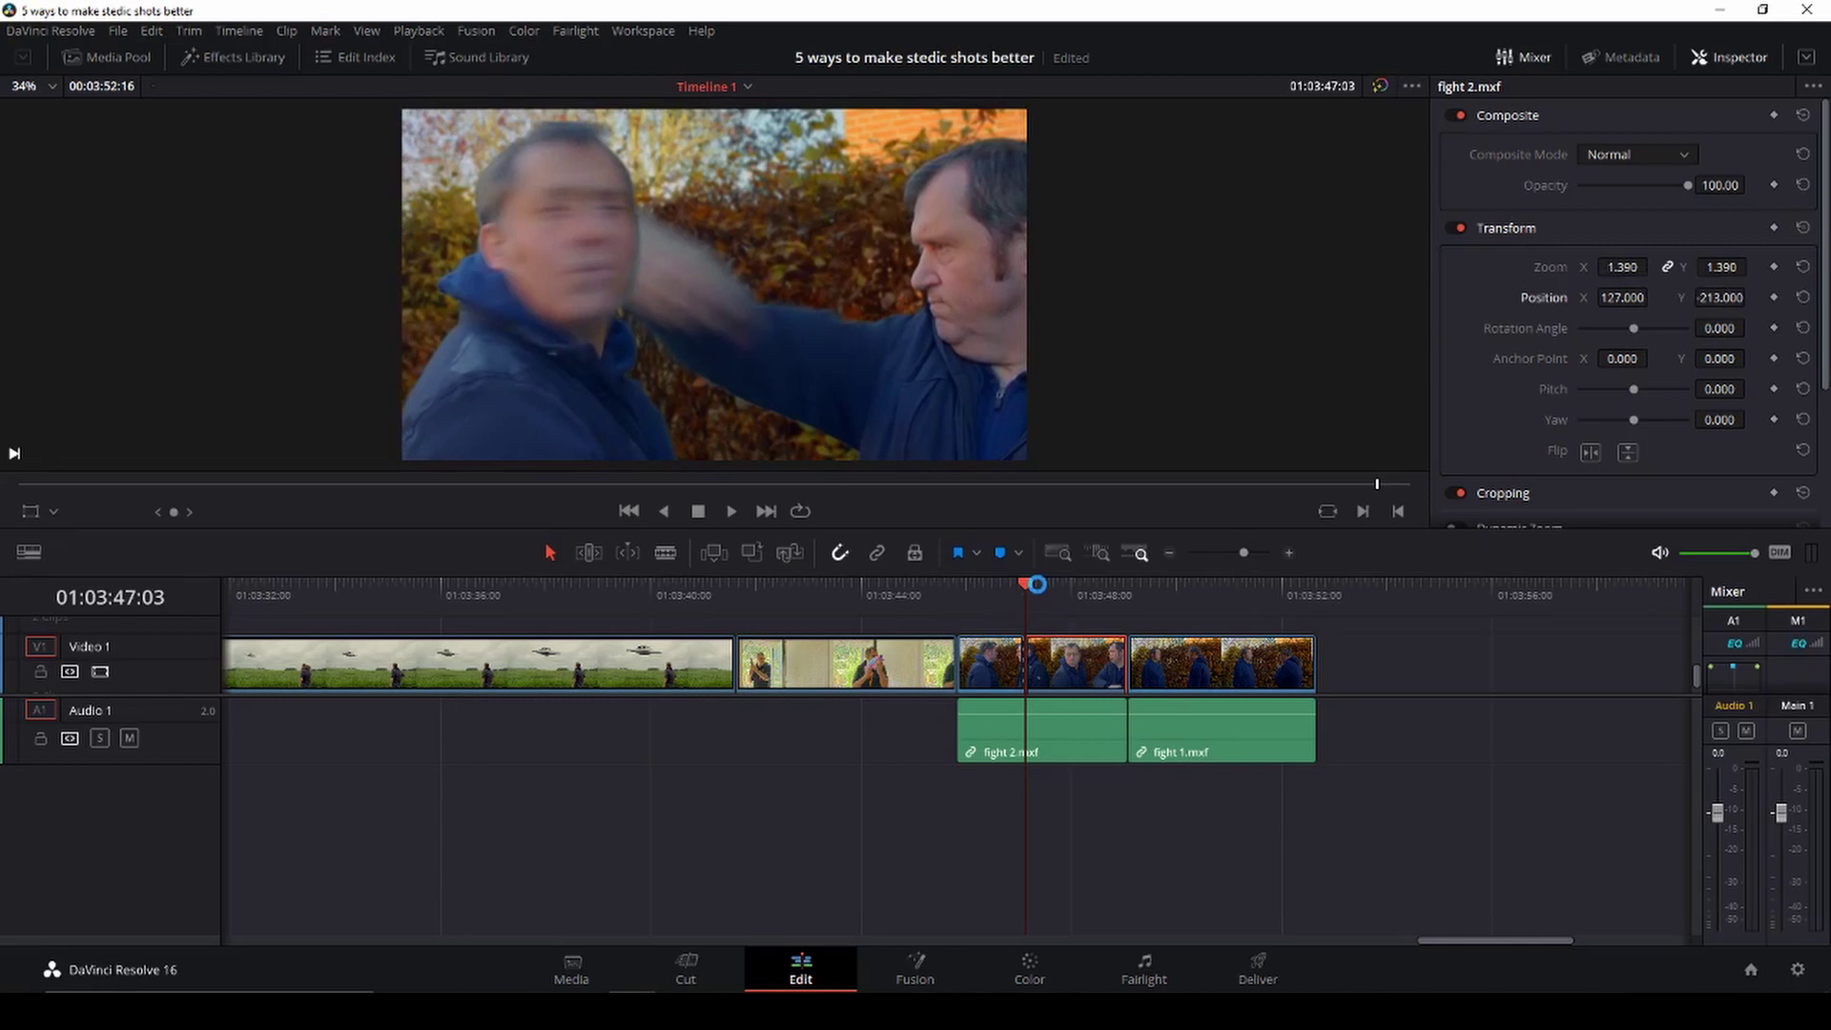
{"action": "left_click_drag", "start_coordinate": [1028, 586], "coordinate": [950, 585]}
{"action": "key", "text": "space"}
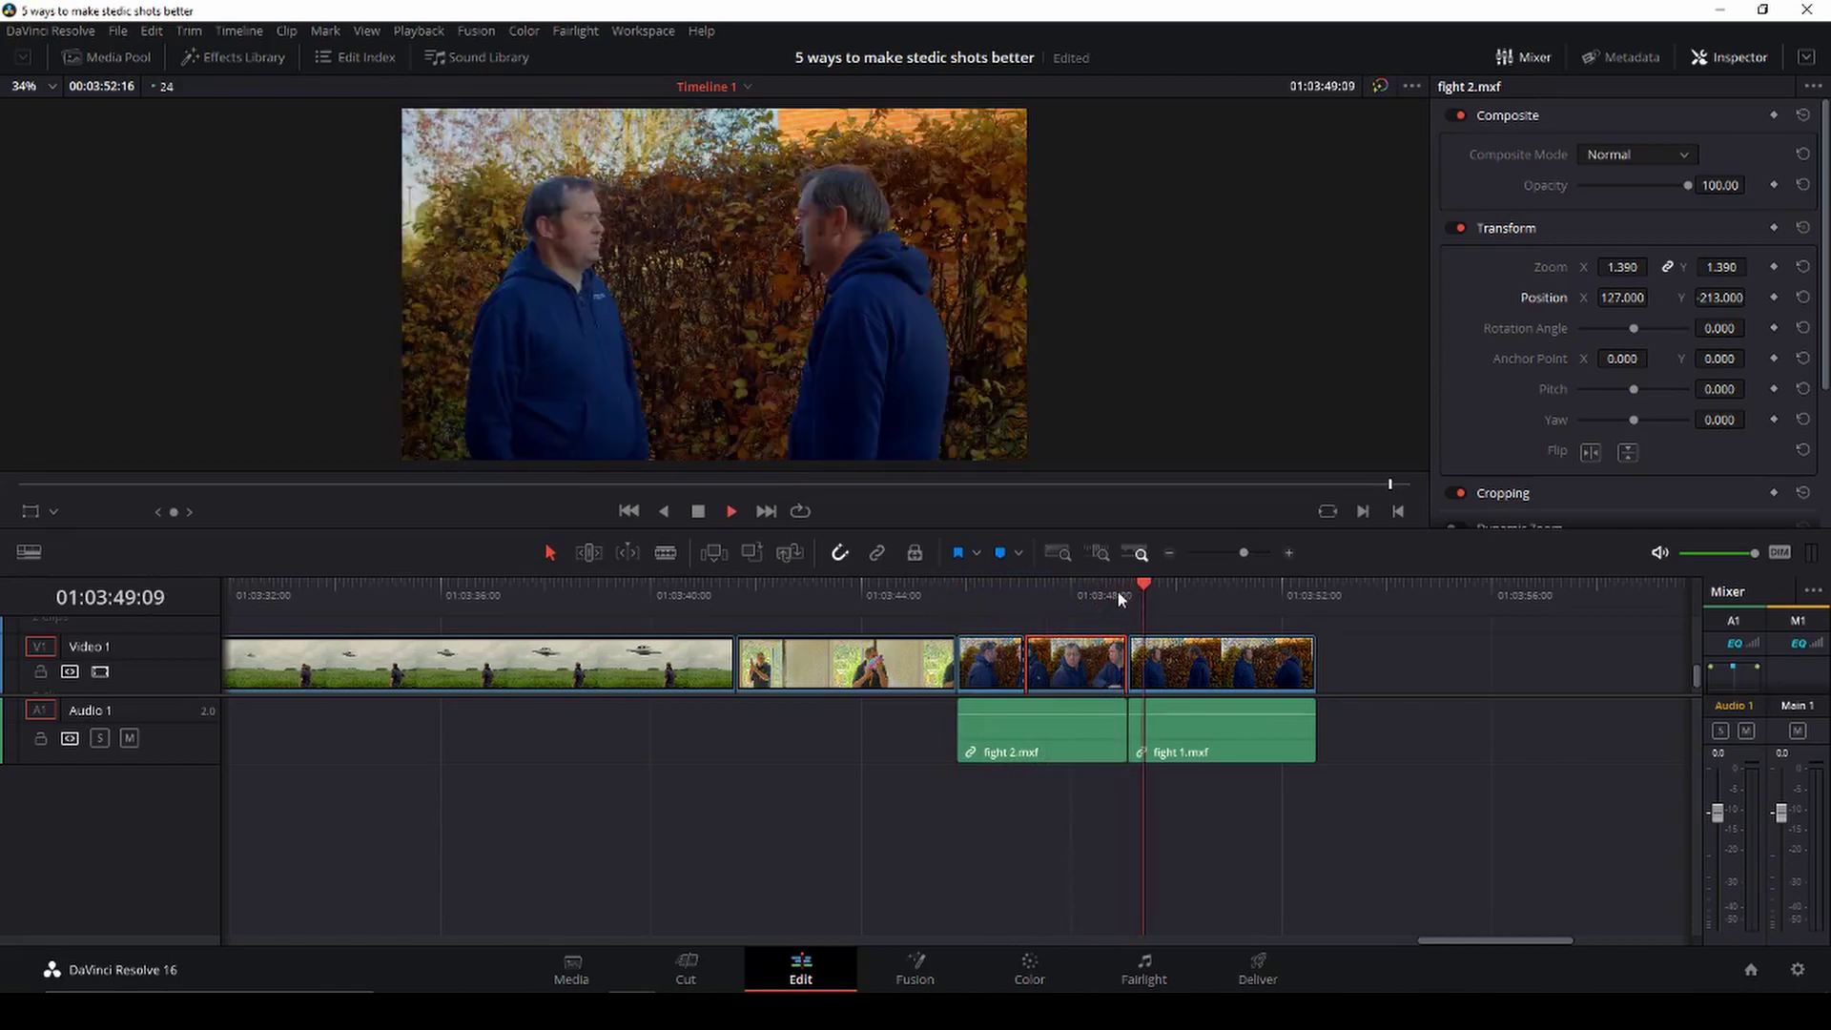
Blade fight 2 again where the punch ends, at 01:03:48:01
{"action": "left_click_drag", "start_coordinate": [1125, 589], "coordinate": [1038, 589]}
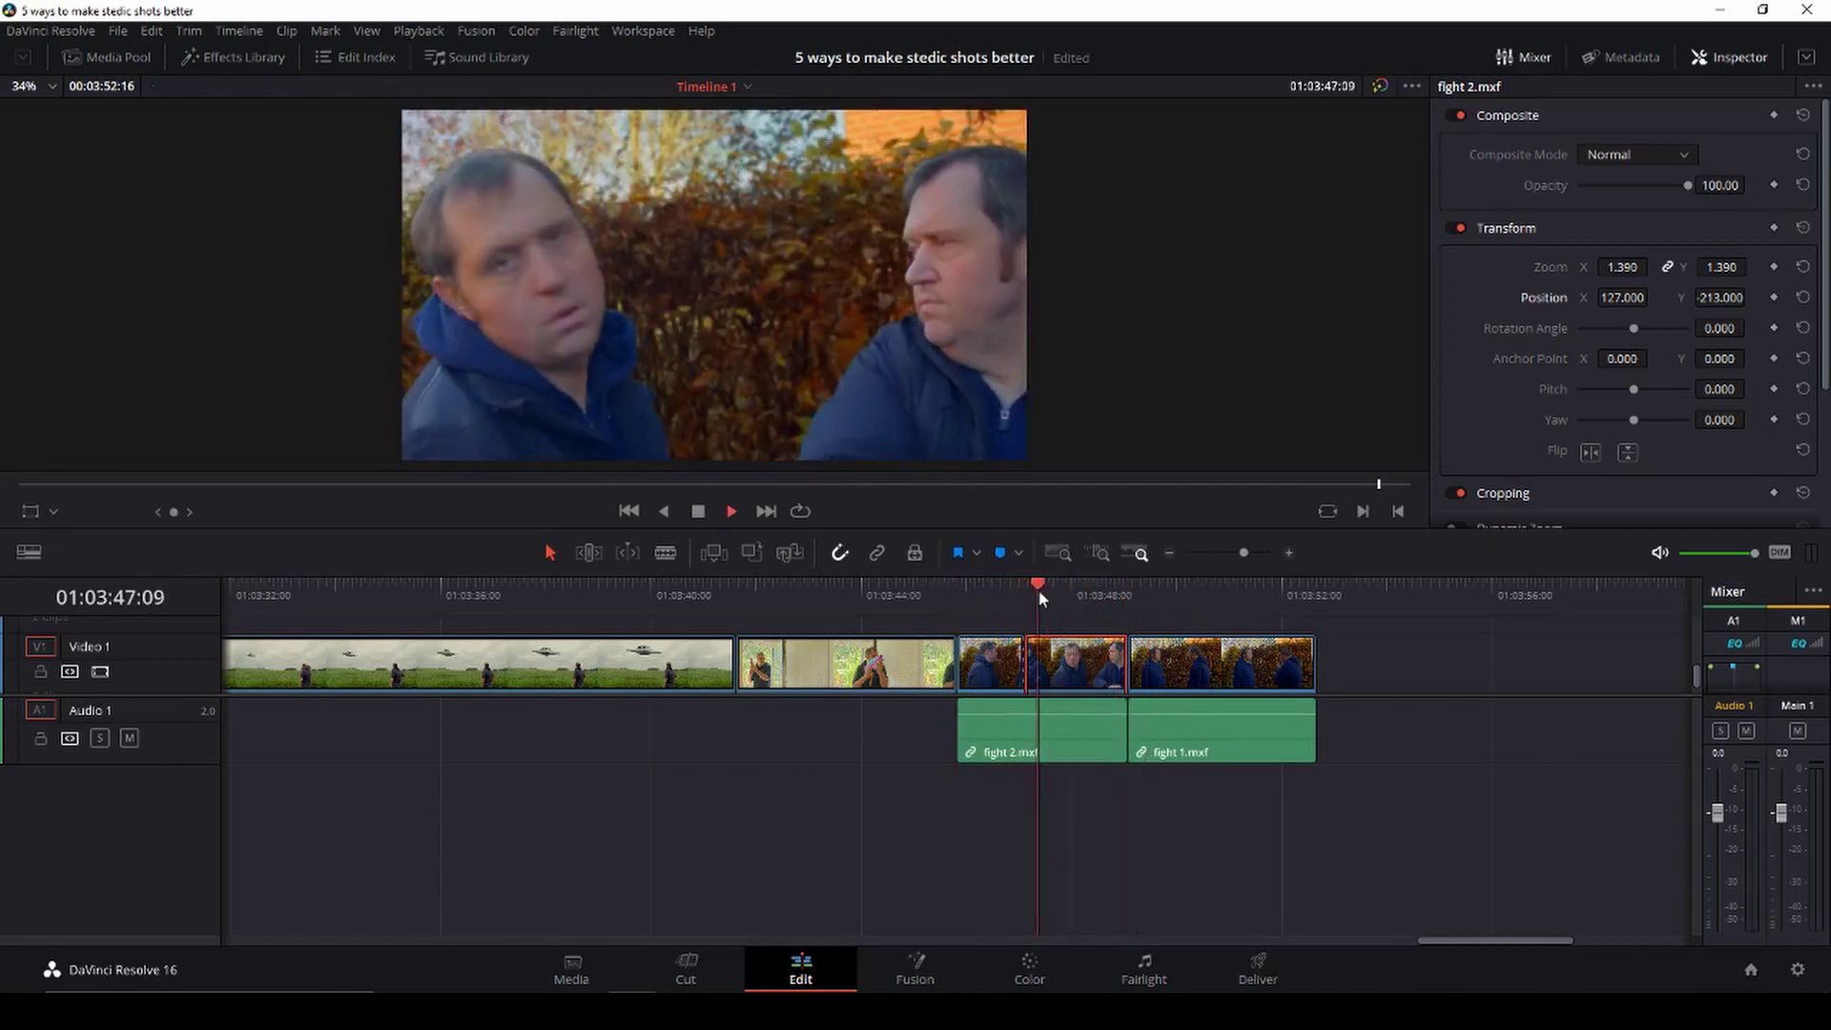
{"action": "key", "text": "space"}
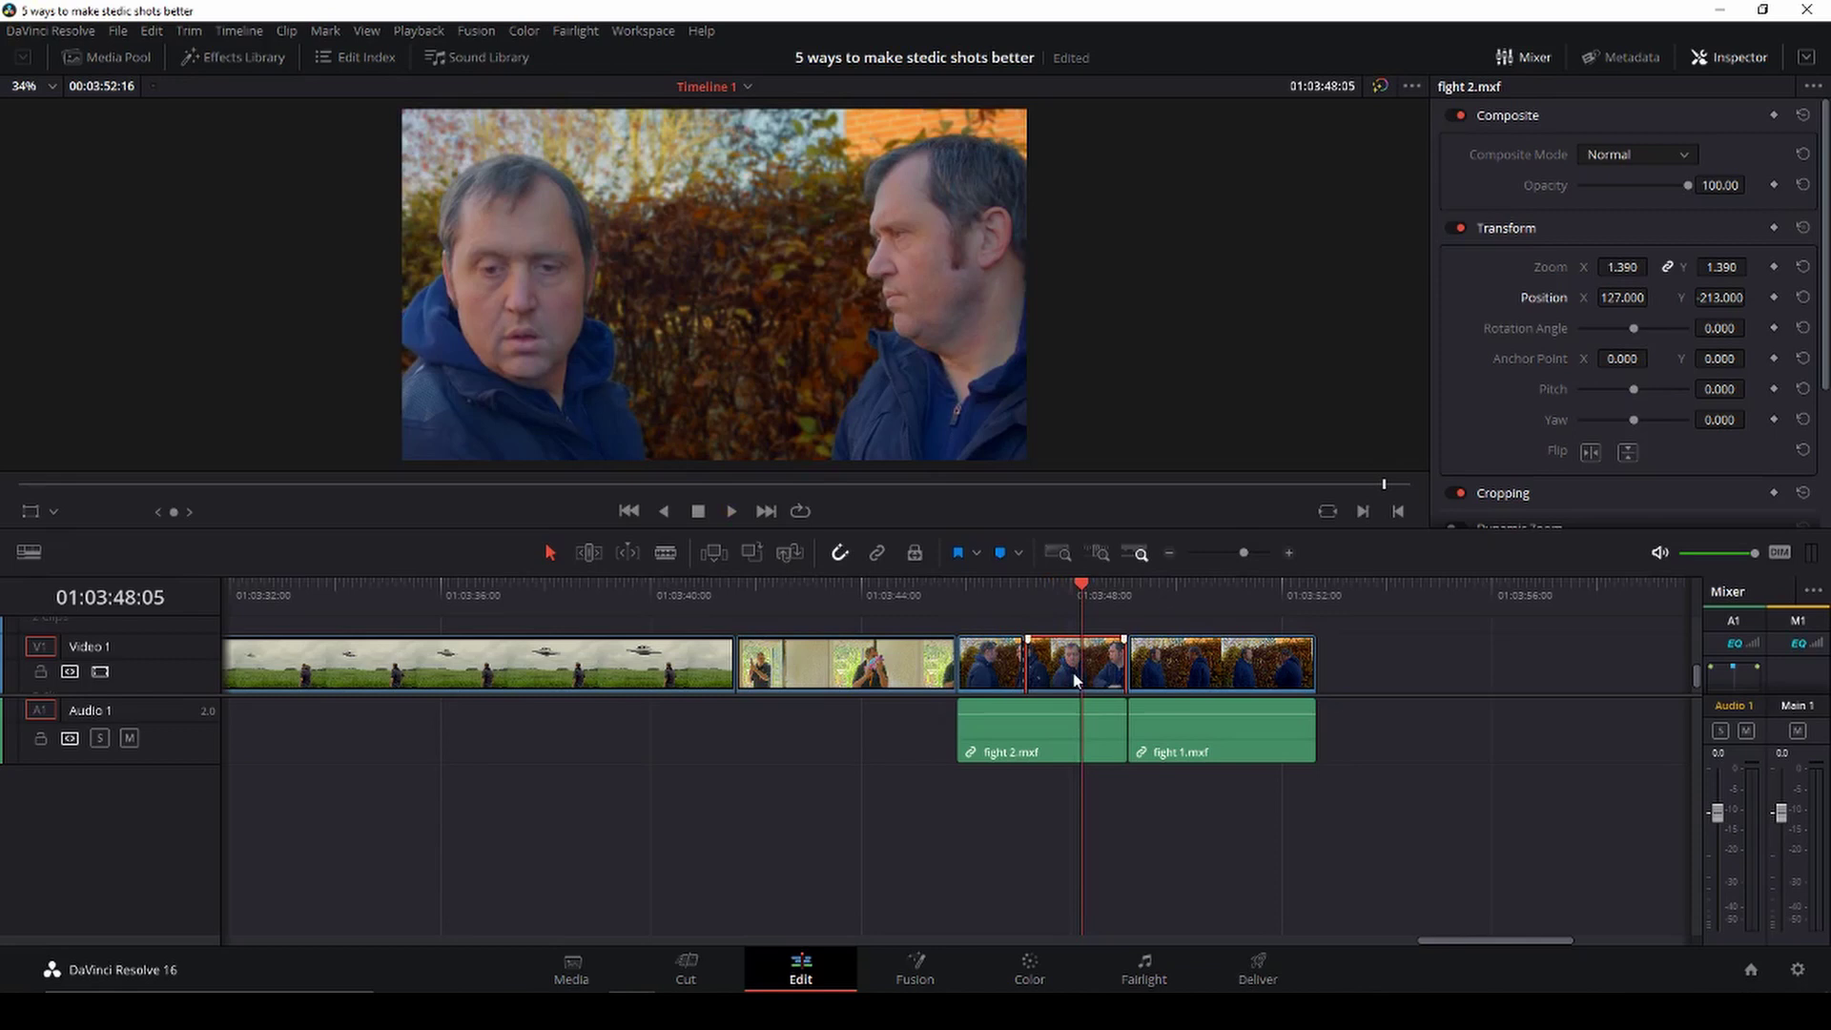
{"action": "key", "text": "b"}
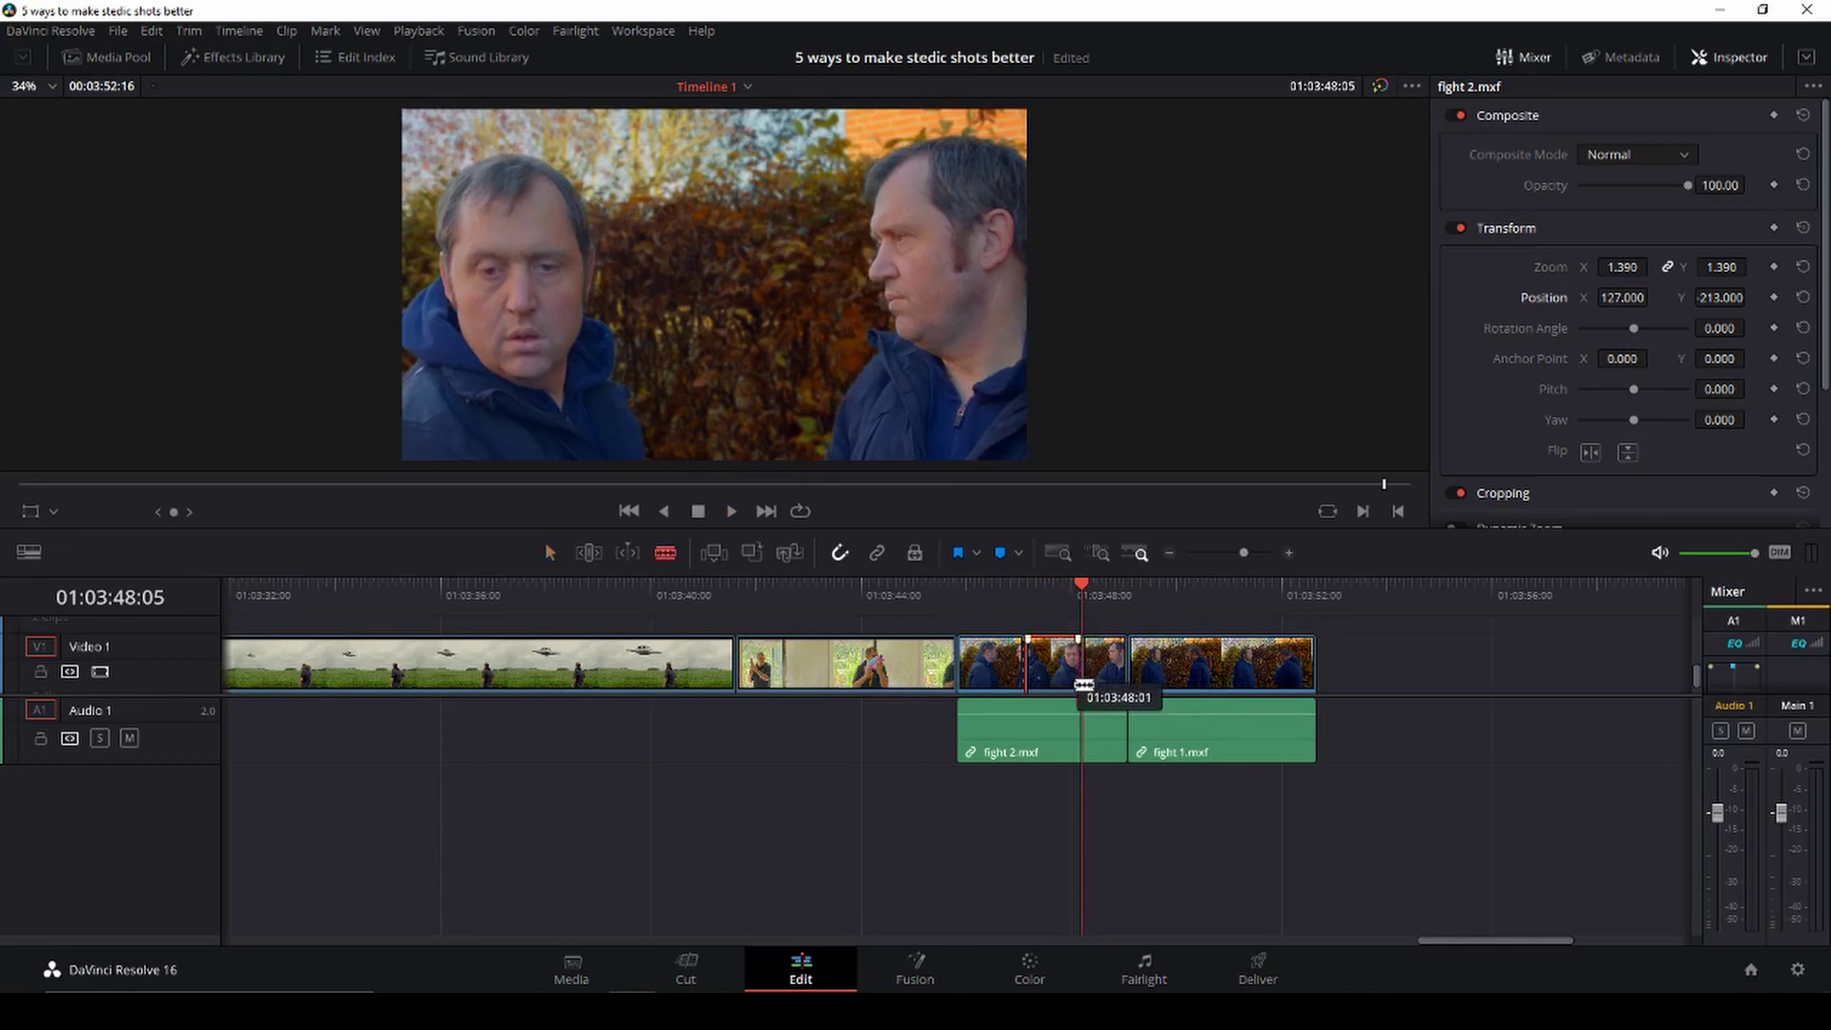
{"action": "left_click", "coordinate": [1084, 685]}
{"action": "key", "text": "a"}
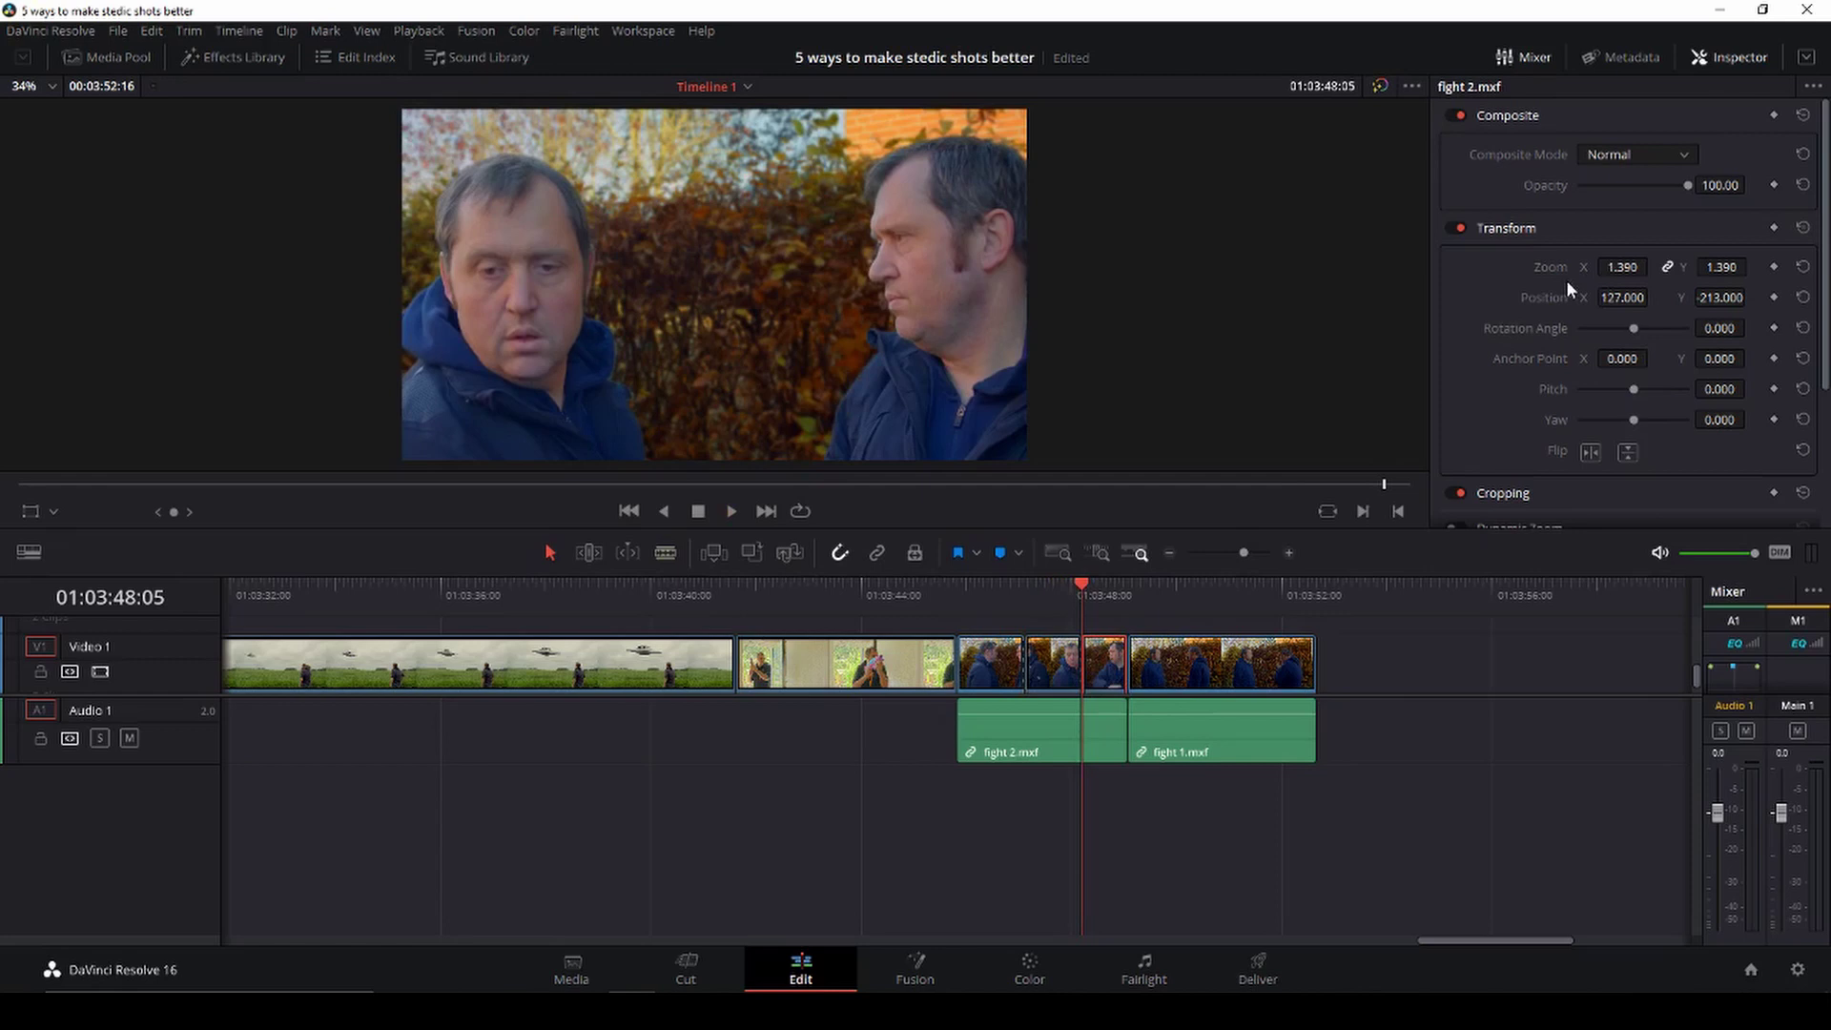
Reset the following piece to Zoom 1.000 and Position 0, 0, then play the fight sequence
{"action": "left_click", "coordinate": [1803, 268]}
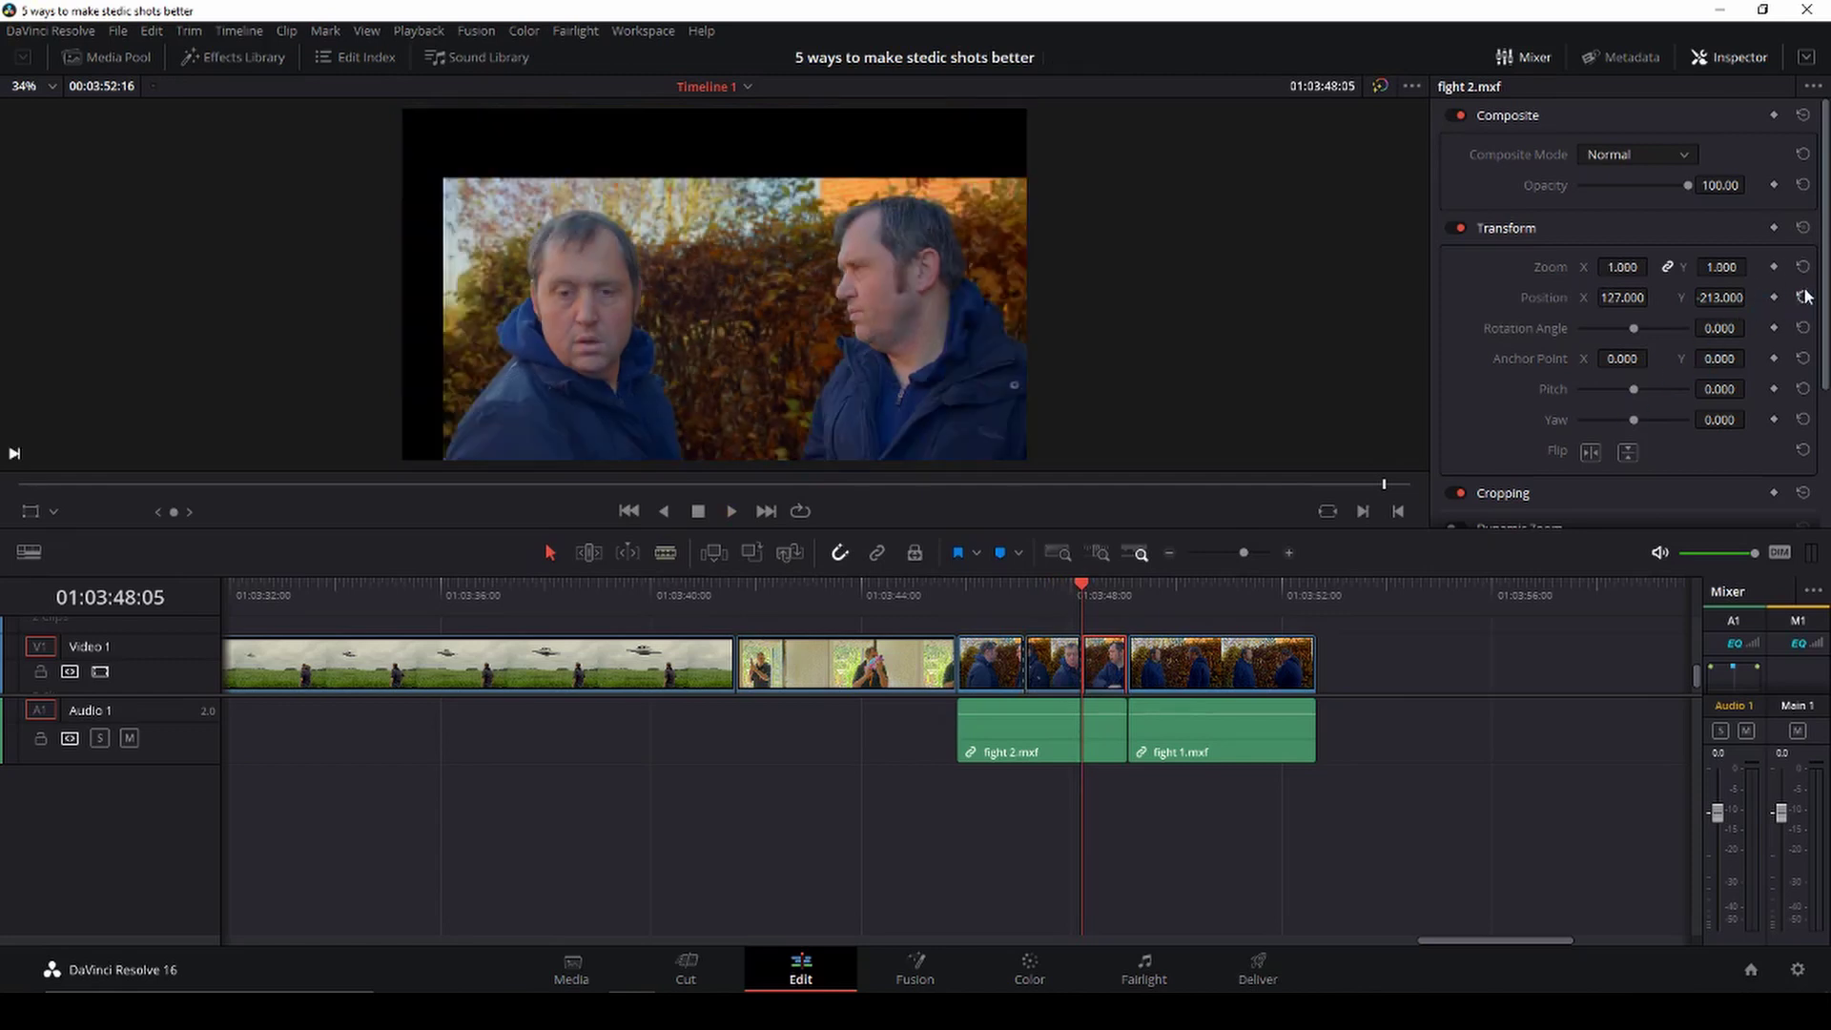
{"action": "left_click", "coordinate": [1800, 298]}
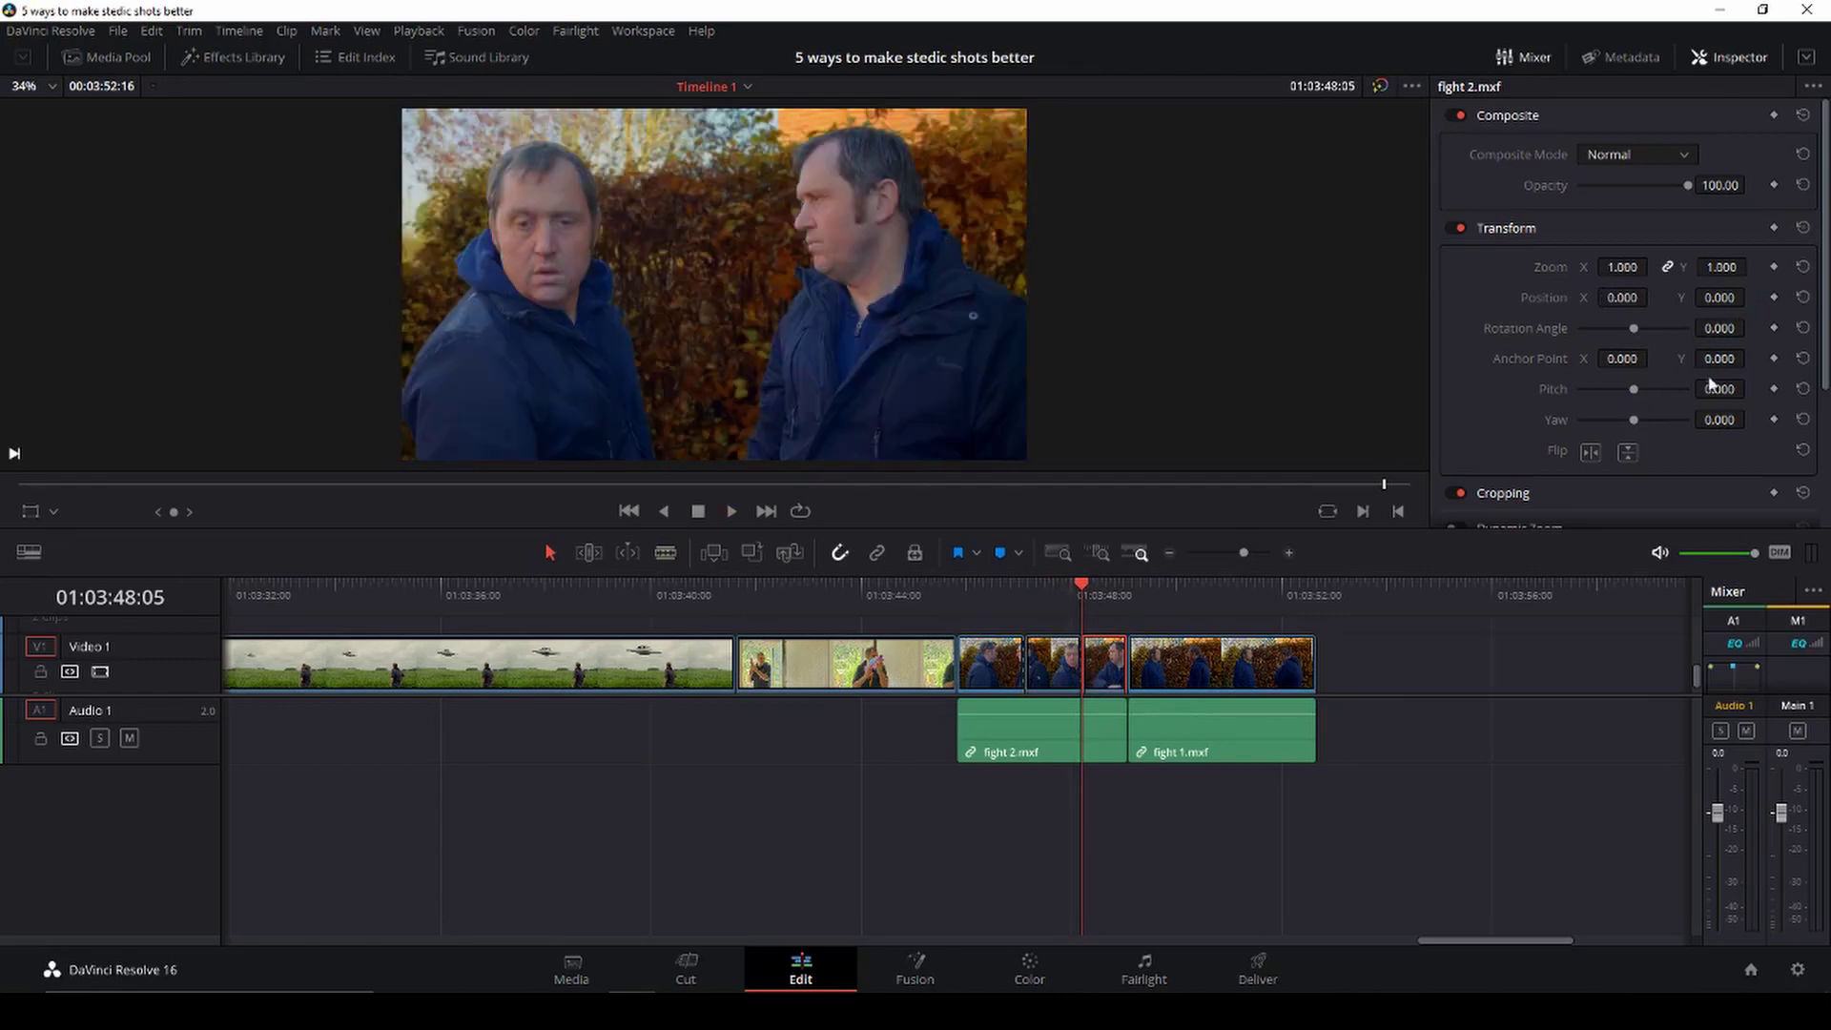
{"action": "left_click", "coordinate": [963, 592]}
{"action": "key", "text": "space"}
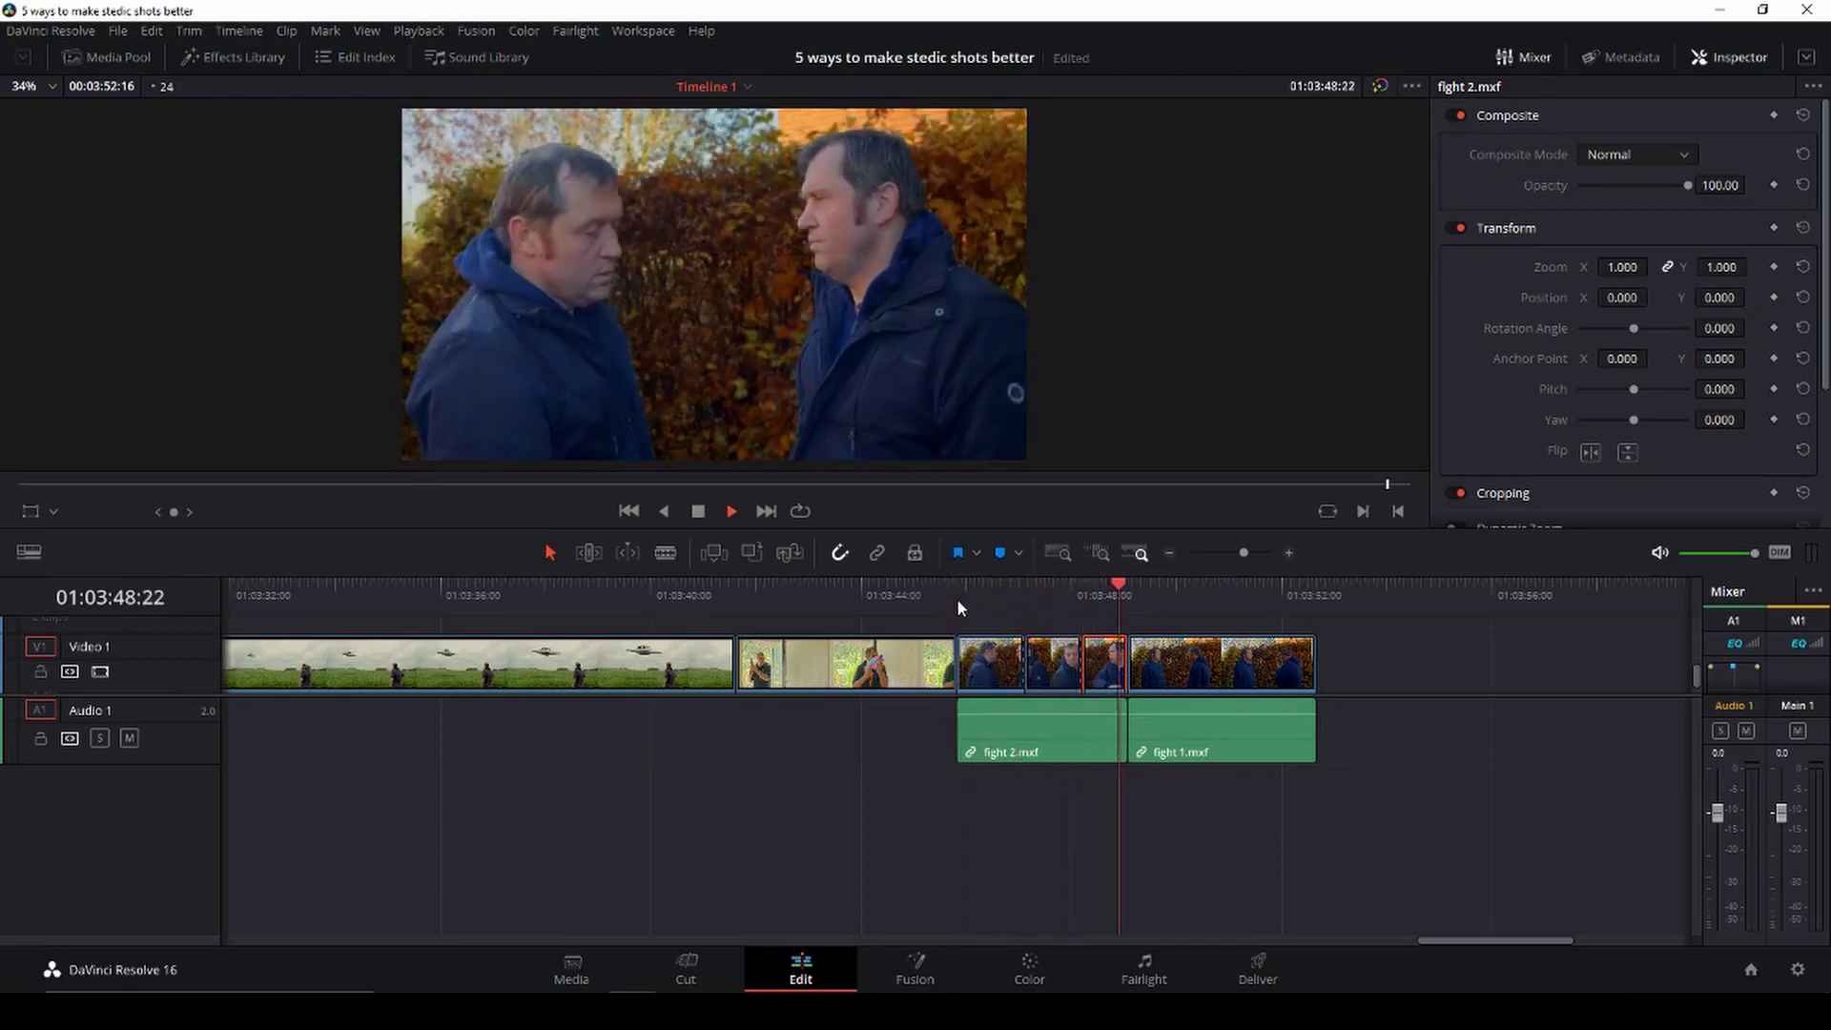
{"action": "key", "text": "space"}
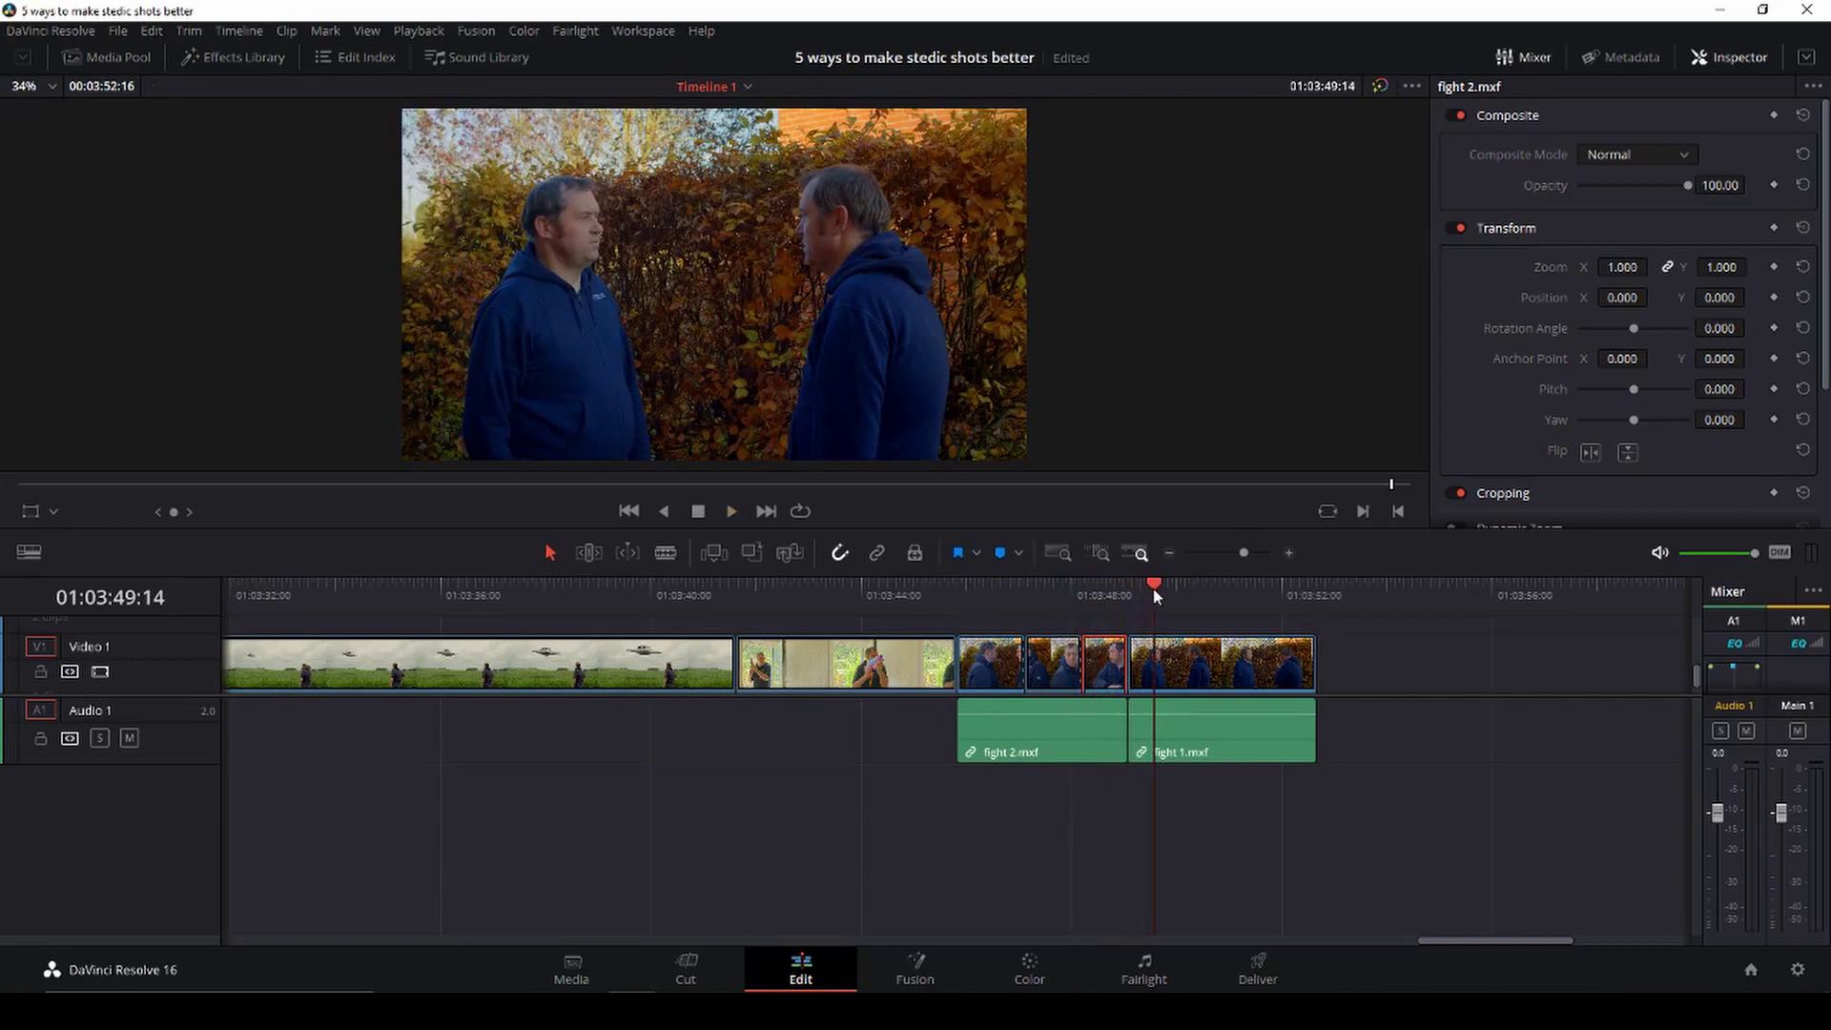
{"action": "left_click_drag", "start_coordinate": [1153, 587], "coordinate": [1128, 589]}
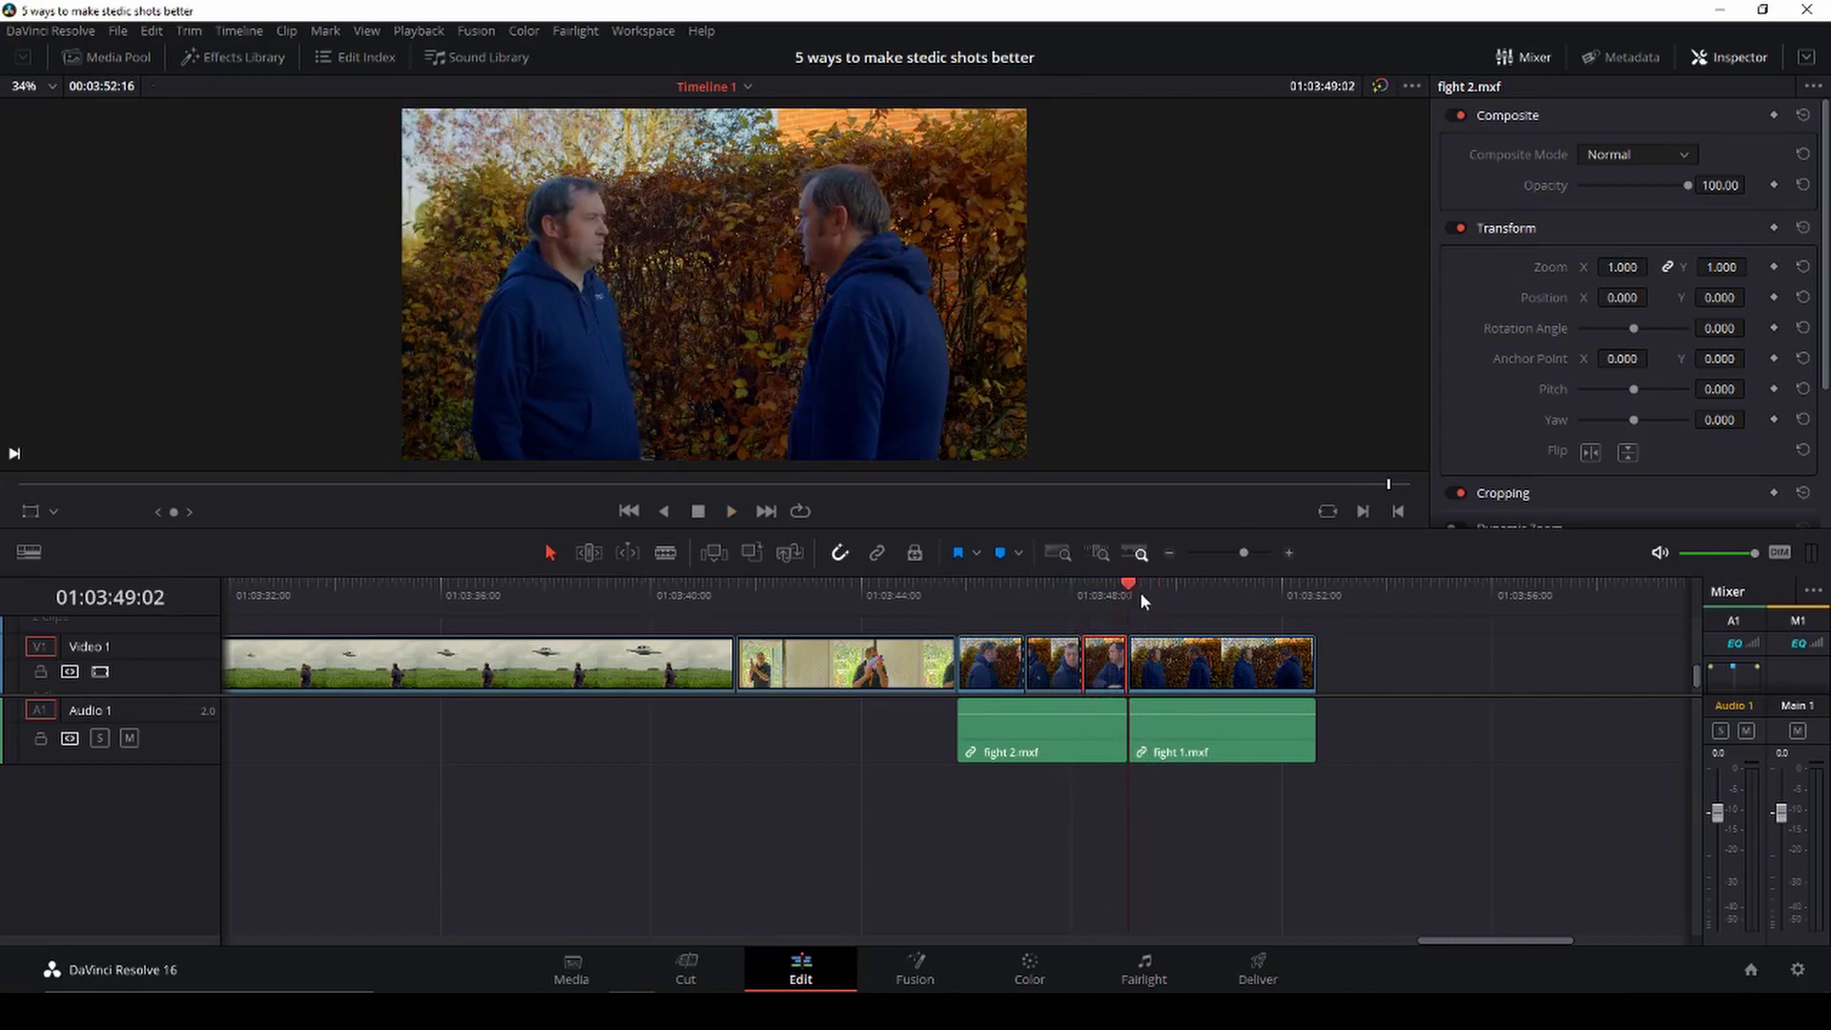
Select fight 1 and find Camera Shake in the OpenFX library by searching 'ca'
{"action": "key", "text": "shift+v"}
{"action": "left_click", "coordinate": [241, 55]}
{"action": "left_click", "coordinate": [242, 52]}
{"action": "left_click", "coordinate": [242, 52]}
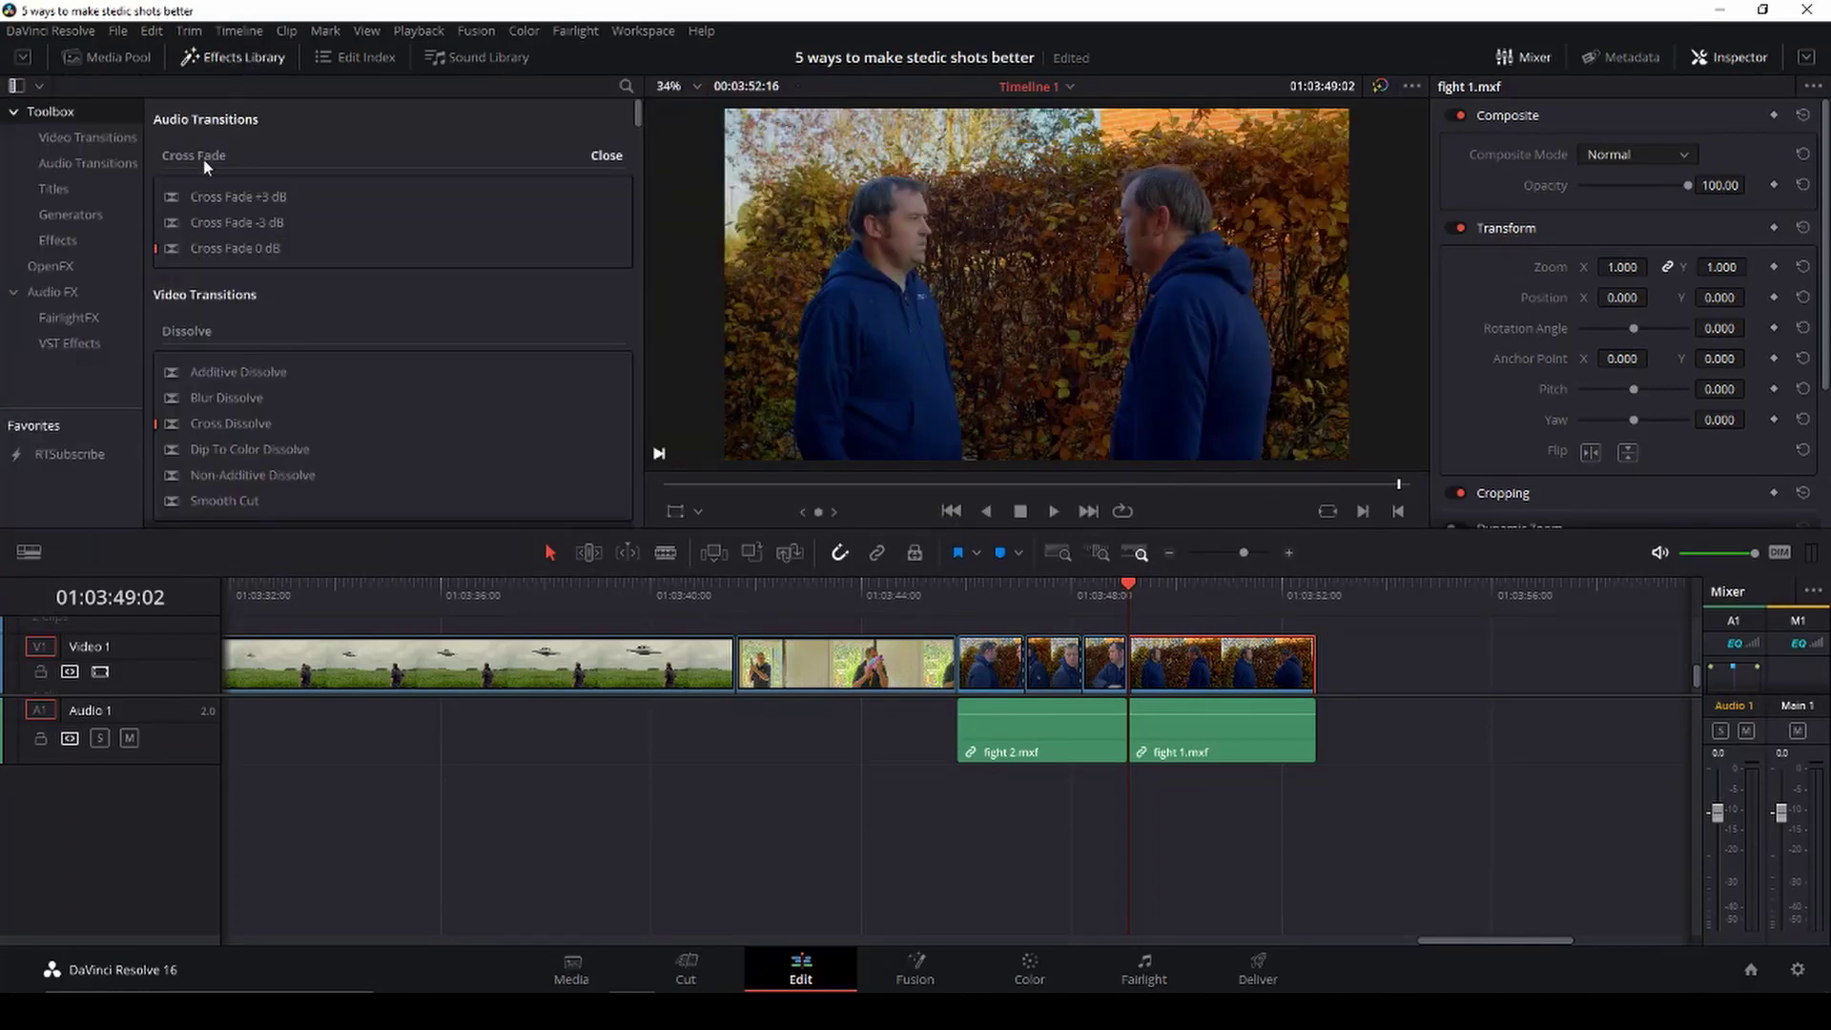
{"action": "left_click", "coordinate": [83, 261]}
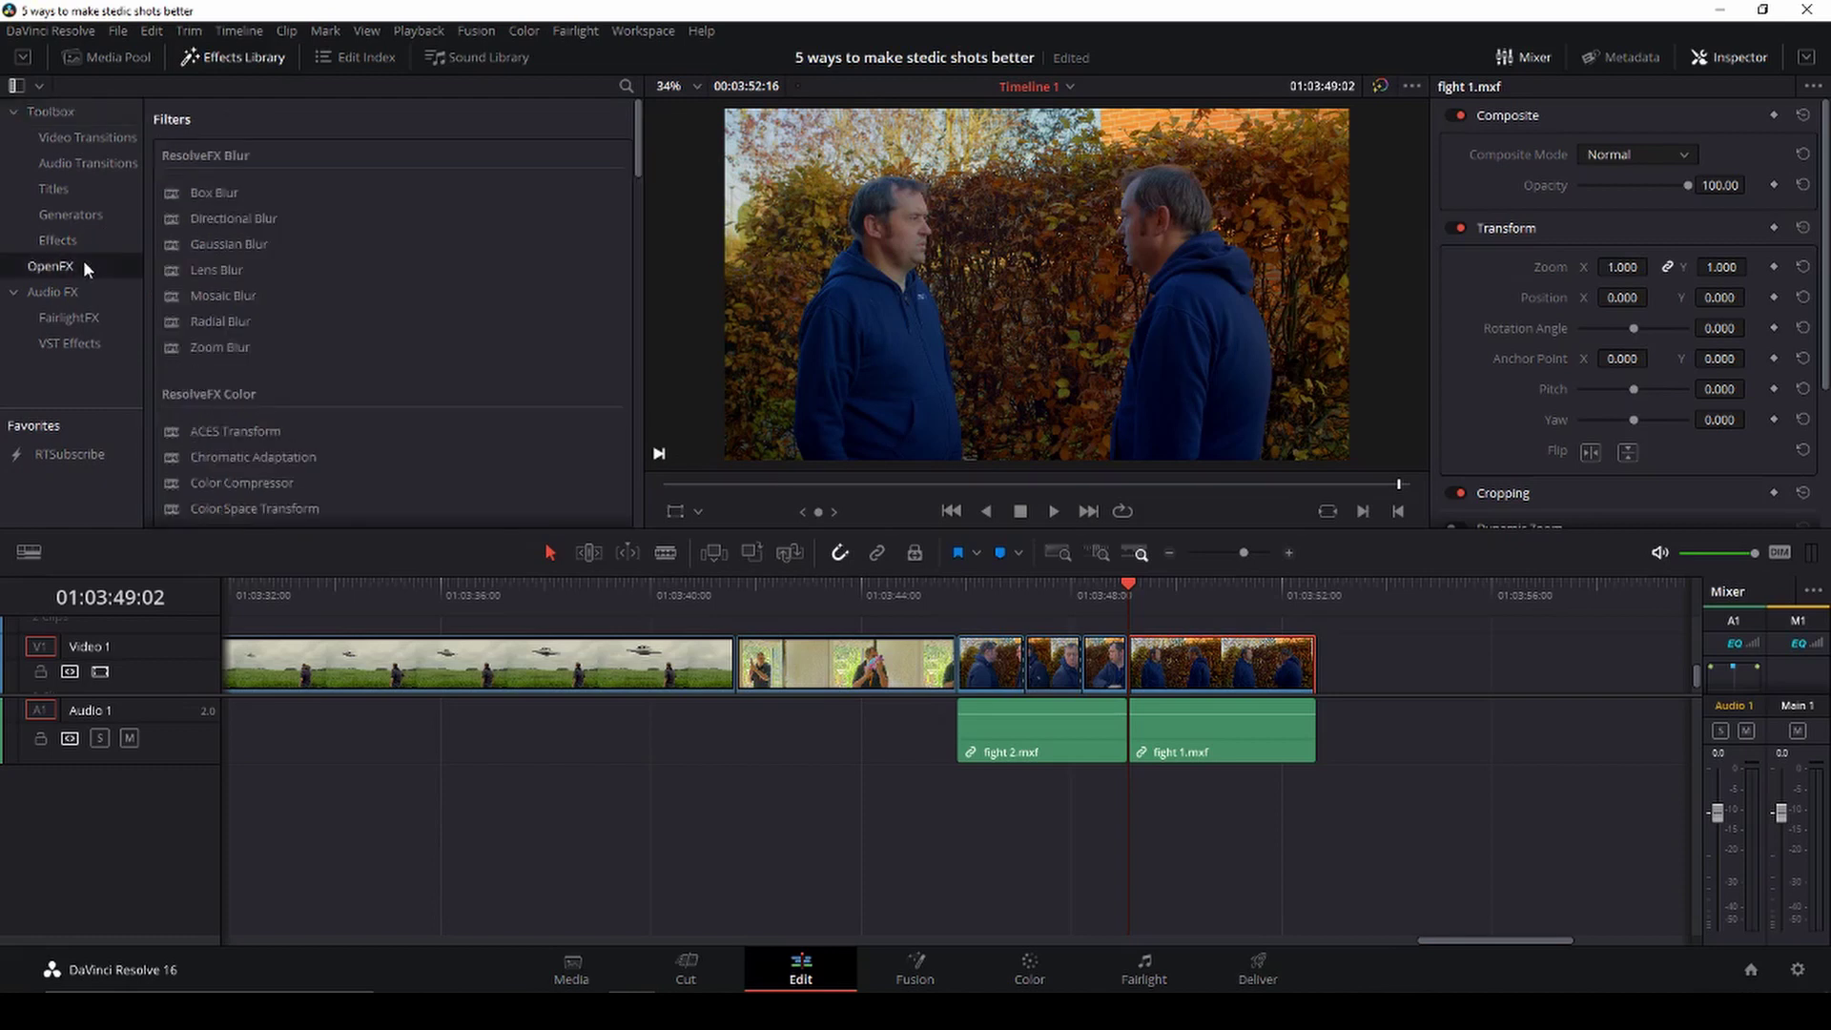
{"action": "left_click", "coordinate": [625, 86]}
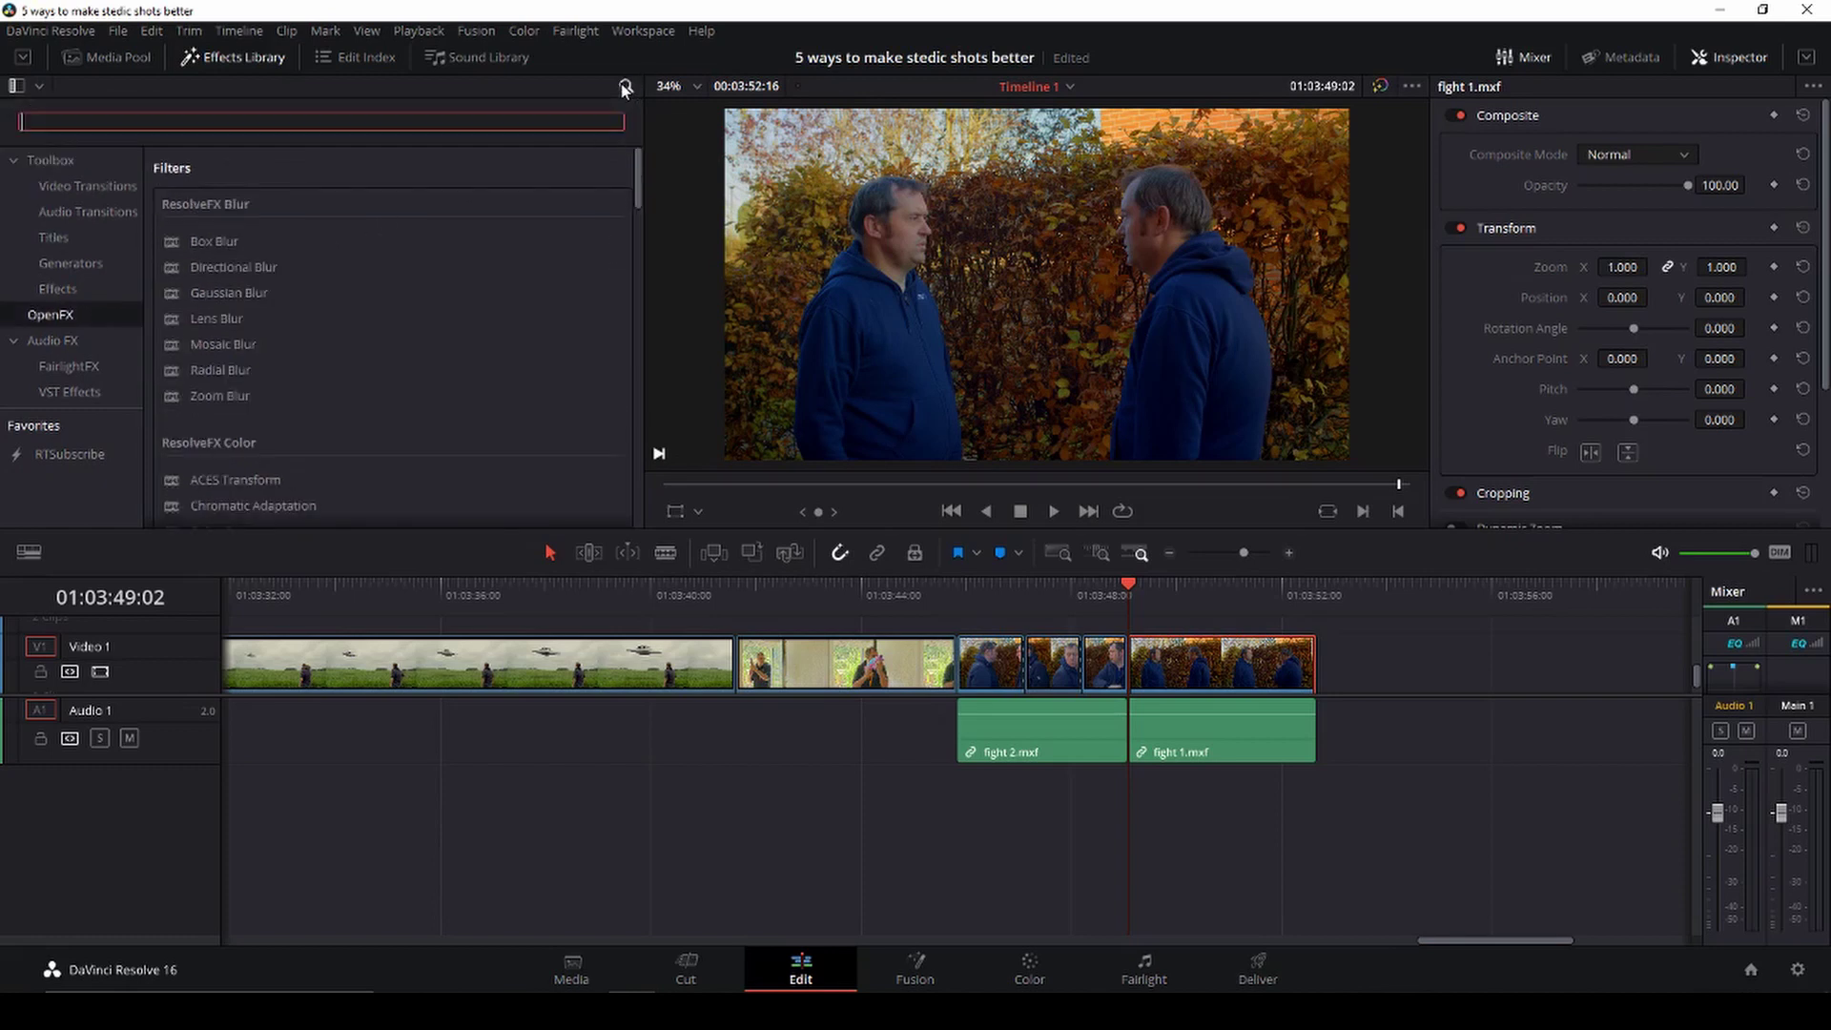
{"action": "type", "text": "ca"}
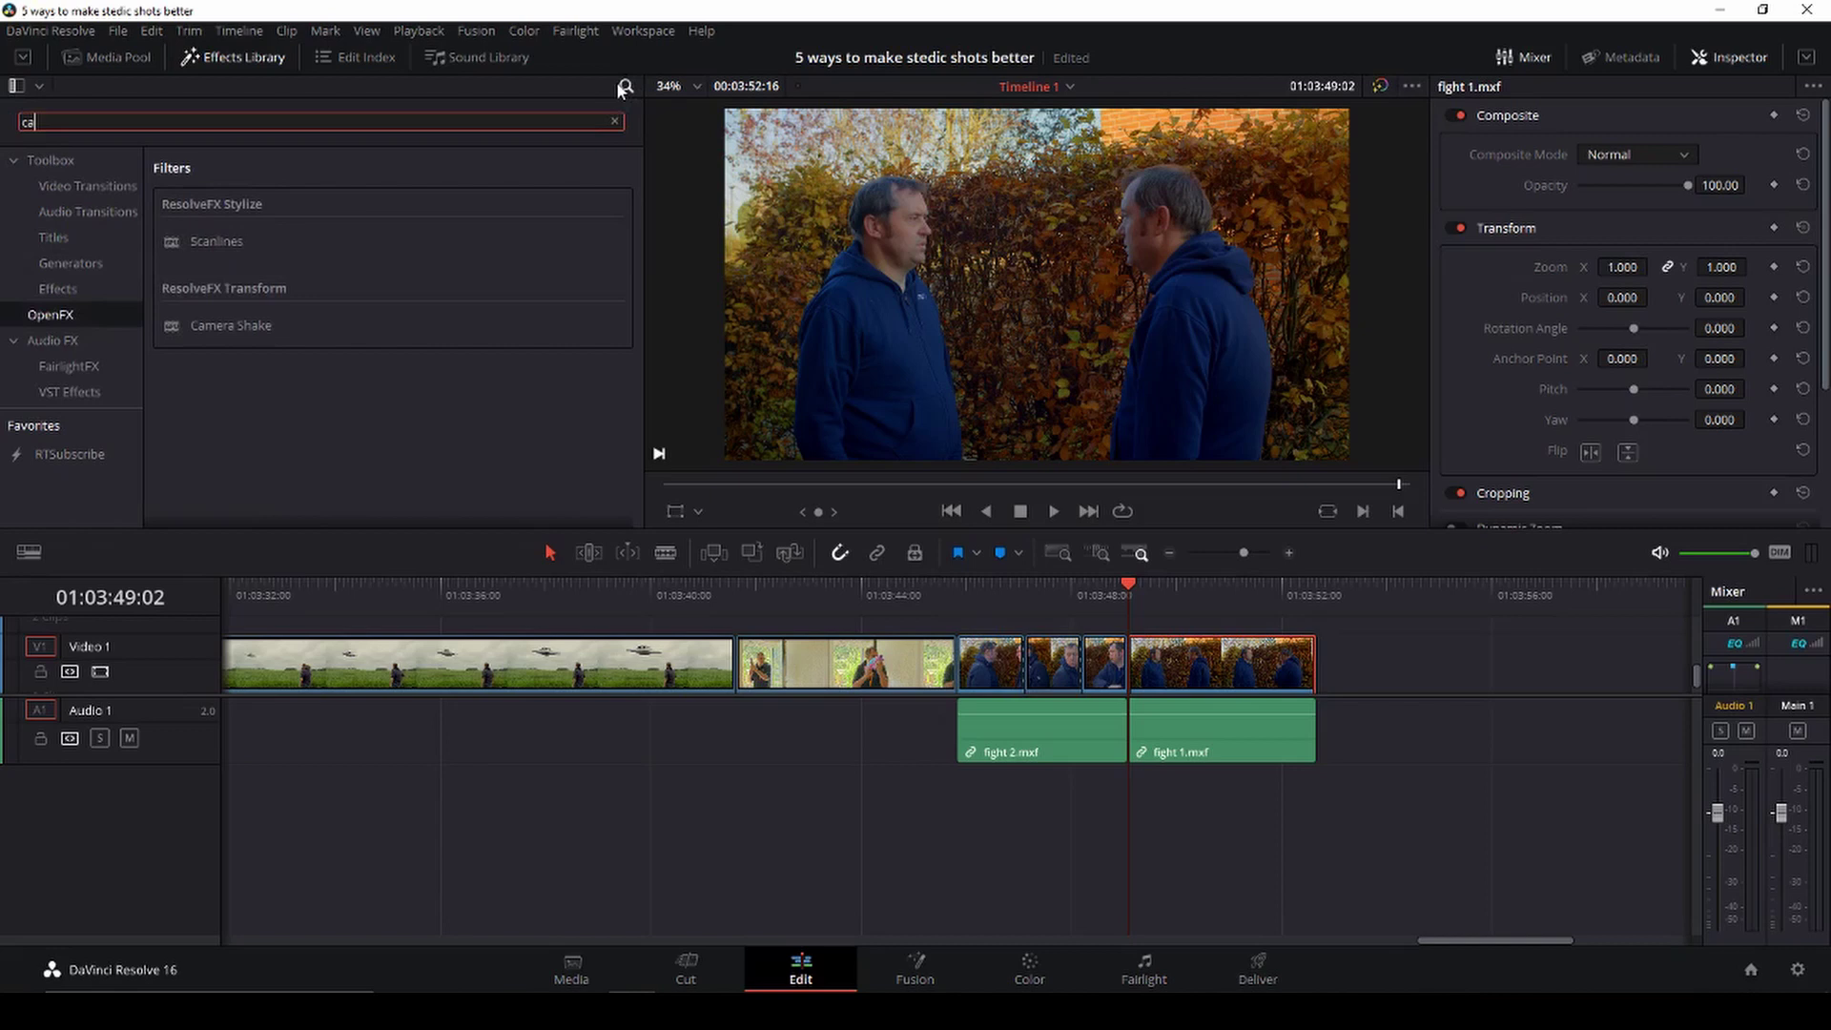
{"action": "left_click", "coordinate": [263, 328]}
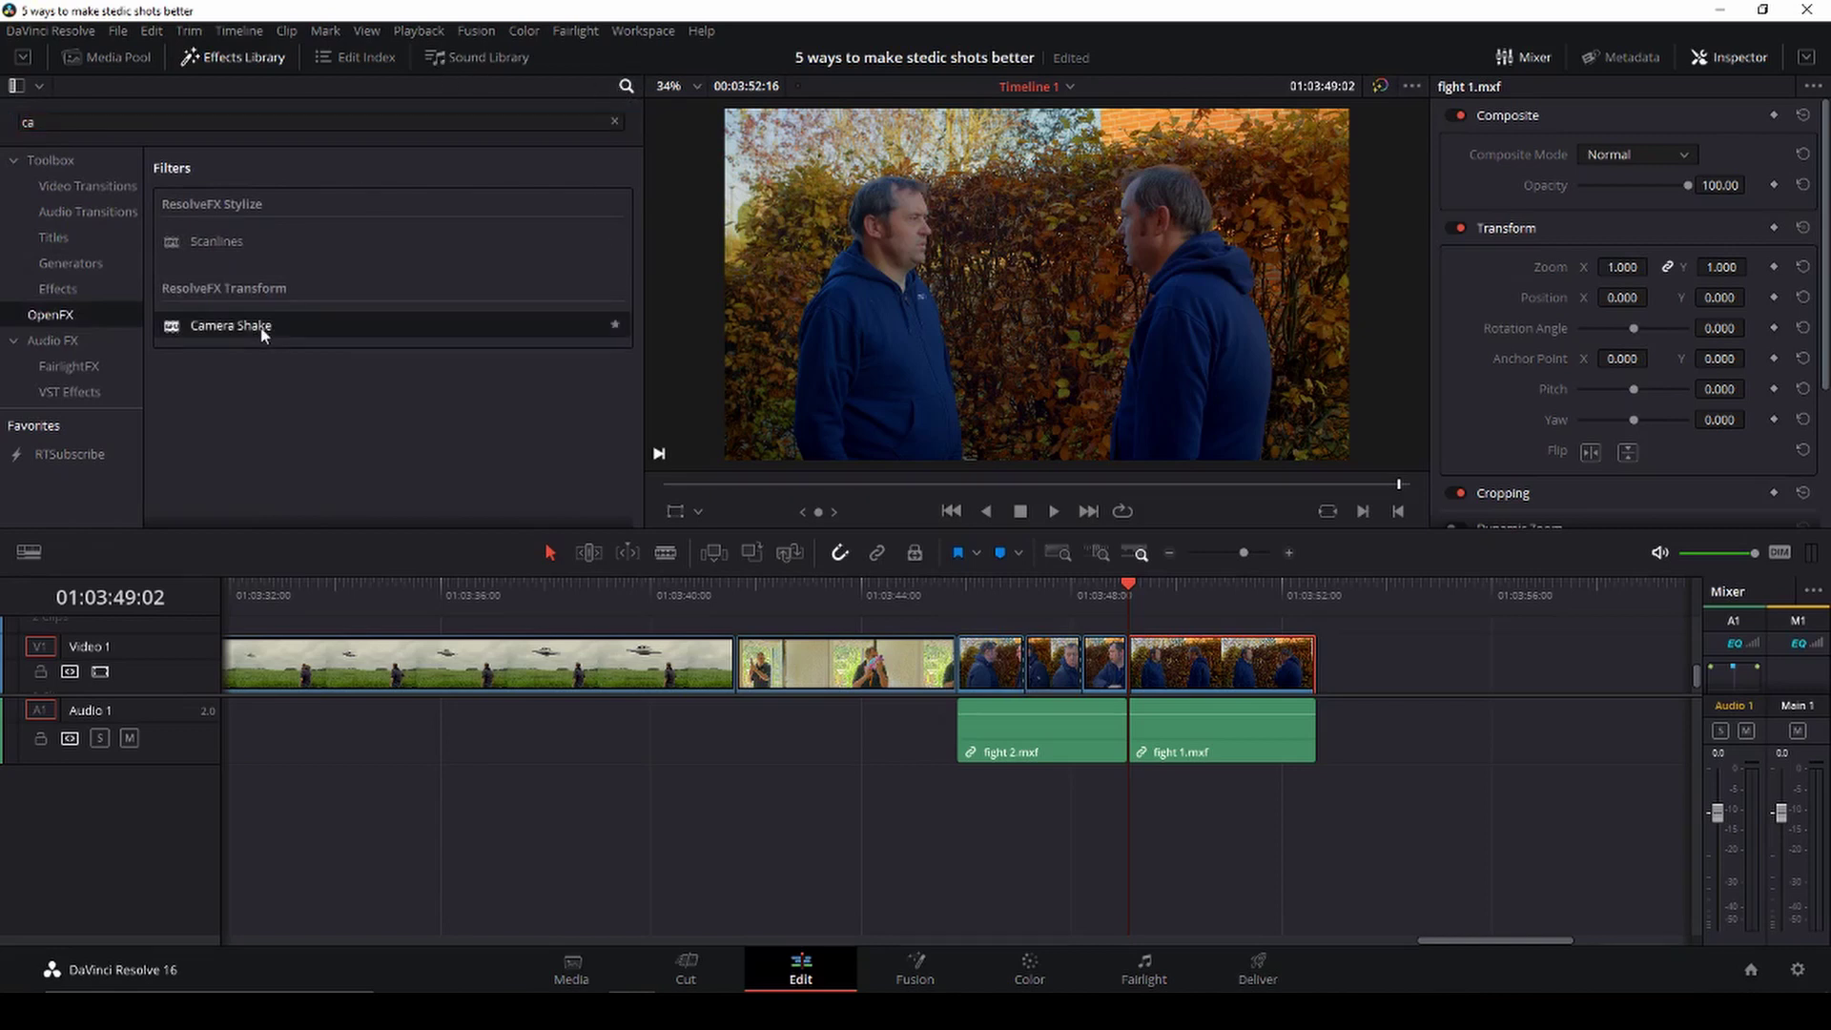
Apply Camera Shake to fight 1 and lower its Motion Scale to about 0.24
{"action": "left_click_drag", "start_coordinate": [264, 328], "coordinate": [1201, 650]}
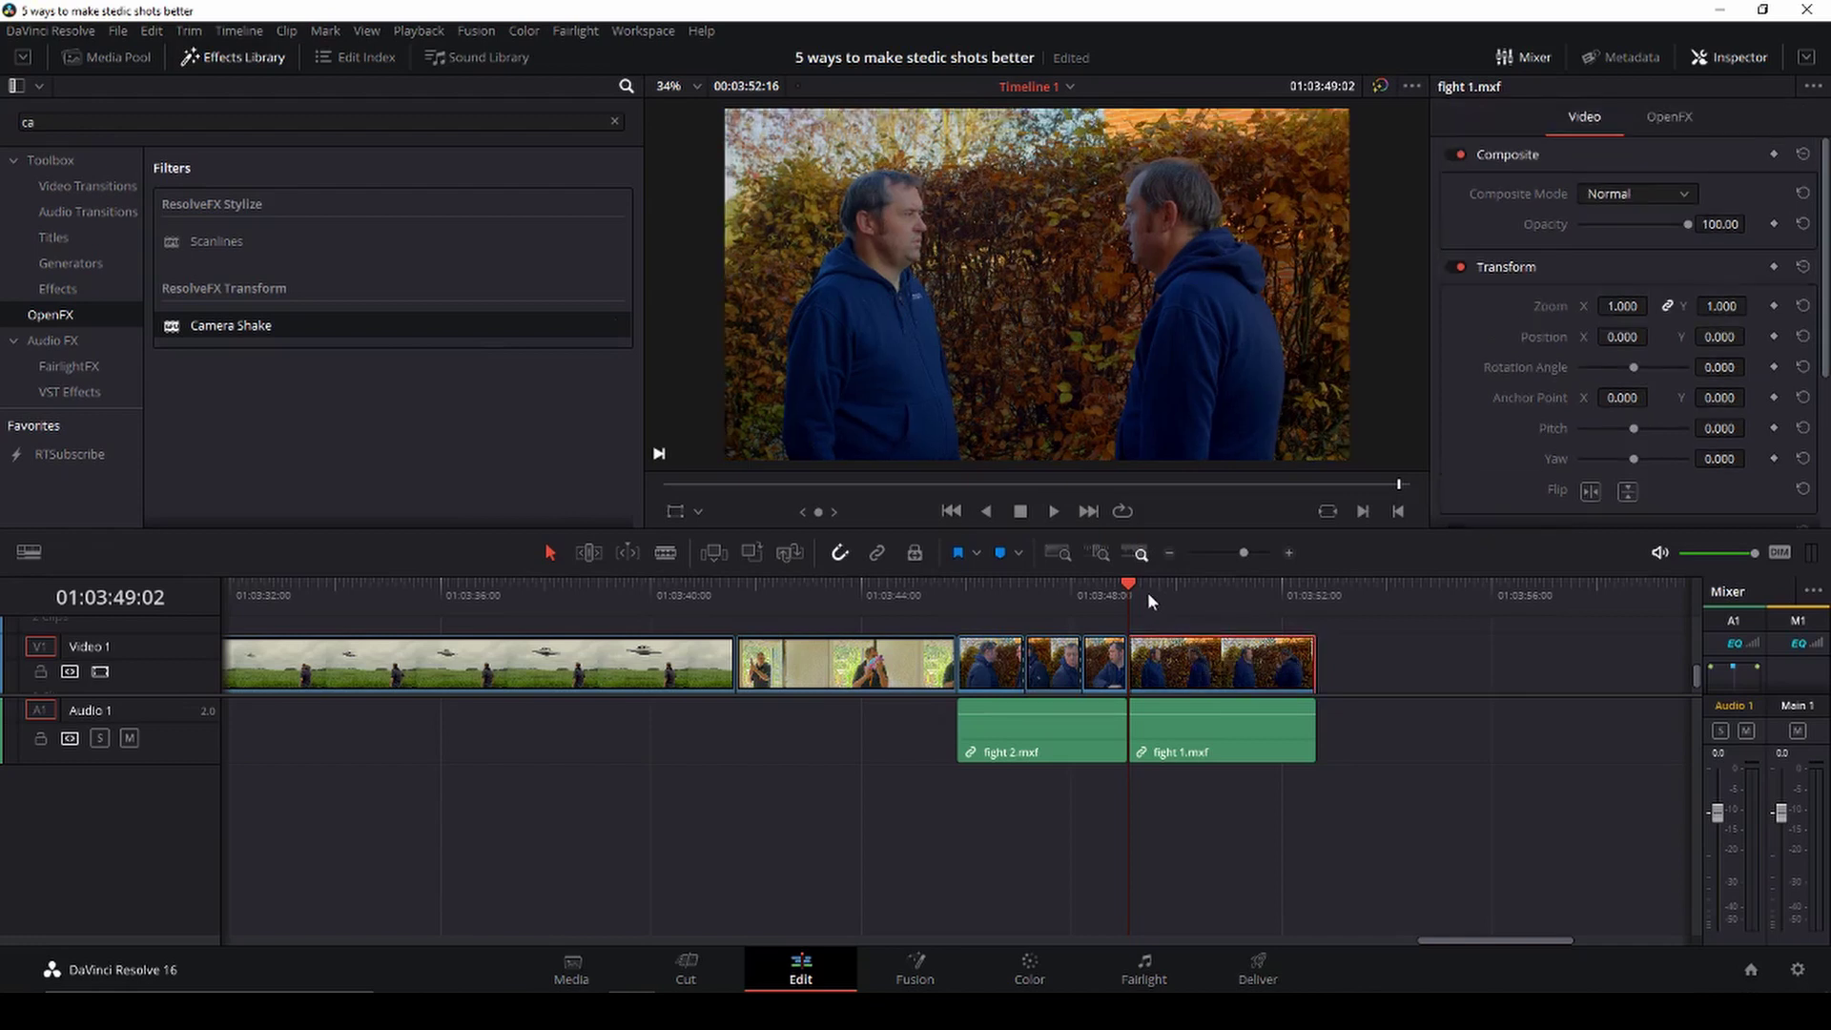
{"action": "key", "text": "space"}
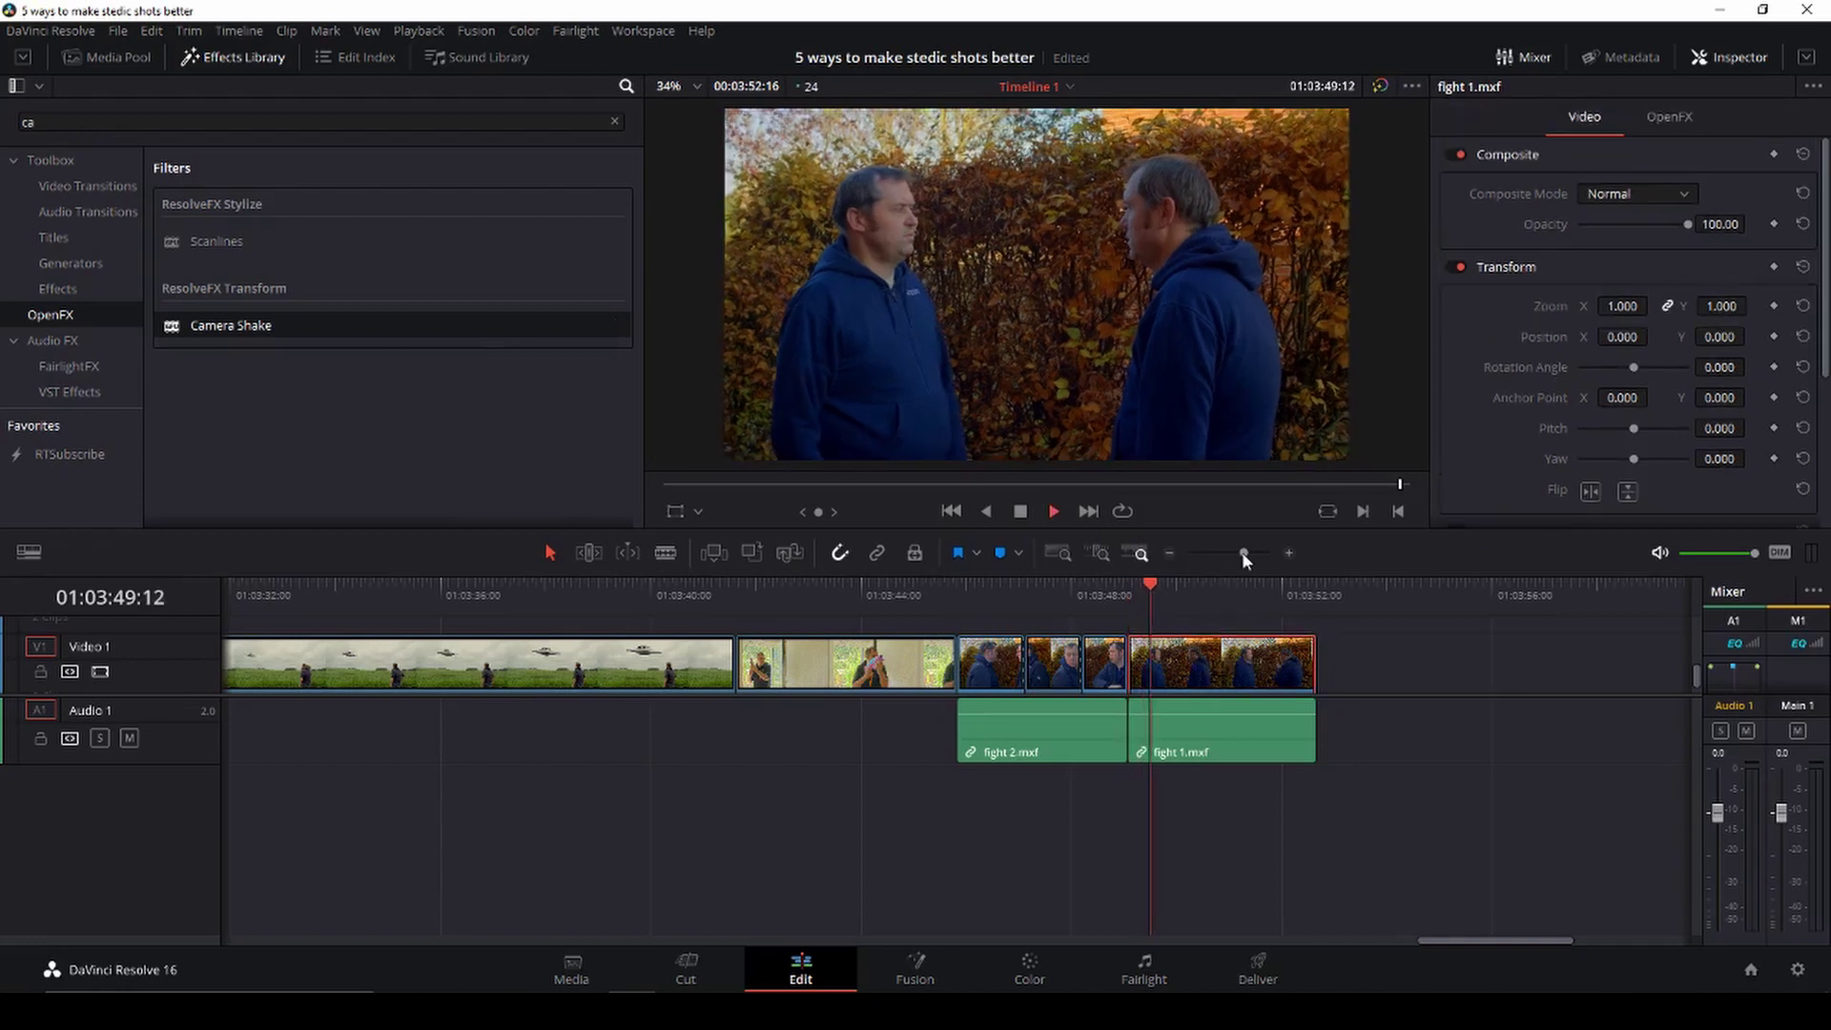
{"action": "key", "text": "space"}
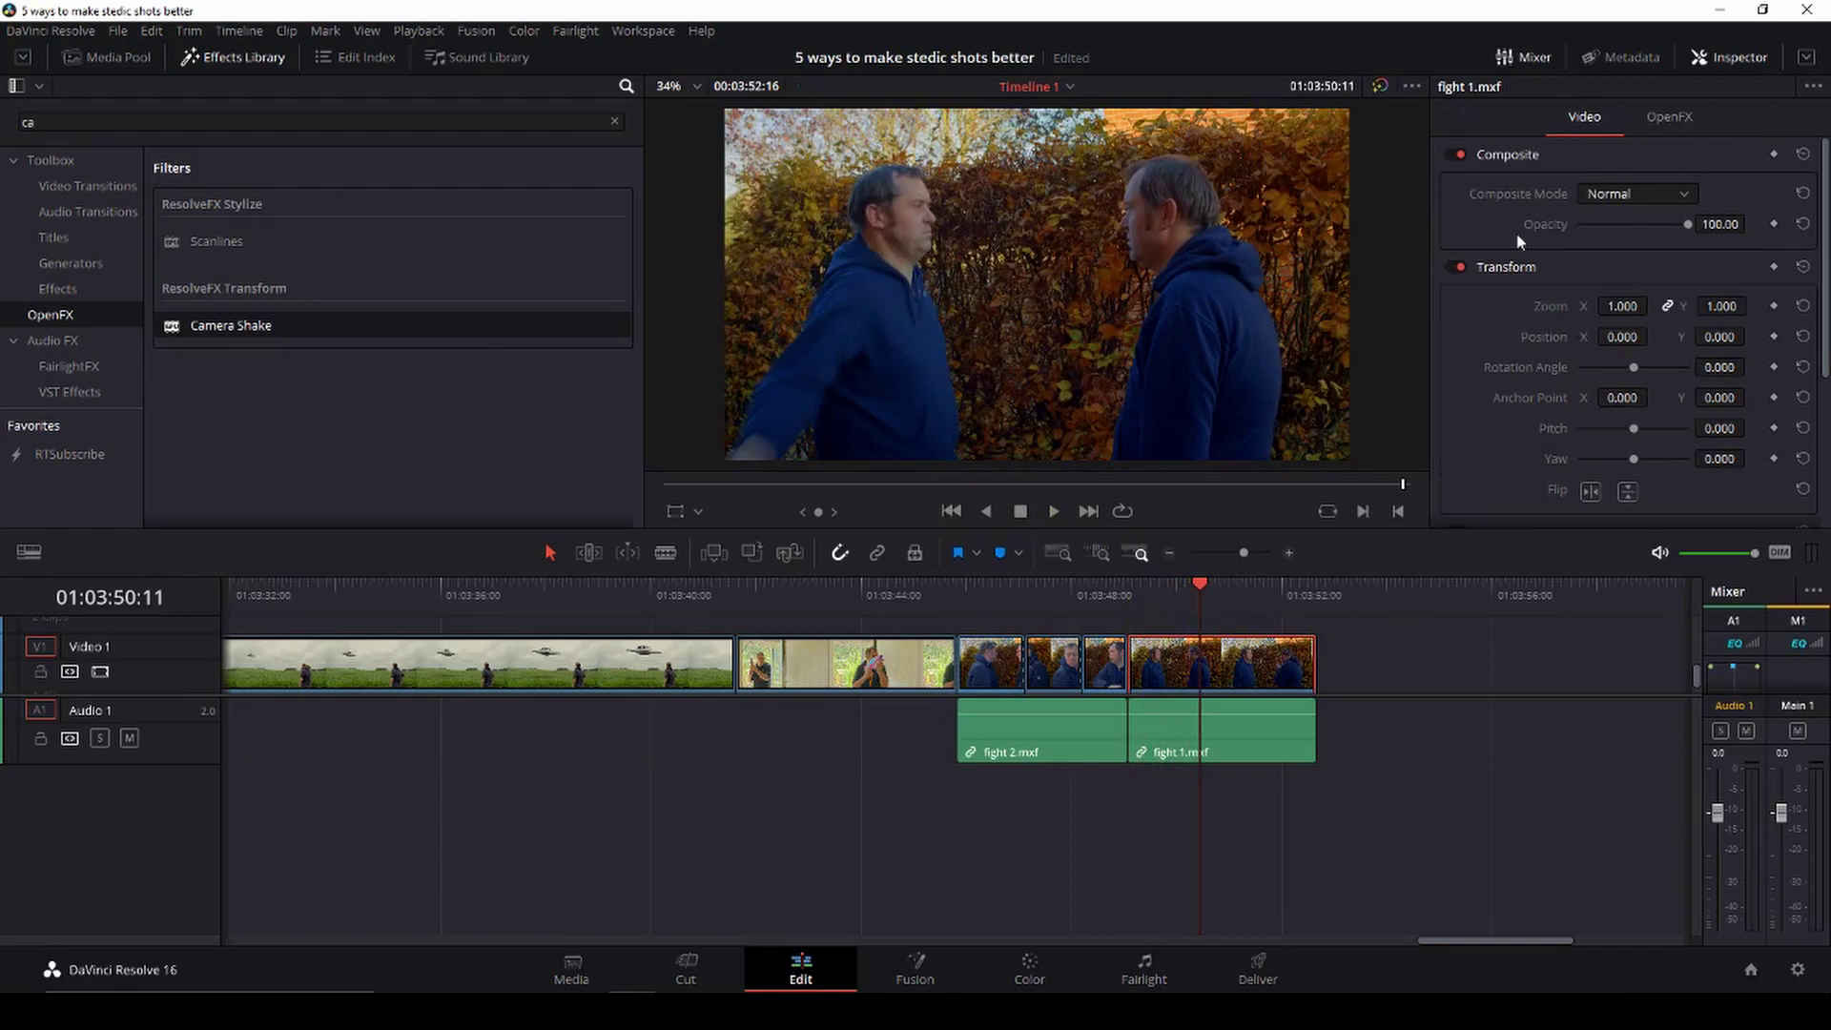
{"action": "left_click", "coordinate": [1682, 123]}
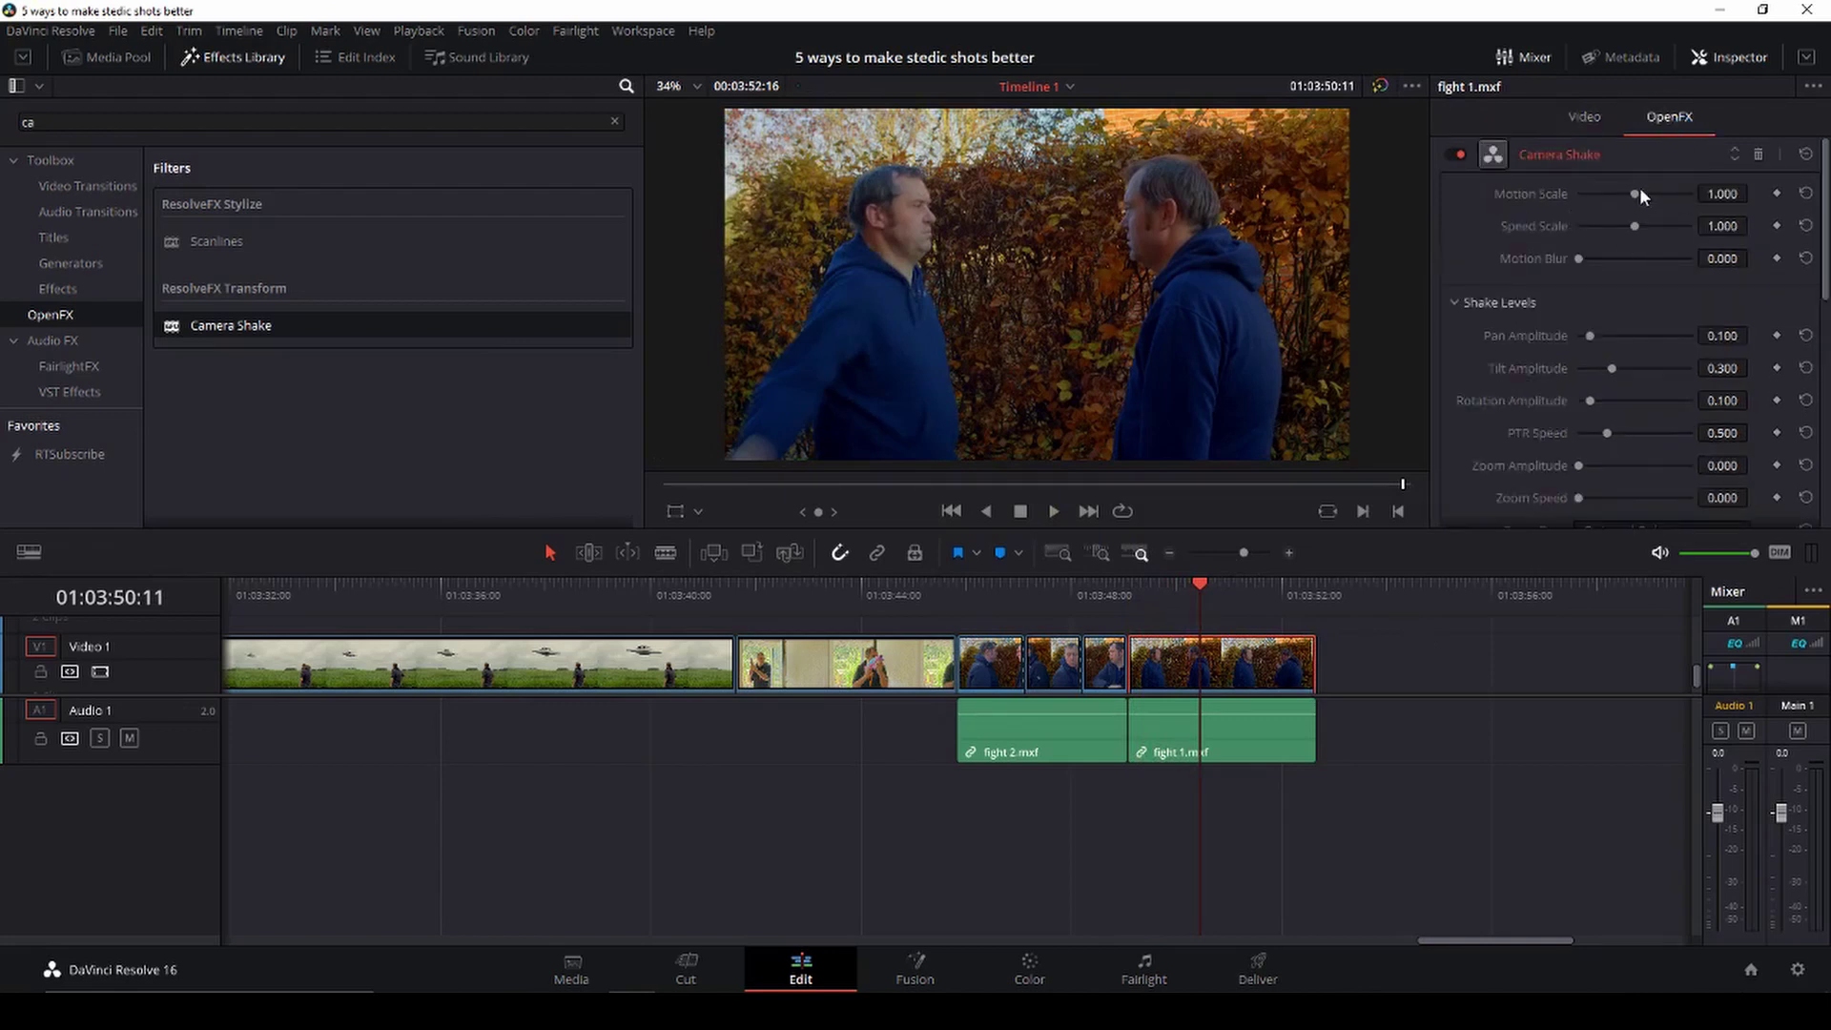
{"action": "left_click_drag", "start_coordinate": [1632, 190], "coordinate": [1590, 193]}
{"action": "key", "text": "space"}
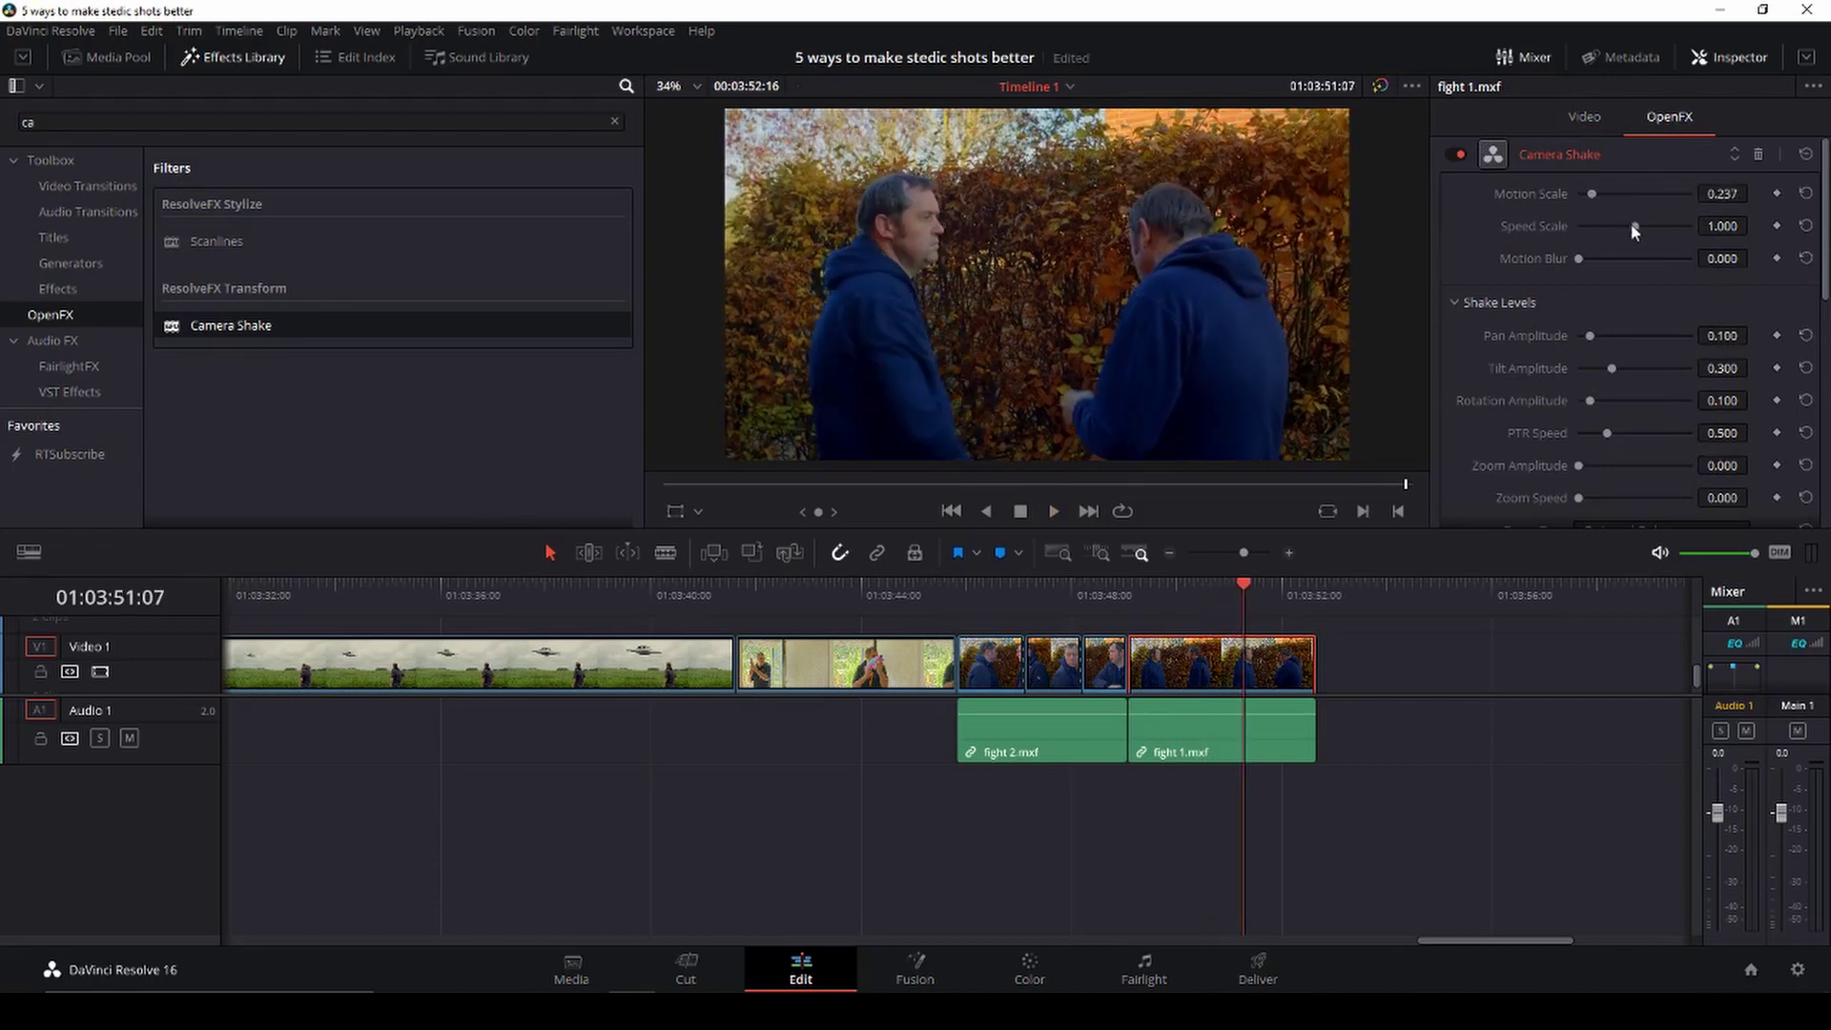
Bring the Camera Shake Speed Scale down to 0.168, replaying fight 1 to check it
{"action": "left_click_drag", "start_coordinate": [1634, 227], "coordinate": [1615, 225]}
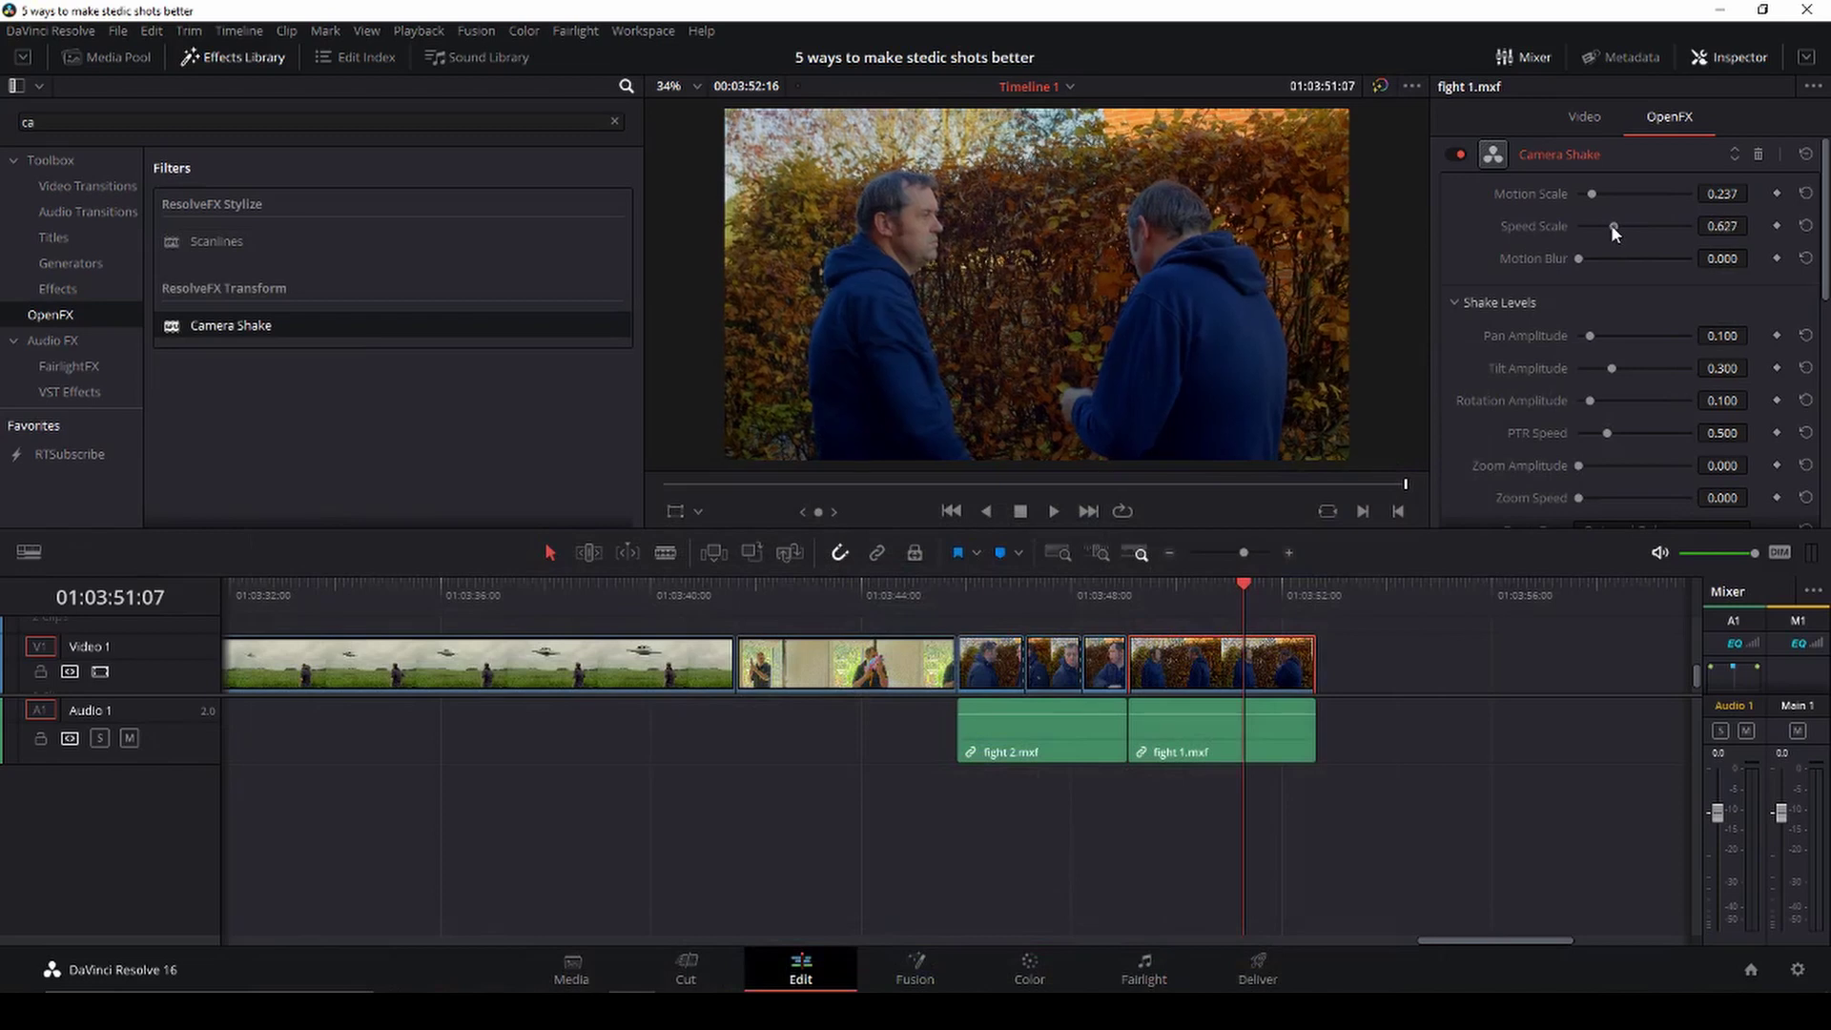
{"action": "left_click_drag", "start_coordinate": [1616, 225], "coordinate": [1694, 221]}
{"action": "key", "text": "space"}
{"action": "key", "text": "space"}
{"action": "key", "text": "space"}
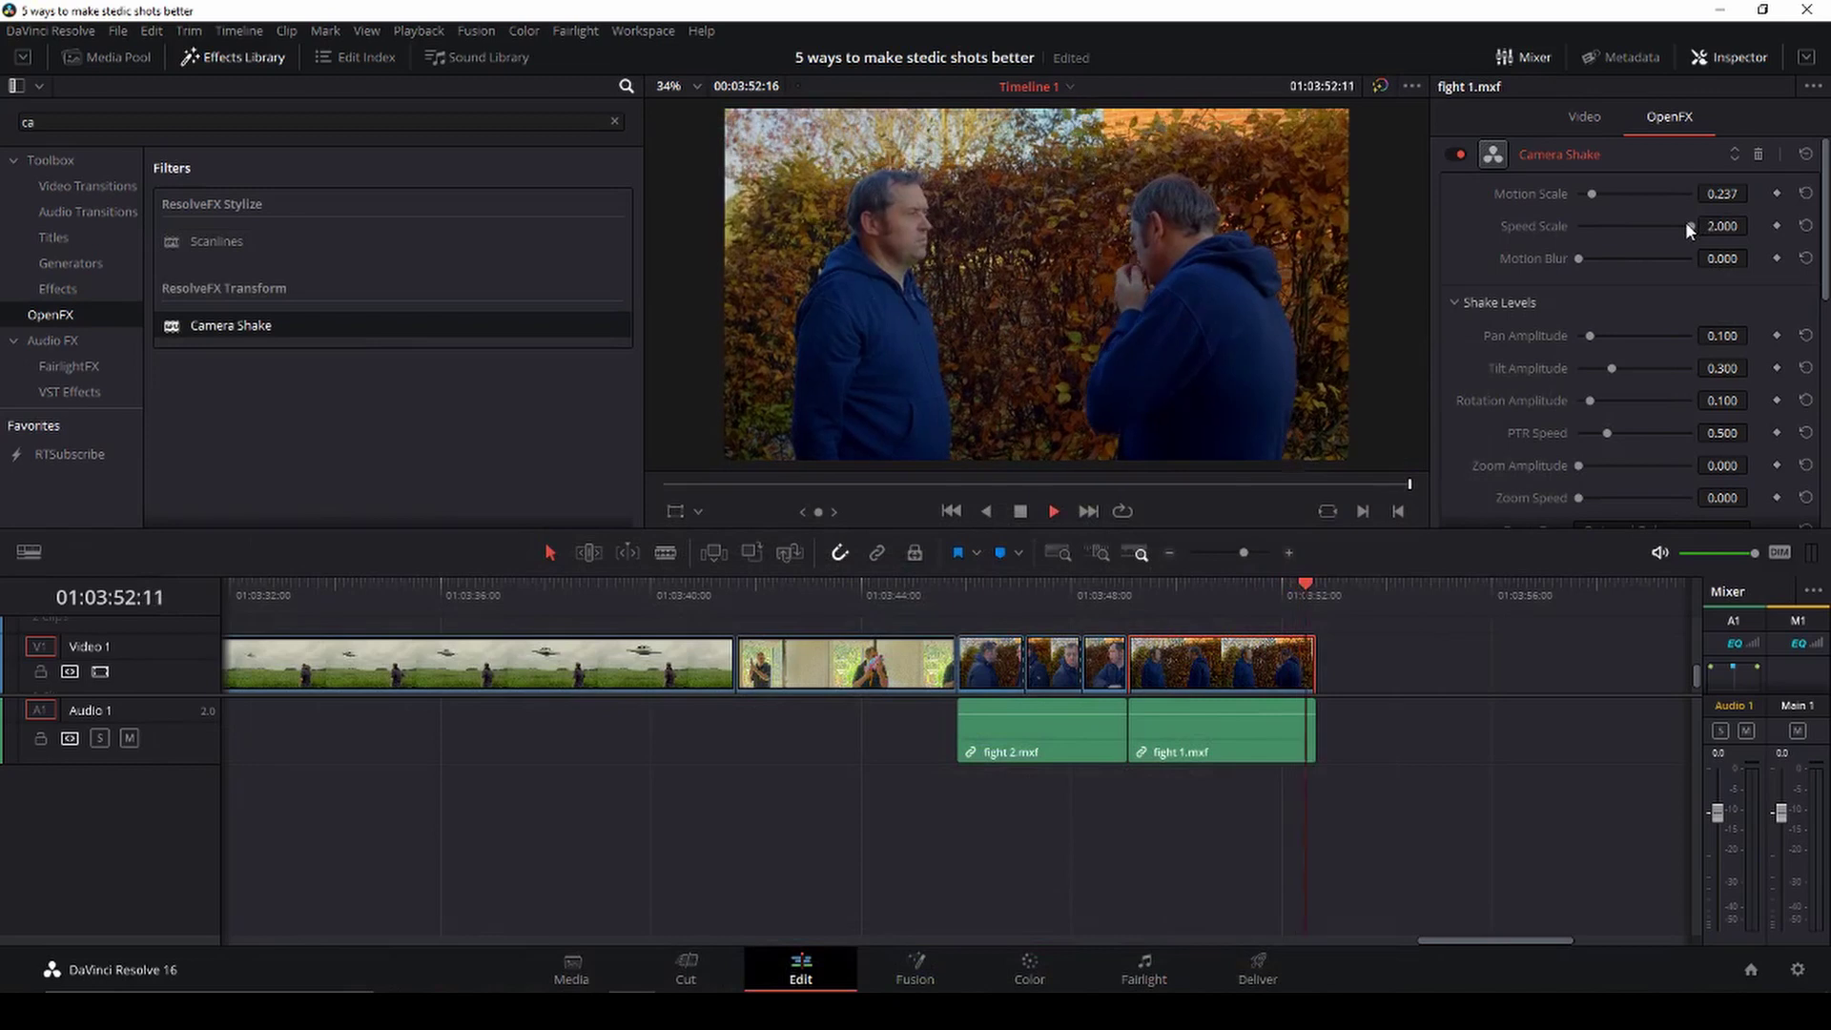
{"action": "left_click_drag", "start_coordinate": [1301, 603], "coordinate": [1125, 604]}
{"action": "key", "text": "space"}
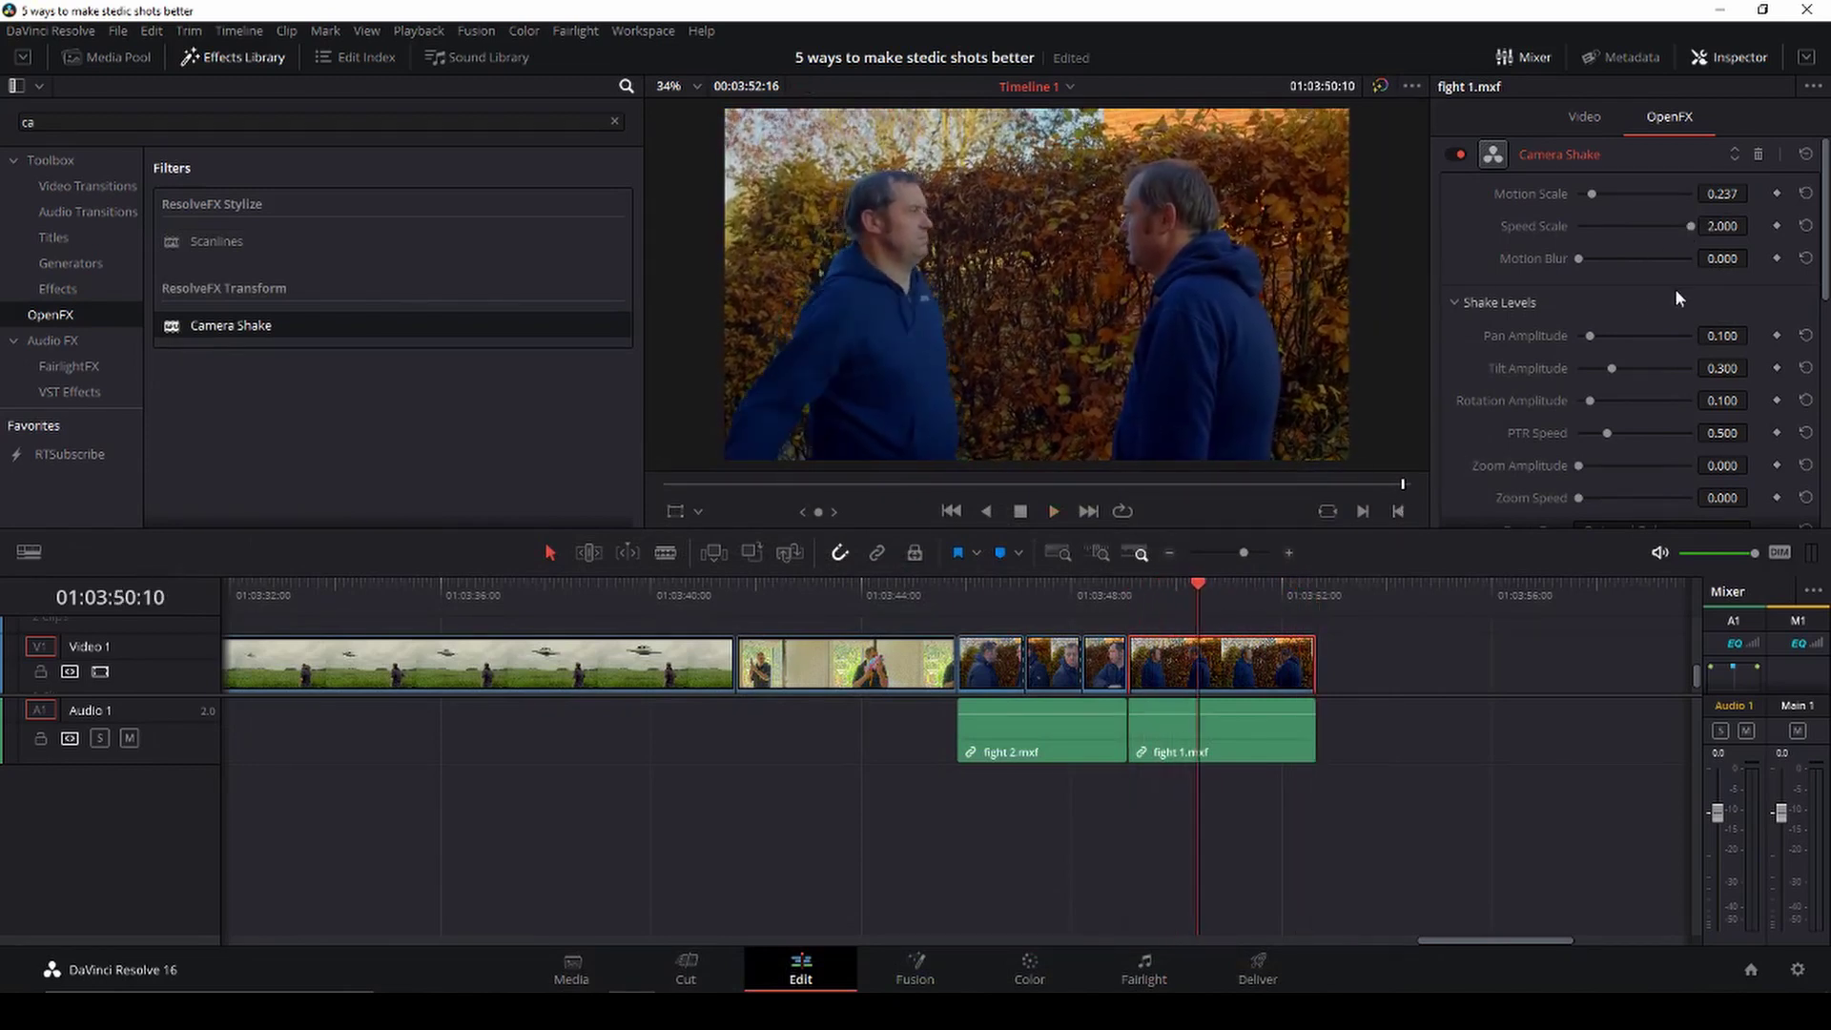
{"action": "left_click_drag", "start_coordinate": [1690, 229], "coordinate": [1586, 234]}
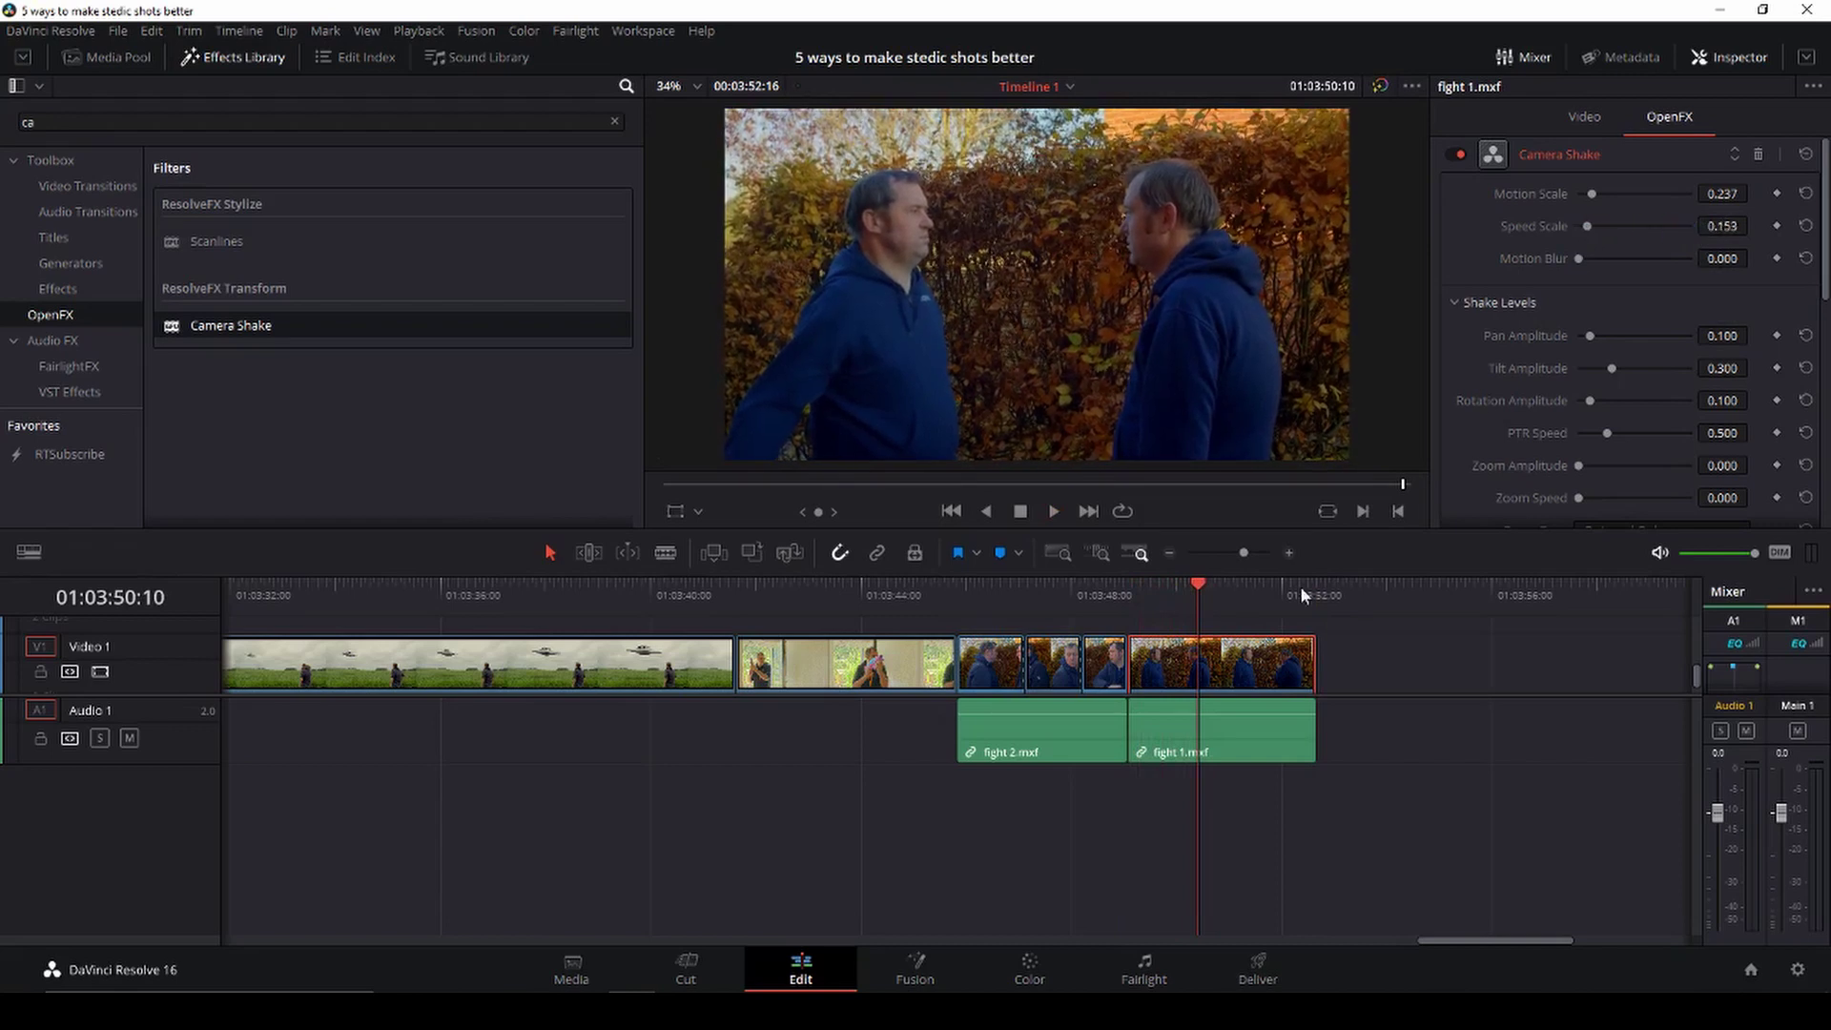
{"action": "left_click_drag", "start_coordinate": [1198, 593], "coordinate": [1132, 603]}
{"action": "key", "text": "space"}
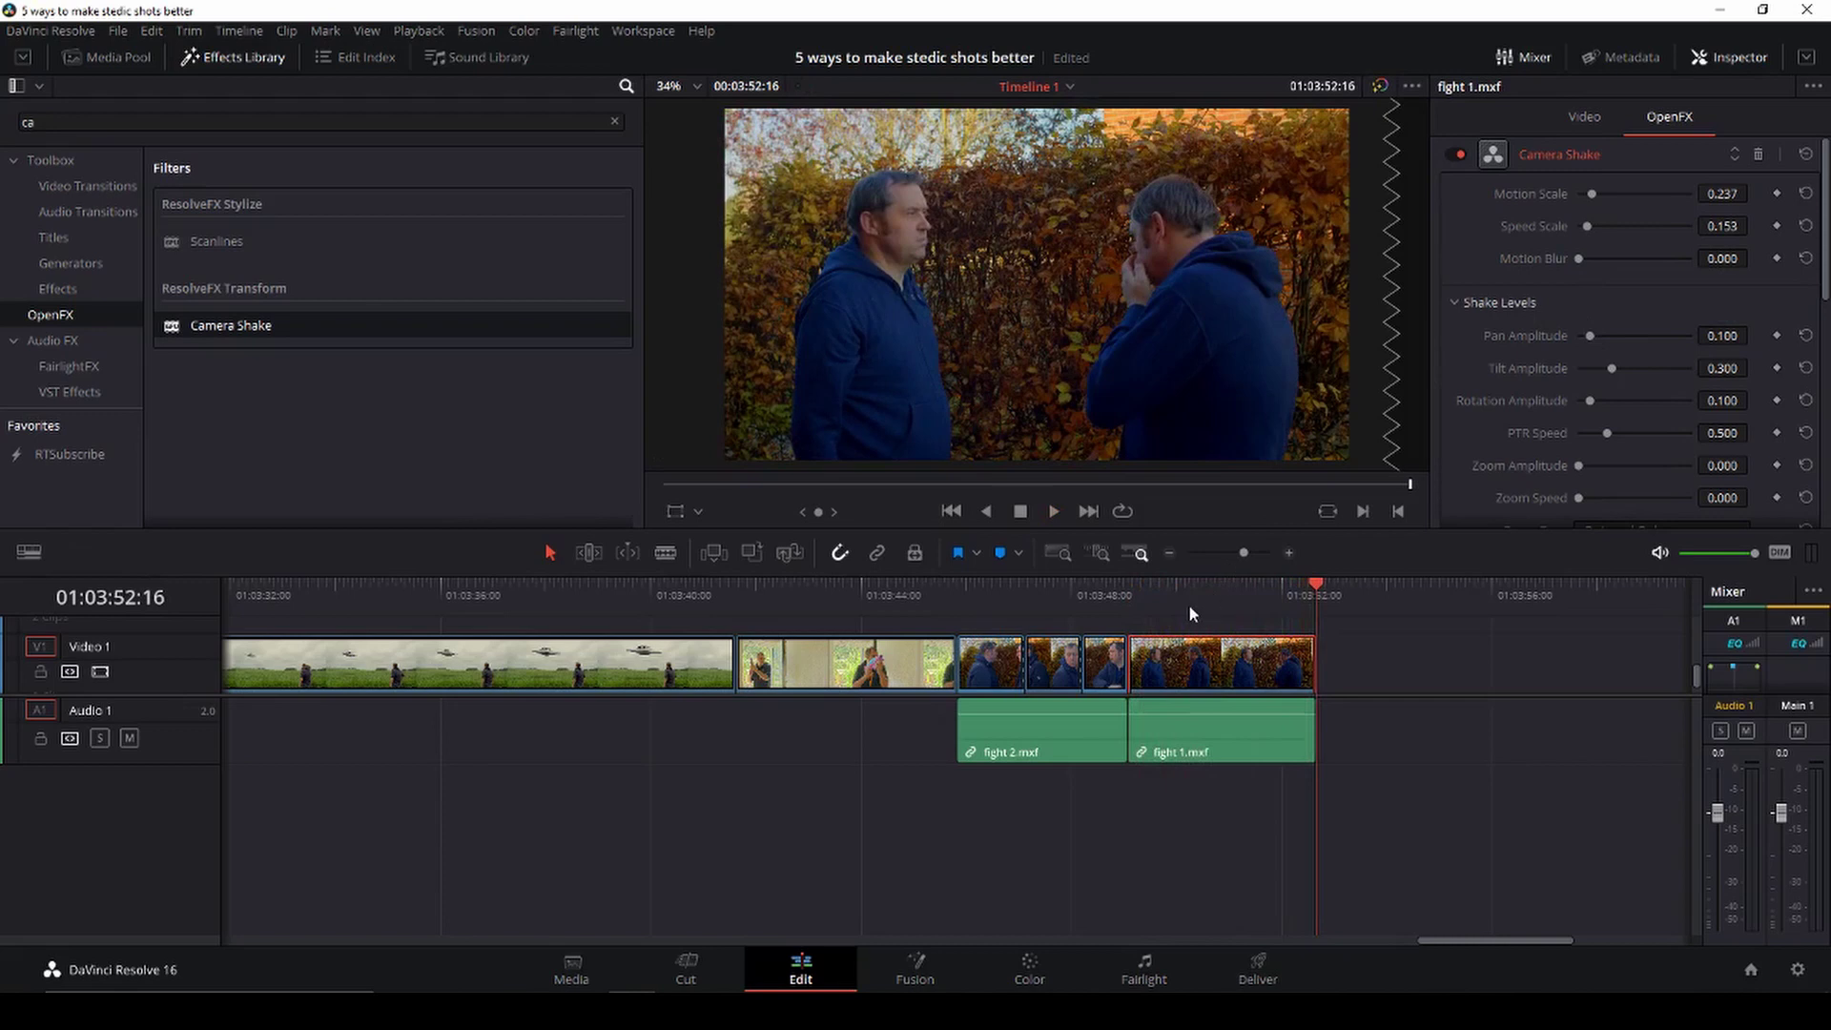
{"action": "left_click", "coordinate": [1147, 611]}
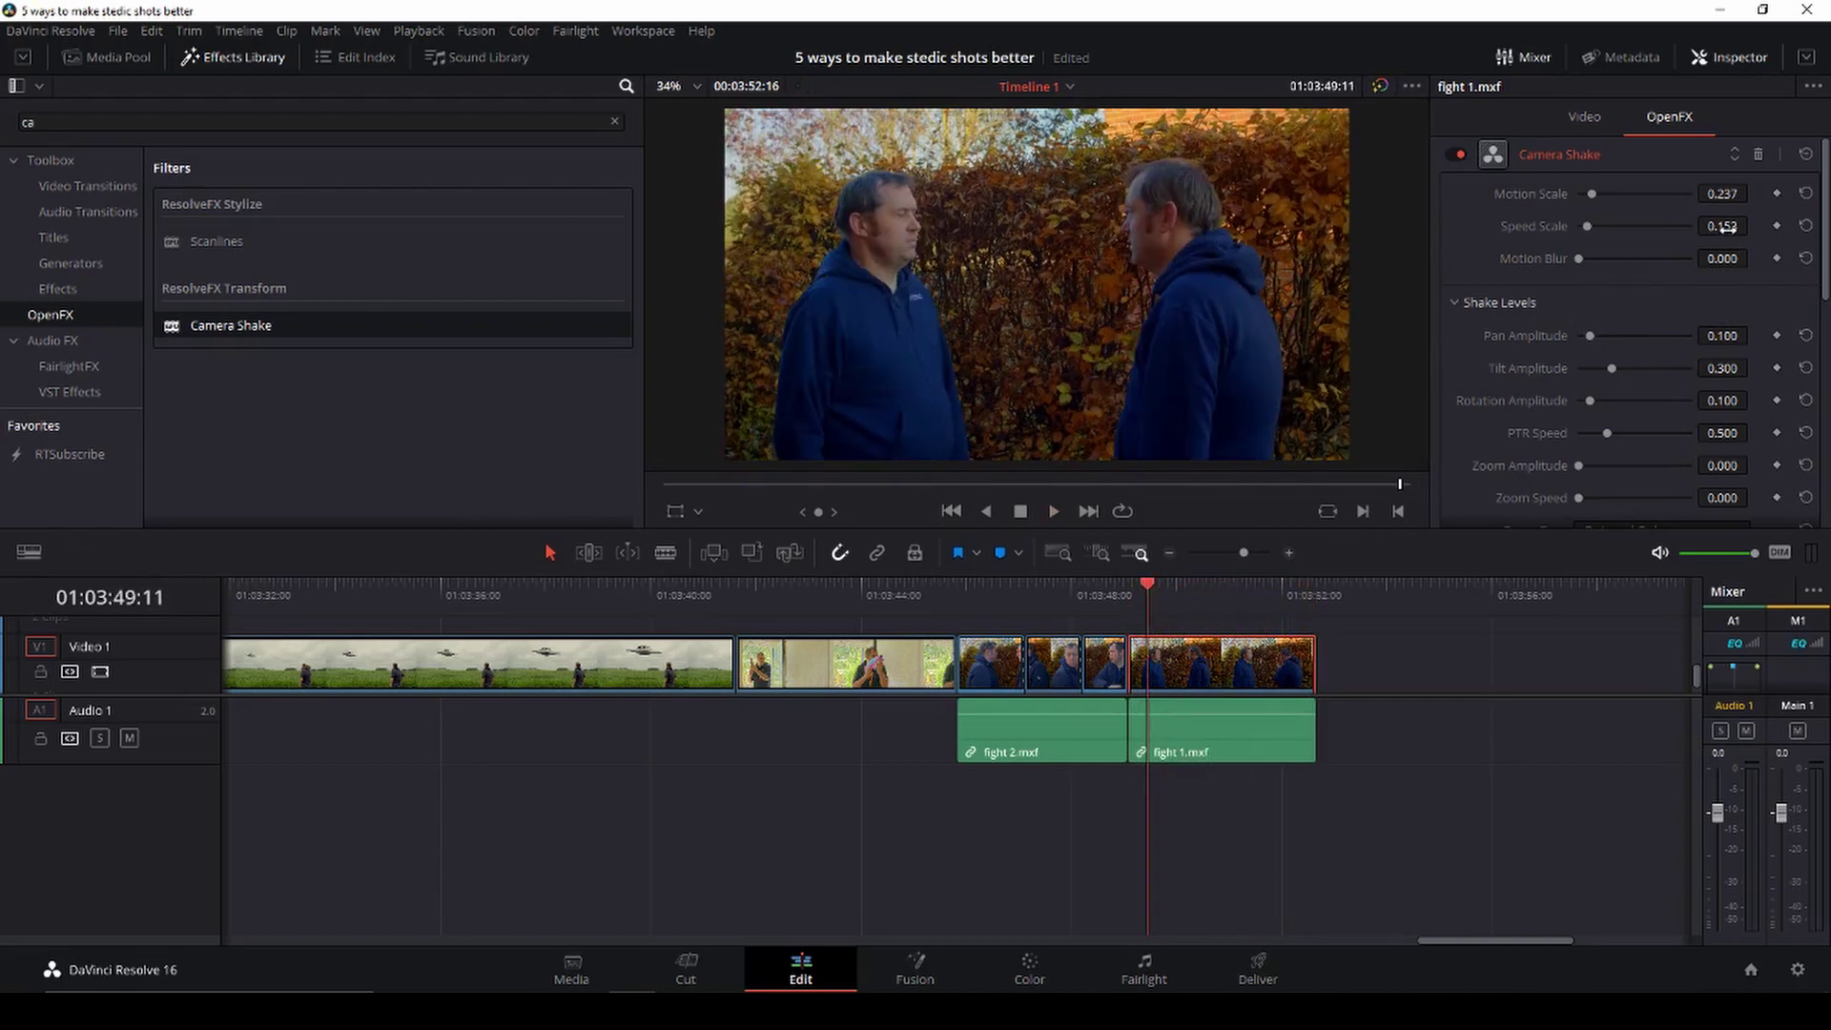
{"action": "key", "text": "space"}
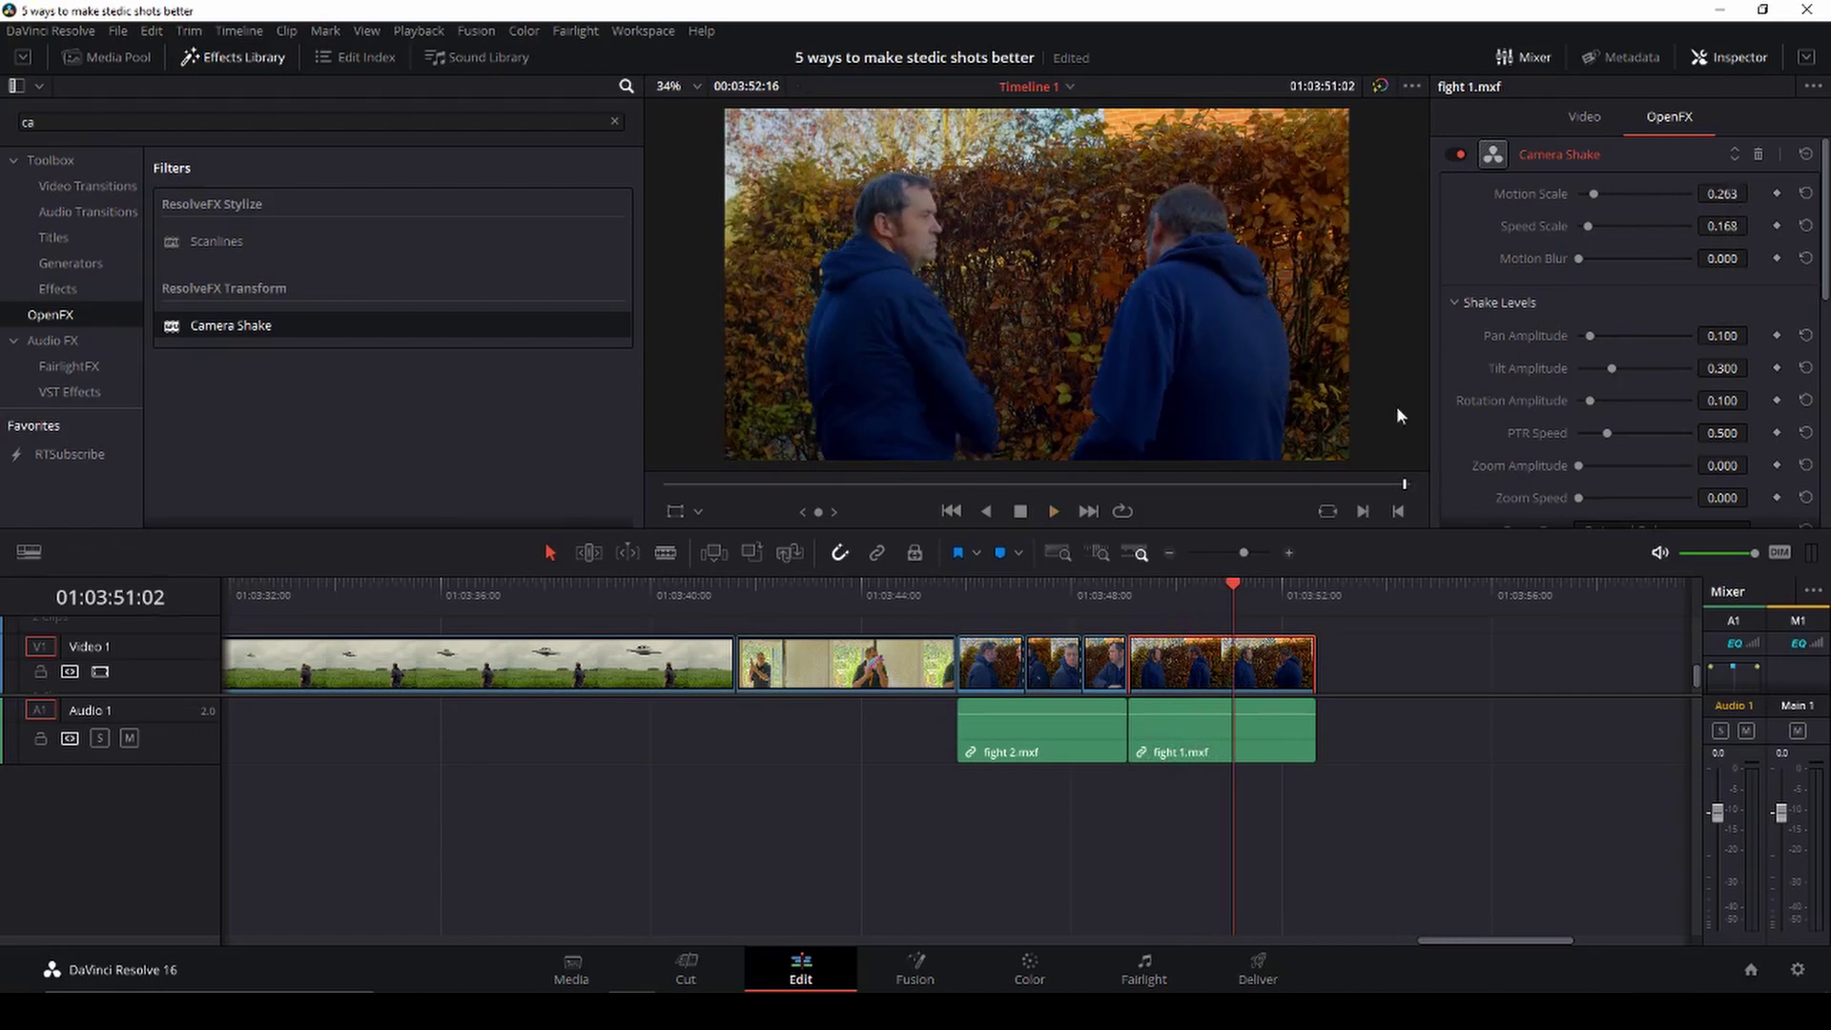
{"action": "left_click", "coordinate": [1147, 609]}
{"action": "left_click", "coordinate": [1136, 610]}
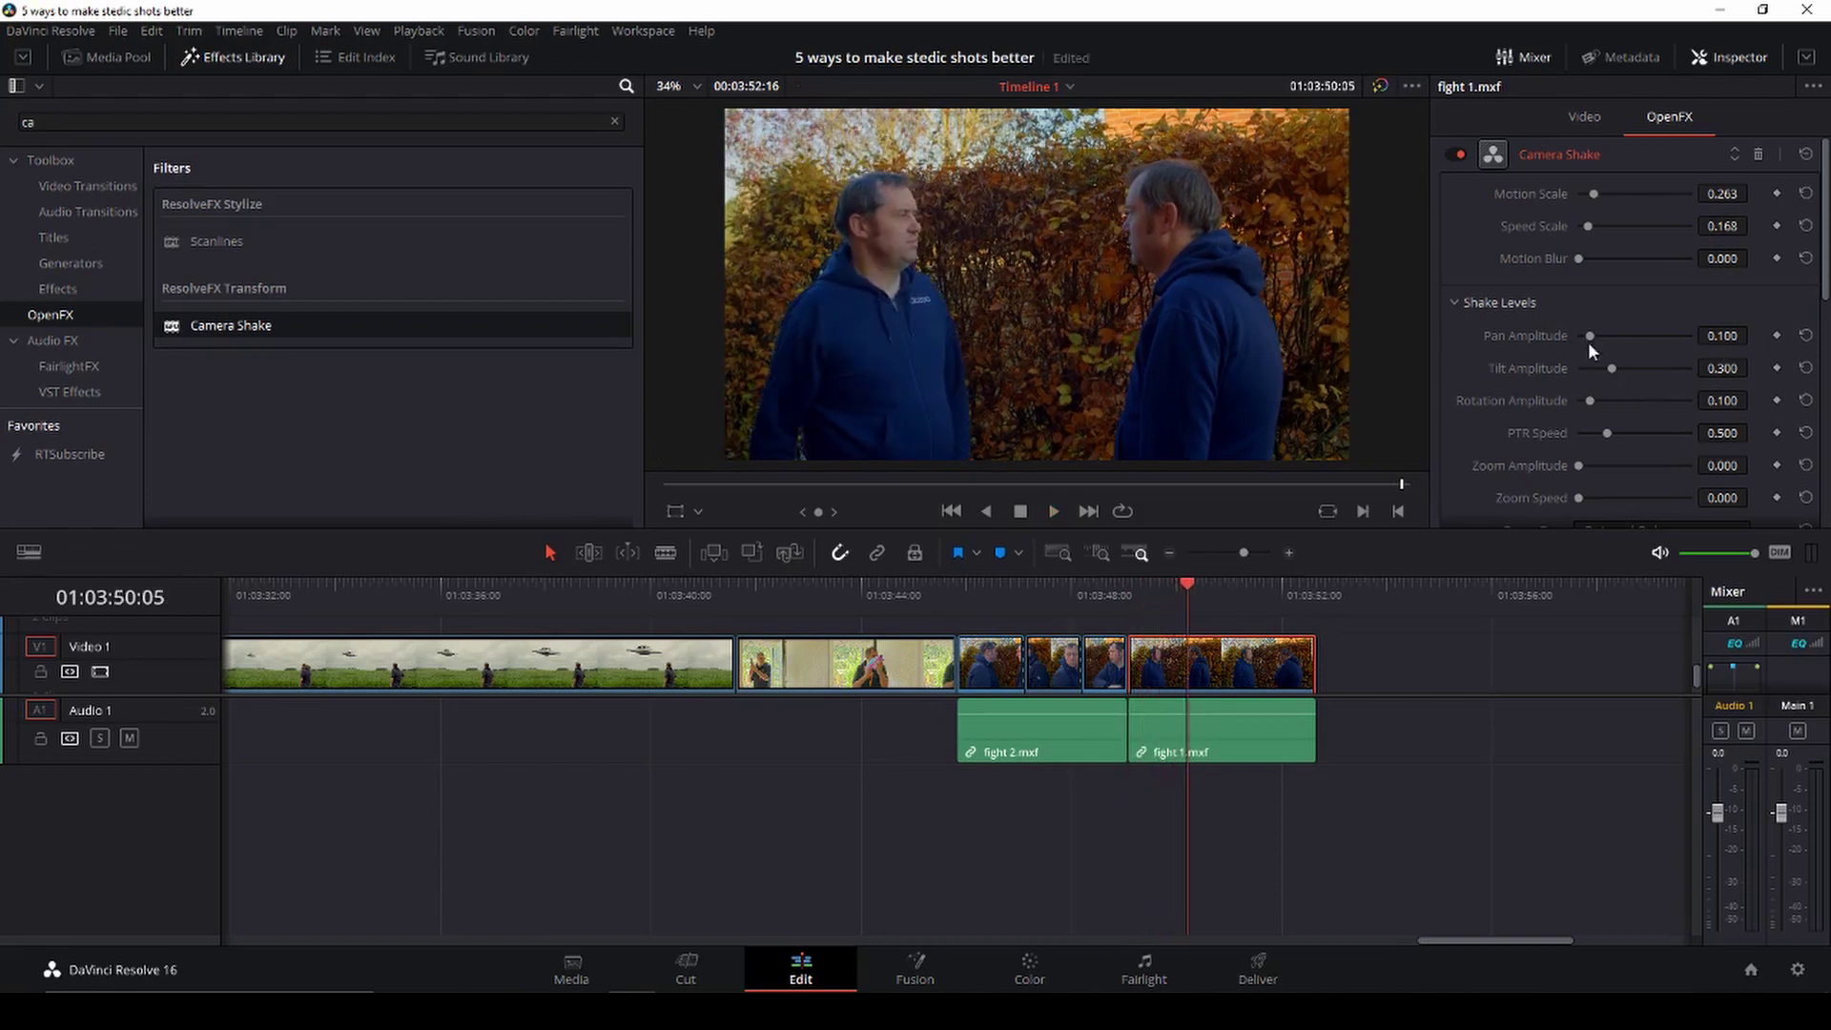
Raise the Pan Amplitude to 0.424 and preview the shake
{"action": "left_click_drag", "start_coordinate": [1588, 342], "coordinate": [1622, 335]}
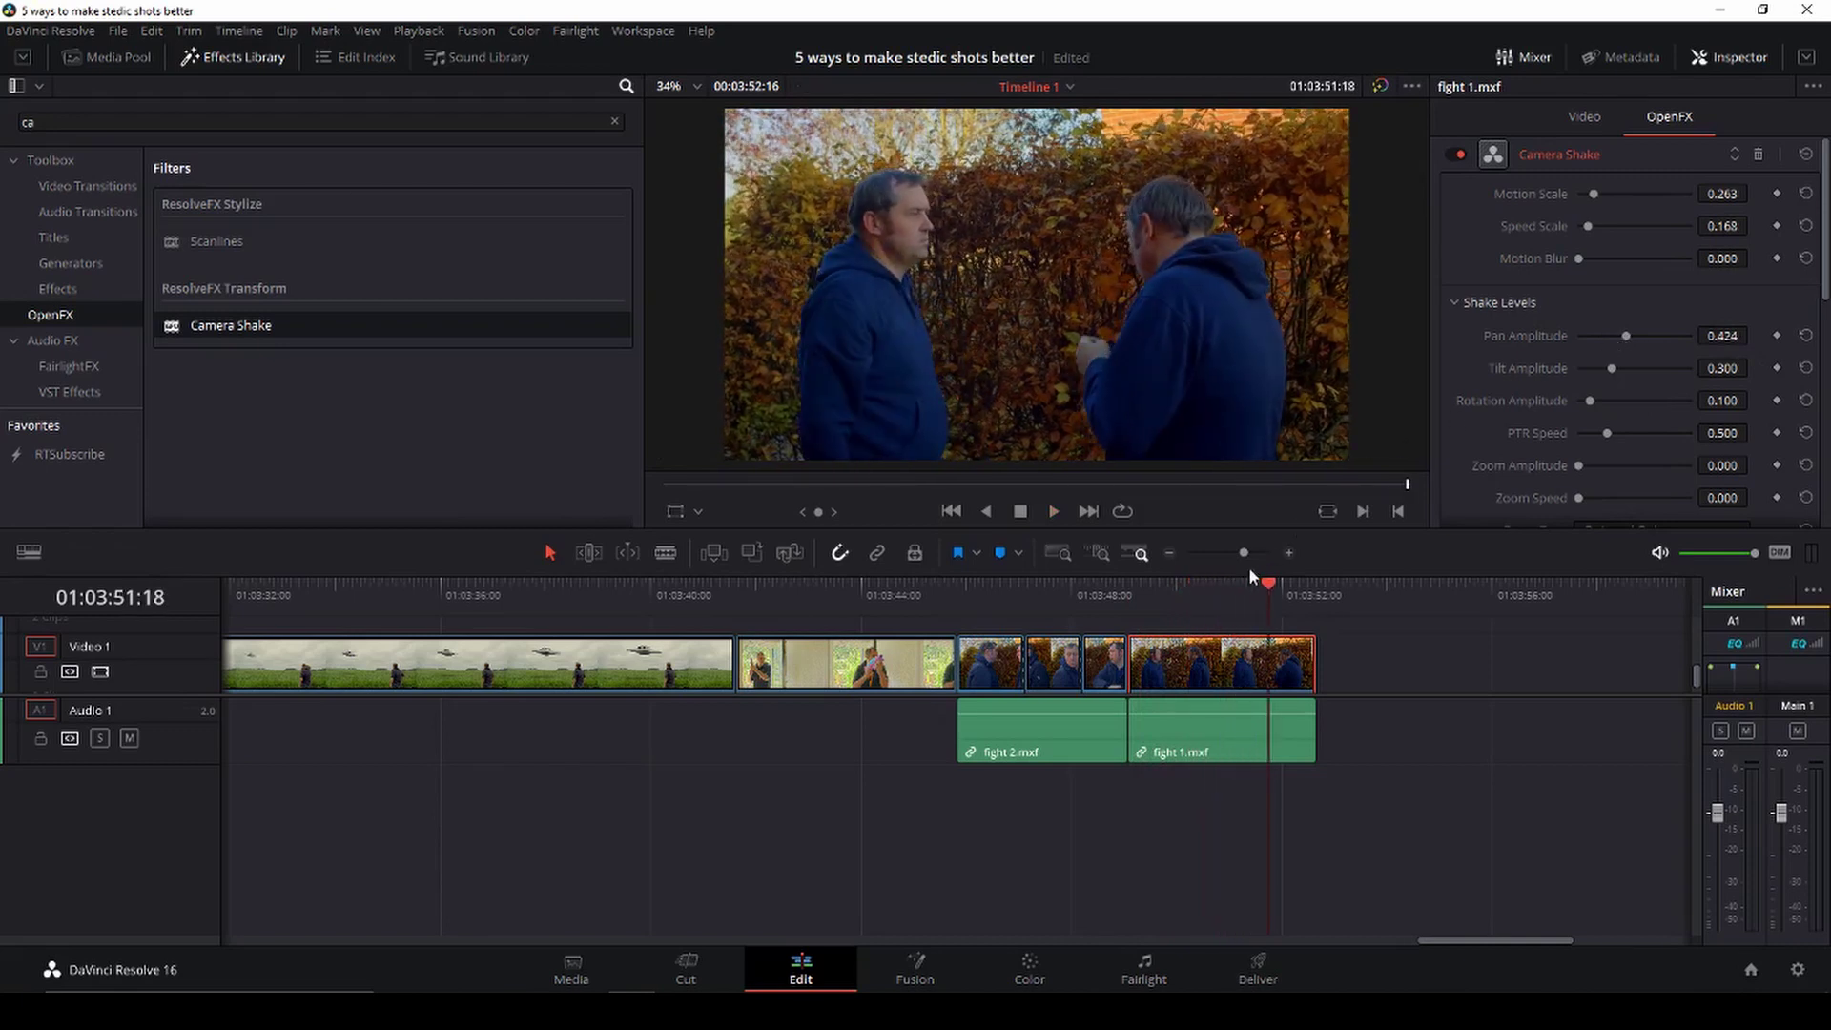
{"action": "left_click", "coordinate": [1142, 615]}
{"action": "key", "text": "space"}
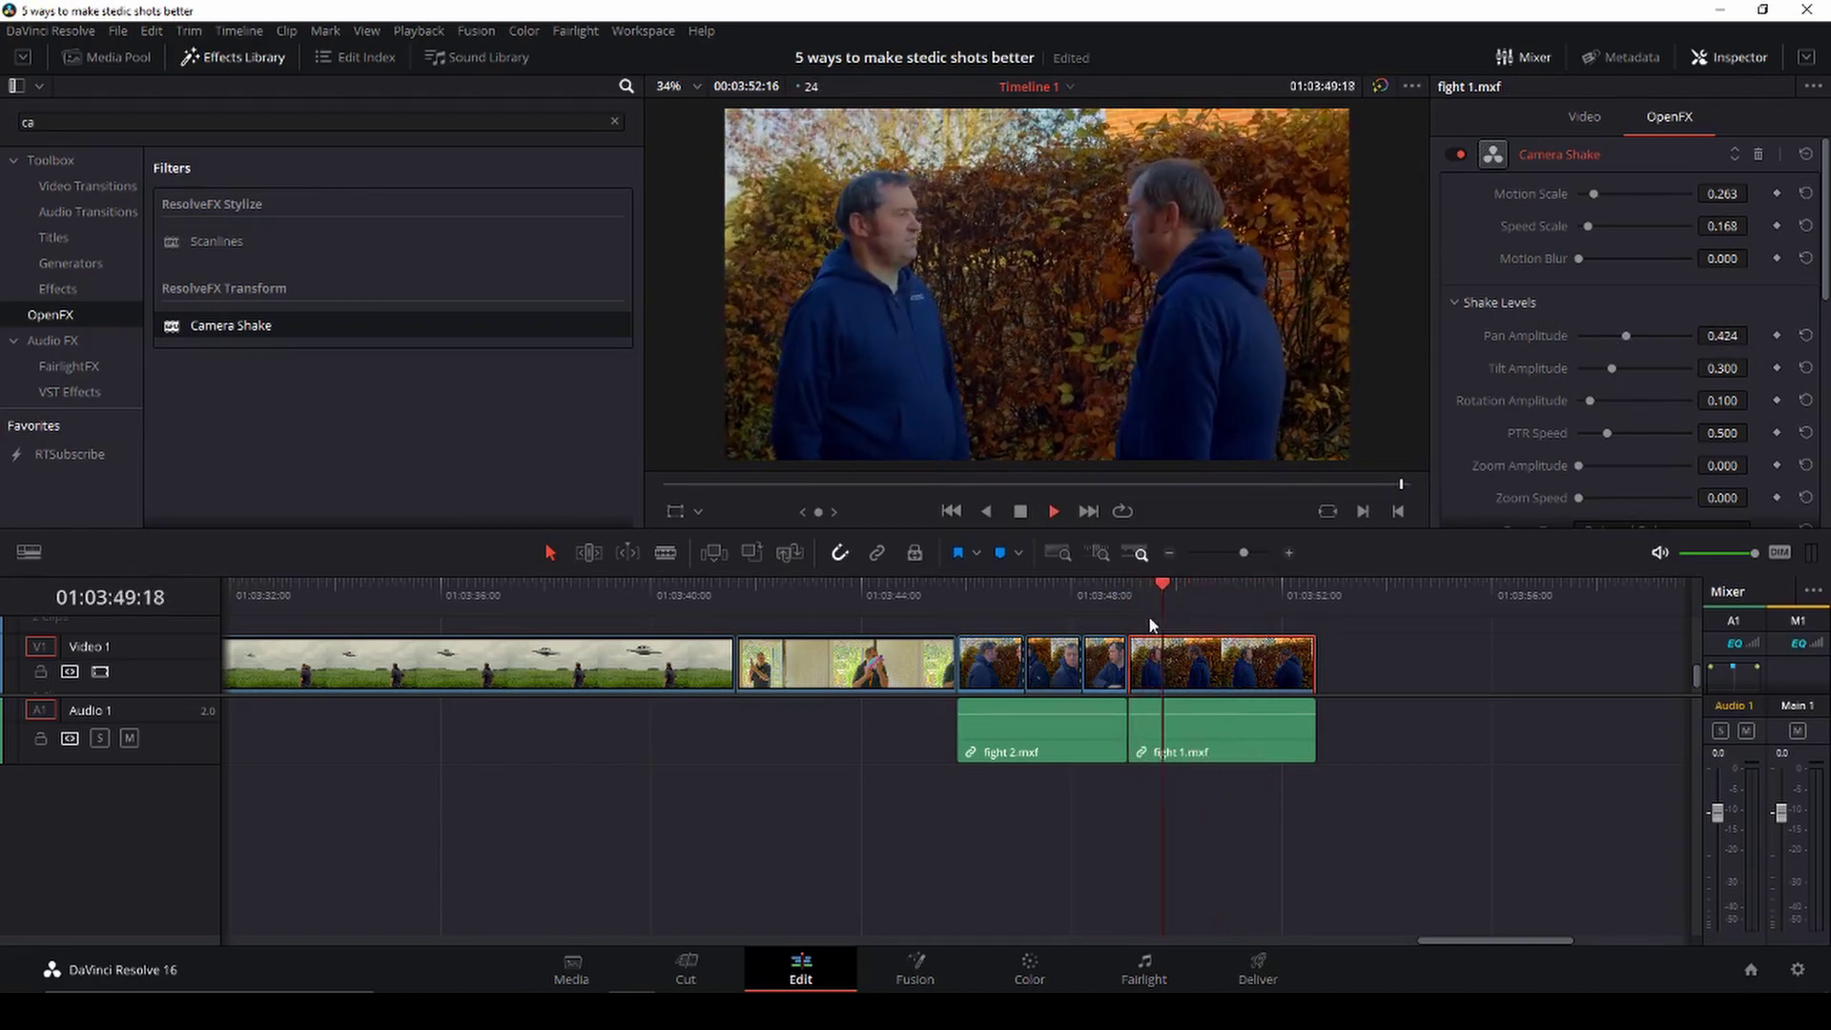
{"action": "key", "text": "space"}
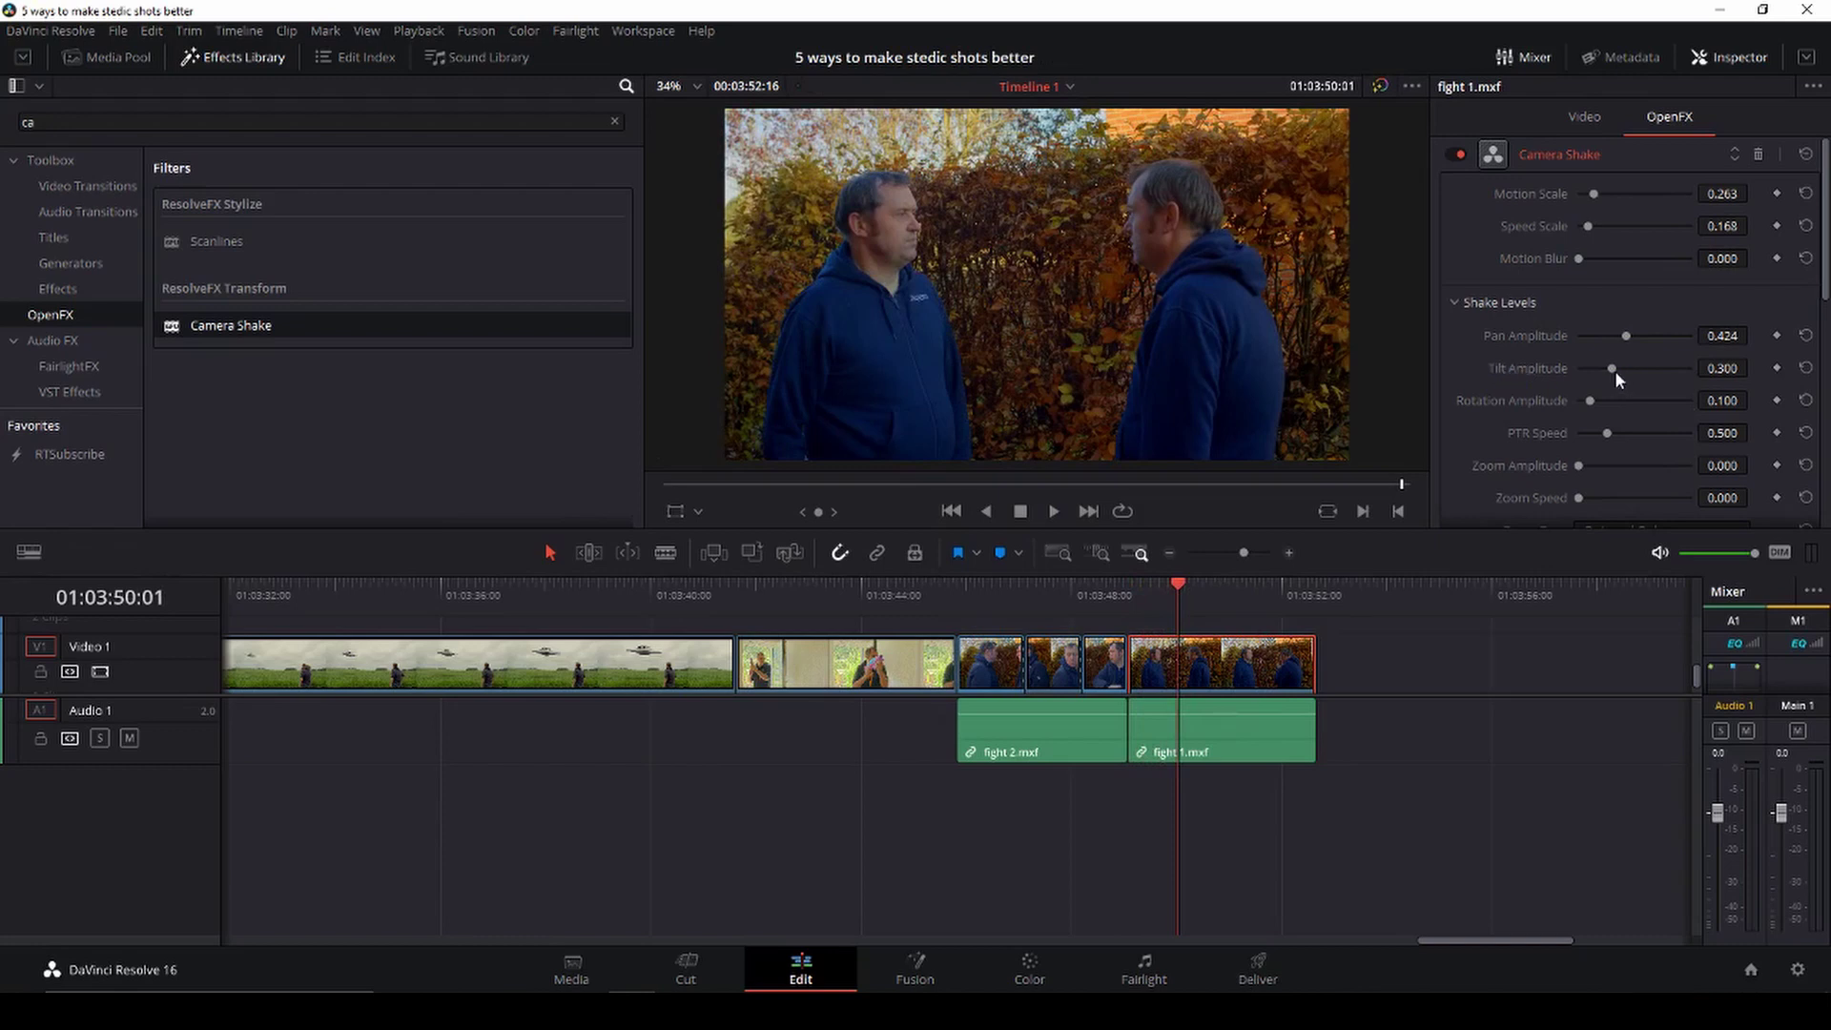
Raise Tilt Amplitude to 0.738 and Rotation Amplitude to 0.449, previewing each change
{"action": "left_click_drag", "start_coordinate": [1613, 369], "coordinate": [1659, 372]}
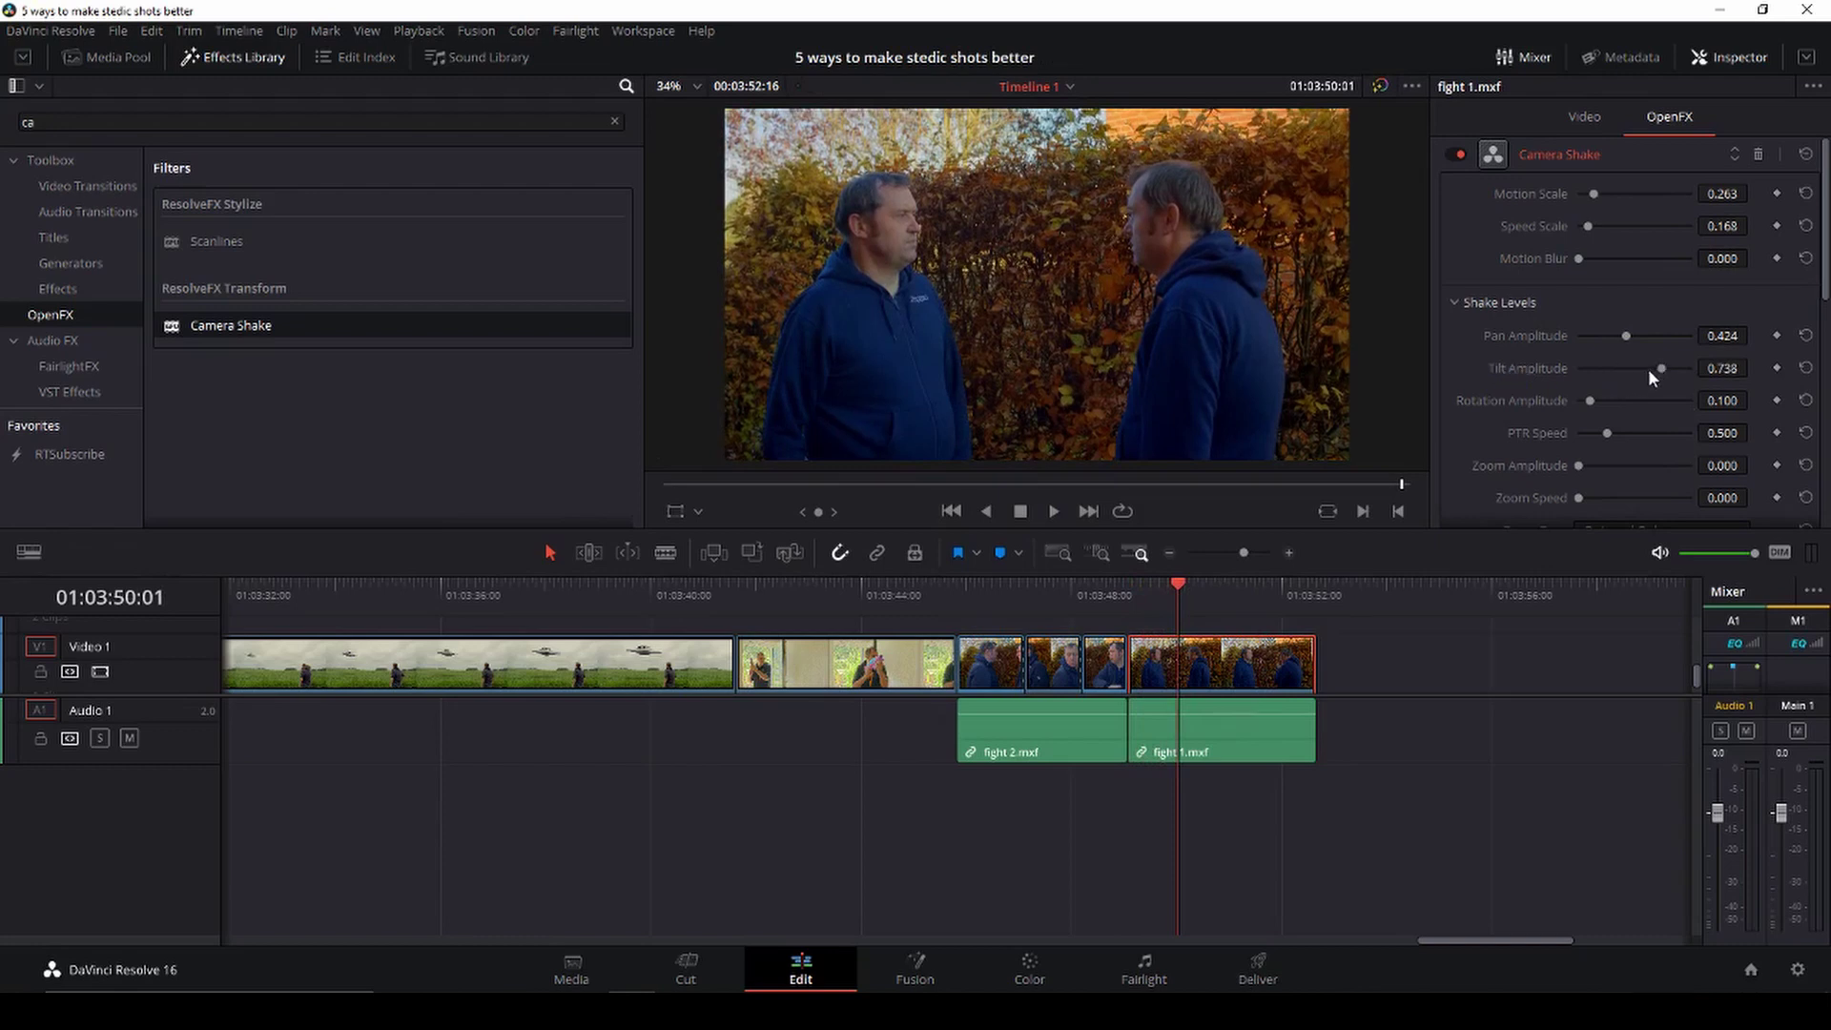
{"action": "key", "text": "space"}
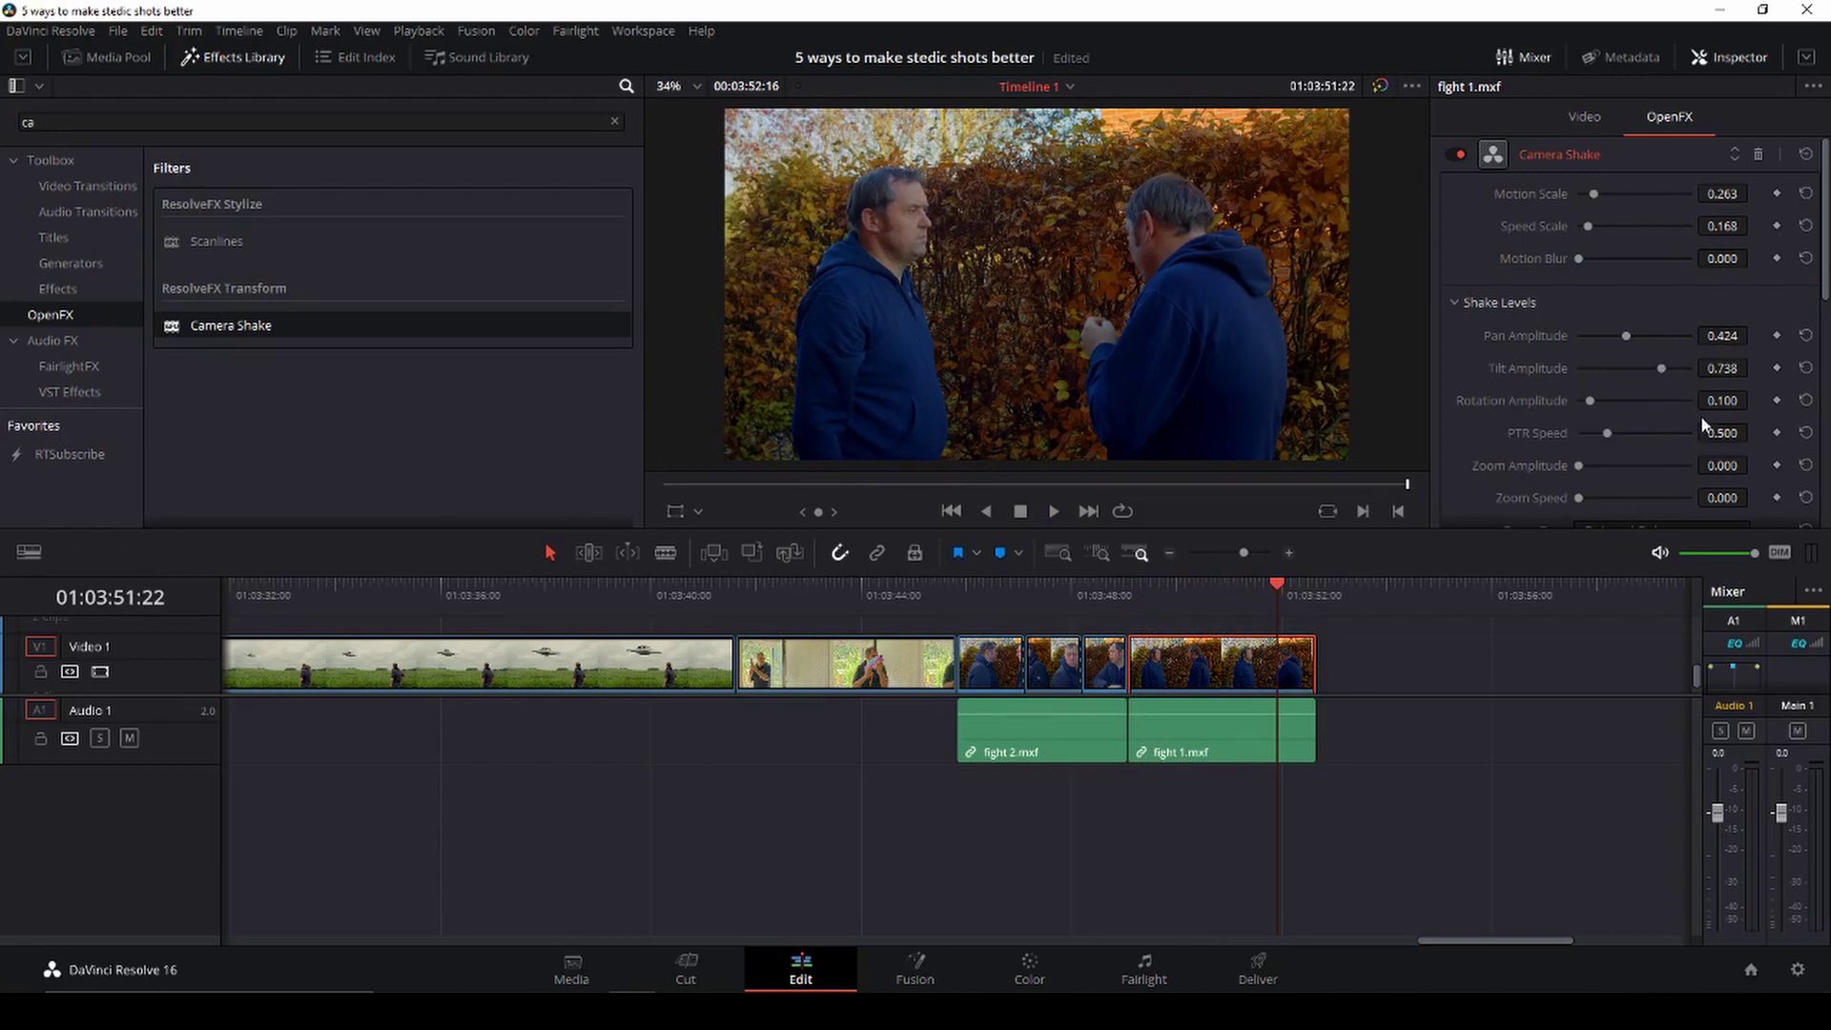
{"action": "left_click_drag", "start_coordinate": [1588, 401], "coordinate": [1626, 403]}
{"action": "key", "text": "space"}
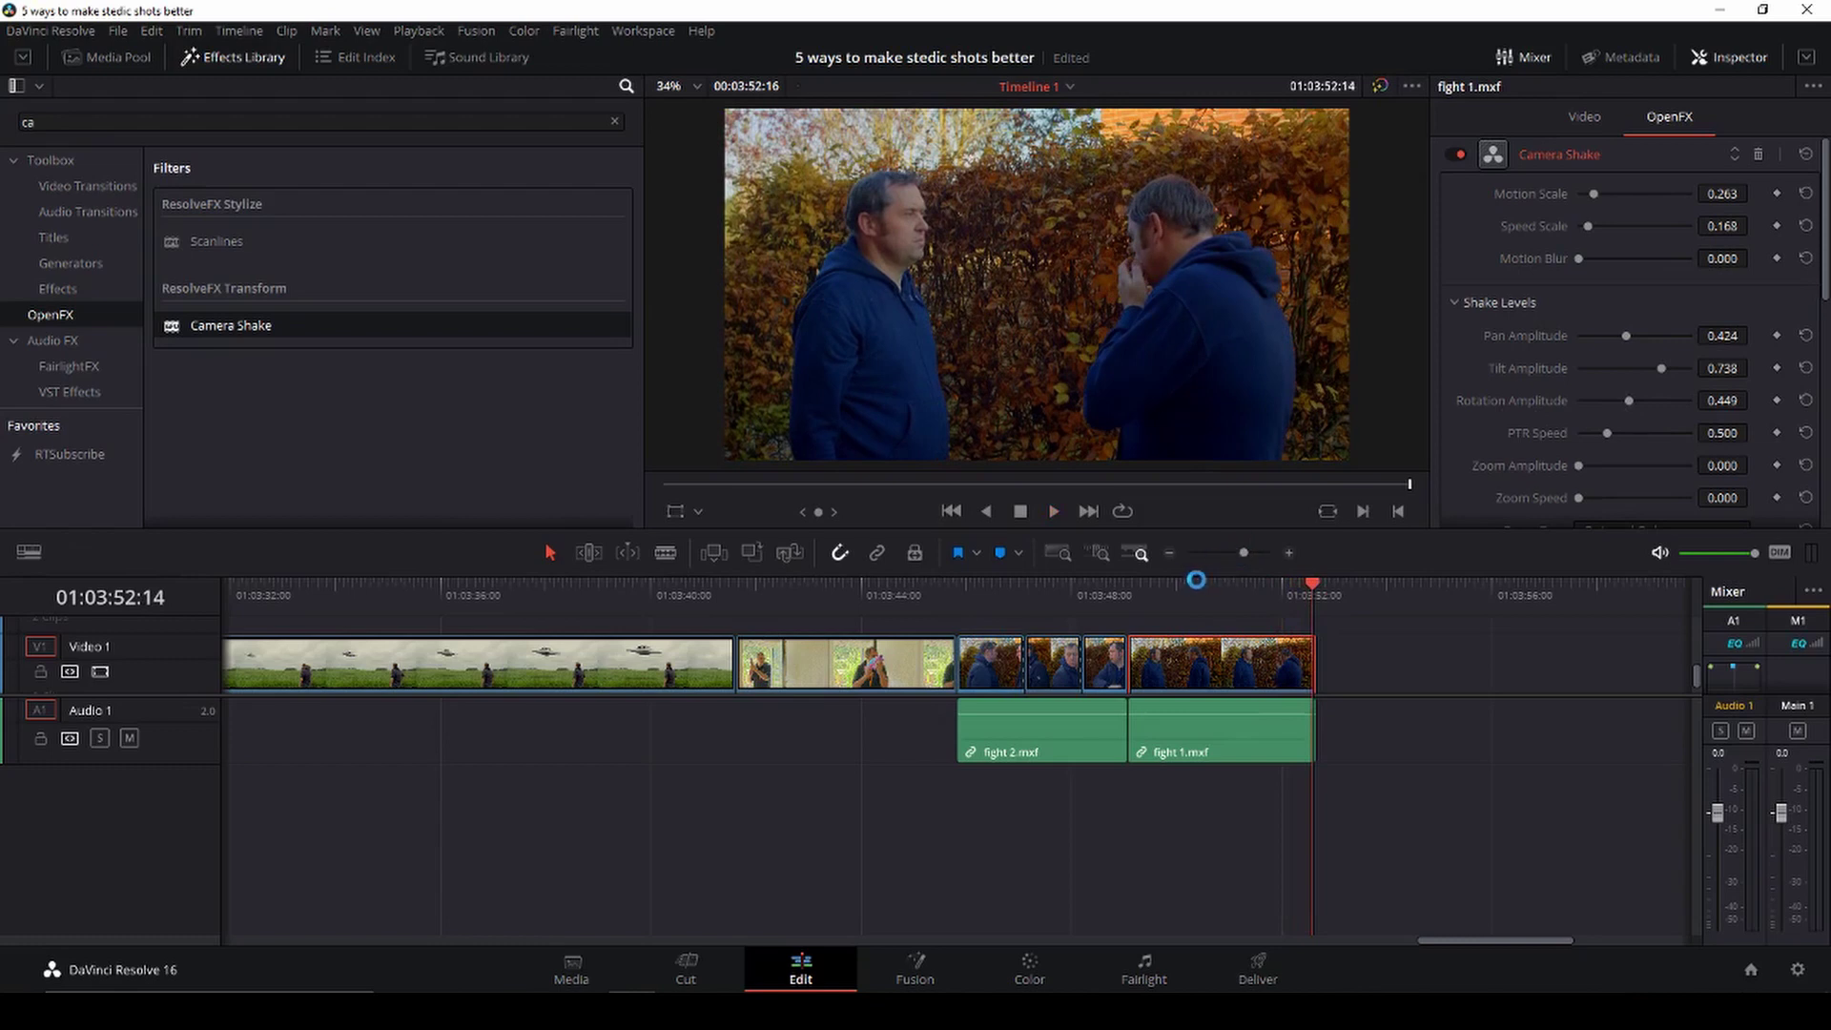
{"action": "left_click_drag", "start_coordinate": [1239, 593], "coordinate": [1133, 597]}
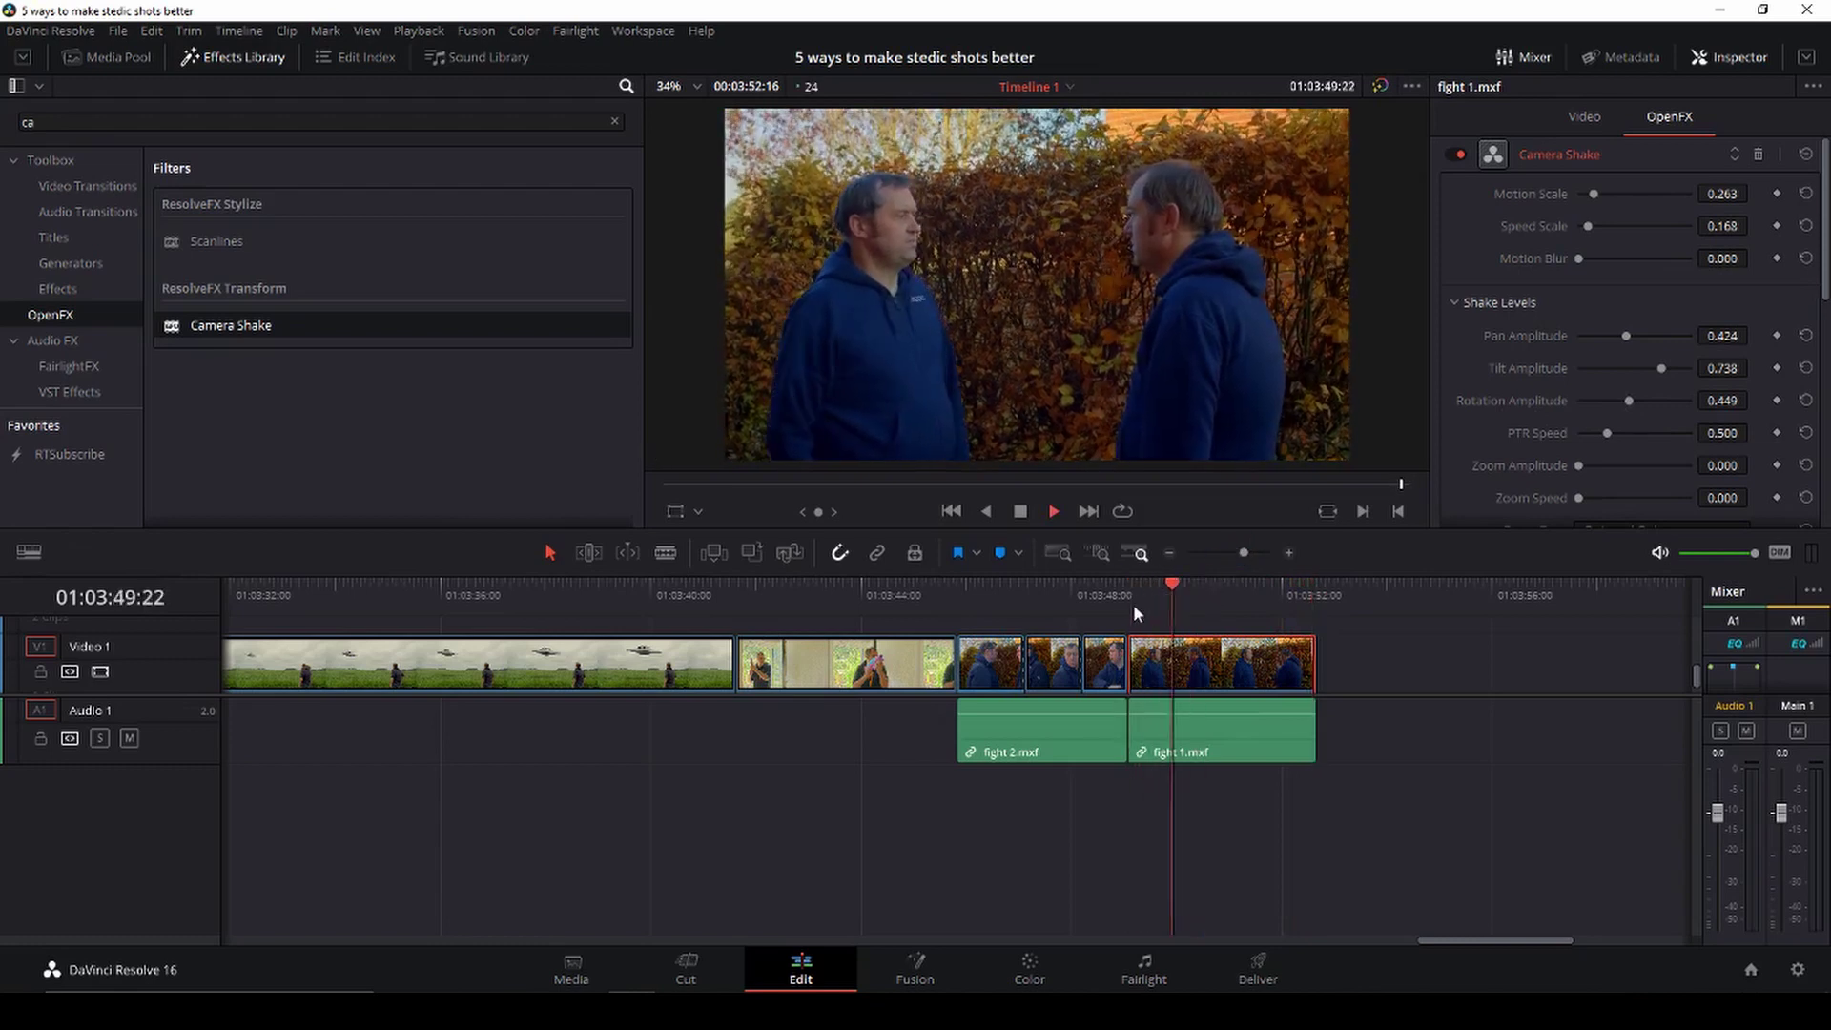
{"action": "key", "text": "space"}
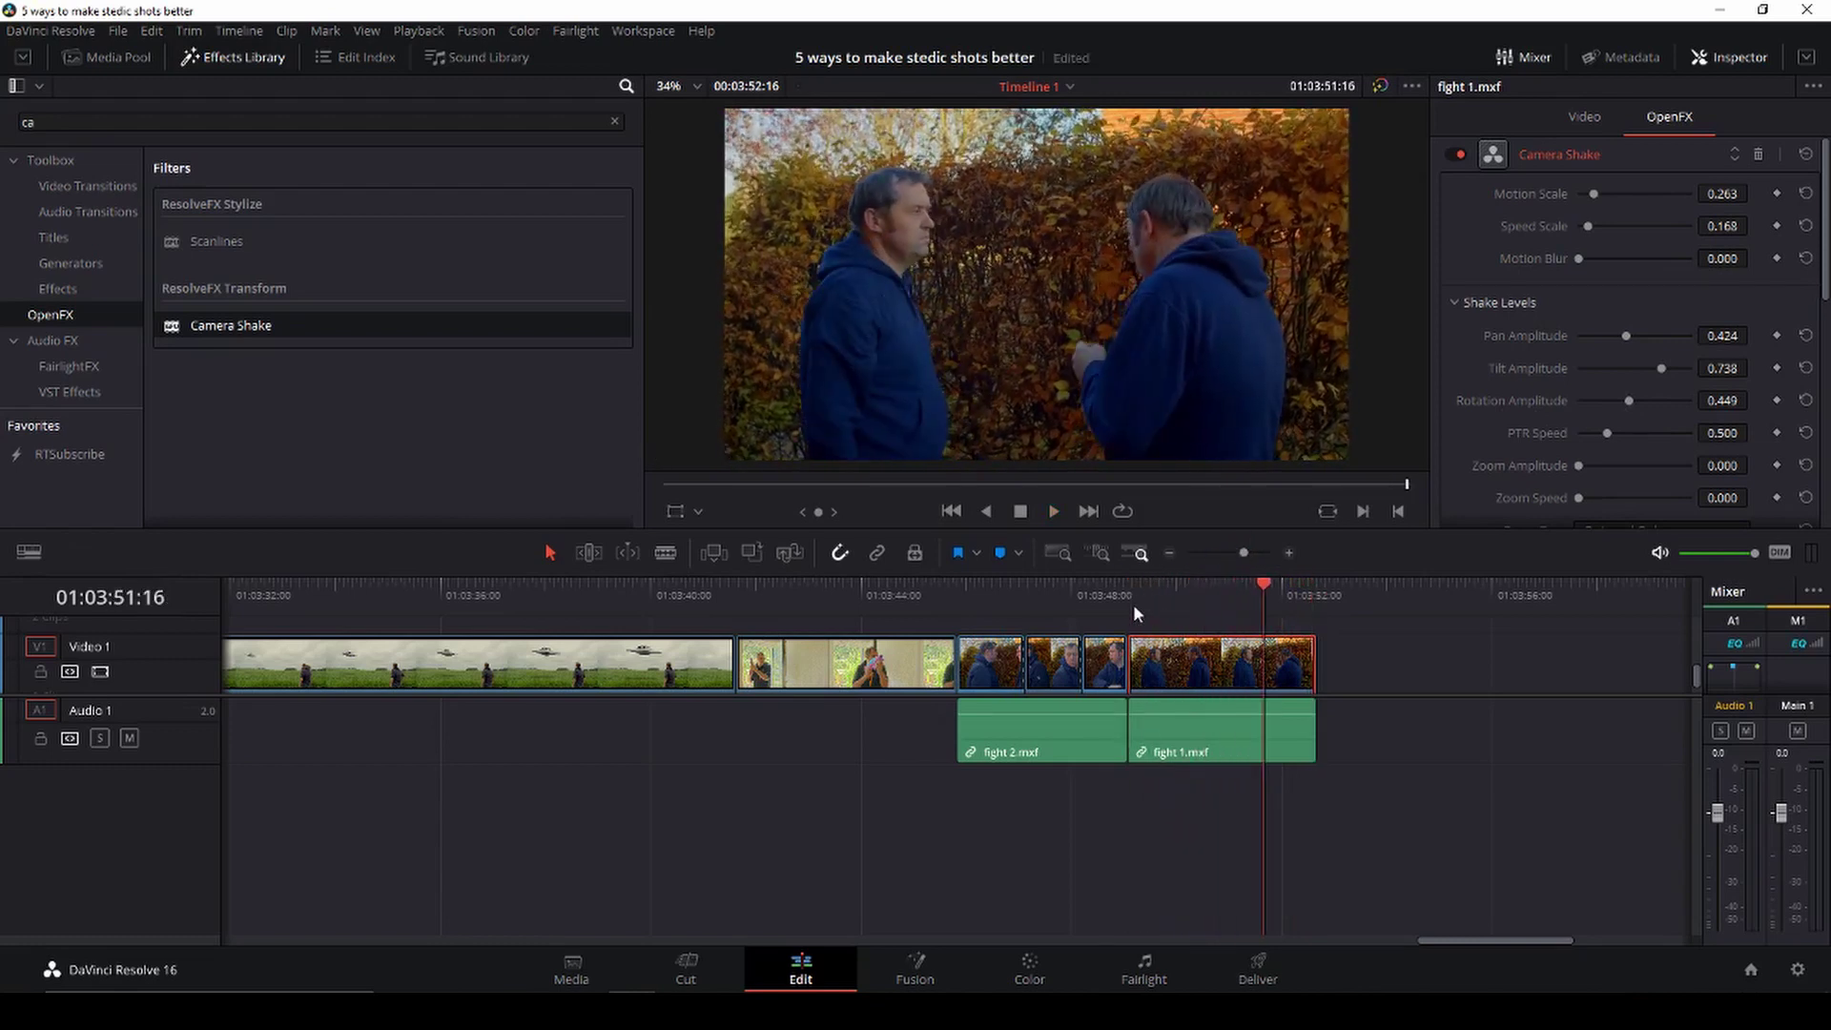
{"action": "left_click_drag", "start_coordinate": [1256, 588], "coordinate": [1127, 603]}
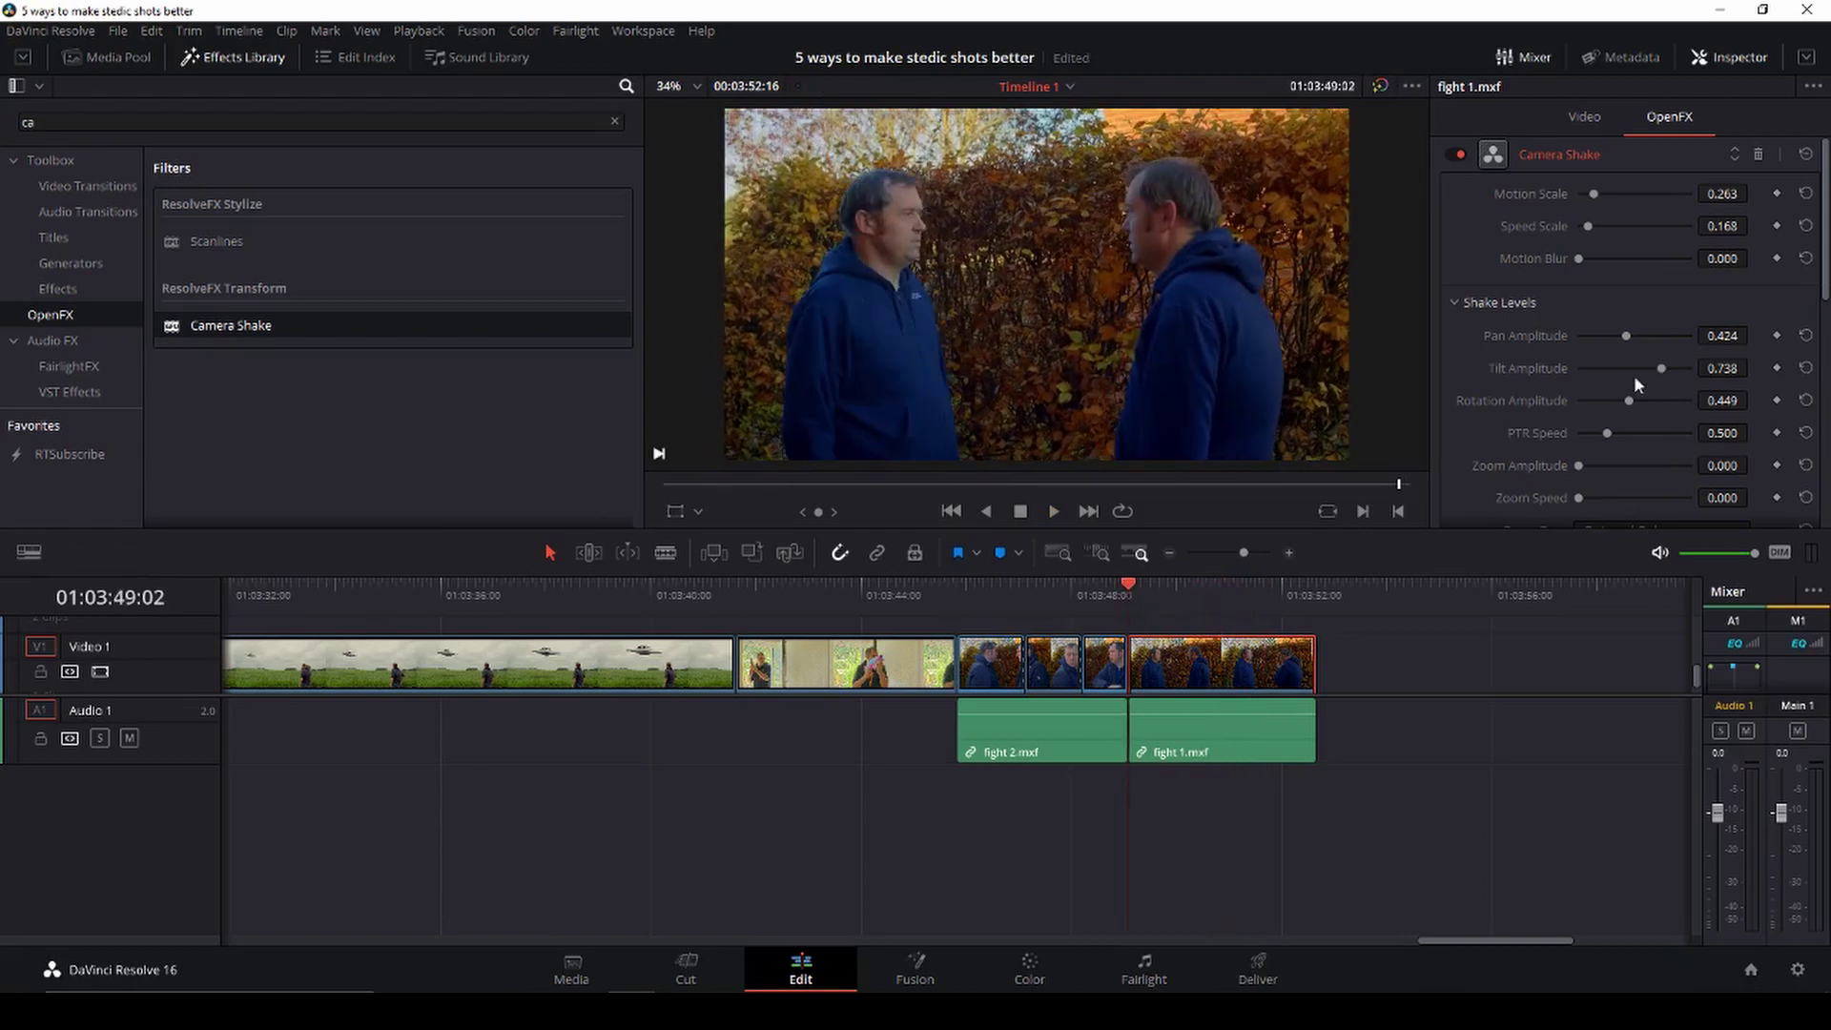
{"action": "scroll", "coordinate": [1633, 370], "scroll_direction": "down", "scroll_amount": 3}
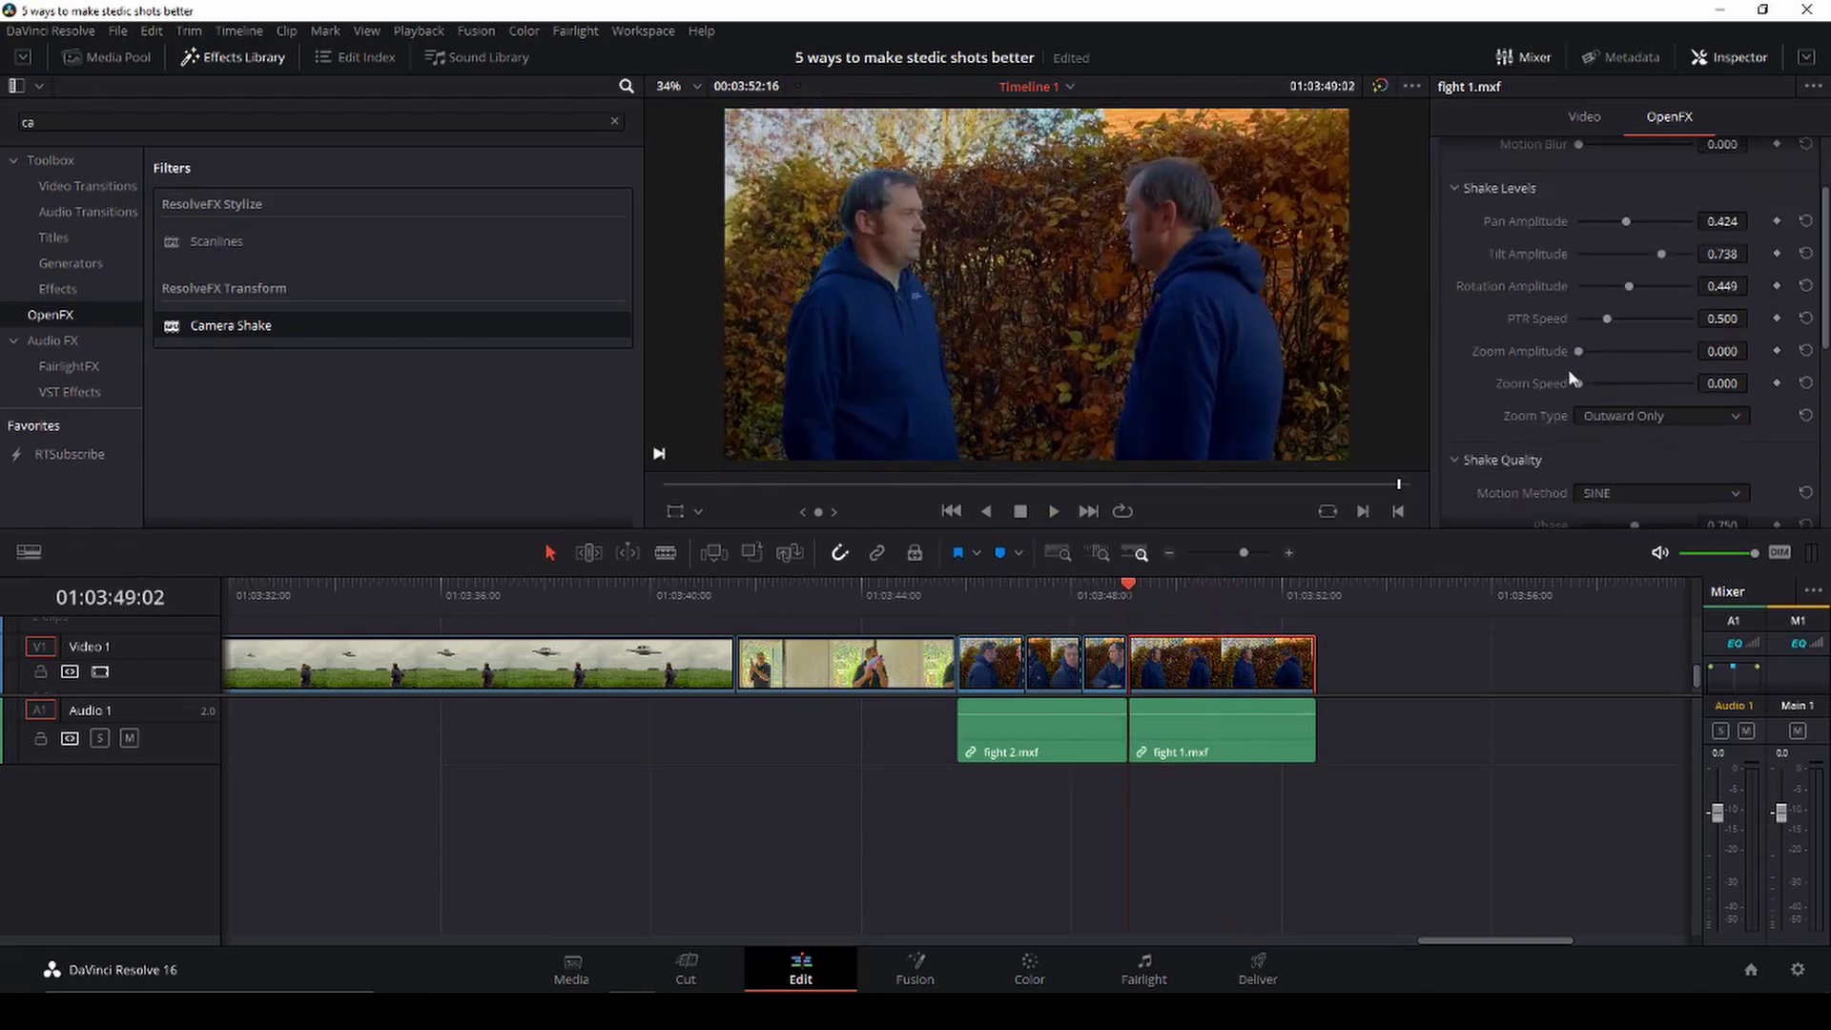
{"action": "scroll", "coordinate": [1564, 376], "scroll_direction": "down", "scroll_amount": 1}
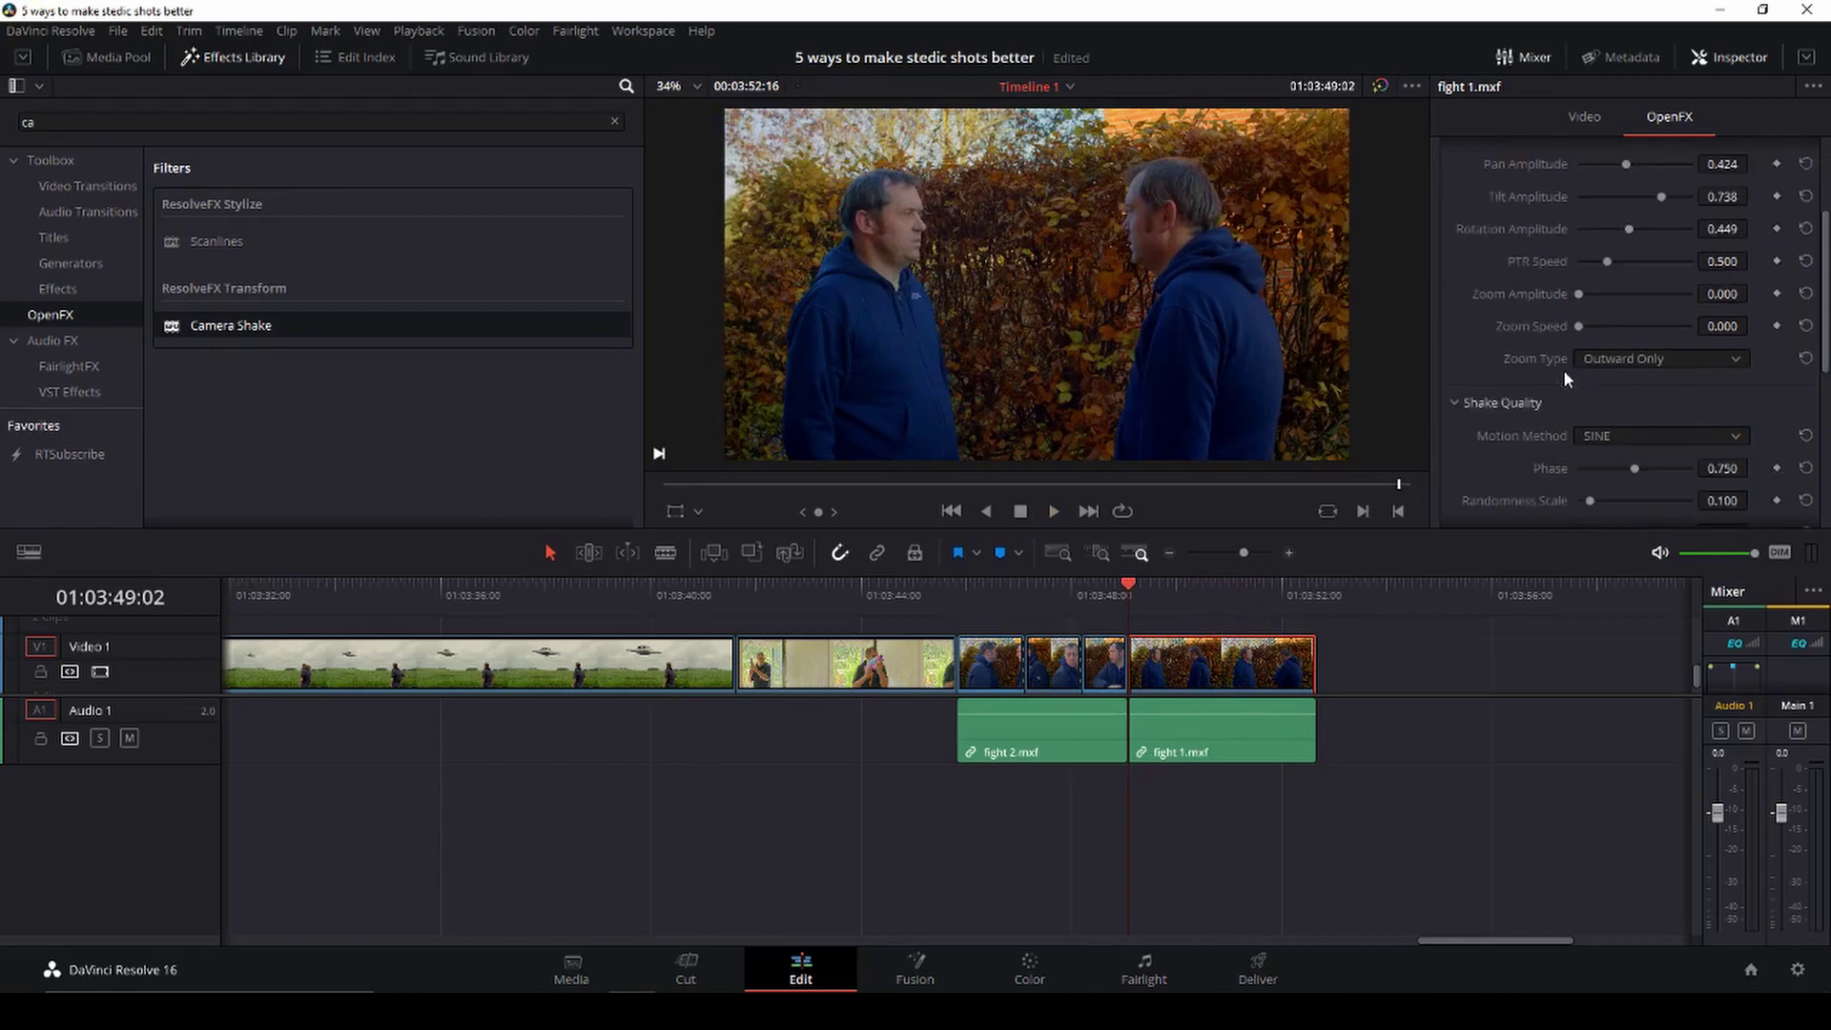
{"action": "scroll", "coordinate": [1564, 378], "scroll_direction": "up", "scroll_amount": 3}
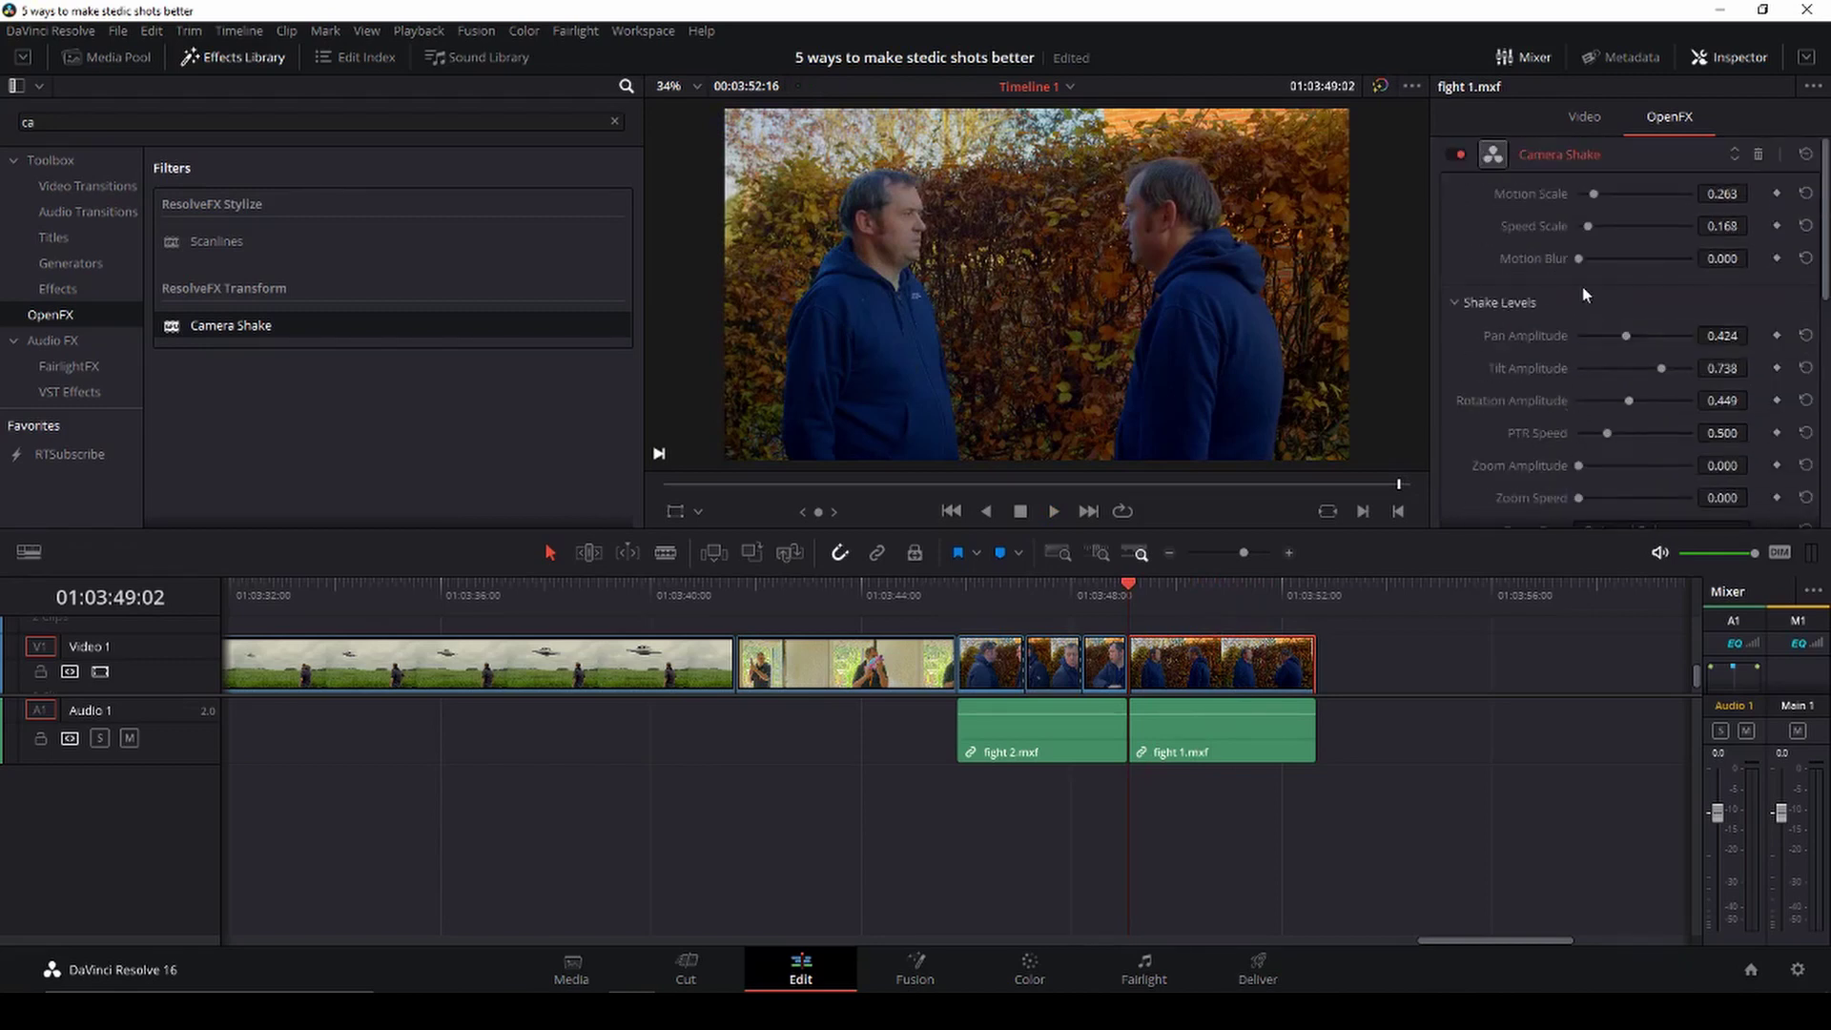
Compare fight 1 with Camera Shake off and back on during playback, then save the project
{"action": "left_click", "coordinate": [1456, 153]}
{"action": "key", "text": "space"}
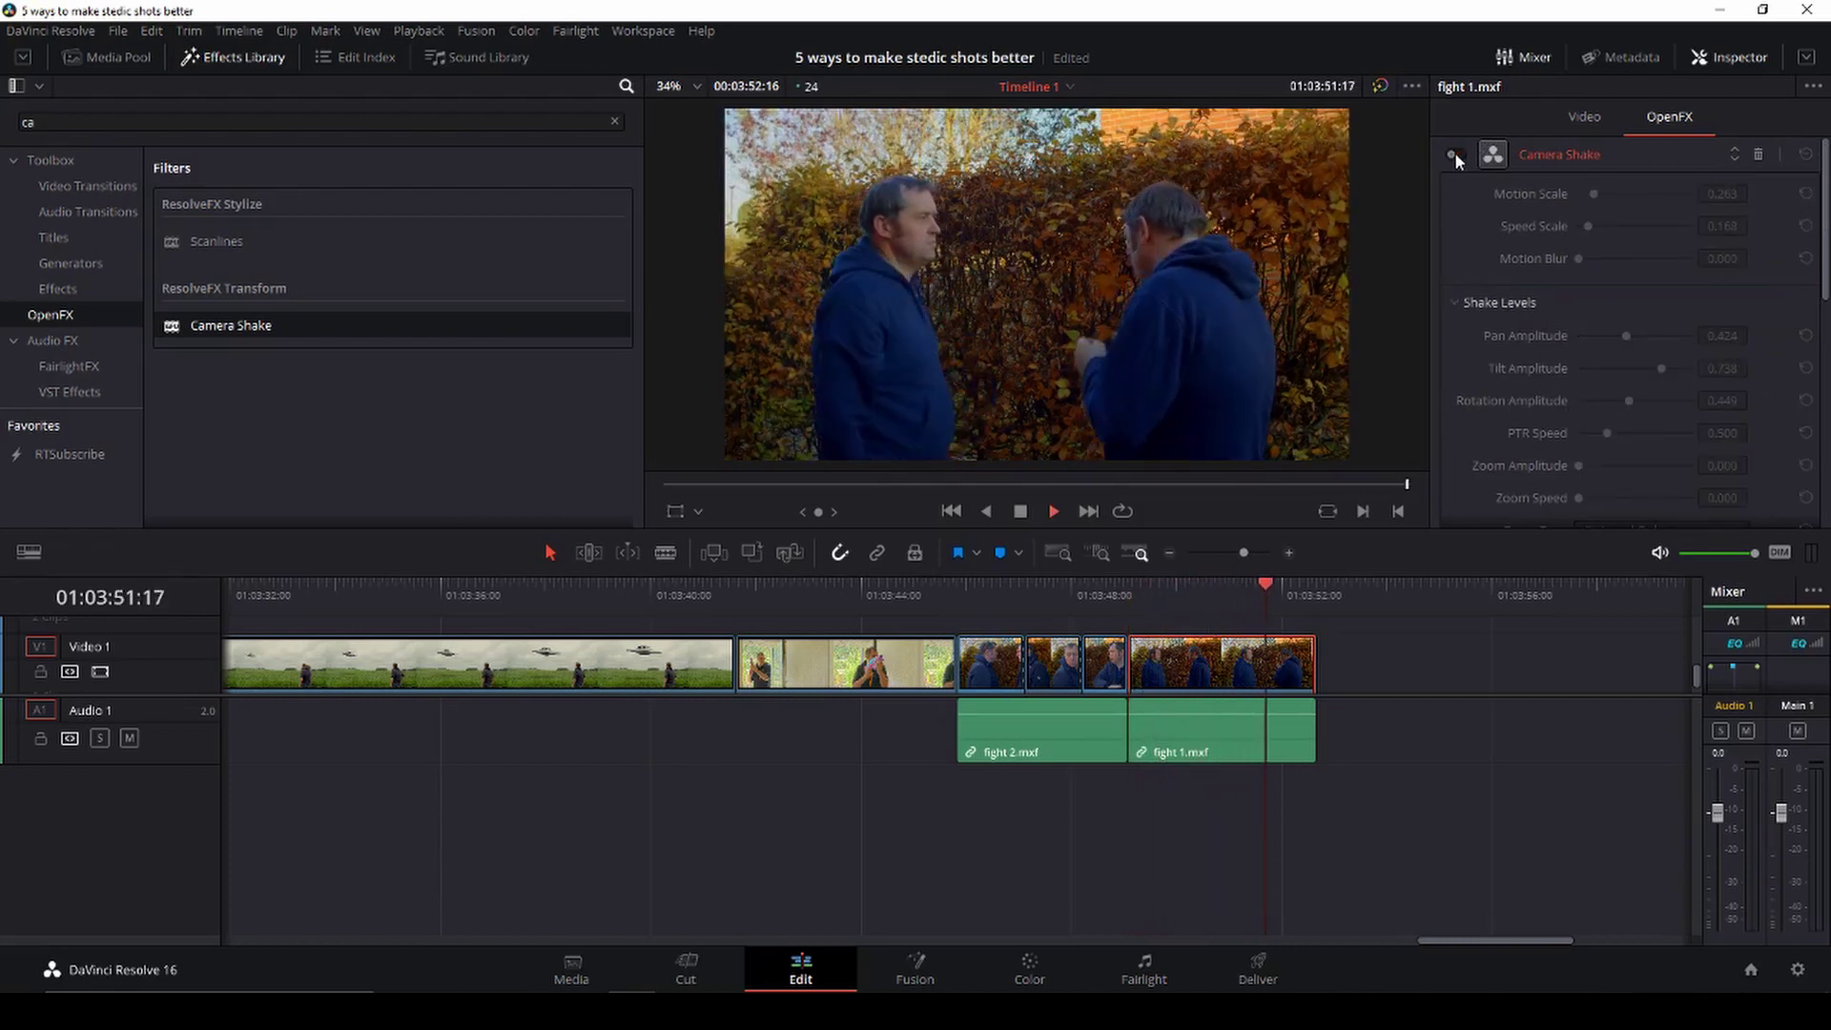
{"action": "left_click", "coordinate": [1133, 593]}
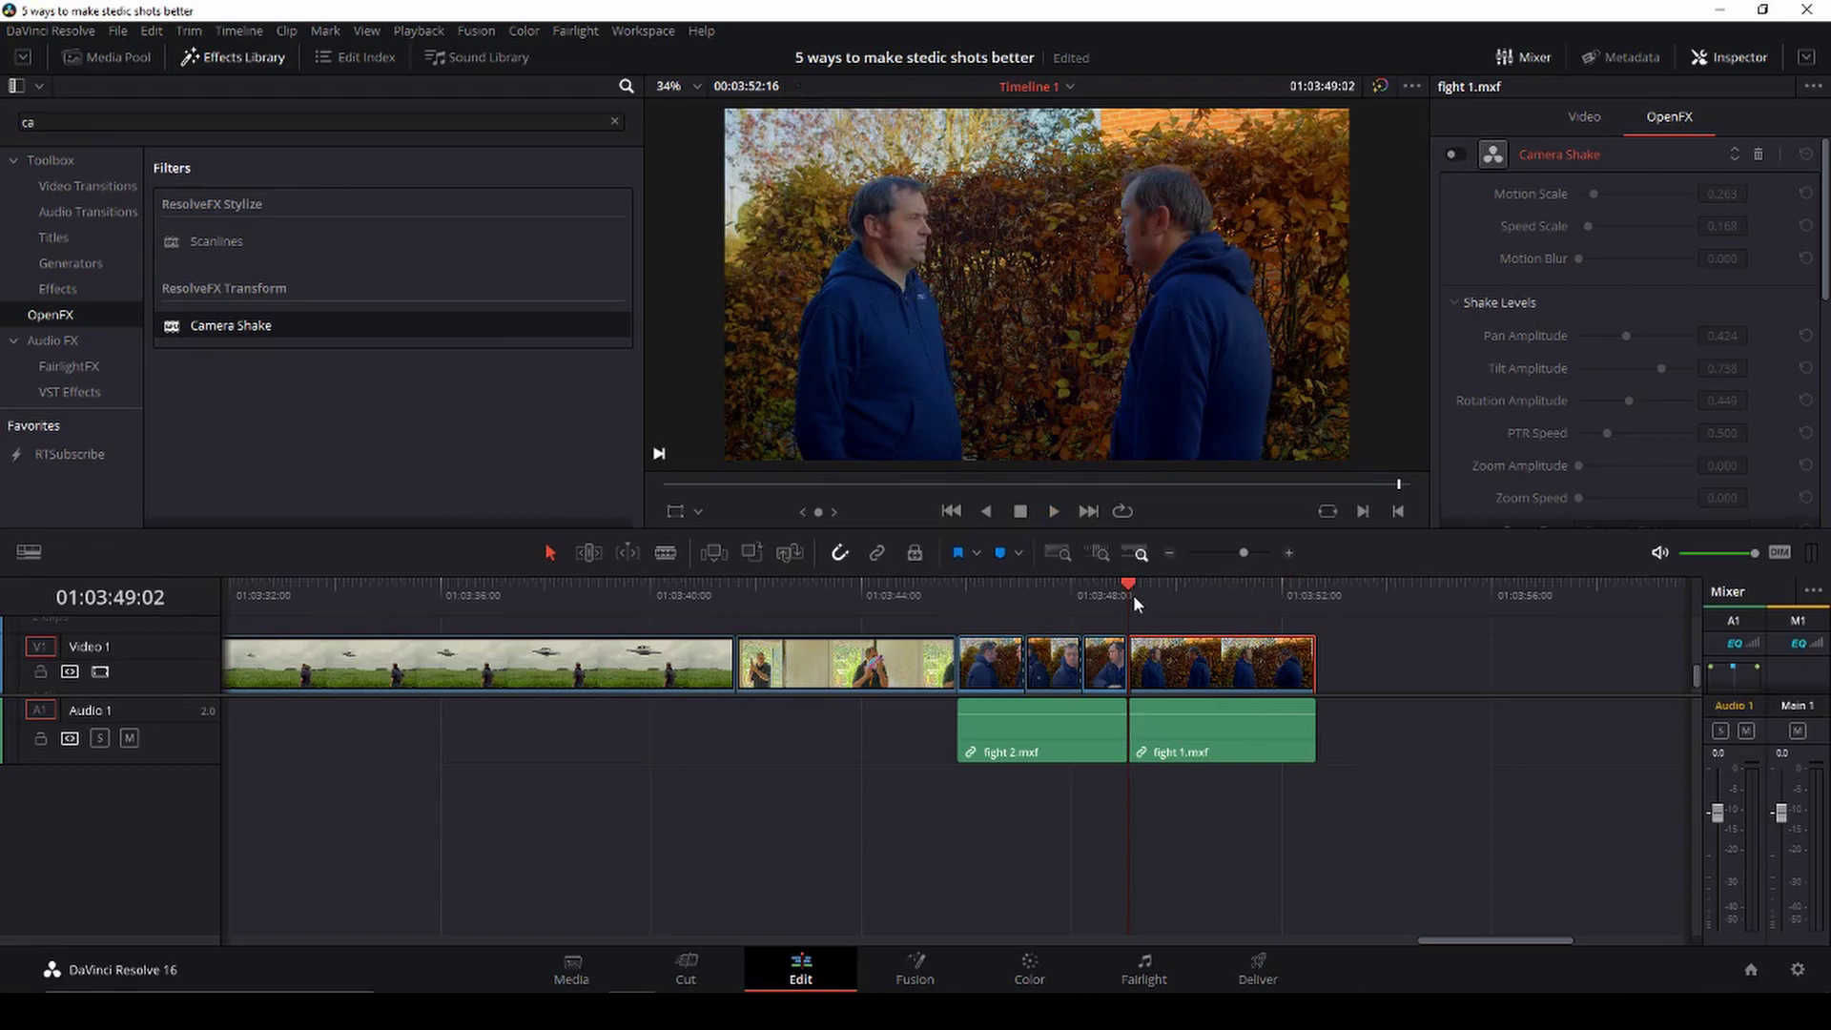
{"action": "left_click", "coordinate": [1456, 154]}
{"action": "key", "text": "space"}
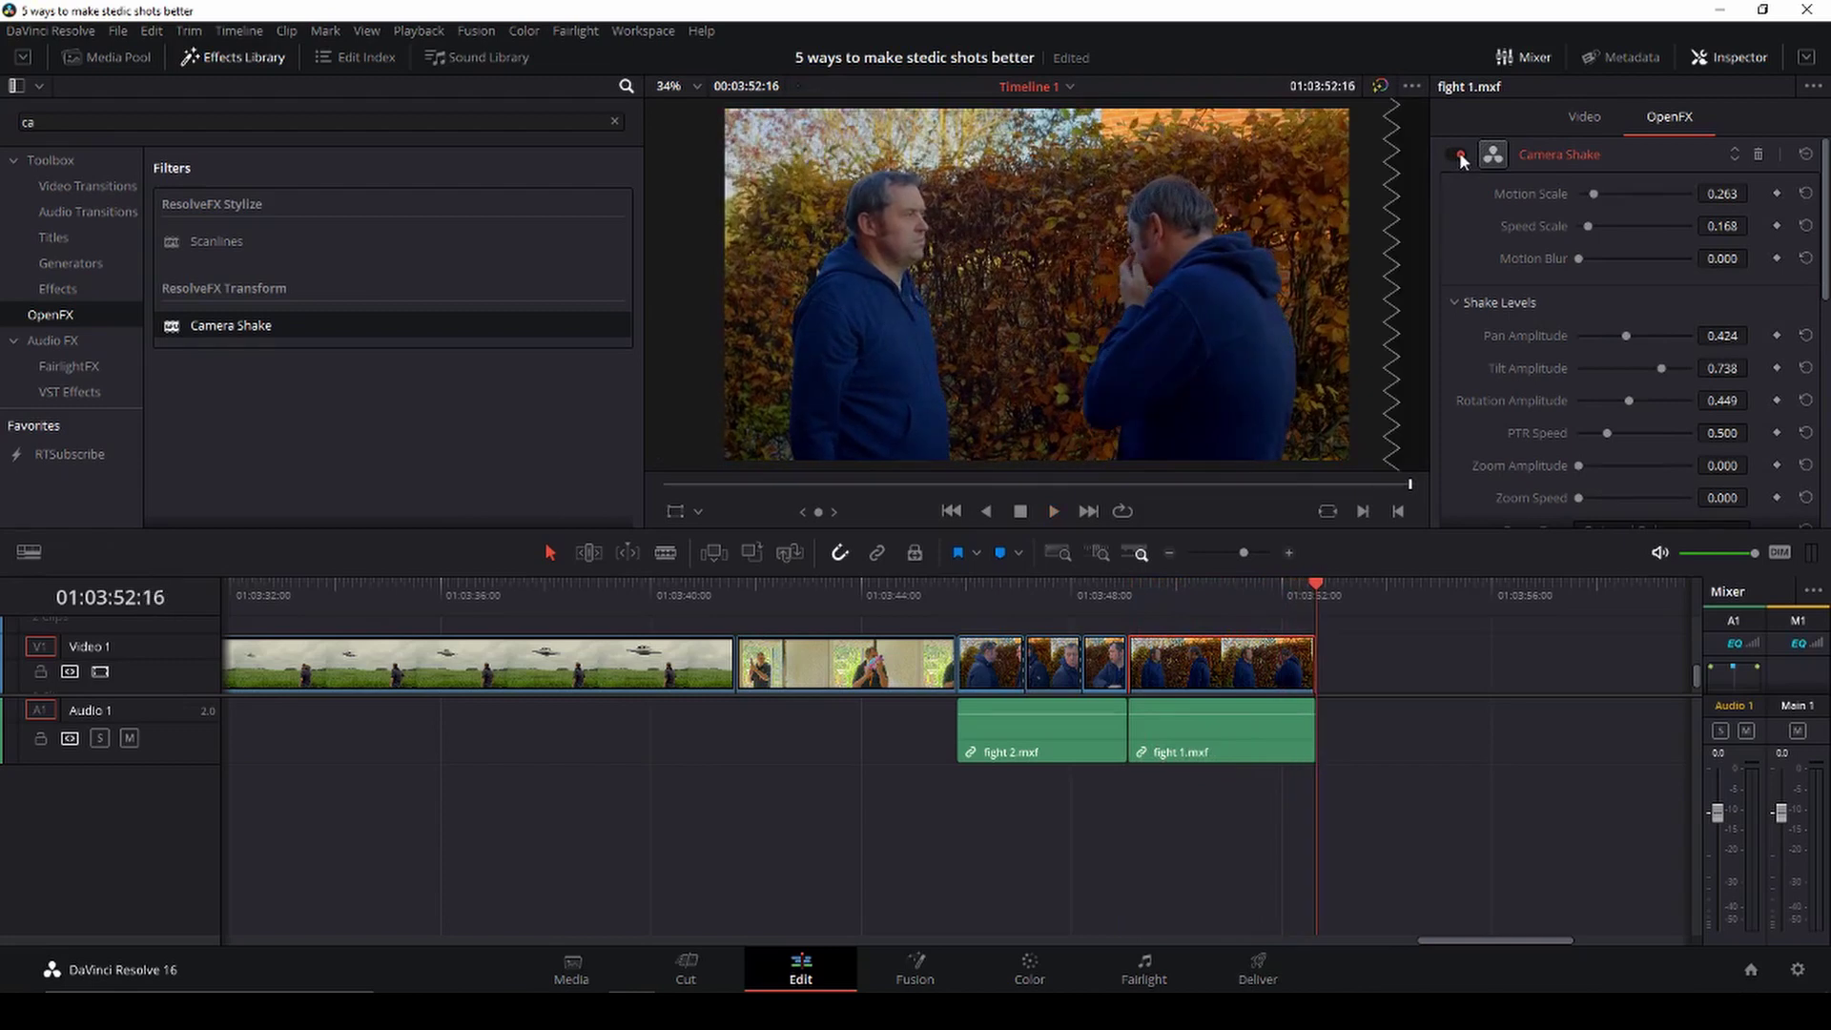
{"action": "key", "text": "ctrl+s"}
Disable and remove the Camera Shake effect from fight 1.mxf
{"action": "left_click", "coordinate": [1458, 156]}
{"action": "left_click", "coordinate": [1757, 155]}
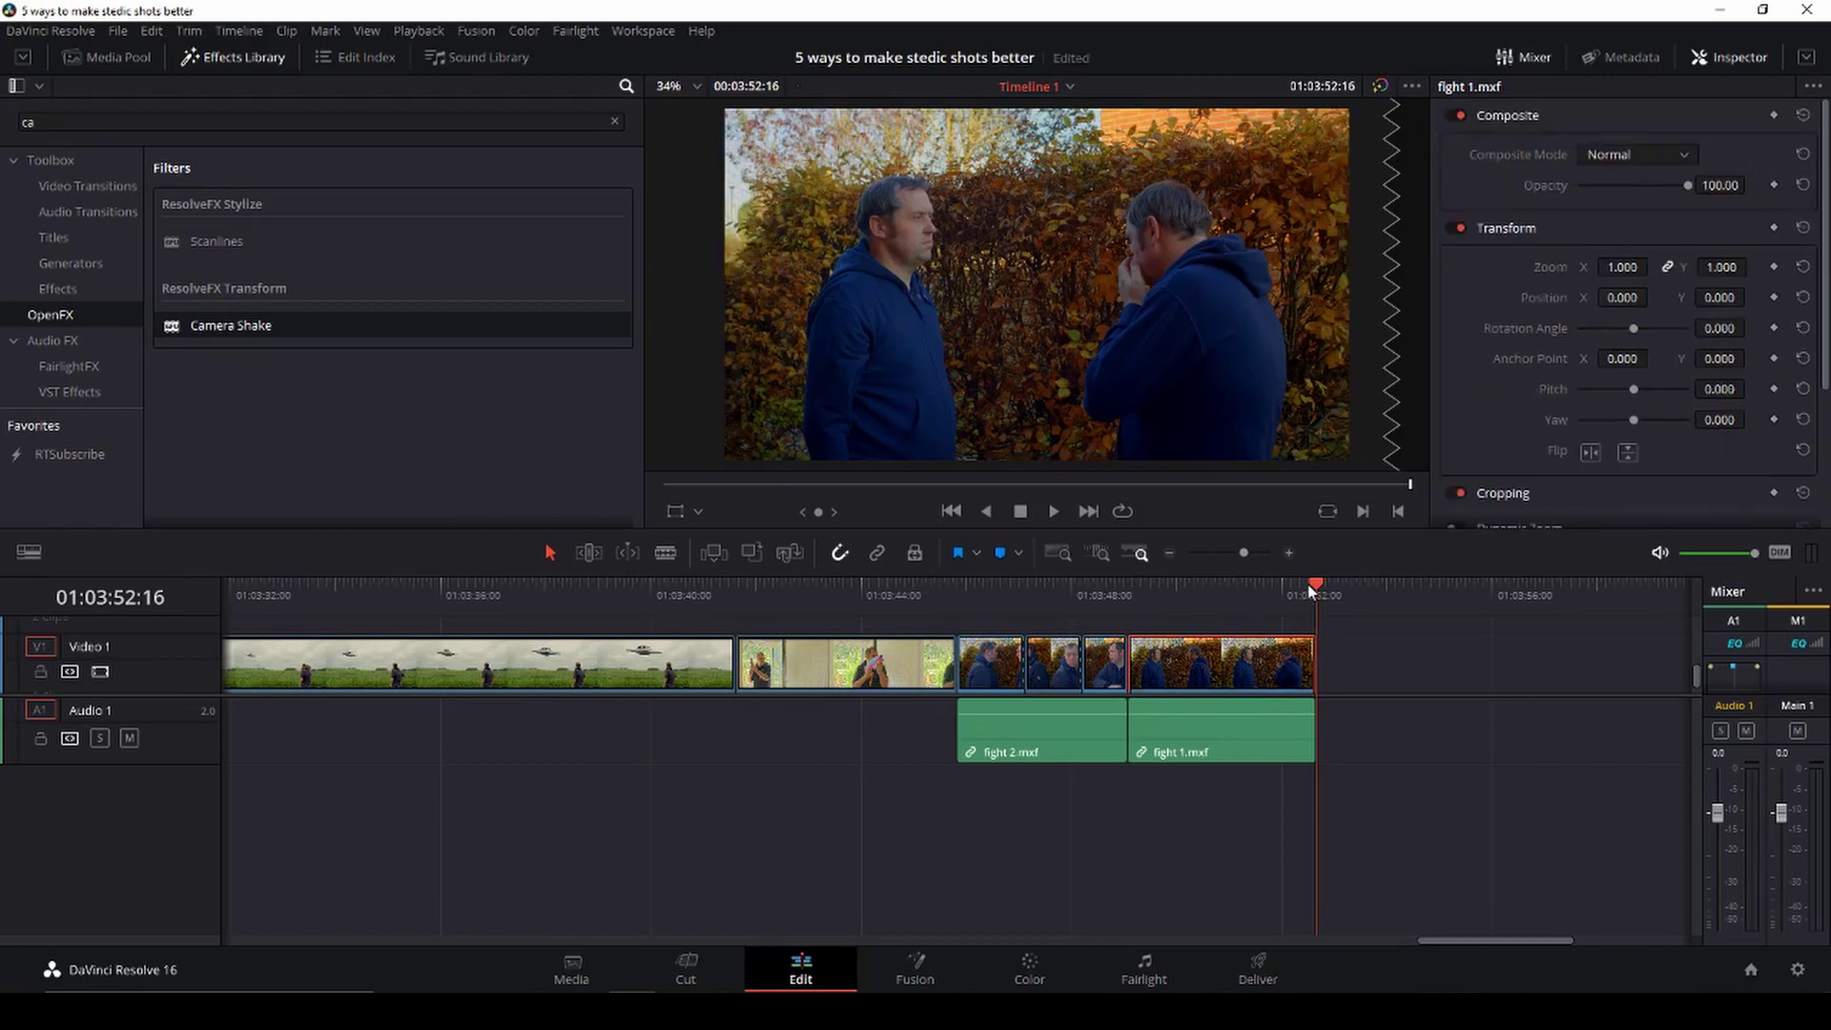
{"action": "left_click", "coordinate": [1130, 593]}
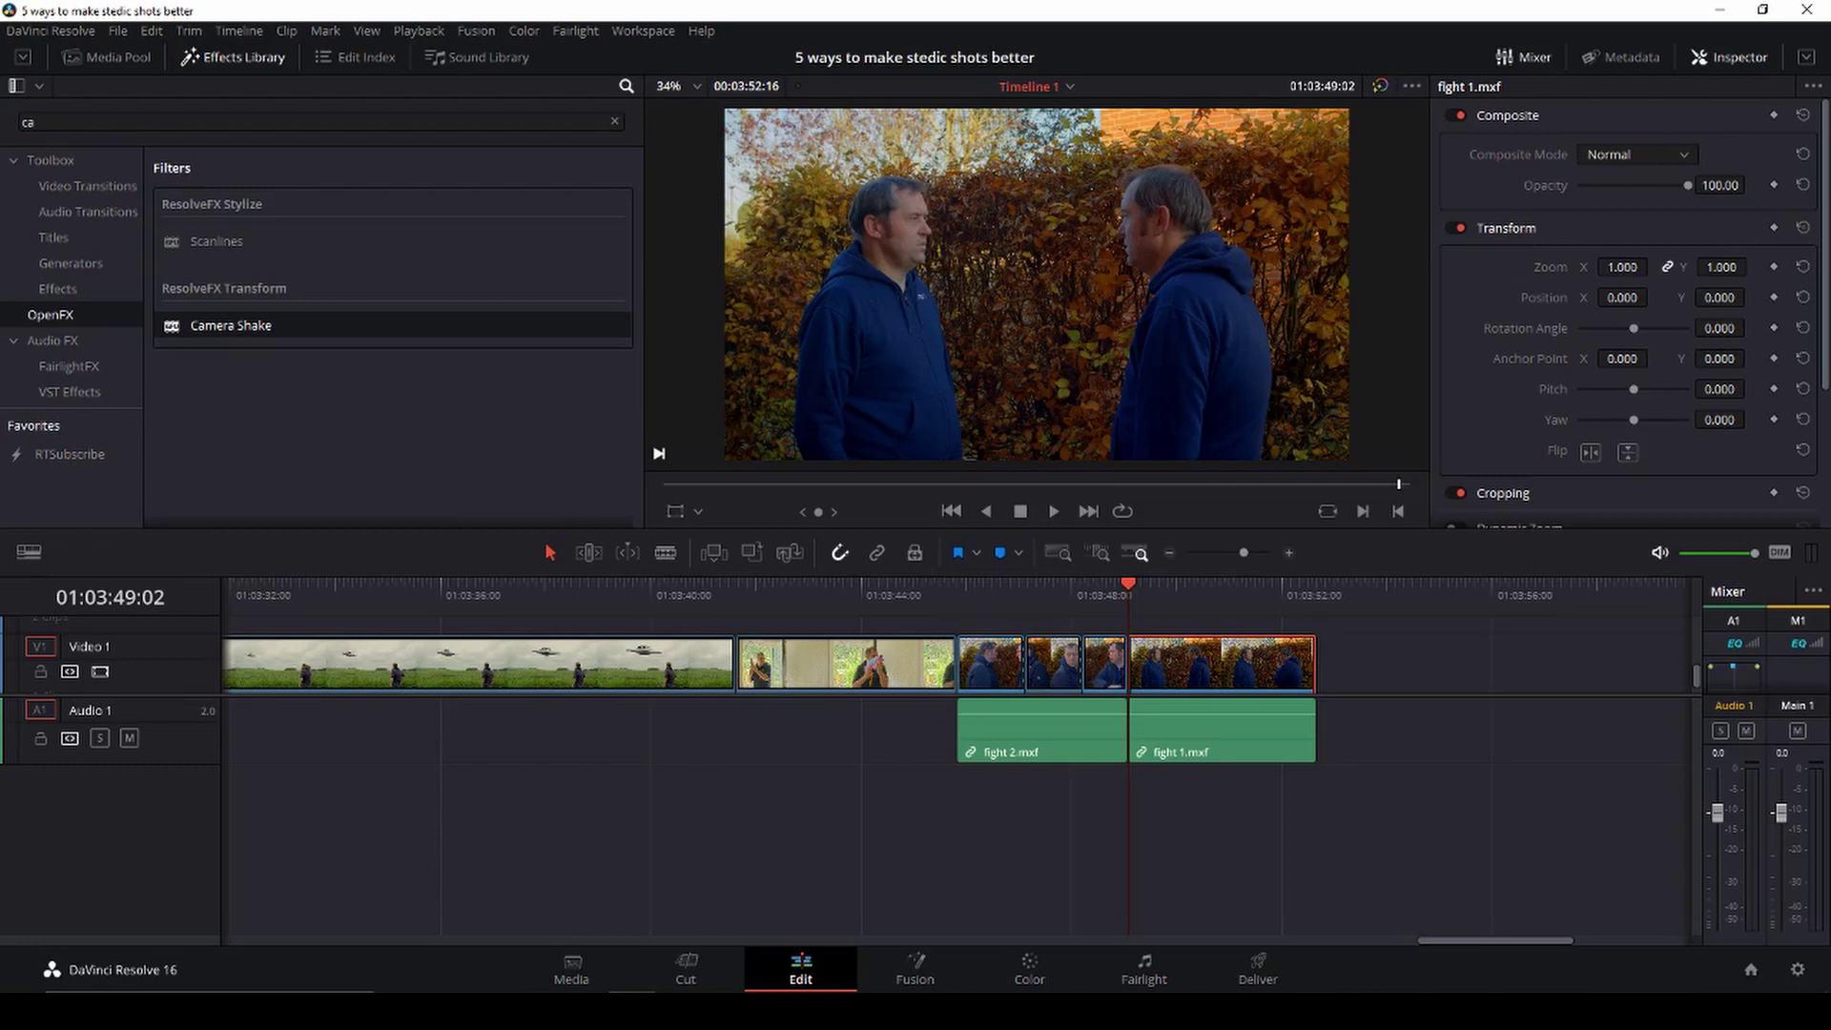
Letterbox the timeline output to a 2.40 aspect ratio
{"action": "left_click", "coordinate": [1621, 266]}
{"action": "left_click", "coordinate": [238, 31]}
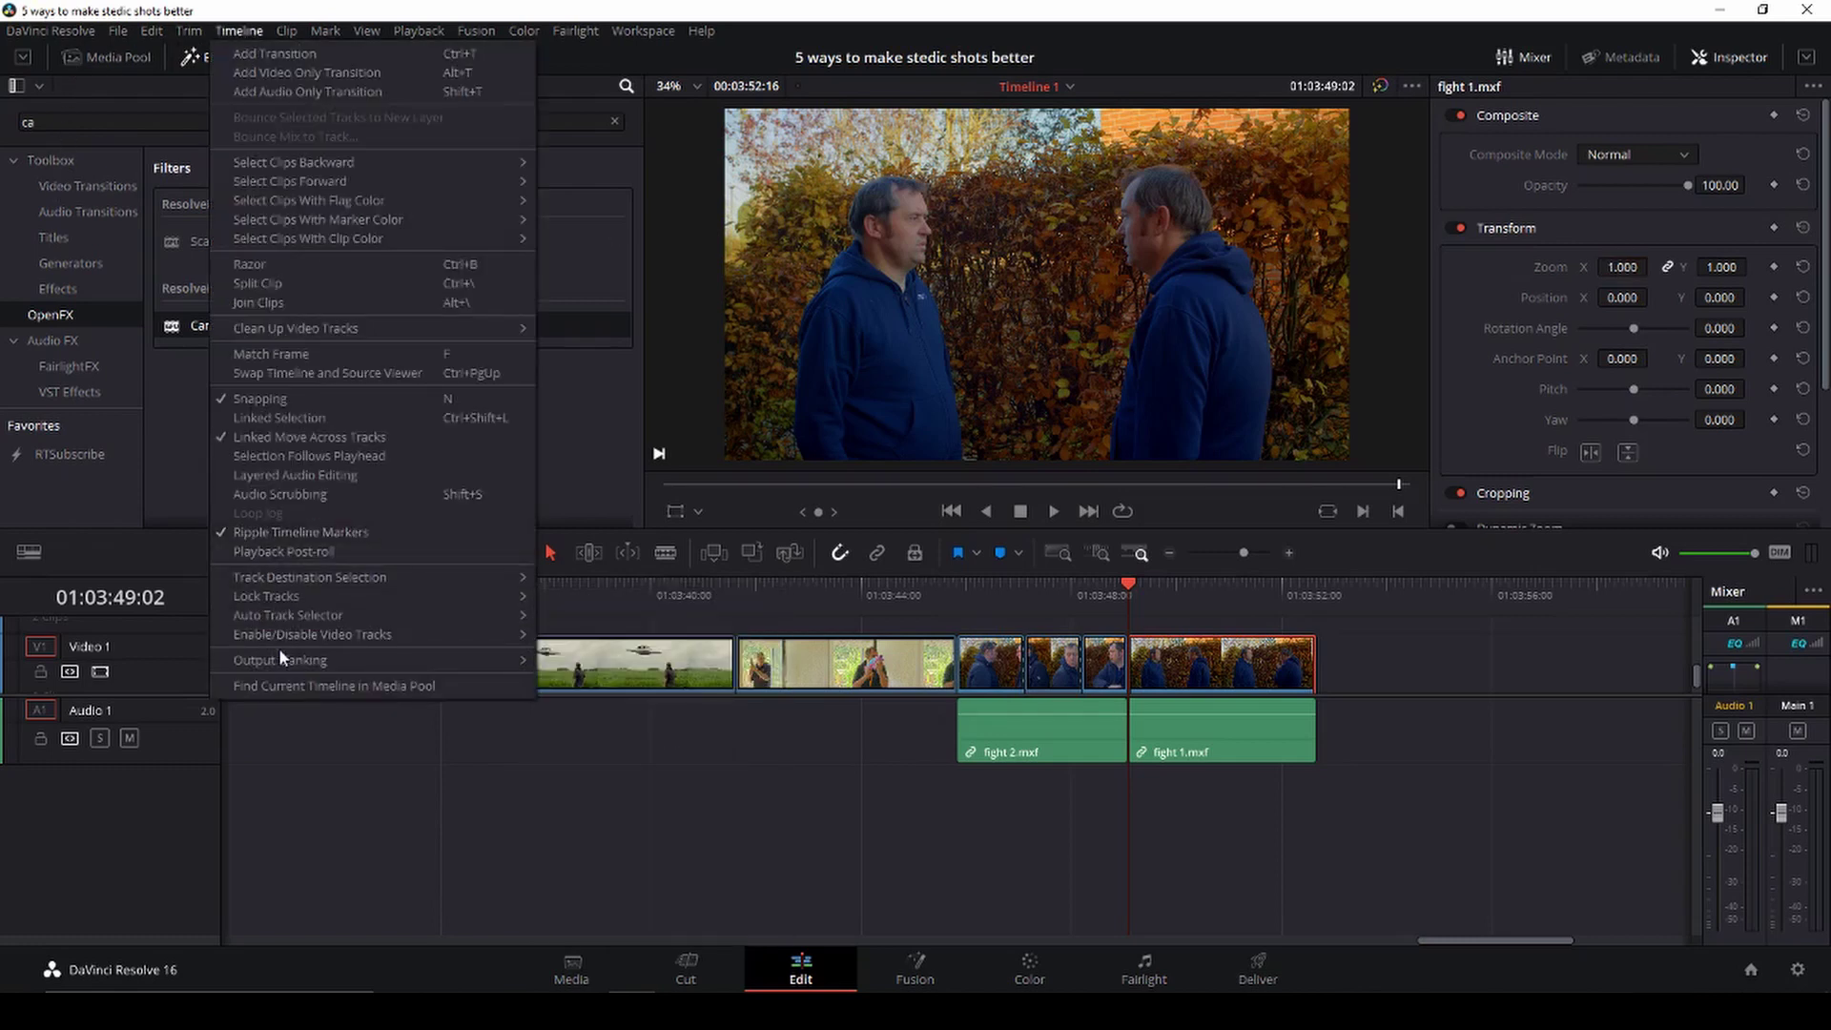
{"action": "mouse_move", "coordinate": [323, 659]}
{"action": "left_click", "coordinate": [569, 798]}
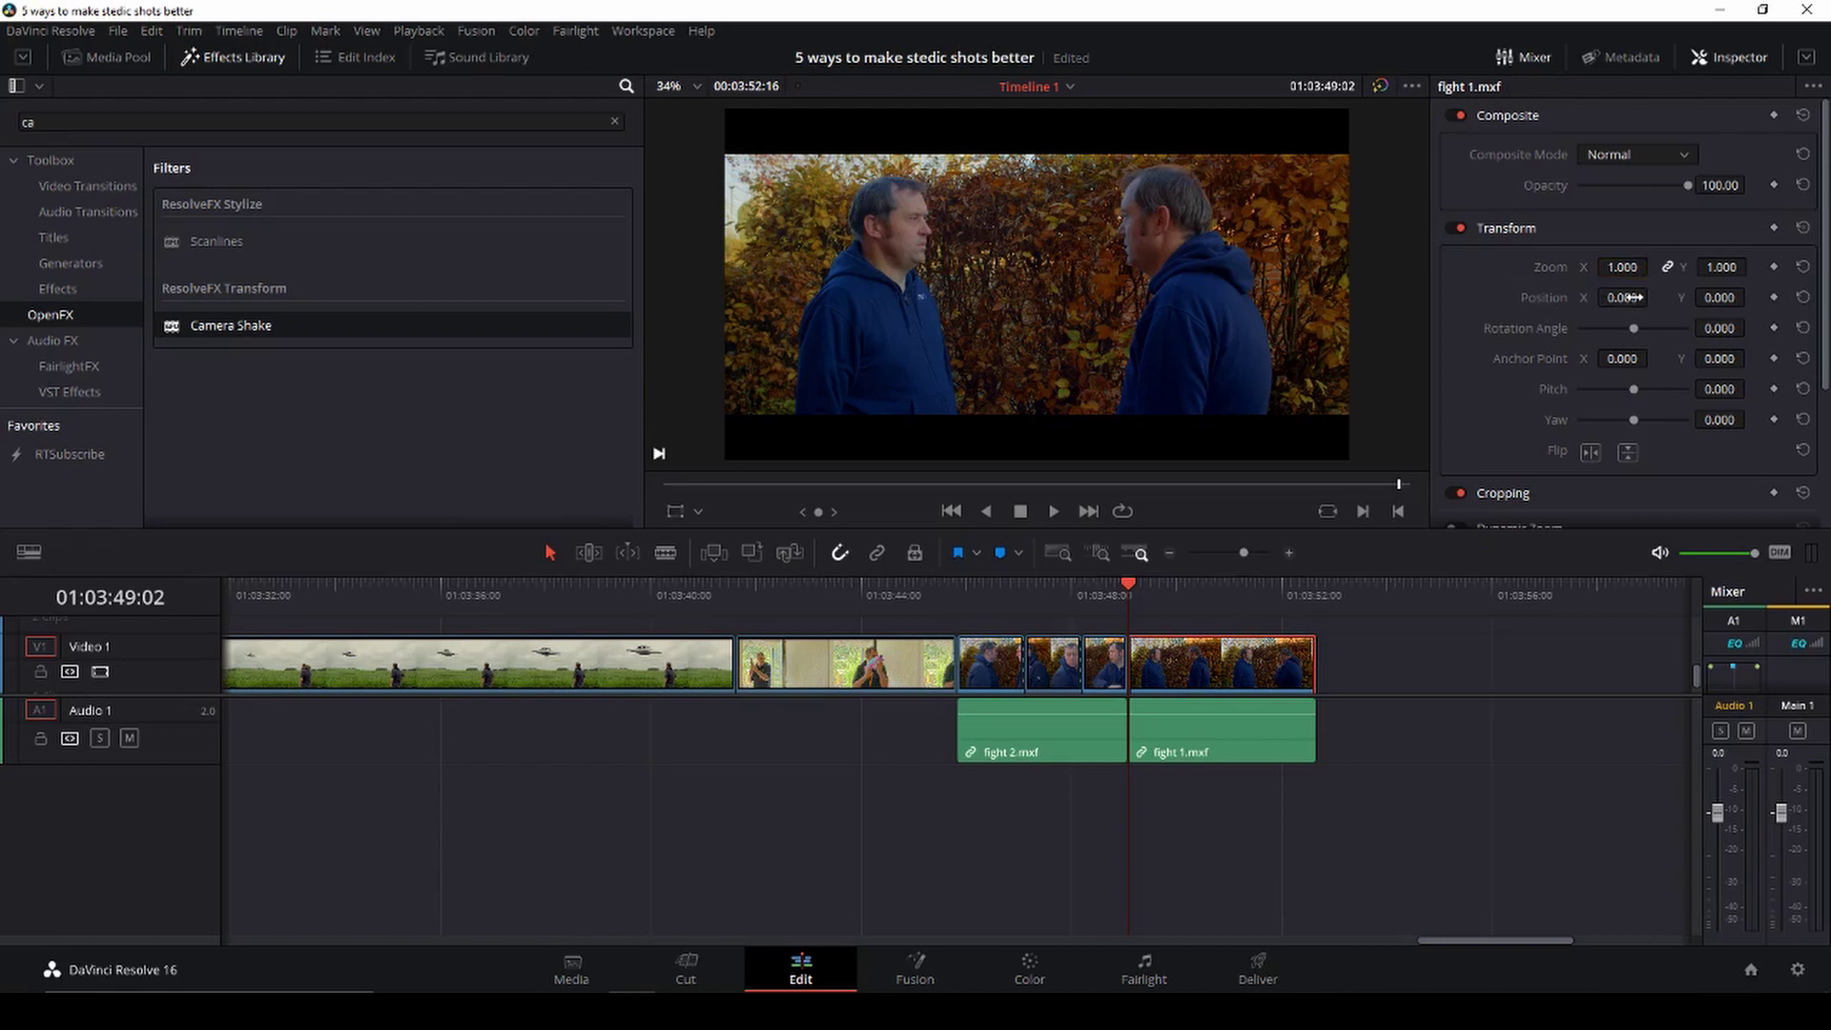
Keyframe a trial vertical pan on fight 1, ending at Position Y -27 at 01:03:50:15
{"action": "left_click_drag", "start_coordinate": [1625, 298], "coordinate": [1621, 297]}
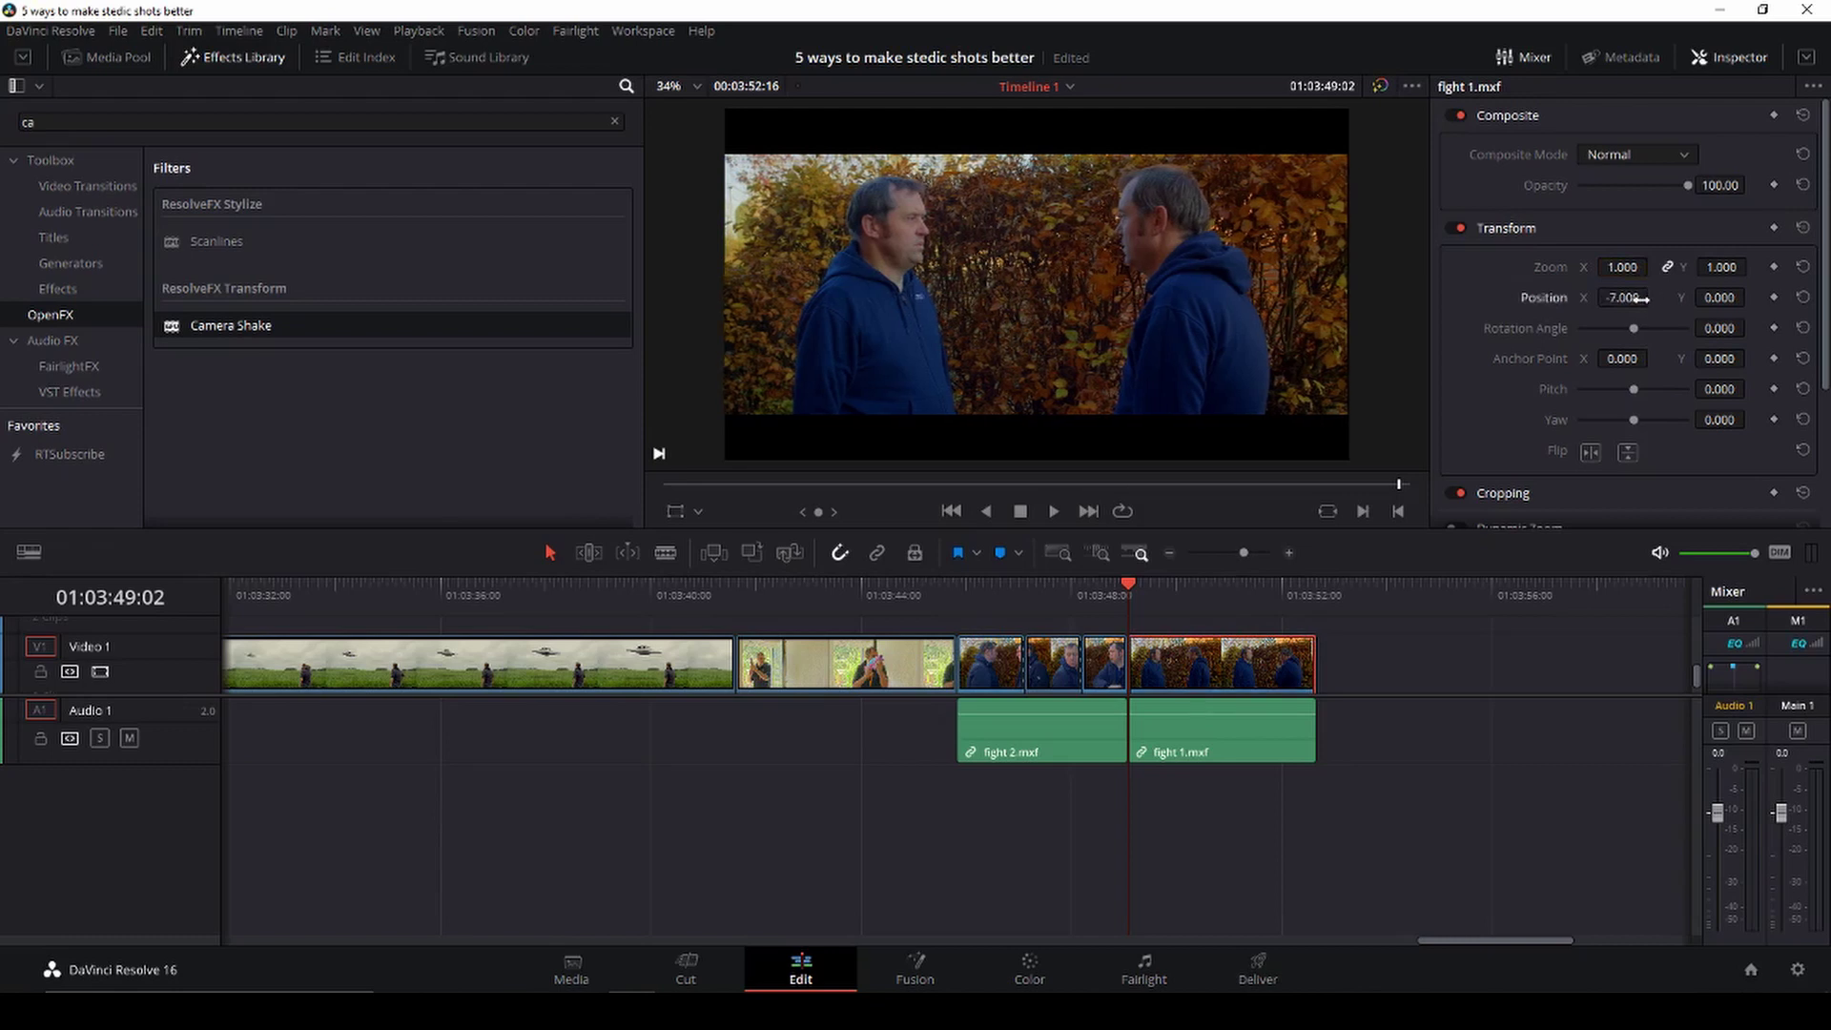
{"action": "left_click", "coordinate": [1801, 297]}
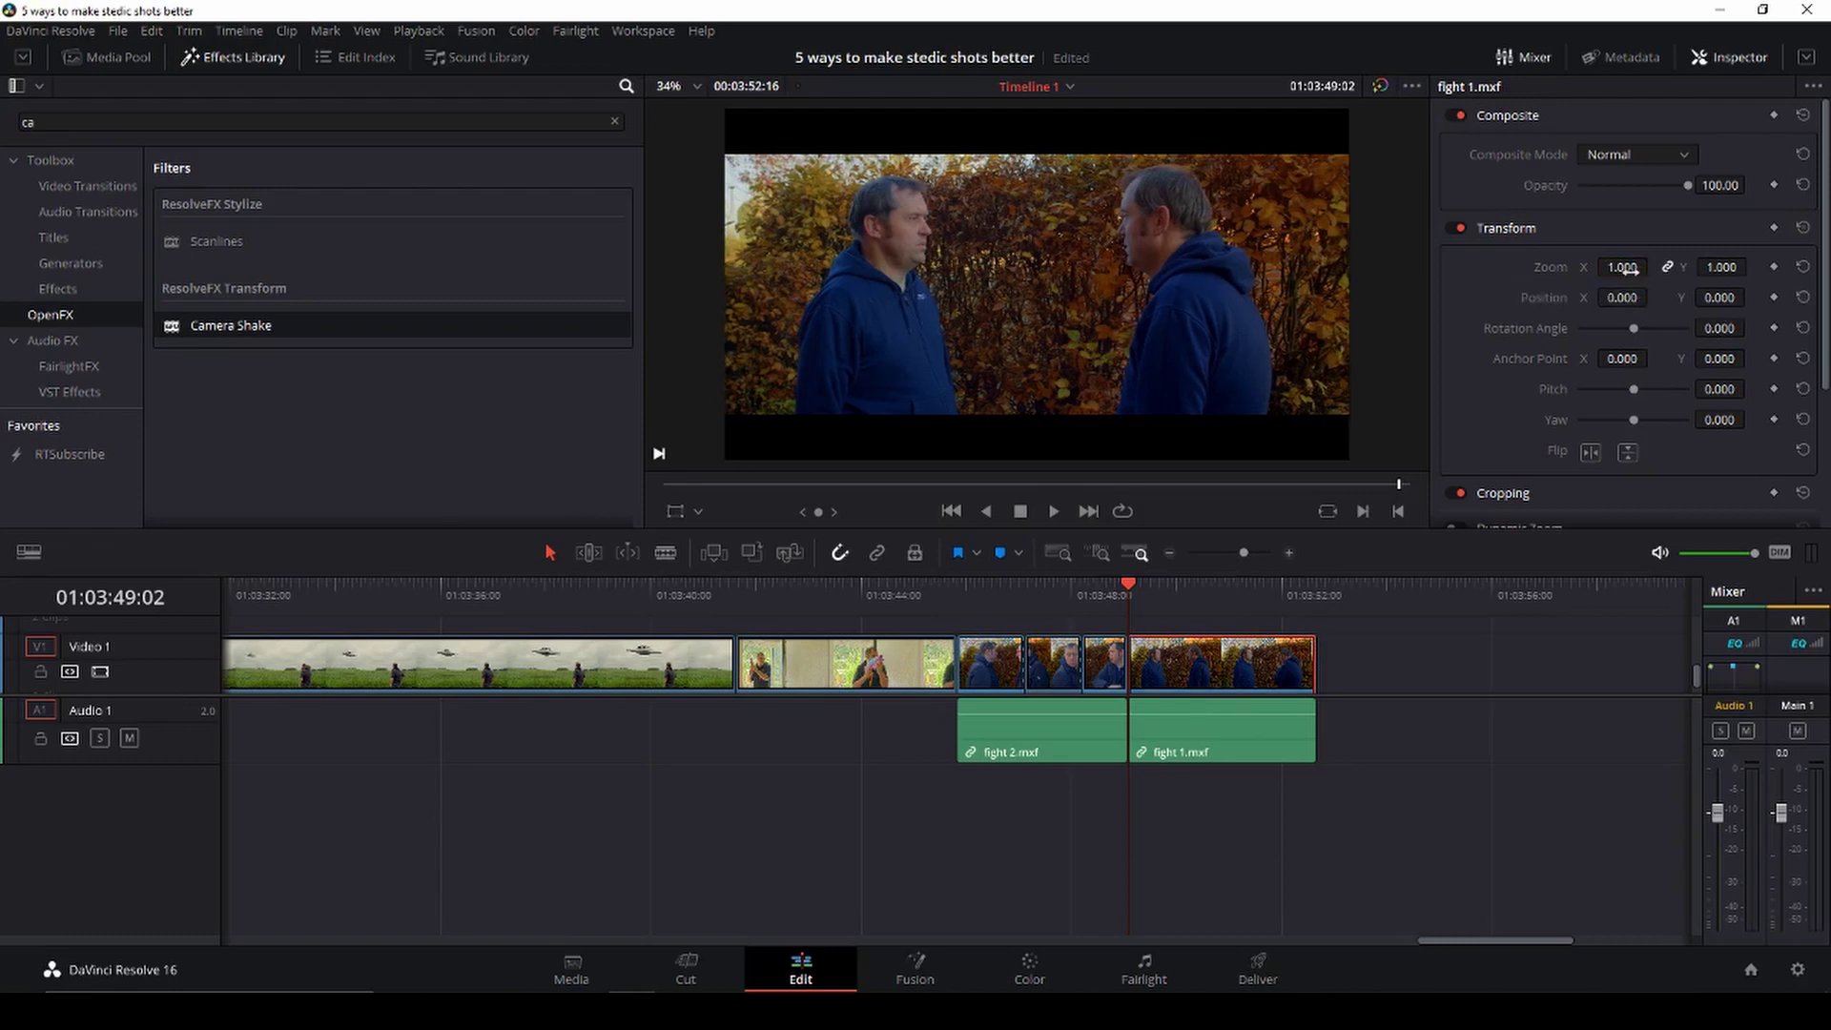
{"action": "left_click_drag", "start_coordinate": [1721, 297], "coordinate": [1663, 297]}
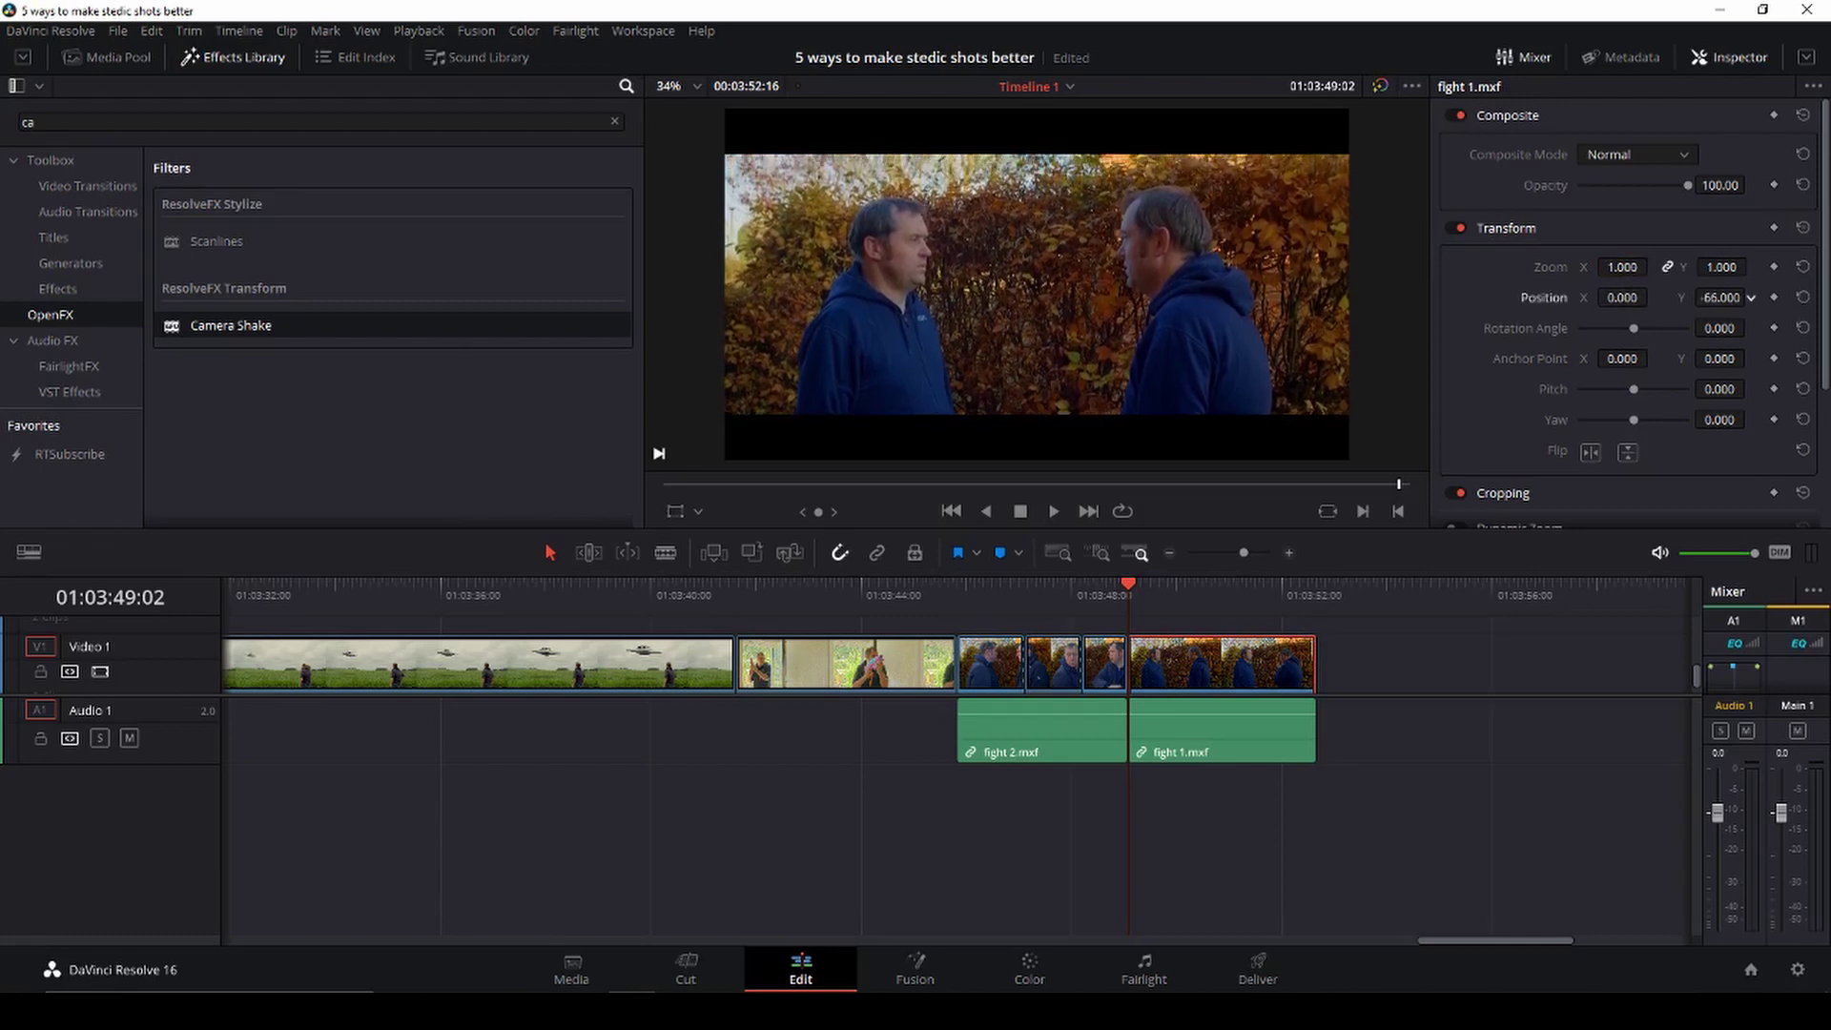
{"action": "left_click", "coordinate": [1773, 298]}
{"action": "left_click_drag", "start_coordinate": [1139, 587], "coordinate": [1210, 587]}
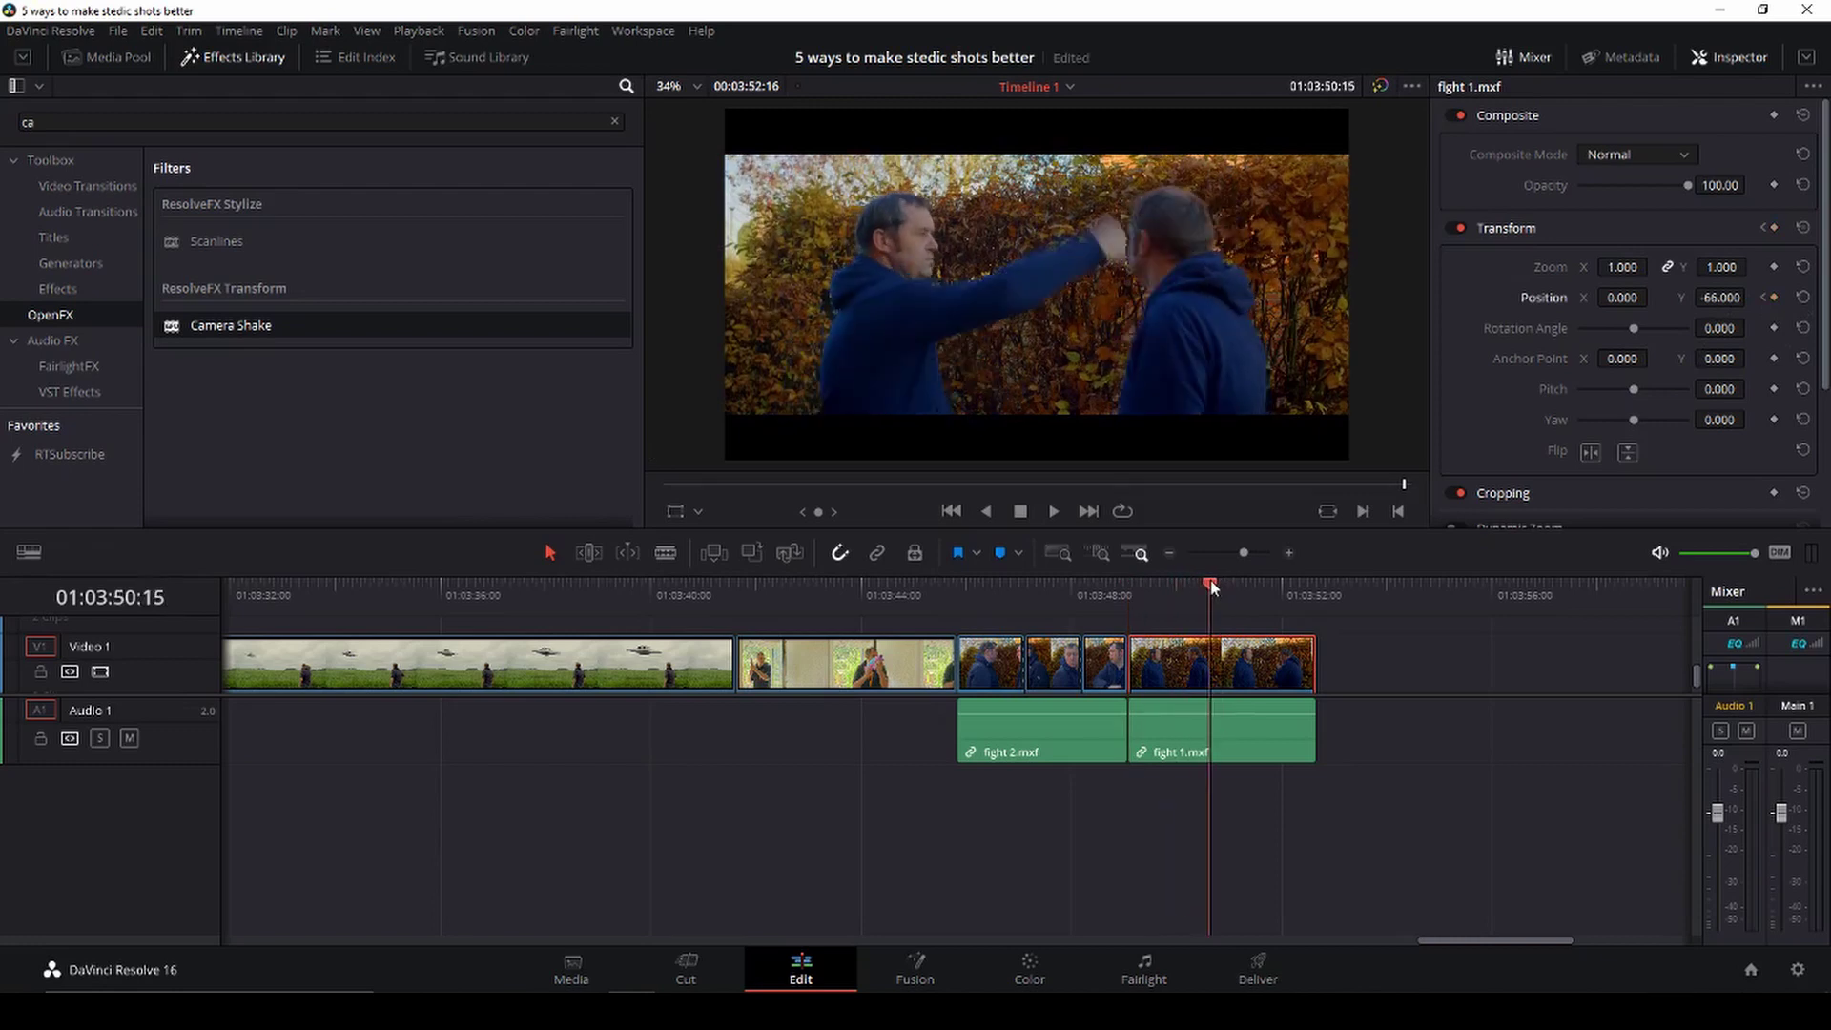
{"action": "left_click_drag", "start_coordinate": [1750, 298], "coordinate": [1750, 298]}
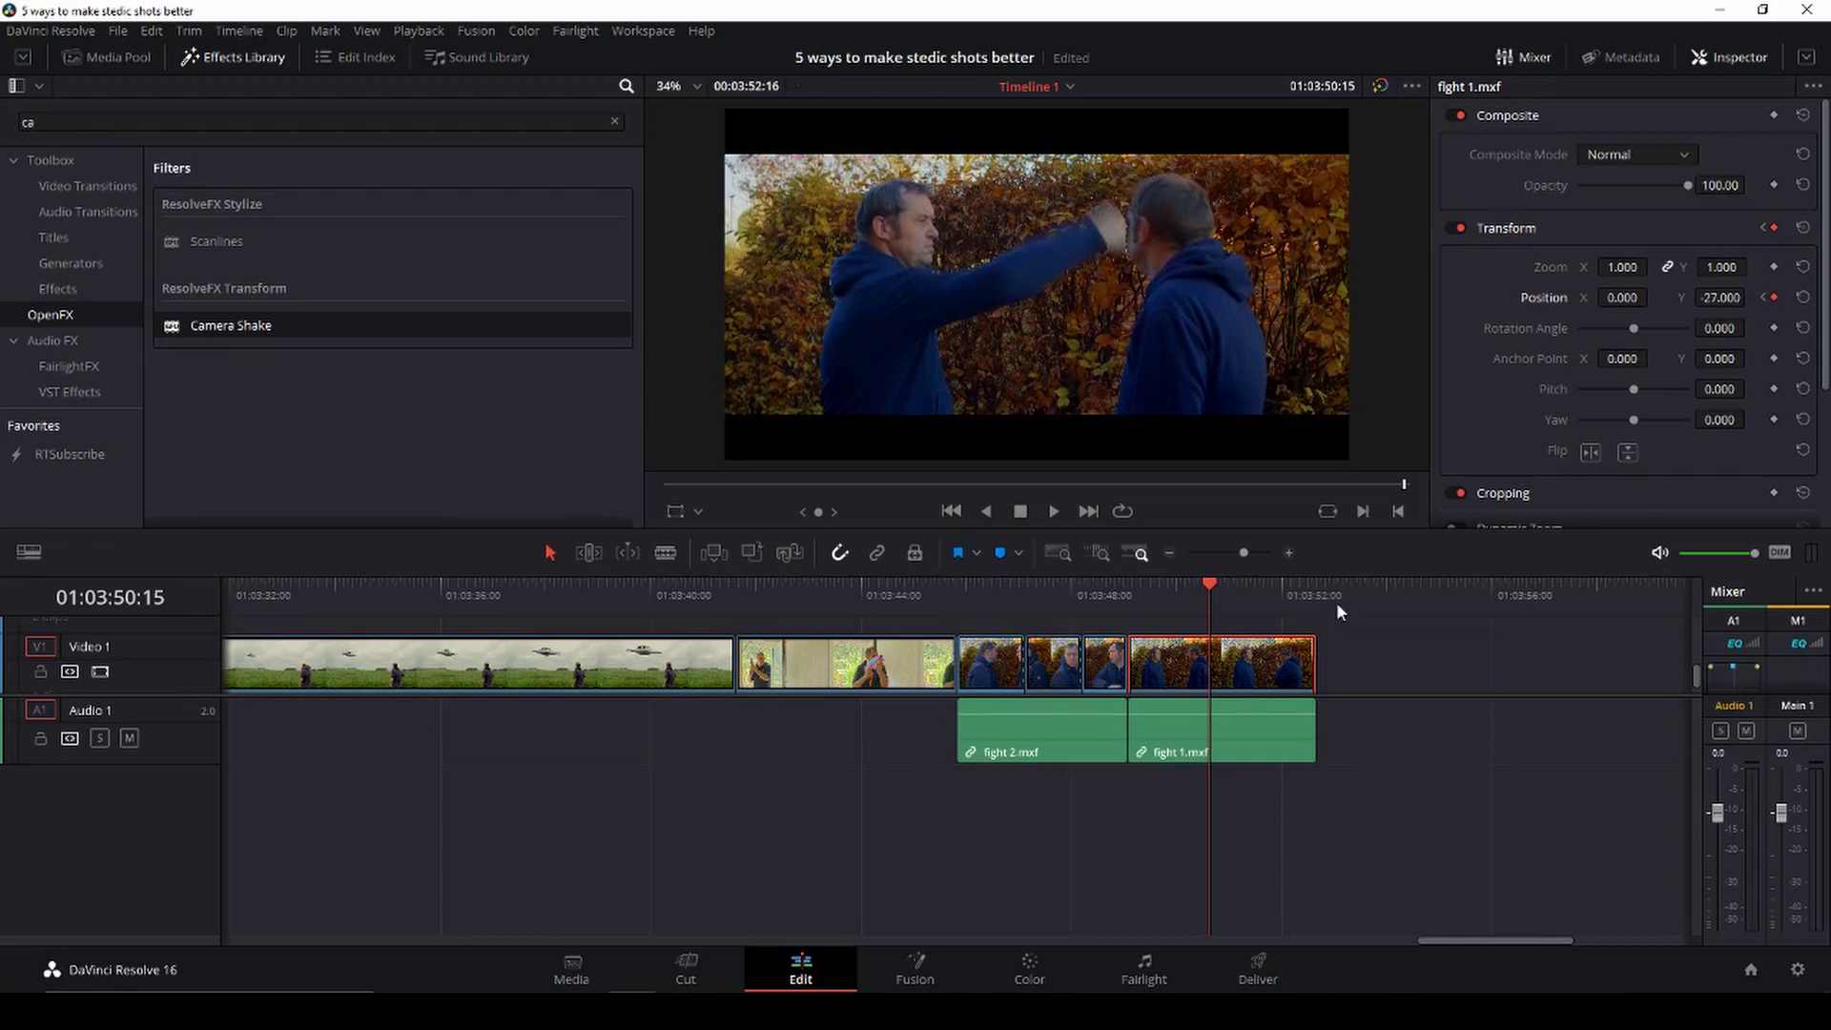
Play back the trial pan, then reset Position to 0, 0 to clear its keyframes
{"action": "left_click", "coordinate": [1125, 599]}
{"action": "key", "text": "space"}
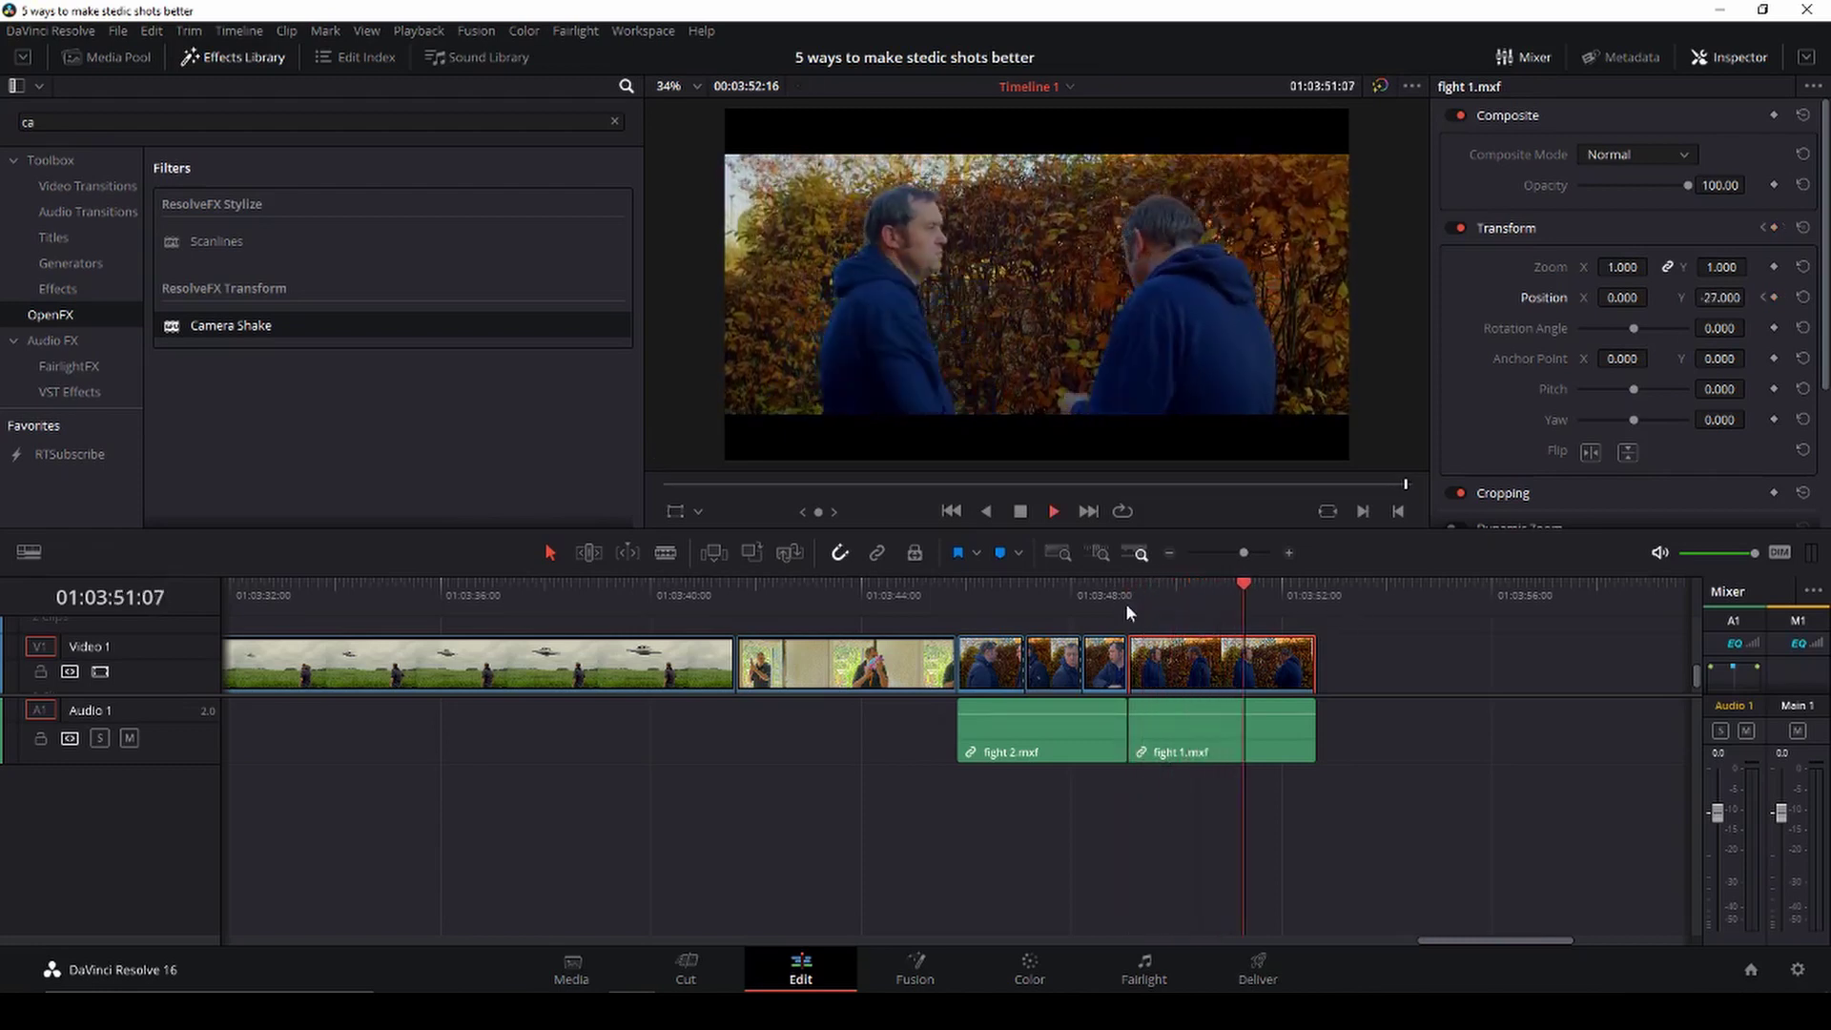
{"action": "key", "text": "space"}
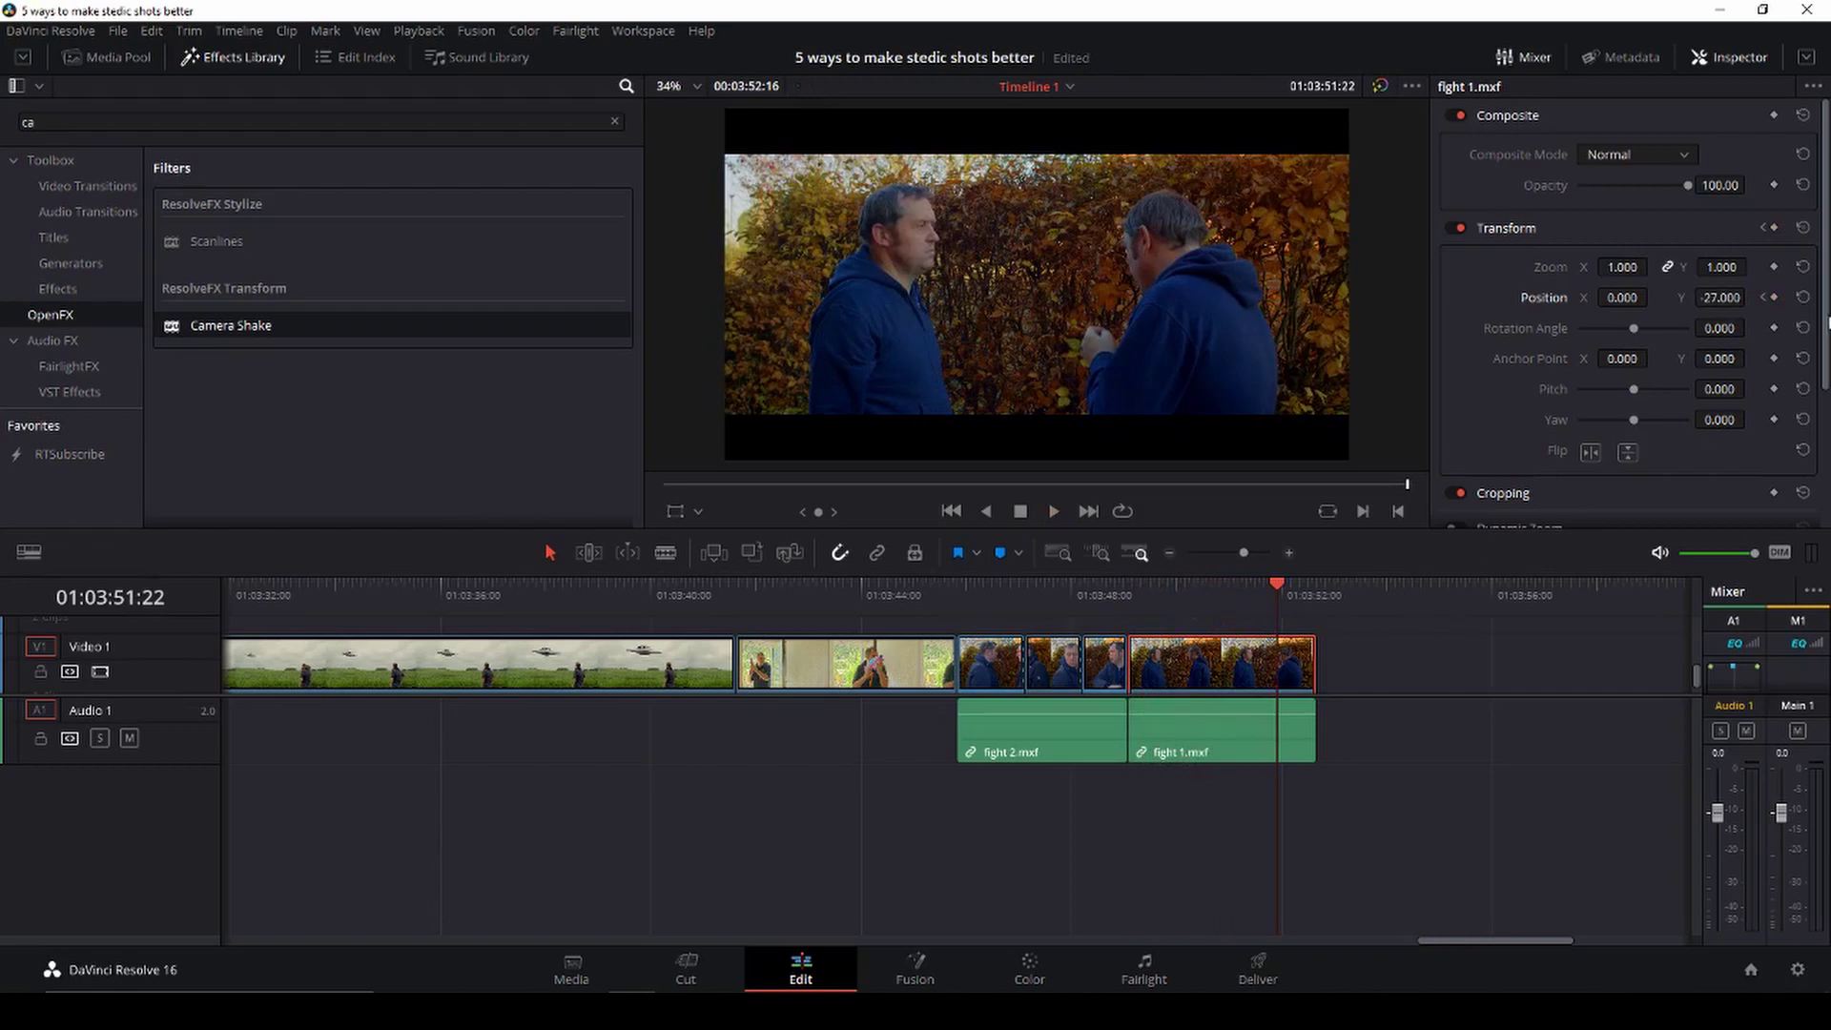
{"action": "left_click", "coordinate": [1802, 297]}
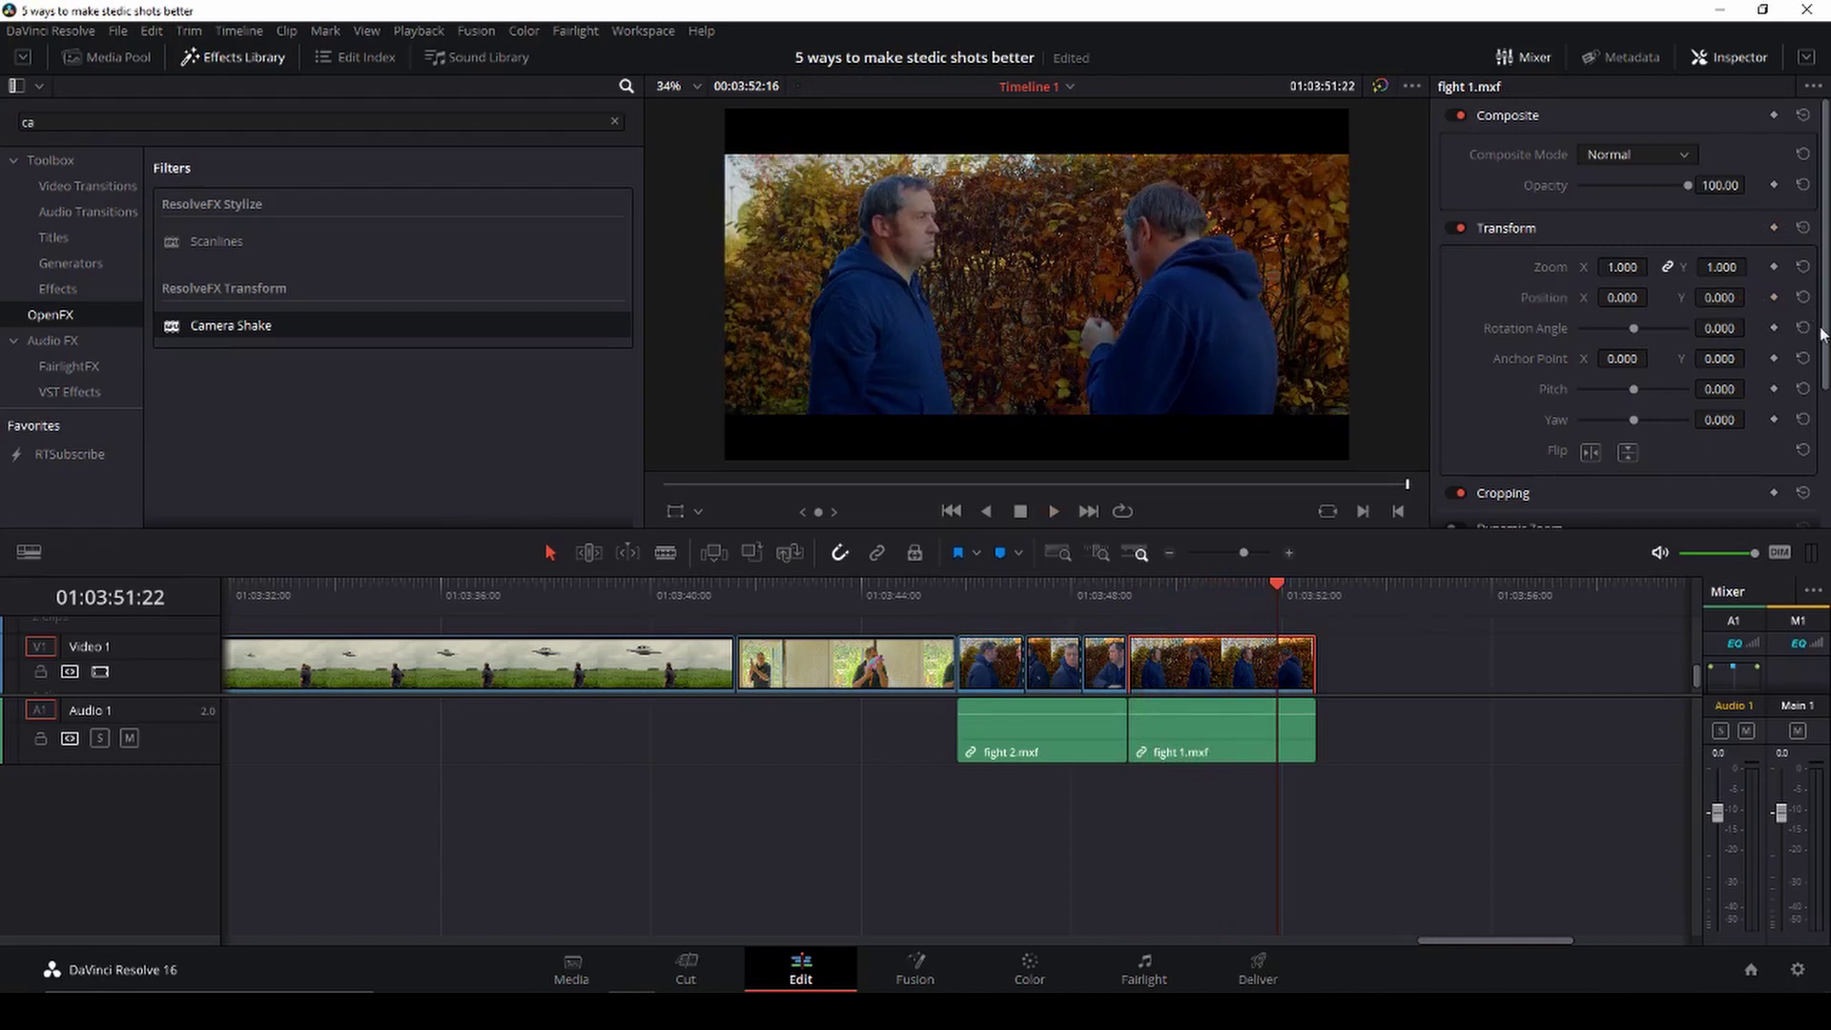
Turn output blanking off and zoom fight 1.mxf to 1.140
{"action": "left_click", "coordinate": [237, 31]}
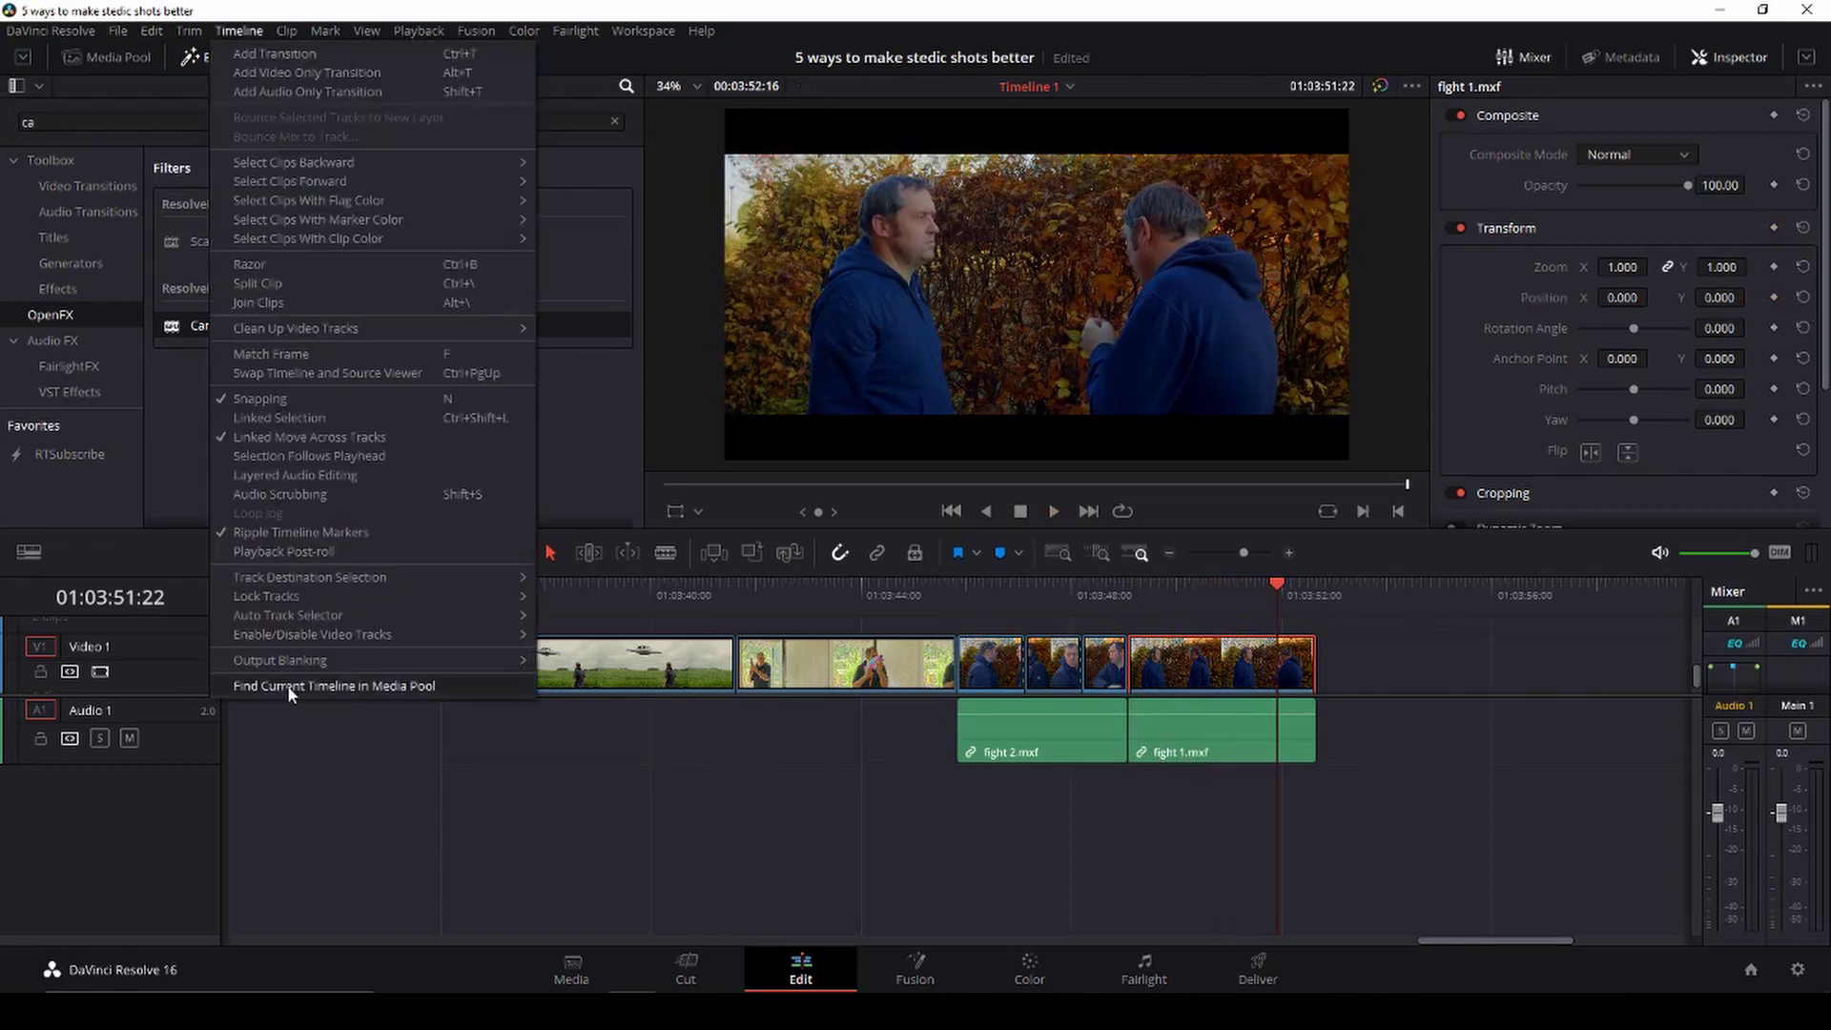
{"action": "mouse_move", "coordinate": [298, 661]}
{"action": "left_click", "coordinate": [633, 825]}
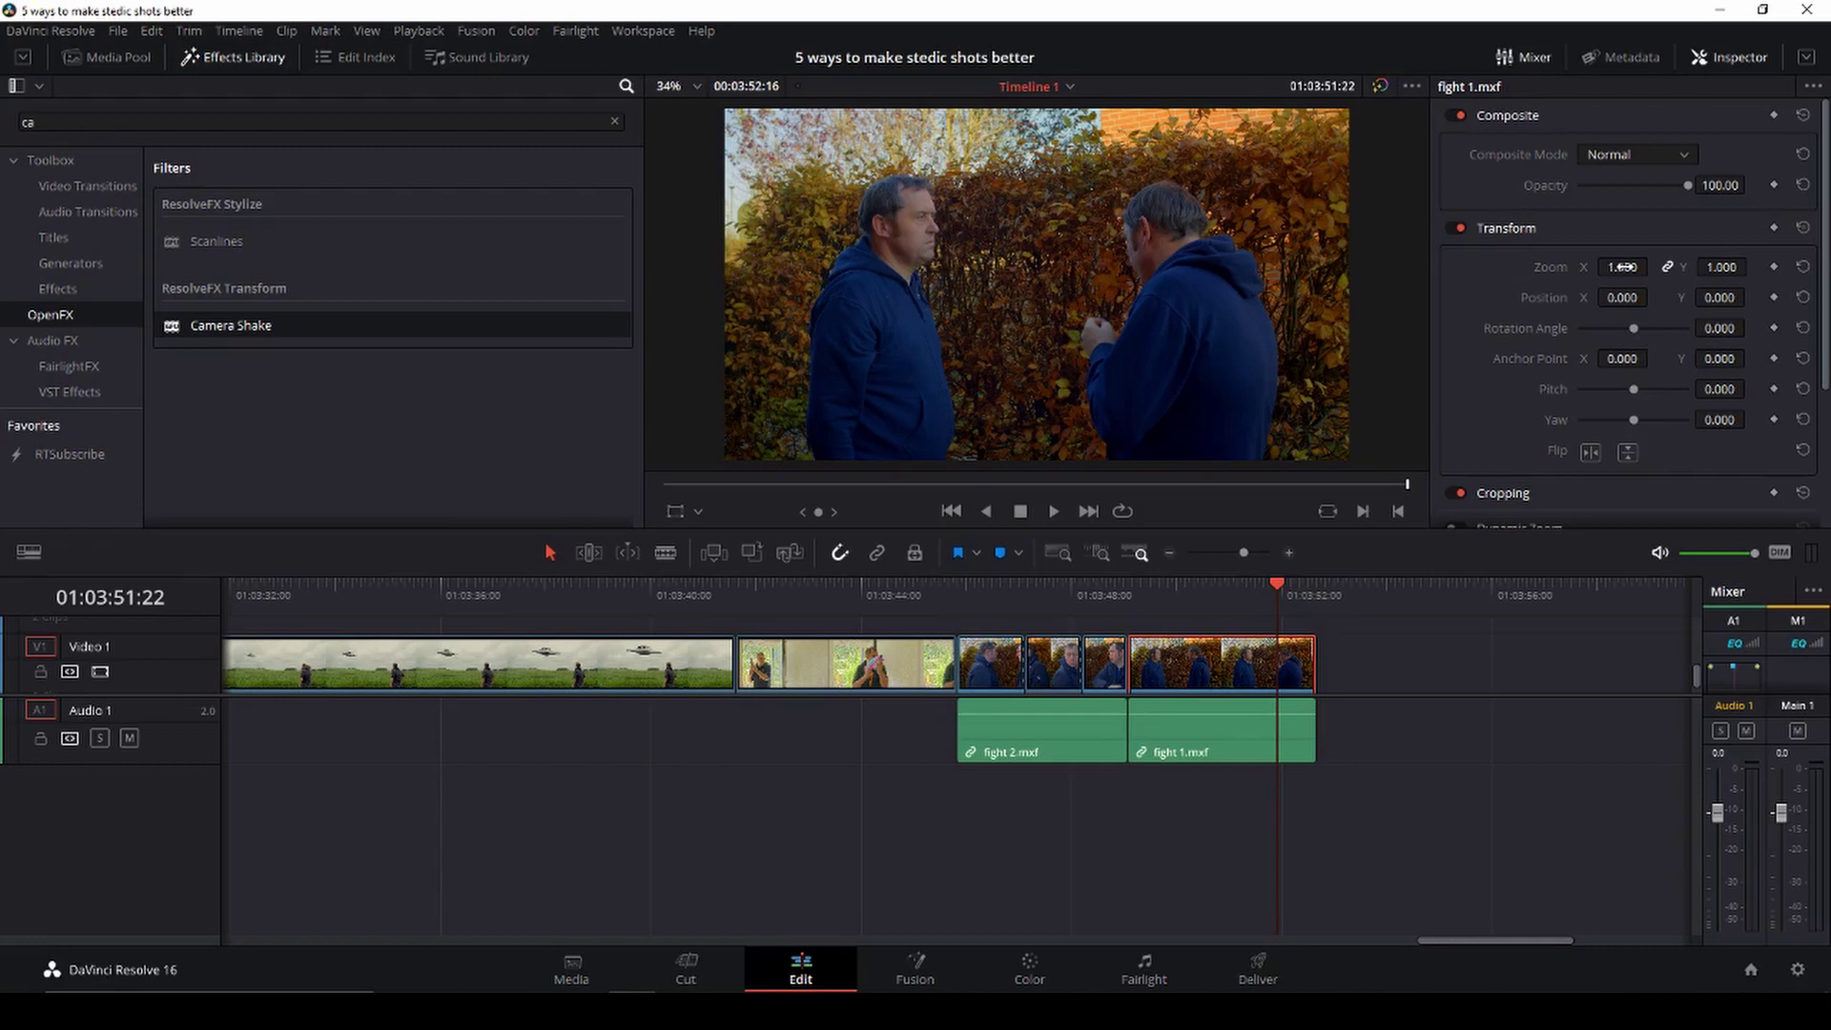
{"action": "left_click_drag", "start_coordinate": [1623, 267], "coordinate": [1654, 267]}
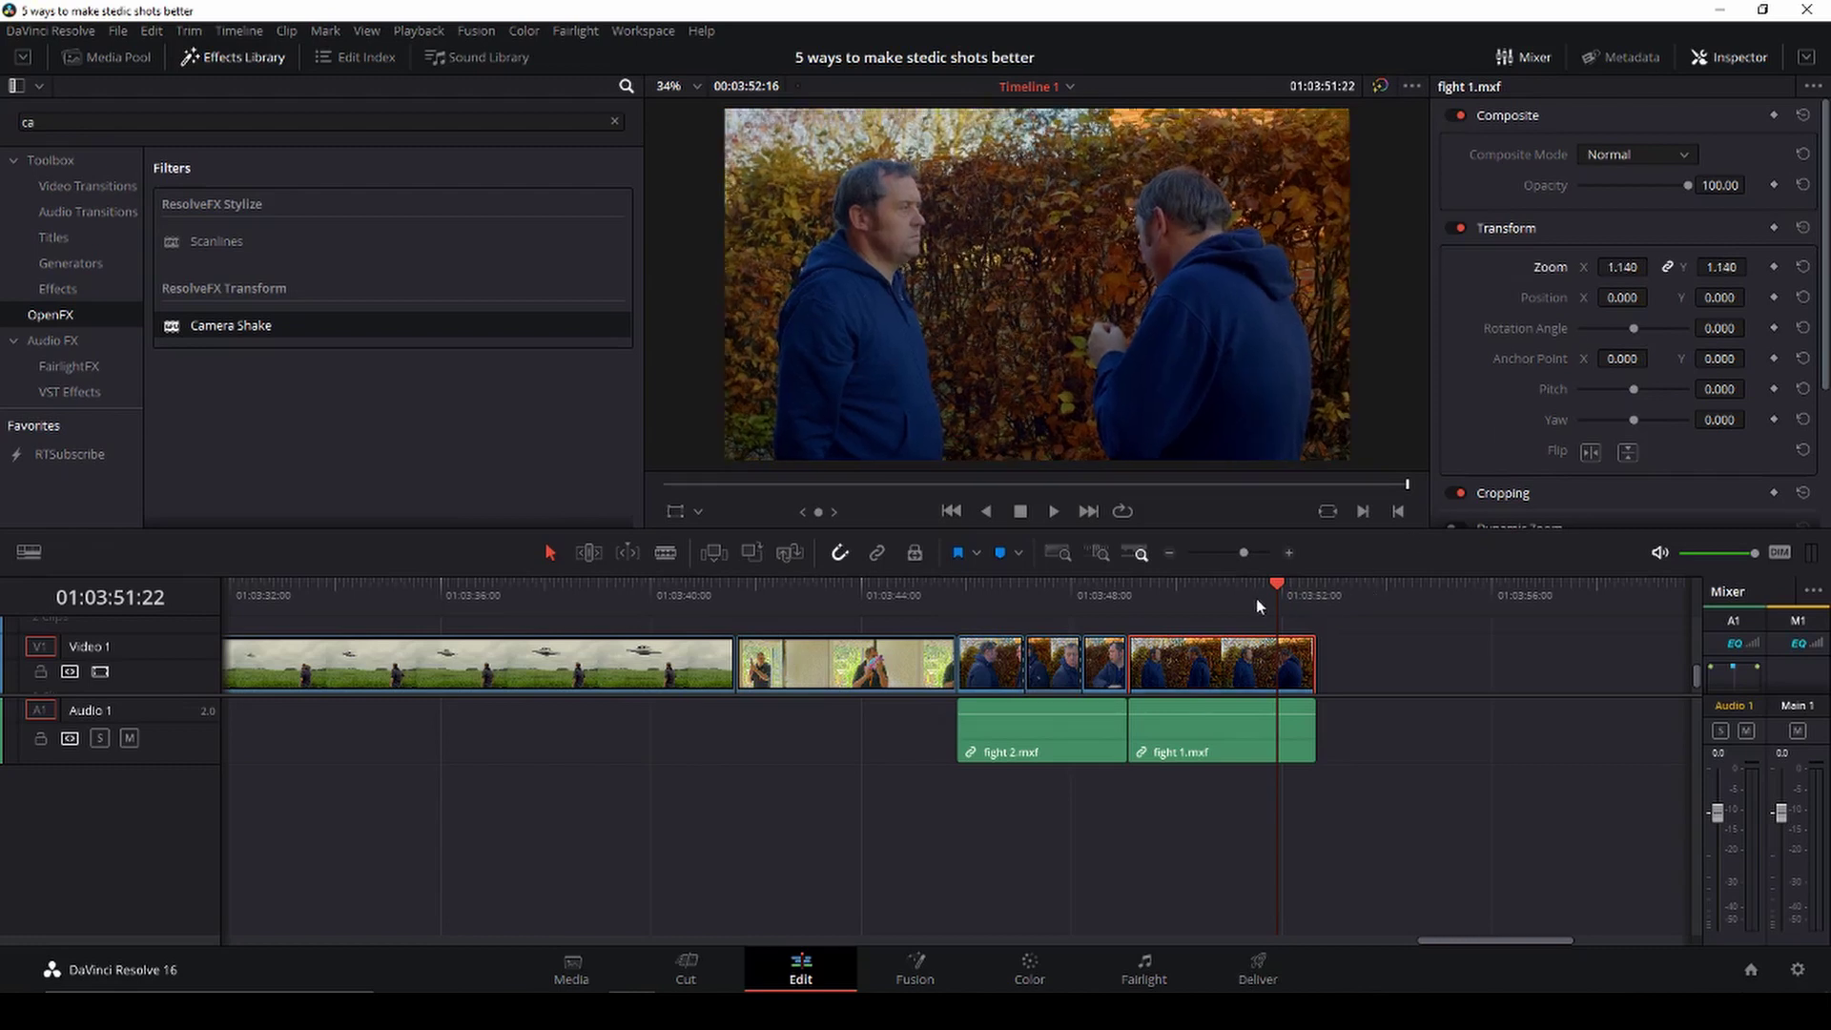
Keyframe Position Y from -78 at the clip start to 71 at the punch frame 01:03:50:15
{"action": "left_click_drag", "start_coordinate": [1277, 583], "coordinate": [1135, 604]}
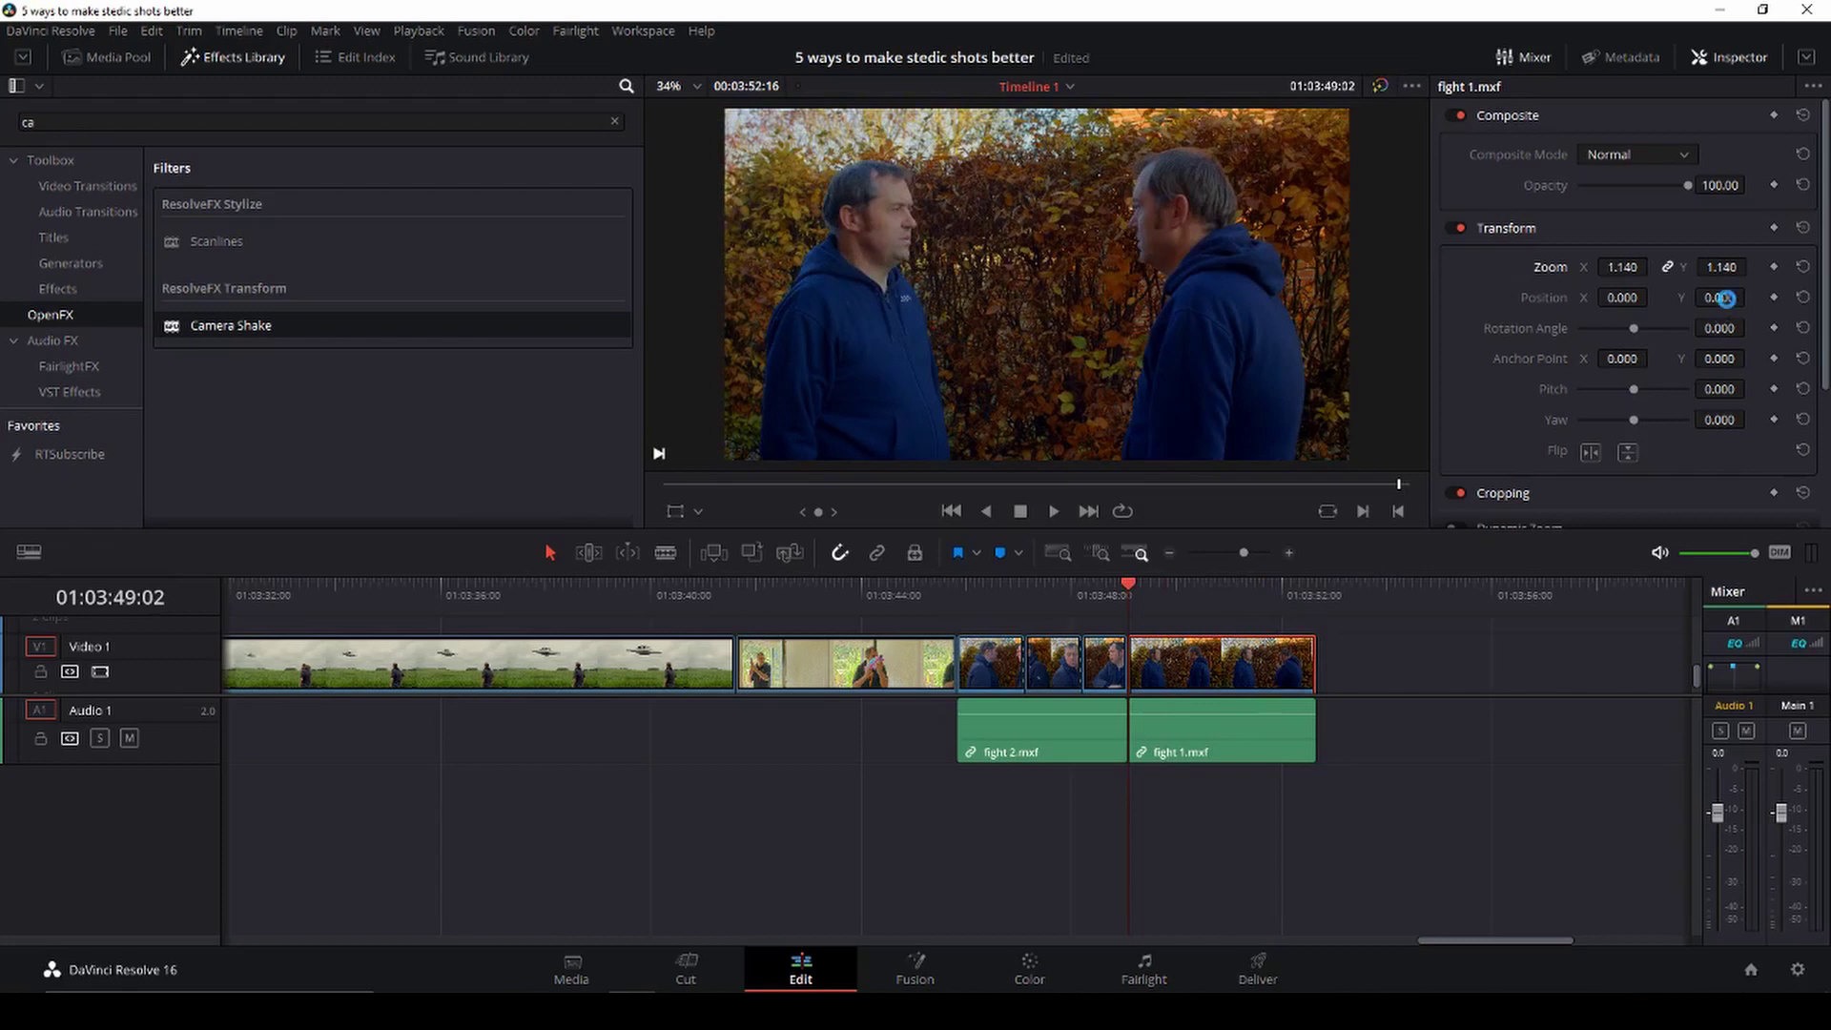
{"action": "left_click_drag", "start_coordinate": [1719, 298], "coordinate": [1750, 297]}
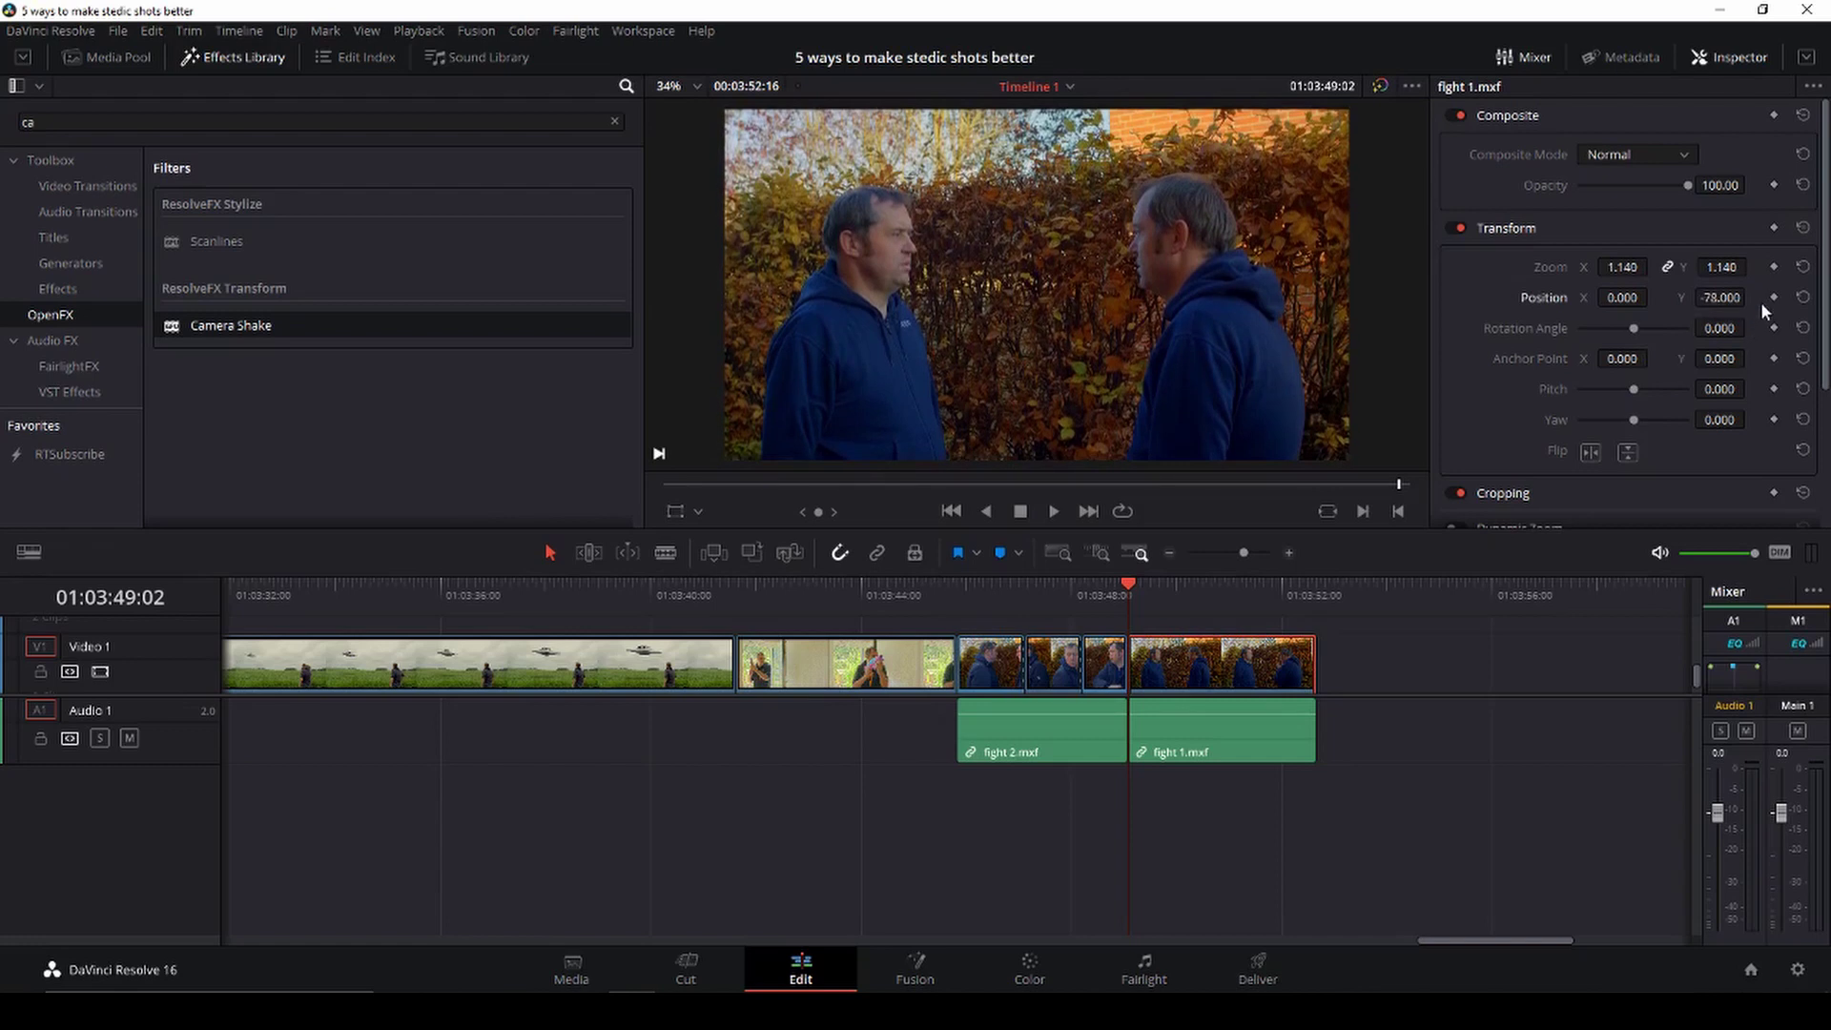
{"action": "left_click", "coordinate": [1773, 297]}
{"action": "left_click_drag", "start_coordinate": [1132, 583], "coordinate": [1209, 587]}
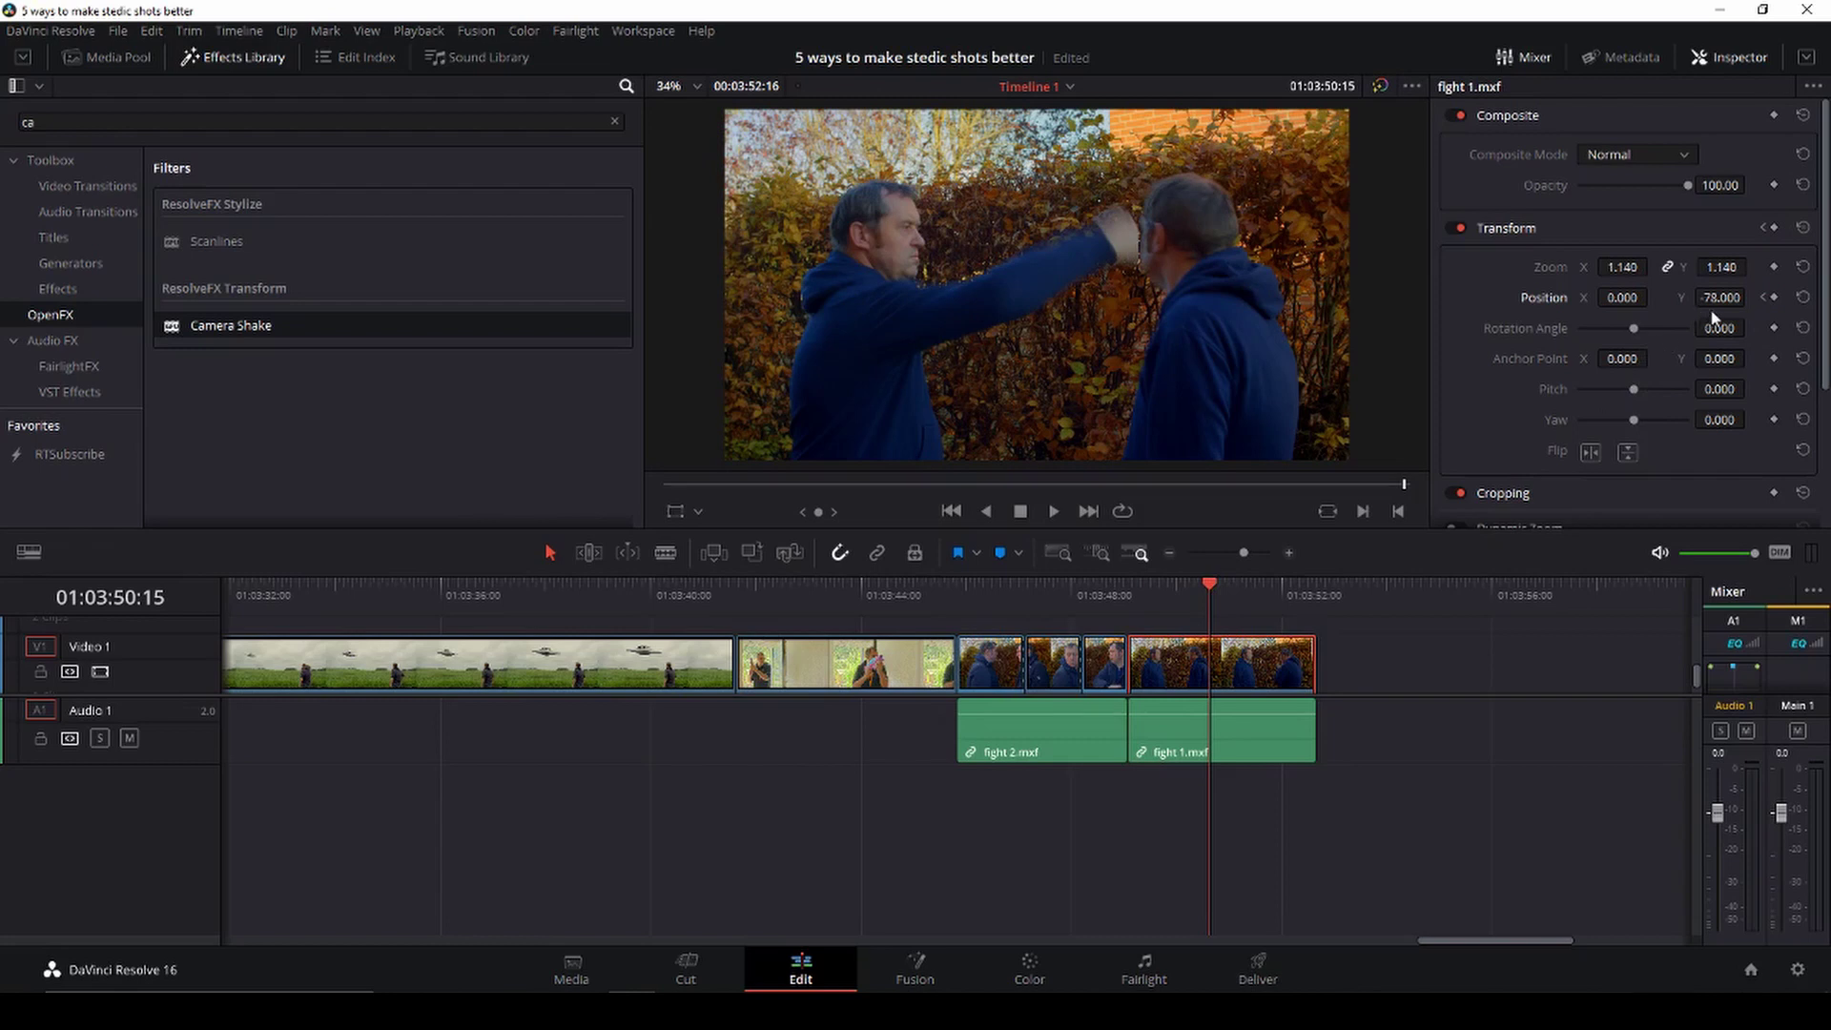
{"action": "left_click_drag", "start_coordinate": [1751, 298], "coordinate": [1750, 297]}
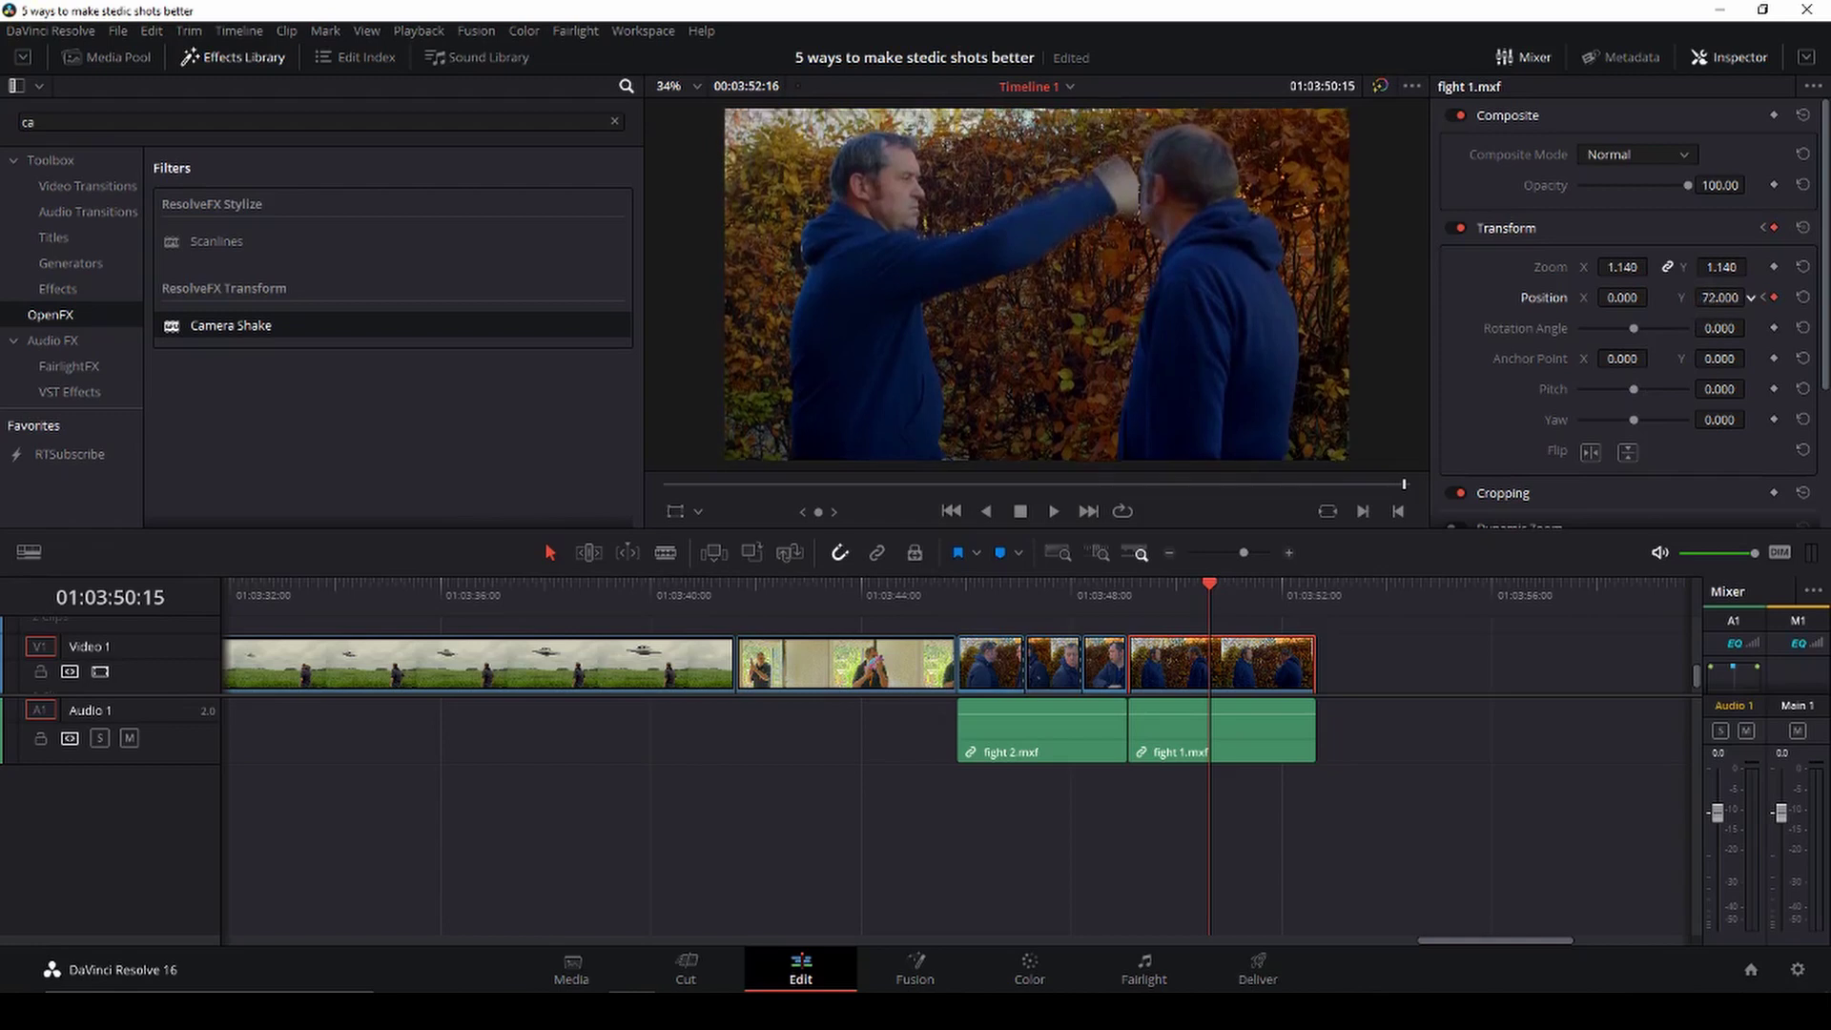
Play back the keyframed vertical pan from the start of fight 1
{"action": "left_click_drag", "start_coordinate": [1217, 604], "coordinate": [1129, 609]}
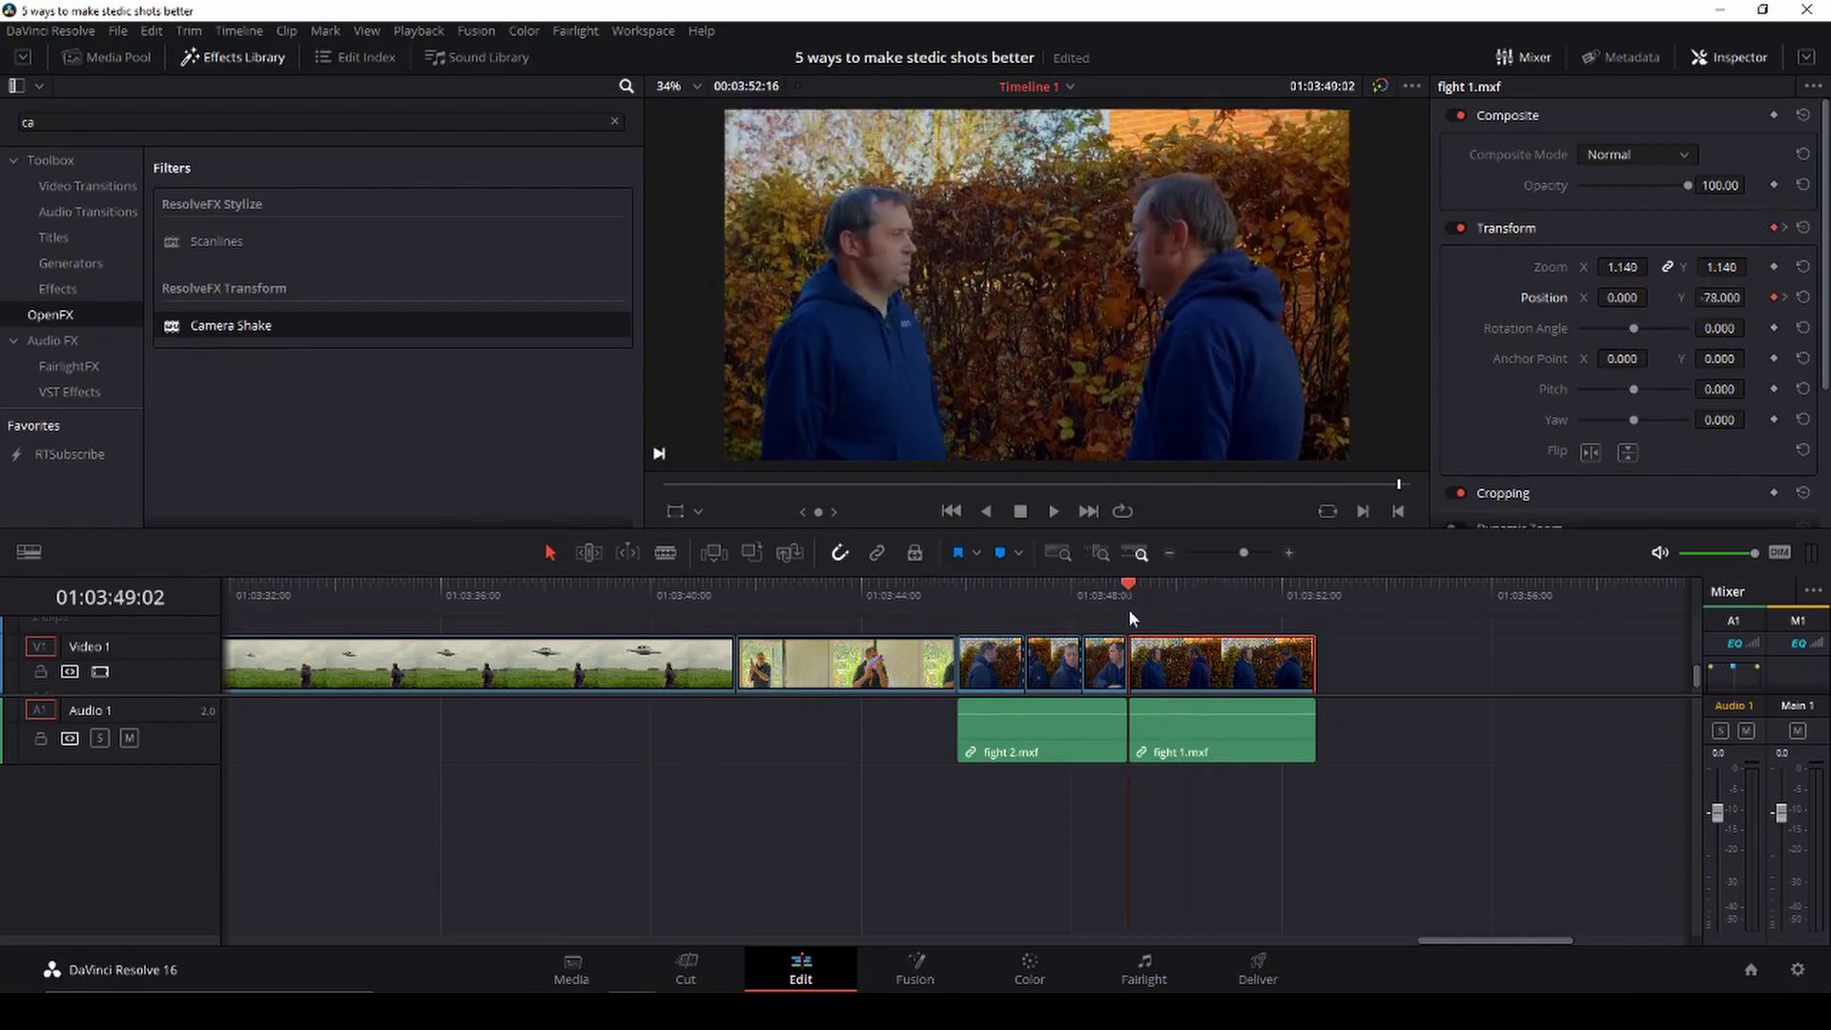
{"action": "key", "text": "space"}
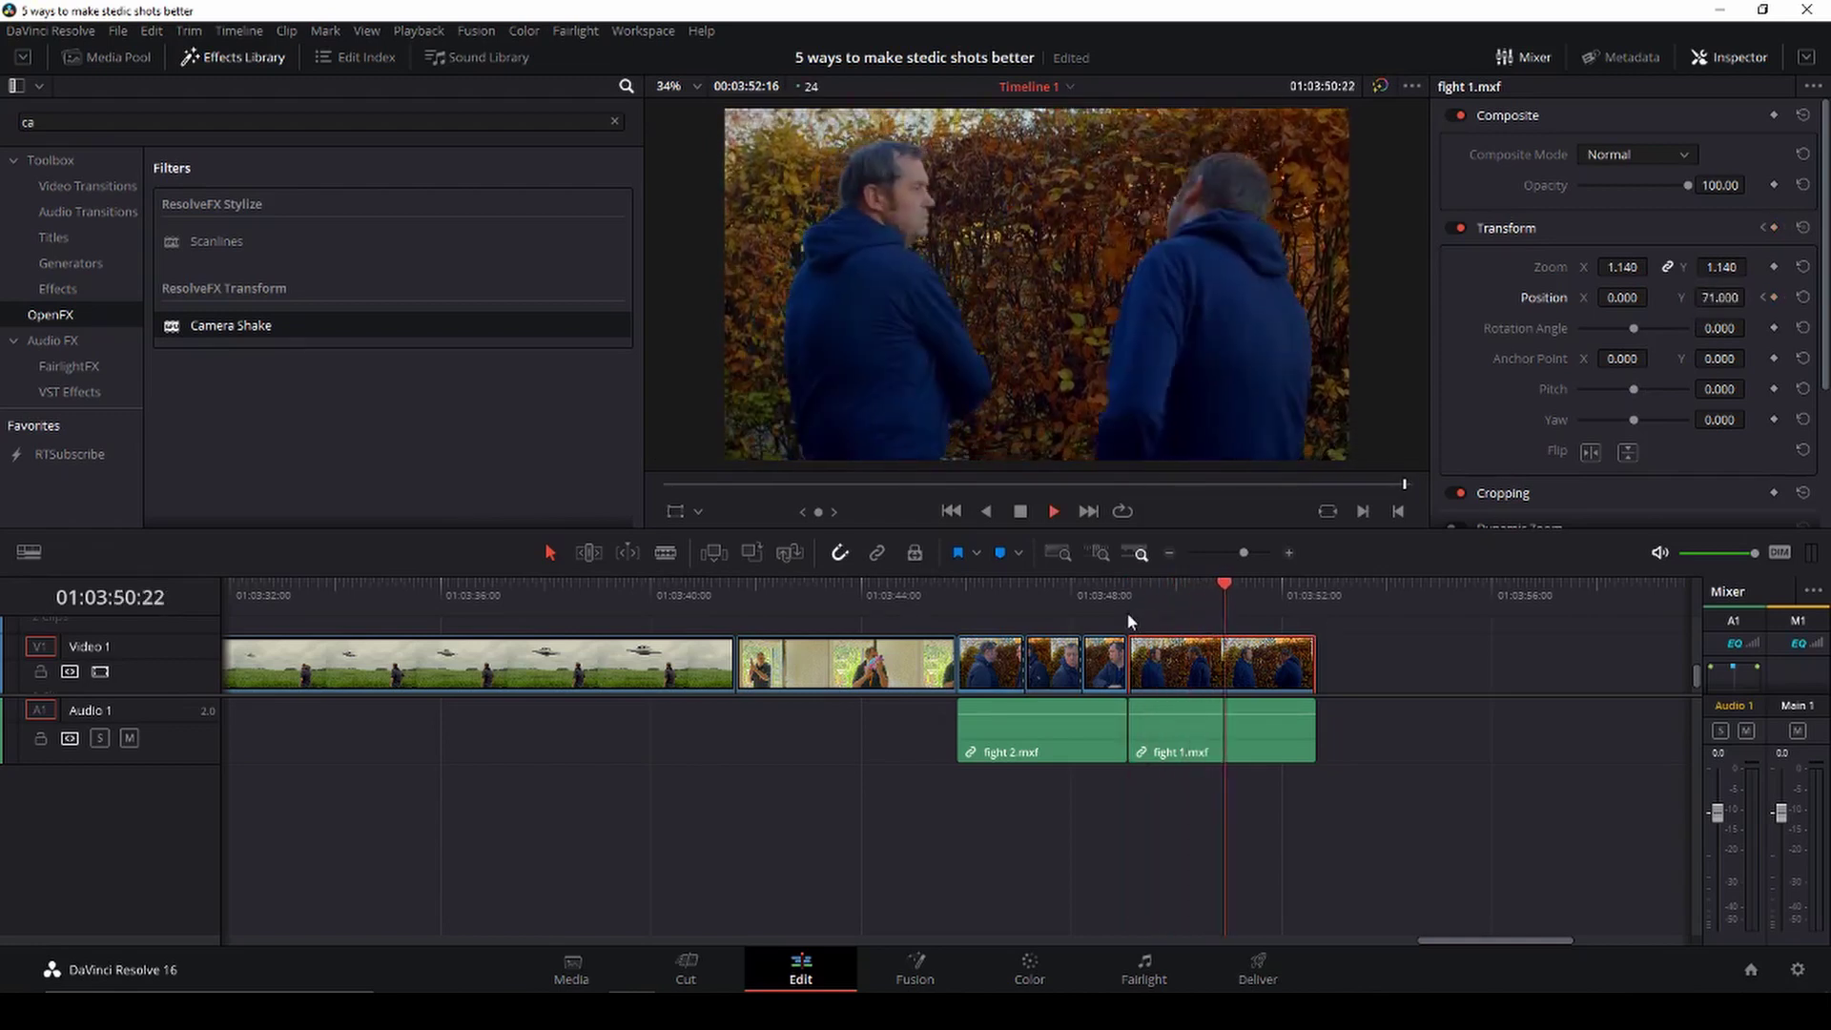
{"action": "key", "text": "space"}
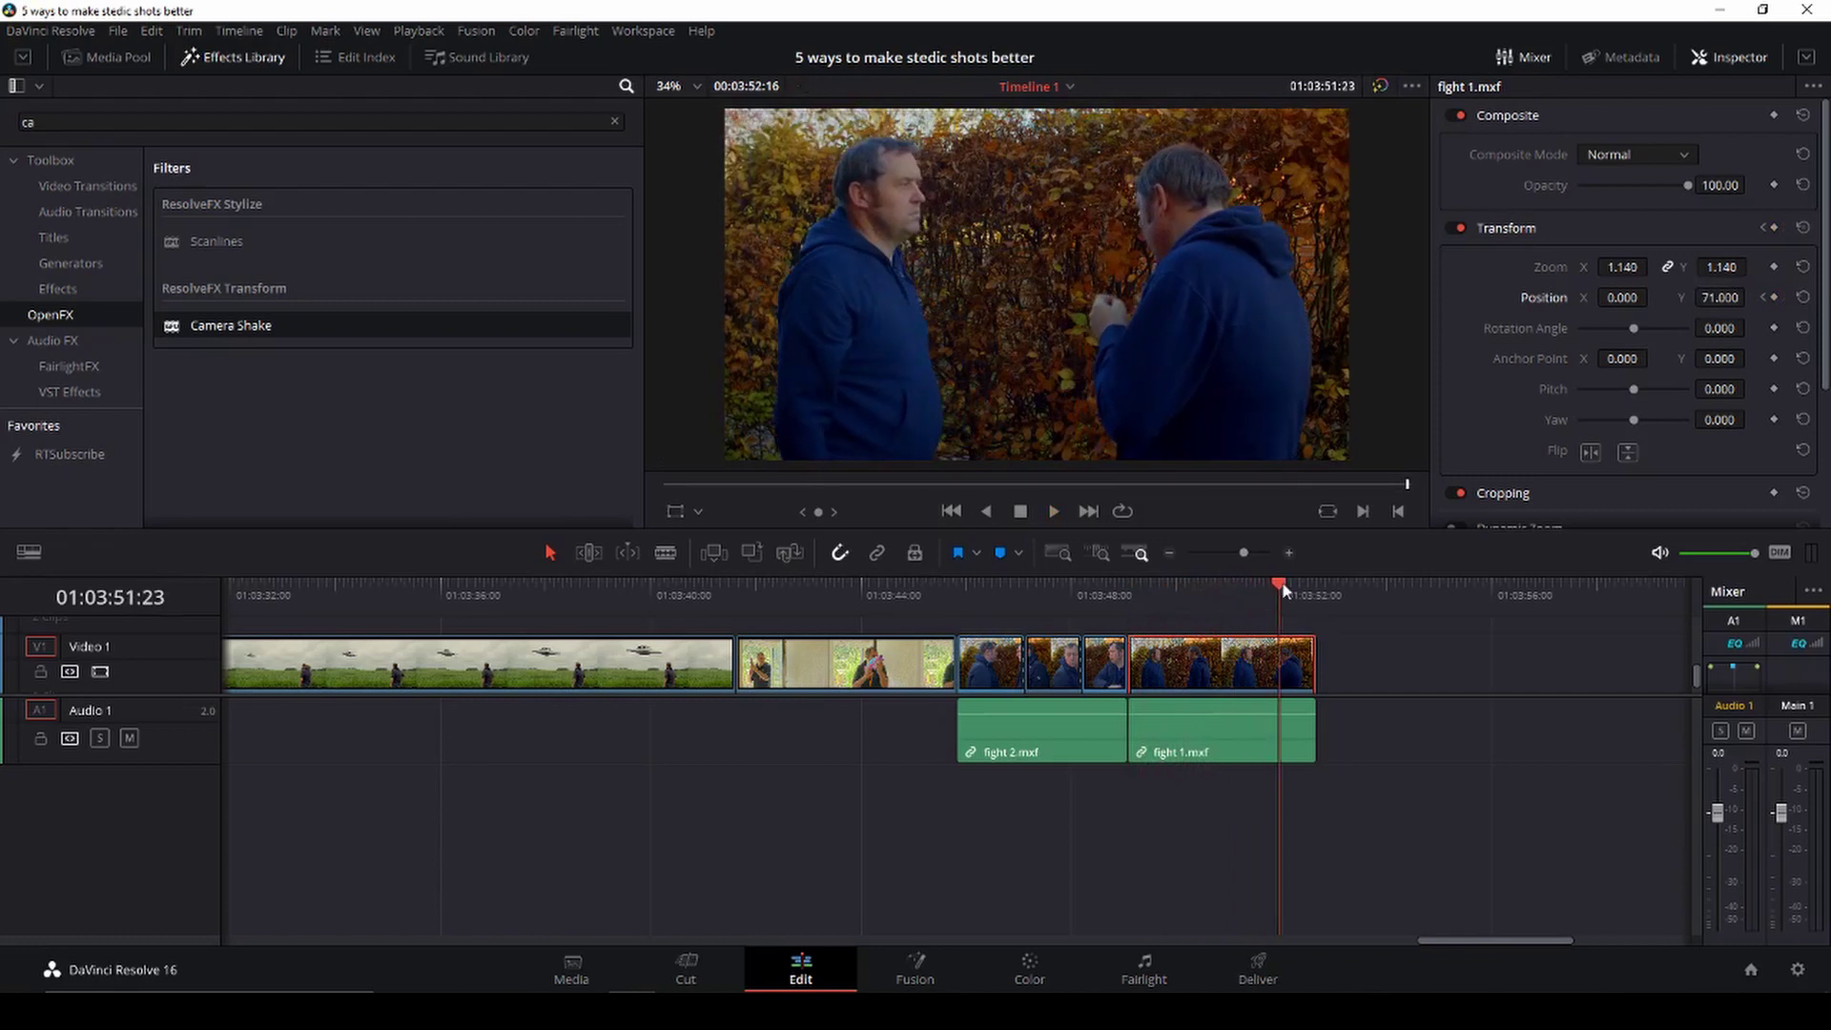
{"action": "left_click_drag", "start_coordinate": [1285, 591], "coordinate": [747, 603]}
Select the laser clip, zoom it to 1.320, and set its starting Position X to -202
{"action": "left_click", "coordinate": [787, 664]}
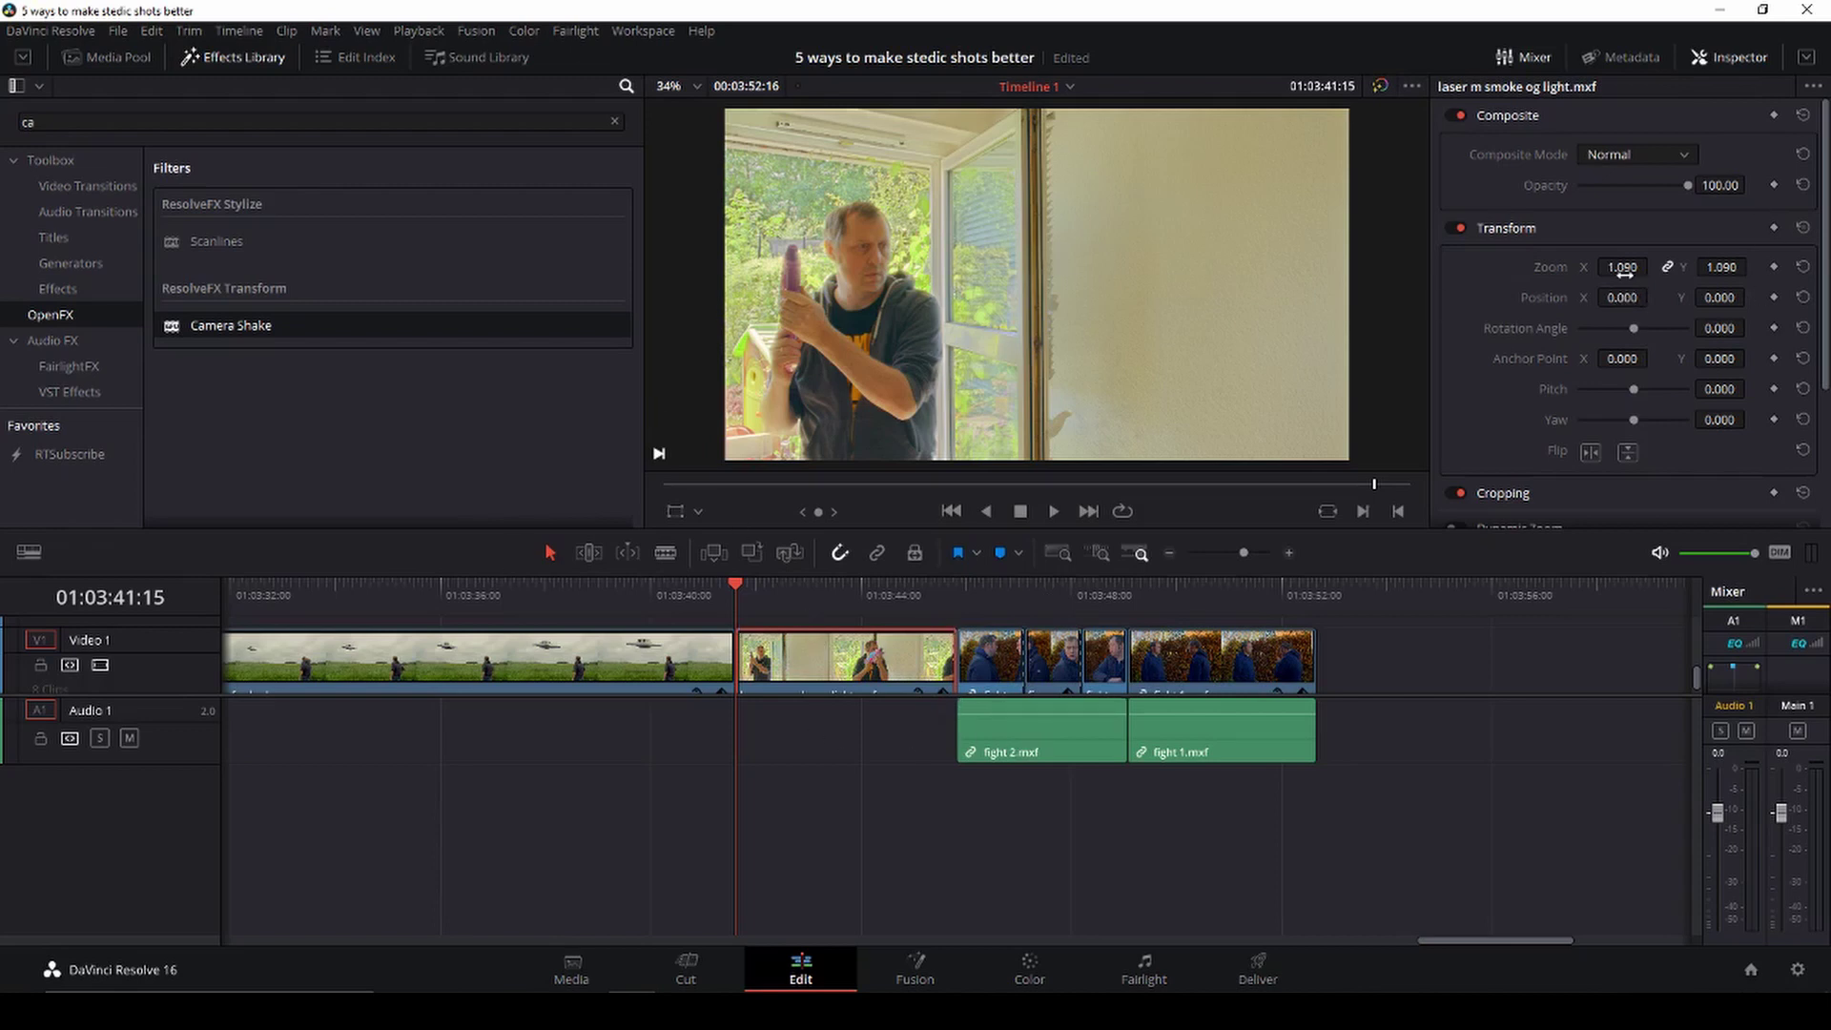
{"action": "left_click_drag", "start_coordinate": [1620, 267], "coordinate": [1655, 267]}
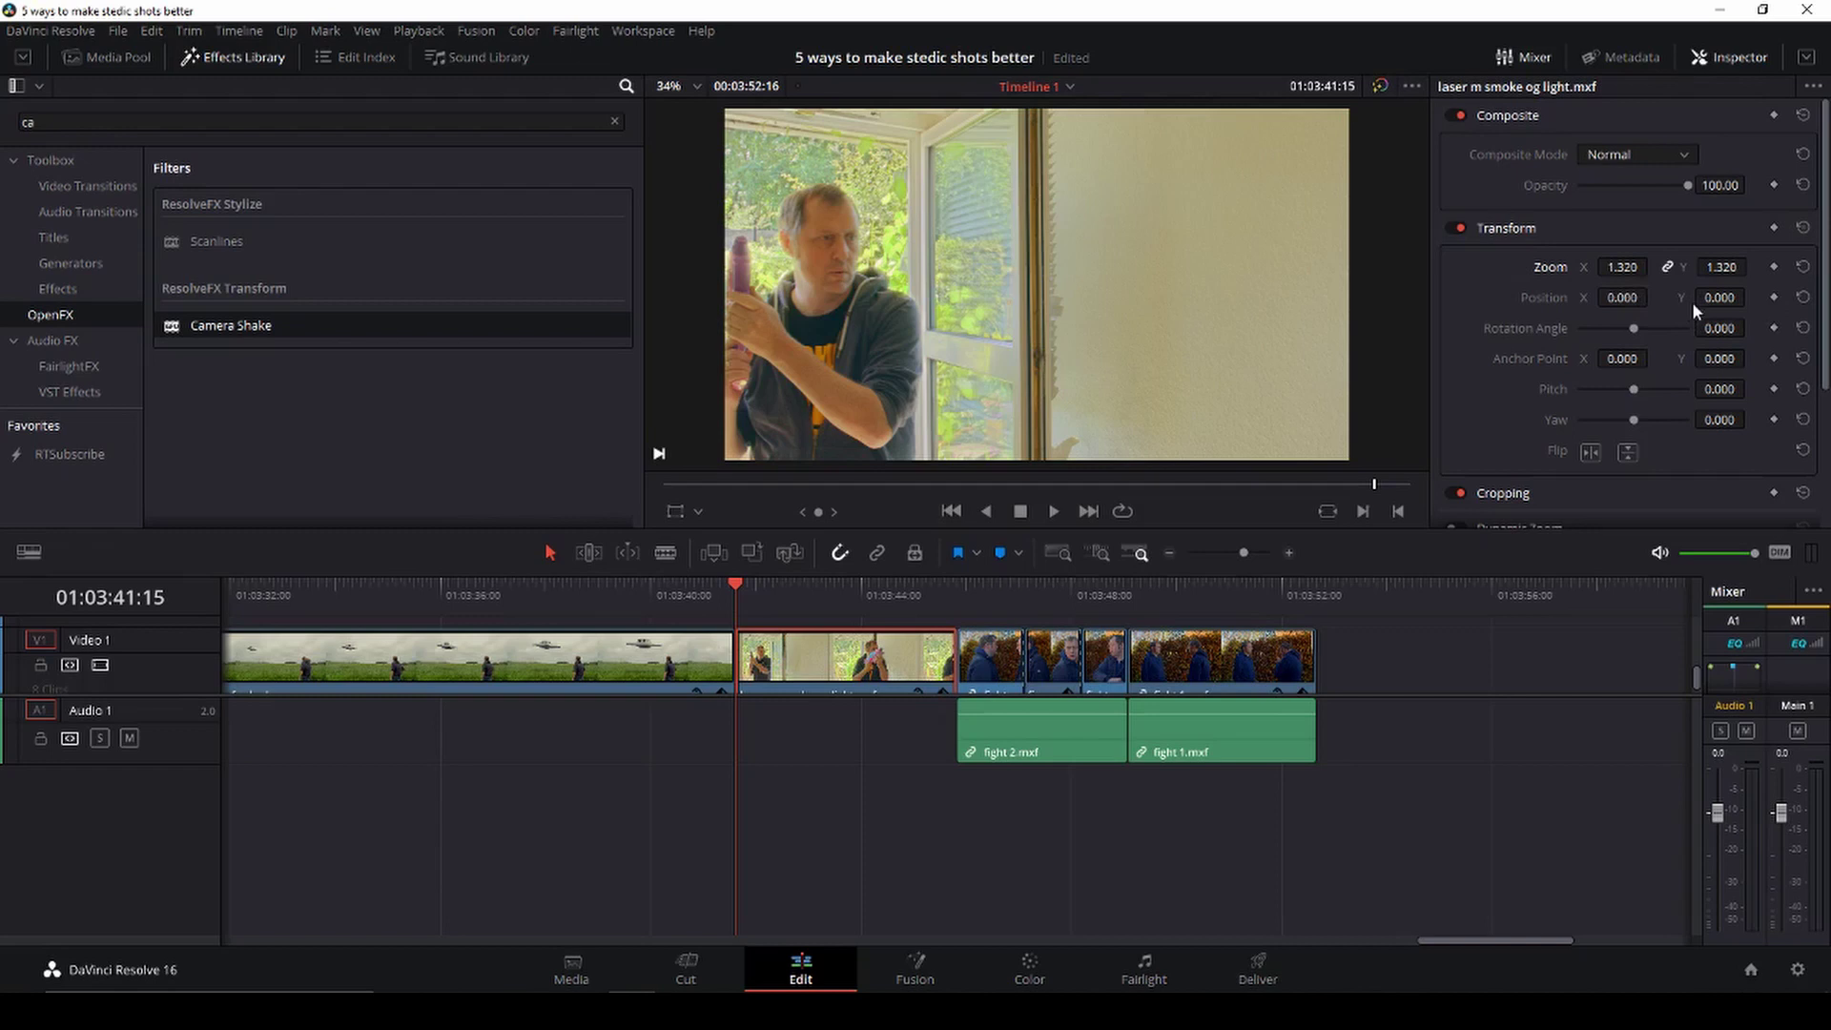
{"action": "mouse_move", "coordinate": [1621, 297]}
{"action": "left_mouse_down"}
{"action": "mouse_move", "coordinate": [1587, 298]}
{"action": "mouse_move", "coordinate": [1653, 296]}
{"action": "left_mouse_up"}
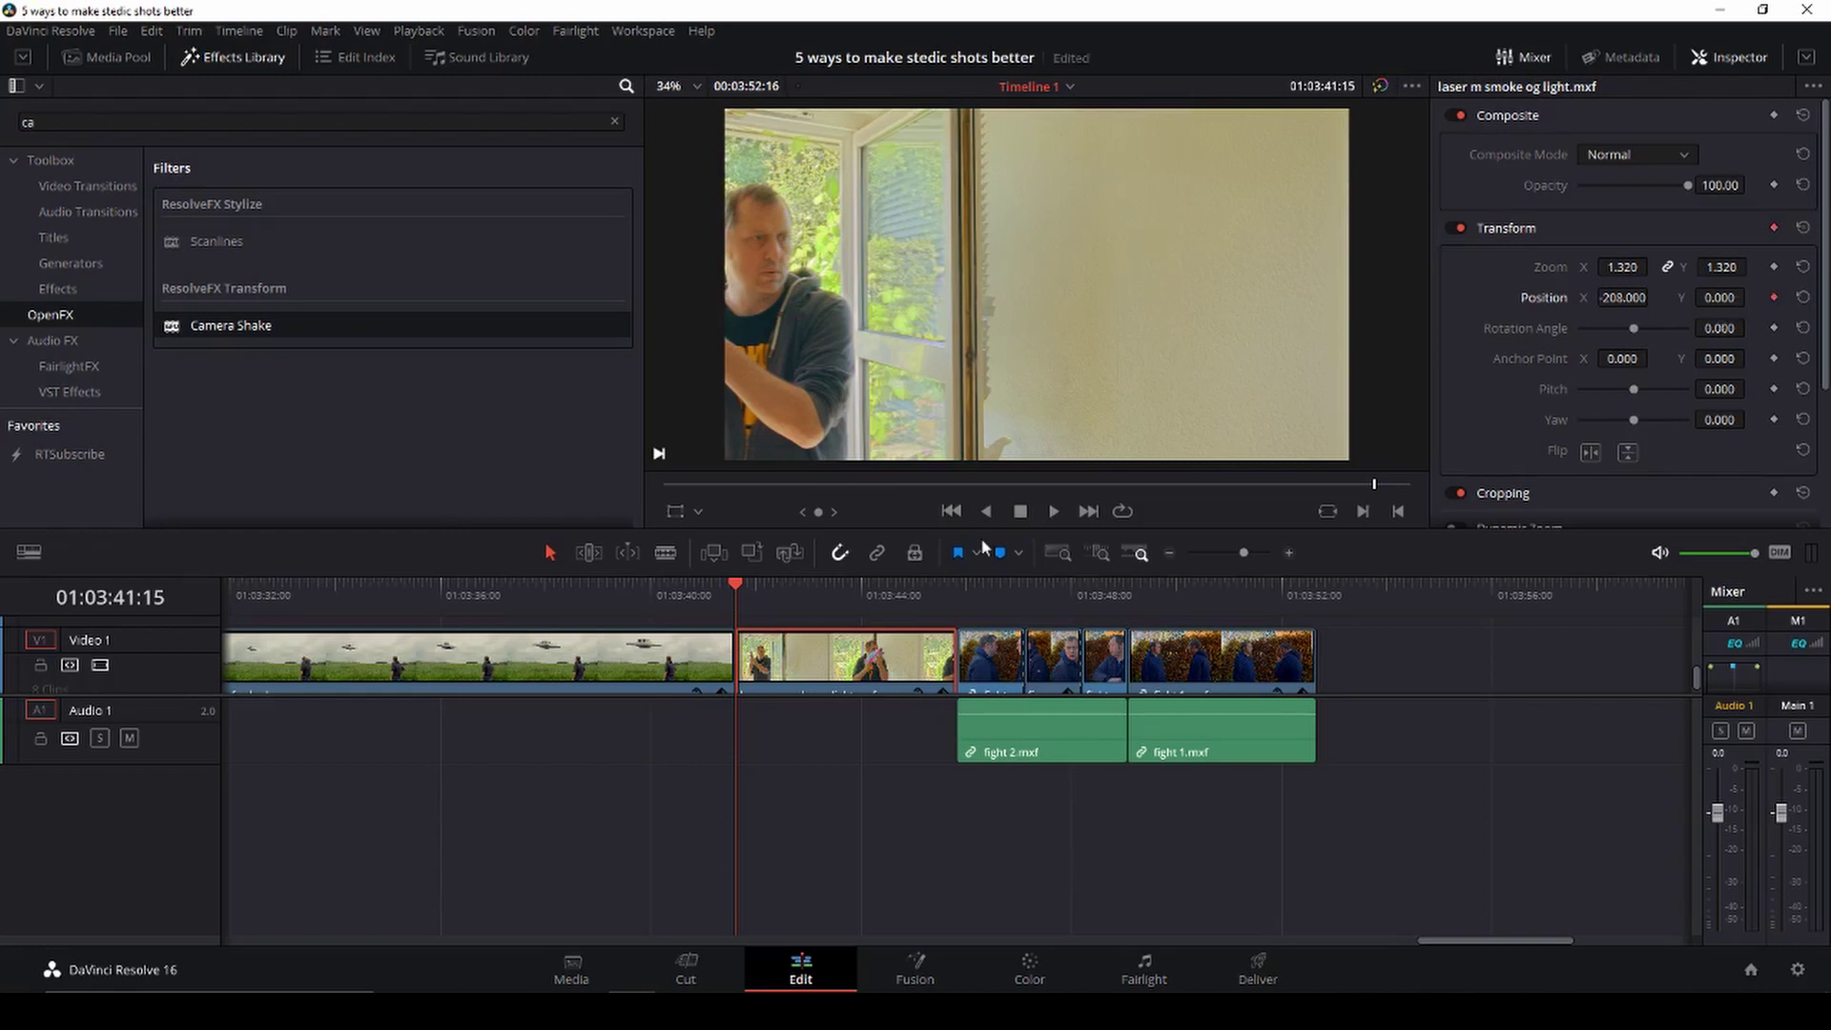
Set Position X to -90 later in the clip and play back the sideways slide
{"action": "key", "text": "space"}
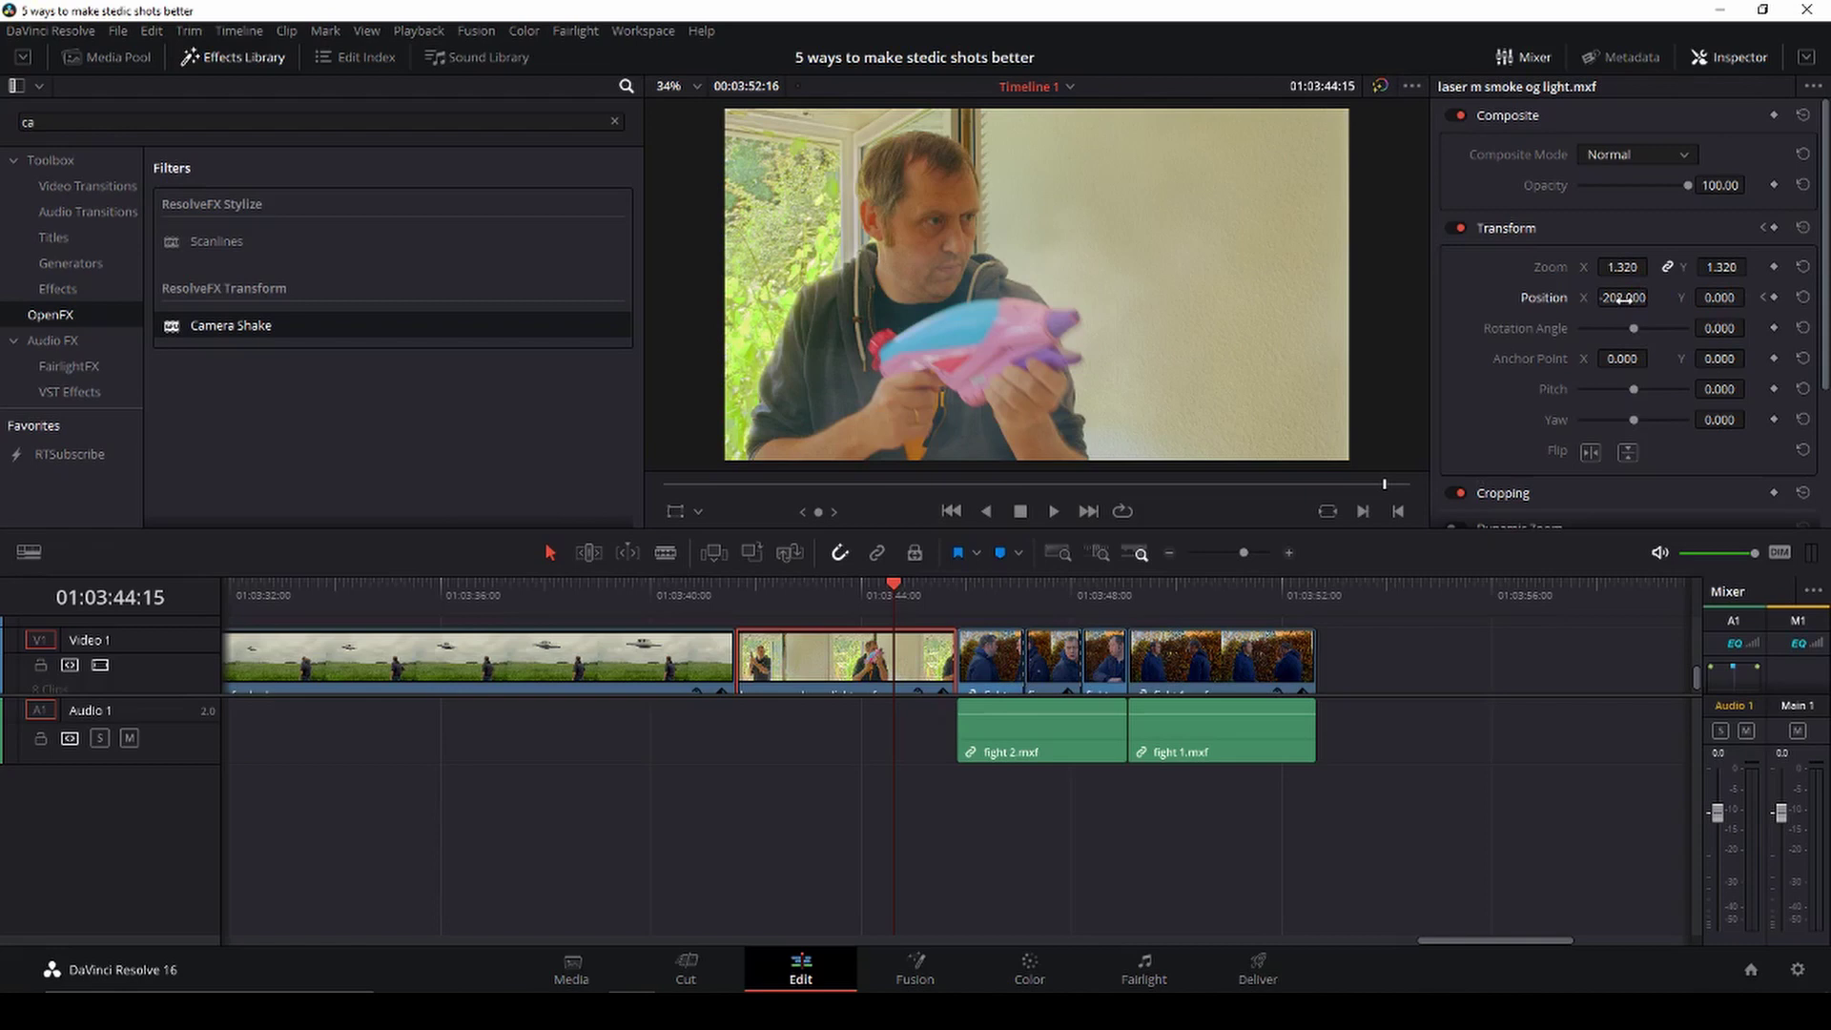
{"action": "left_click_drag", "start_coordinate": [1621, 299], "coordinate": [1652, 296]}
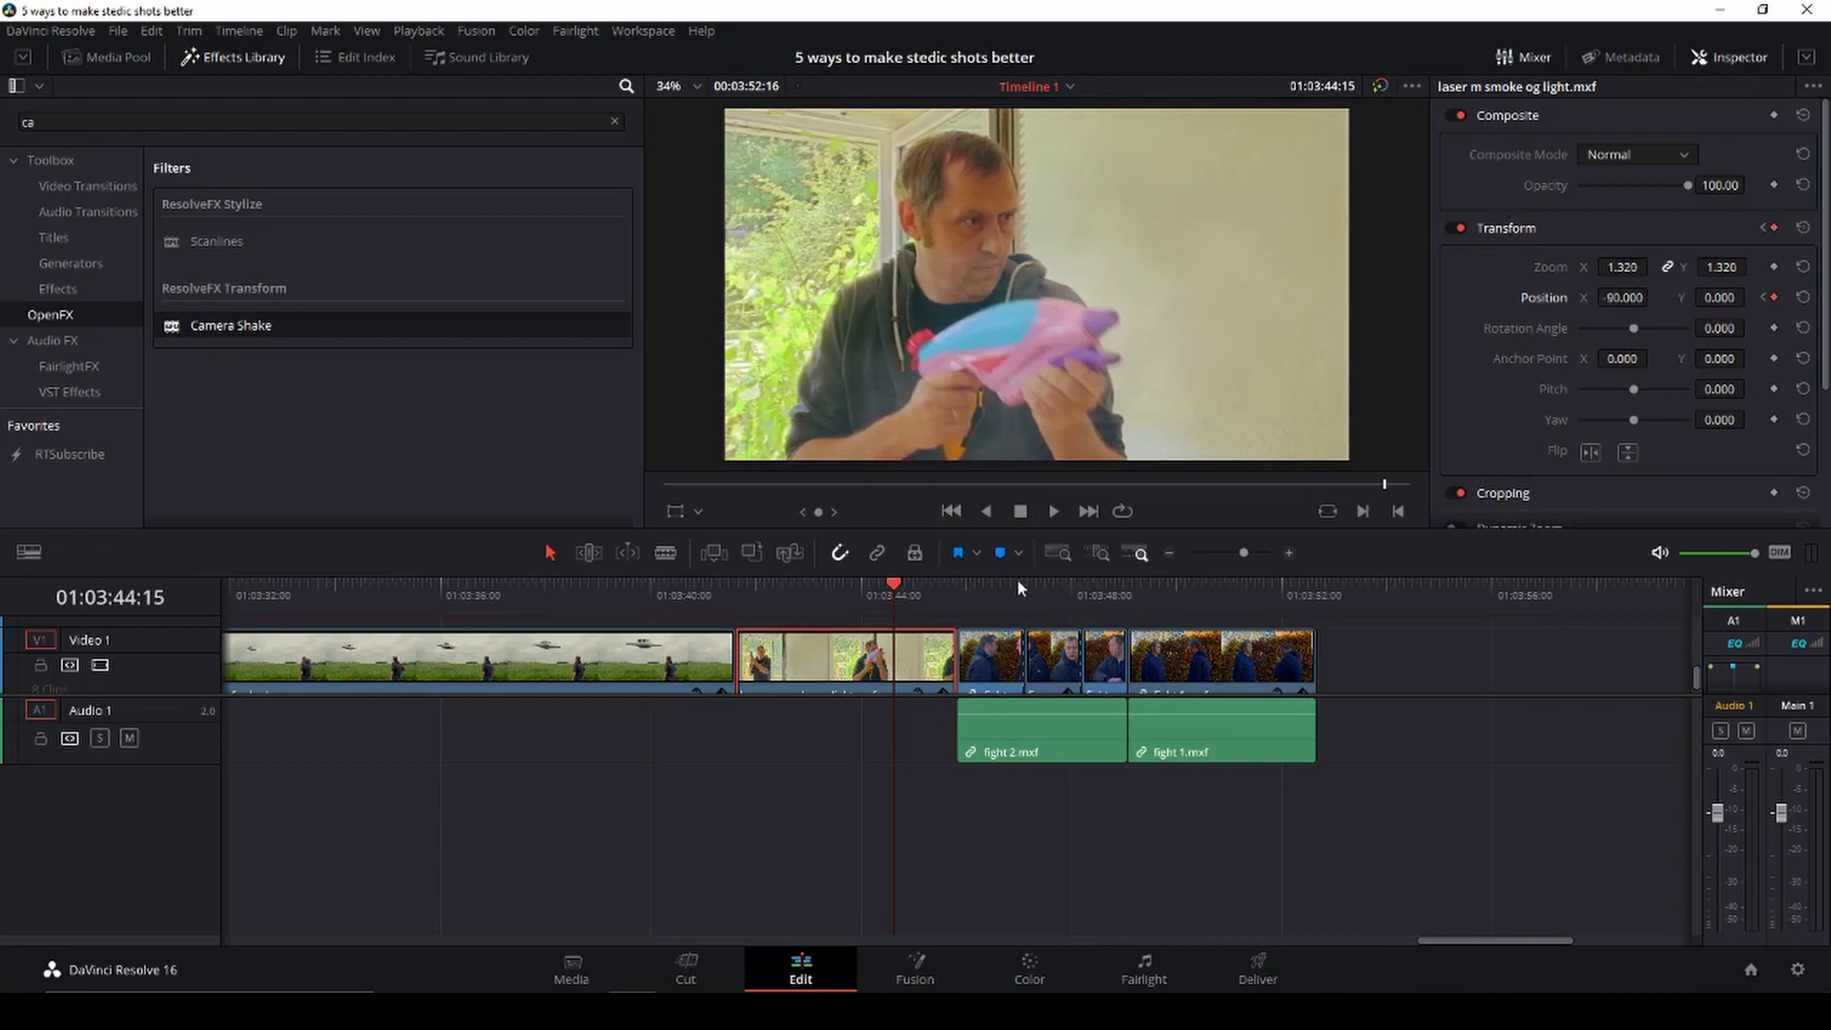
{"action": "left_click_drag", "start_coordinate": [894, 586], "coordinate": [746, 609]}
{"action": "key", "text": "space"}
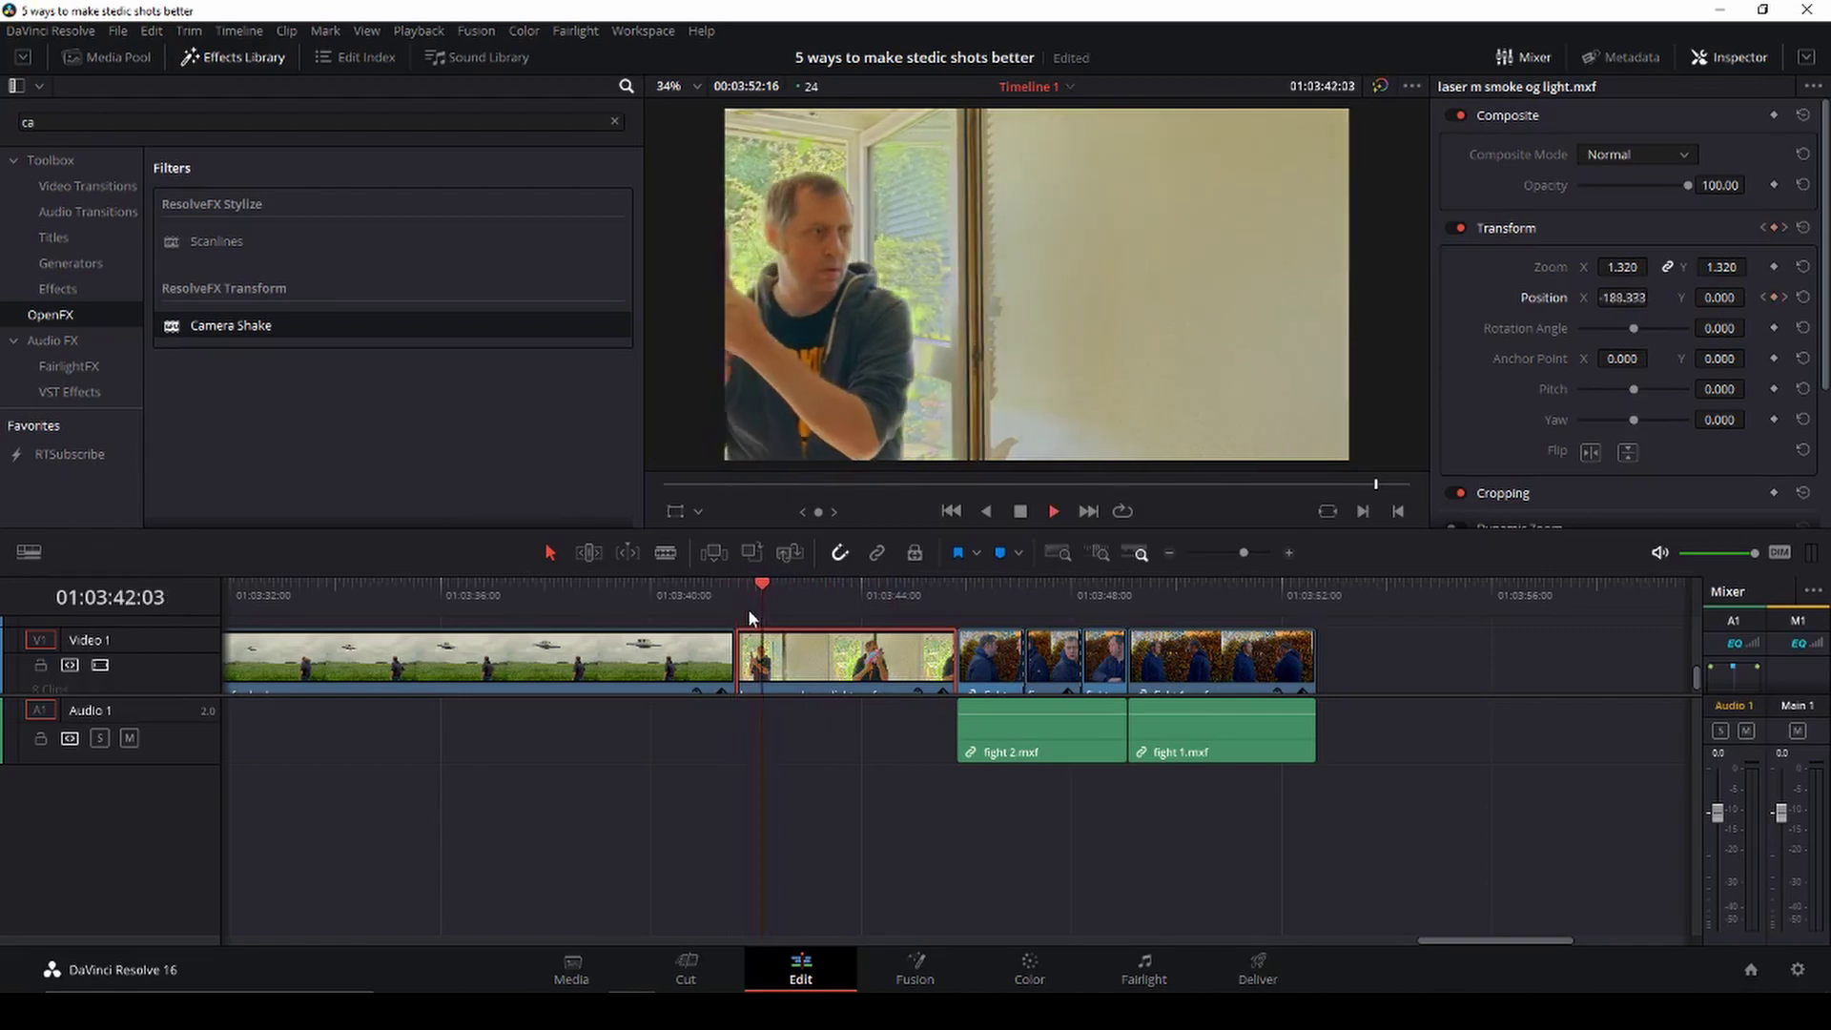